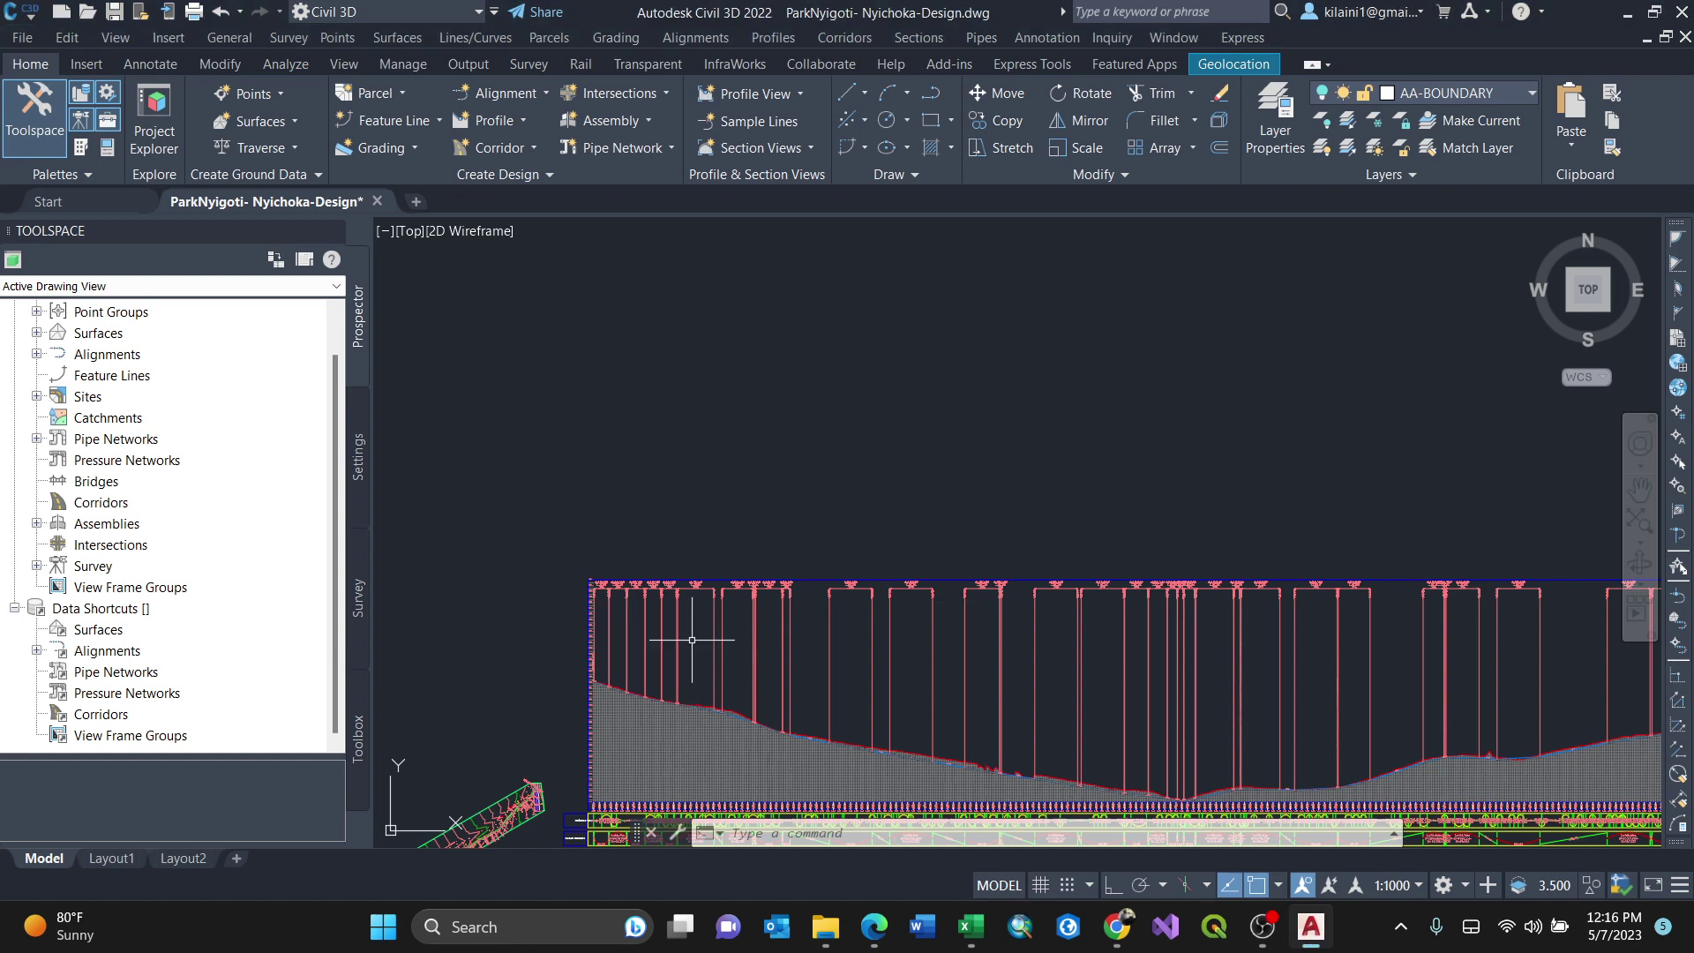
Step: Examine the road's profile view along its length, including the design profile, ground line and vertical curve labels
mouse_move(782, 723)
left_mouse_down()
mouse_move(676, 677)
mouse_move(794, 605)
mouse_move(837, 611)
mouse_move(791, 619)
mouse_move(717, 676)
left_mouse_up()
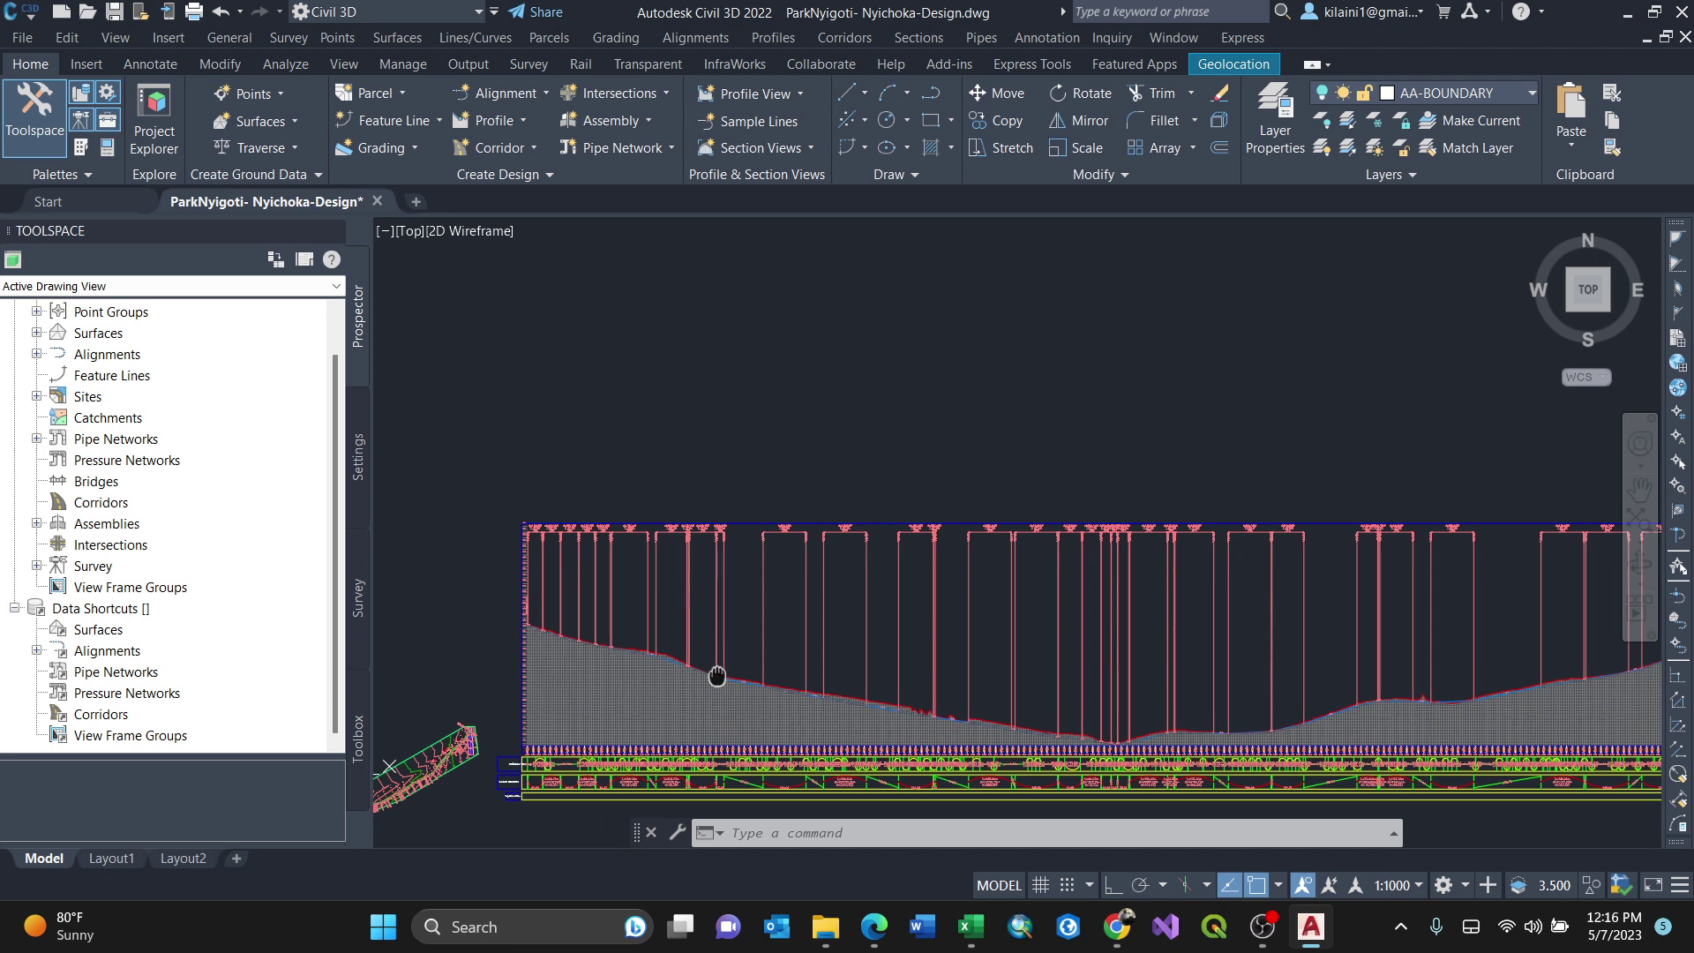
scroll(570, 669, "up", 3)
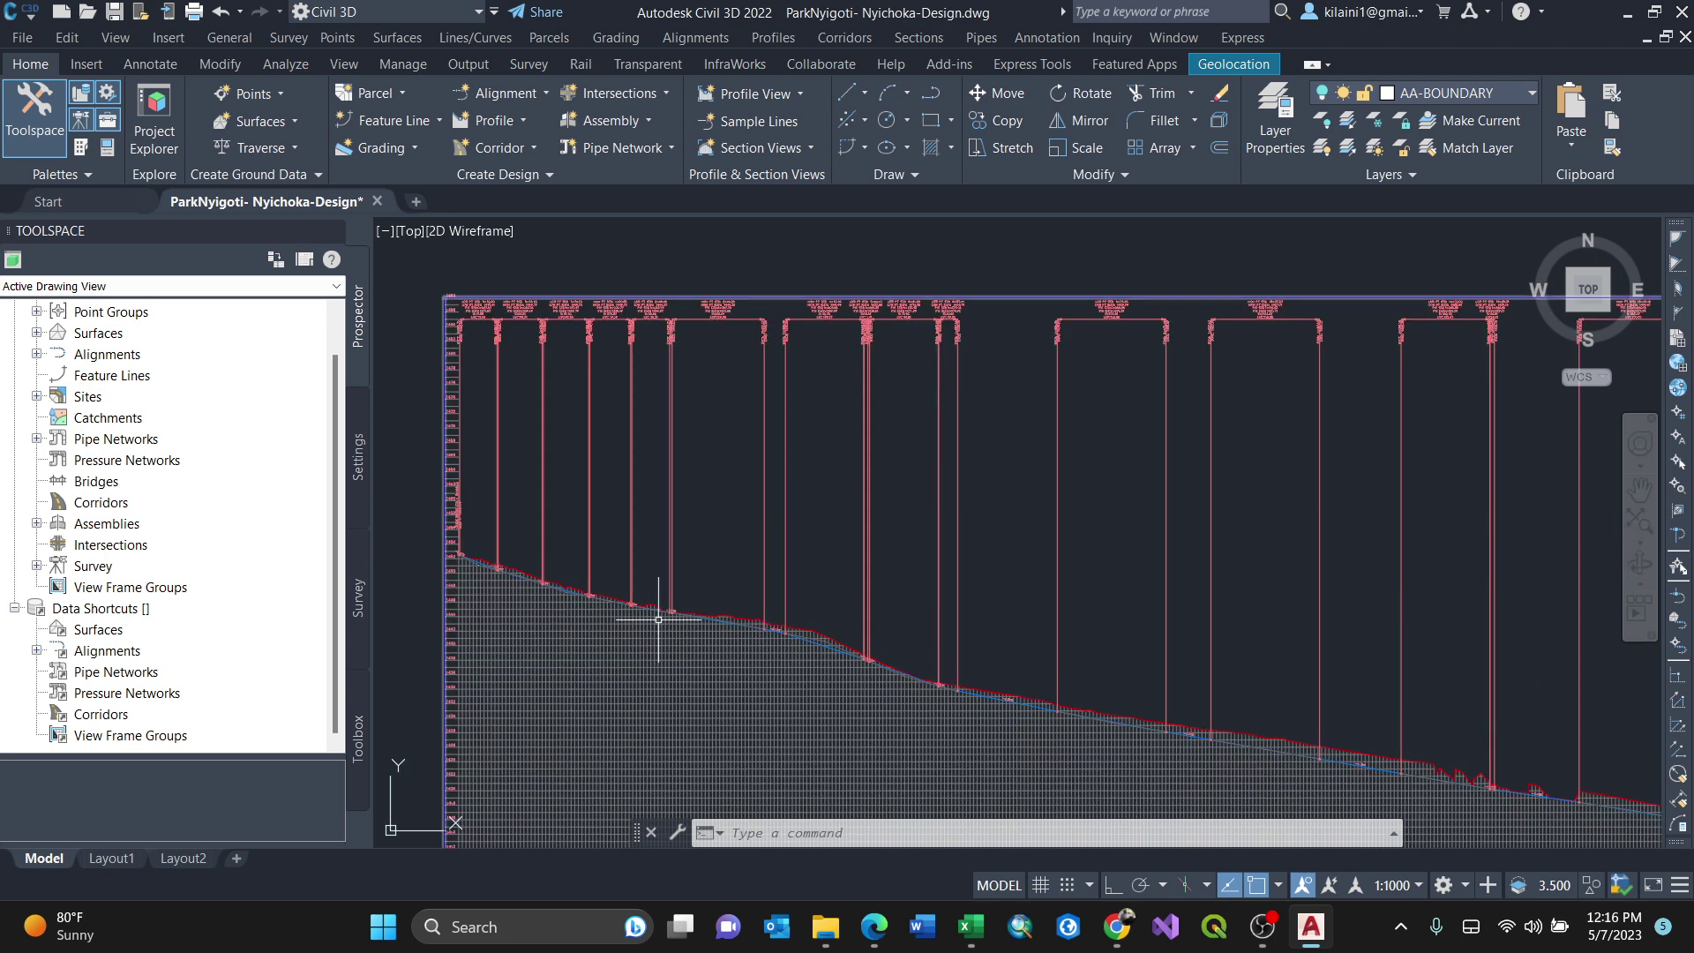
mouse_move(733, 624)
left_mouse_down()
mouse_move(730, 510)
mouse_move(812, 534)
mouse_move(539, 533)
left_mouse_up()
left_click_drag(1152, 587, 683, 589)
left_click_drag(1365, 629, 750, 587)
mouse_move(1465, 575)
left_mouse_down()
mouse_move(1349, 606)
mouse_move(953, 601)
mouse_move(1583, 660)
left_mouse_up()
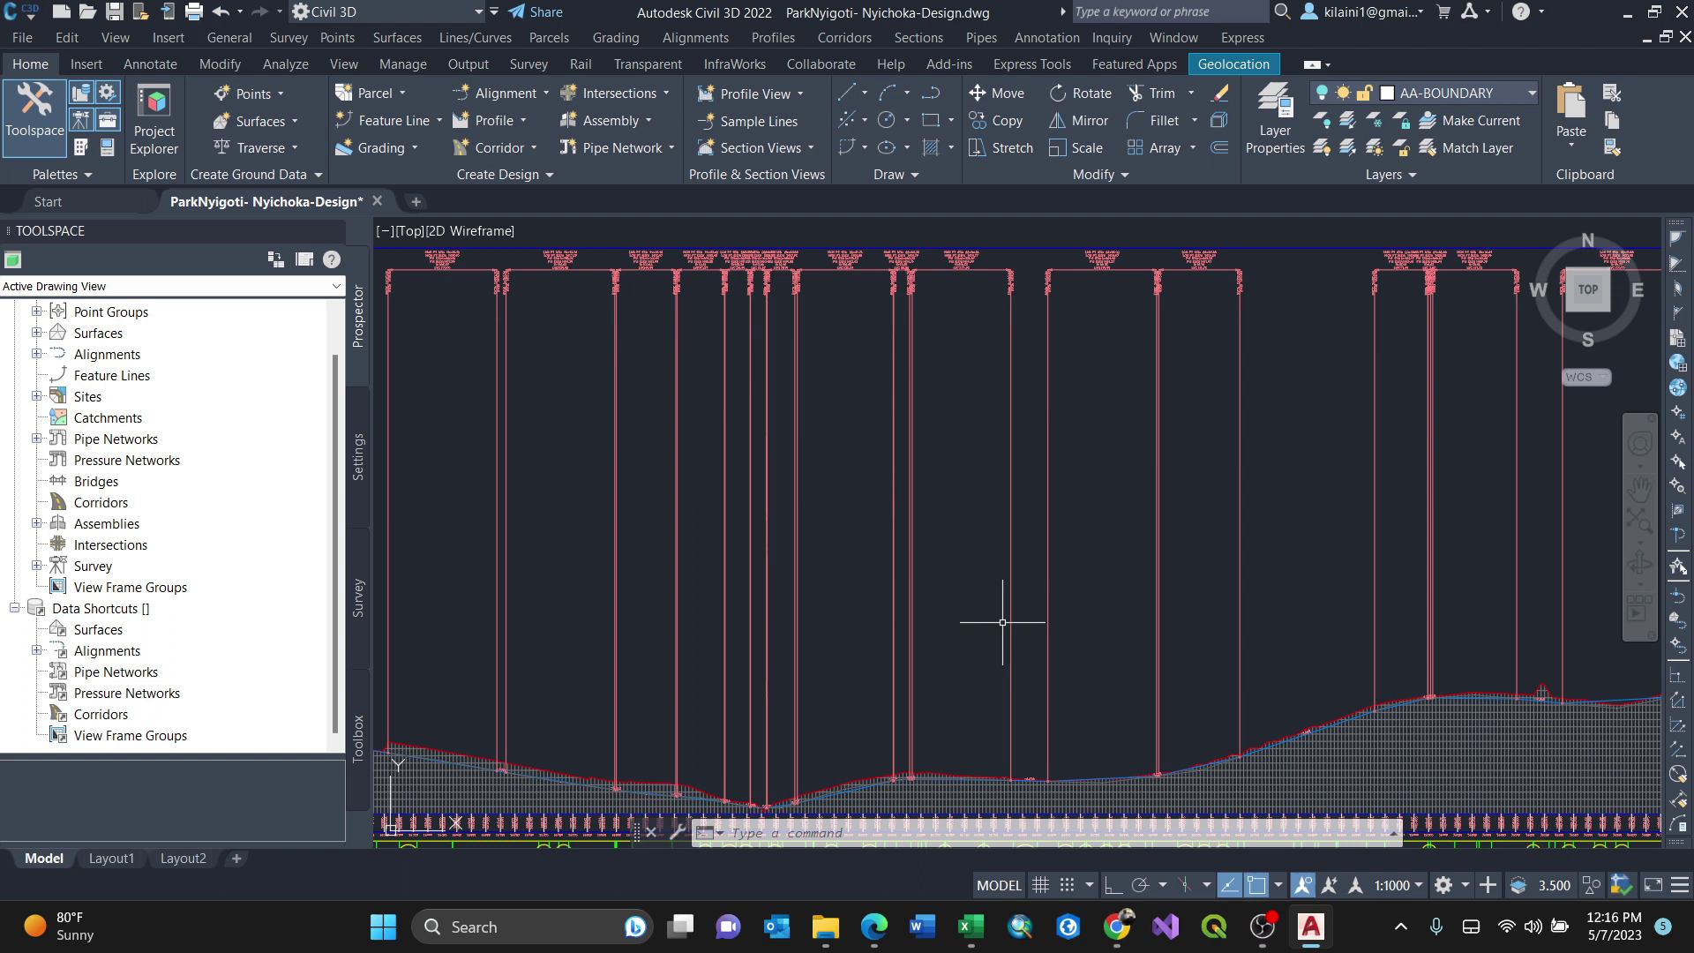
mouse_move(756, 548)
left_mouse_down()
mouse_move(1036, 593)
mouse_move(1264, 527)
left_mouse_up()
mouse_move(898, 510)
left_mouse_down()
mouse_move(1094, 620)
mouse_move(1424, 583)
left_mouse_up()
left_click_drag(722, 534, 875, 500)
mouse_move(1086, 455)
left_mouse_down()
mouse_move(1123, 446)
mouse_move(1059, 465)
mouse_move(1106, 468)
left_mouse_up()
key("Escape")
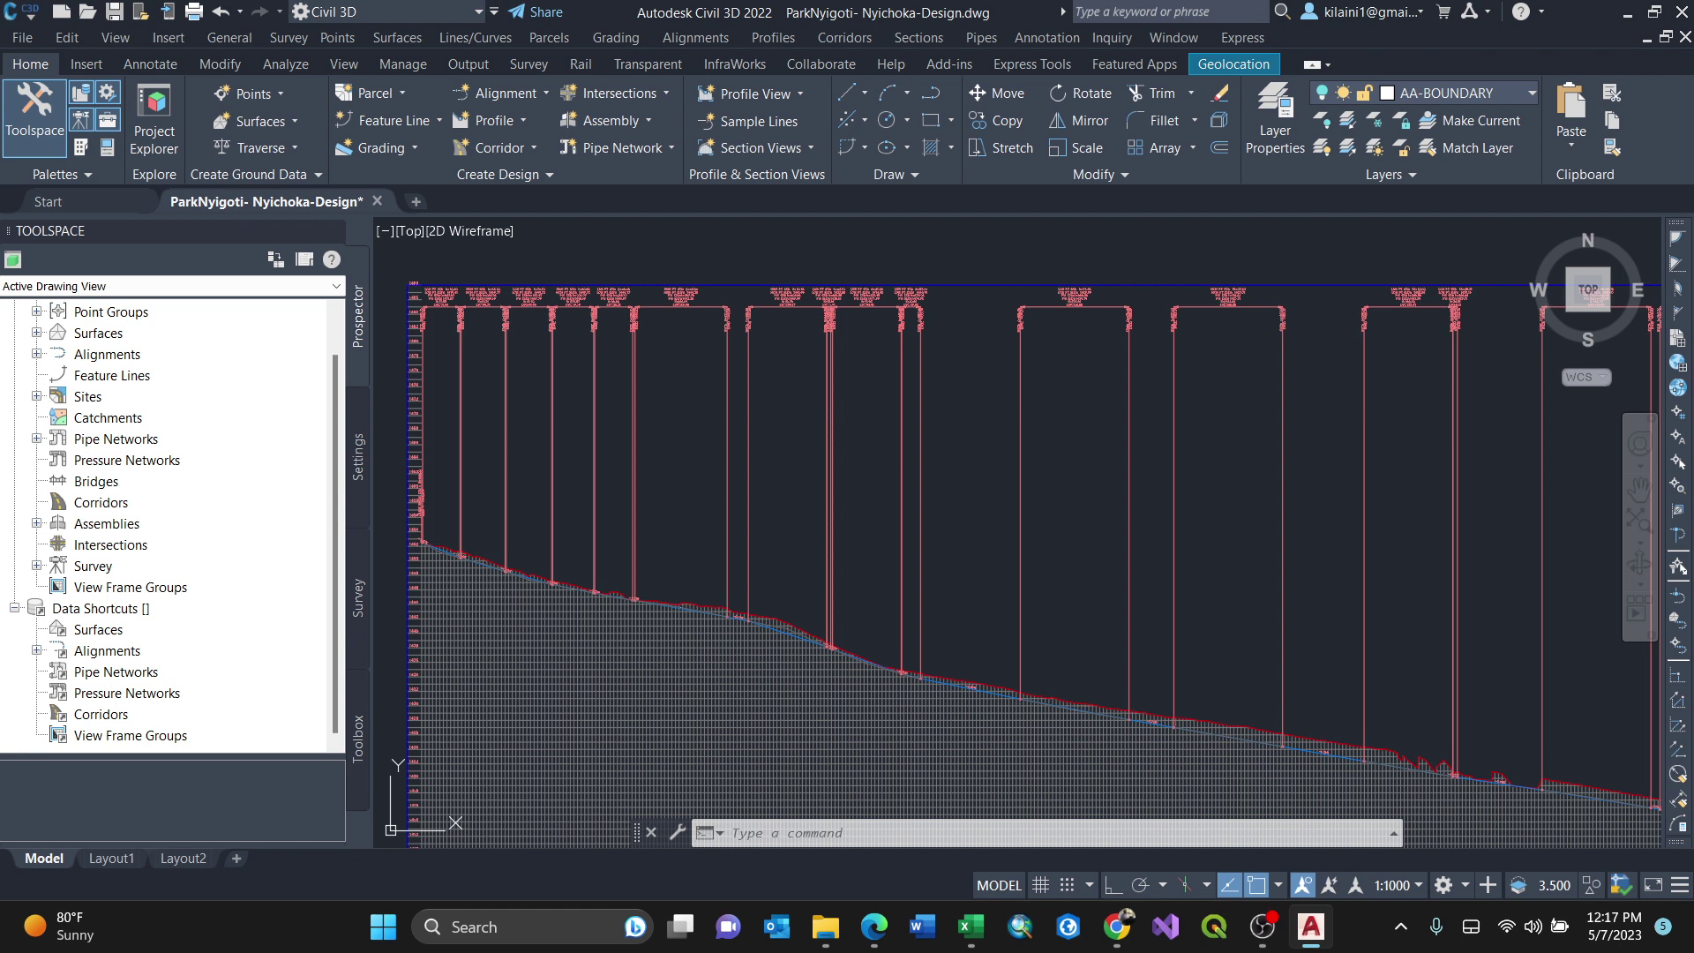
Step: Run the Profiles_in_CSV profile report with all listed objects included and LandXML version 1.2
scroll(172, 521, "up", 2)
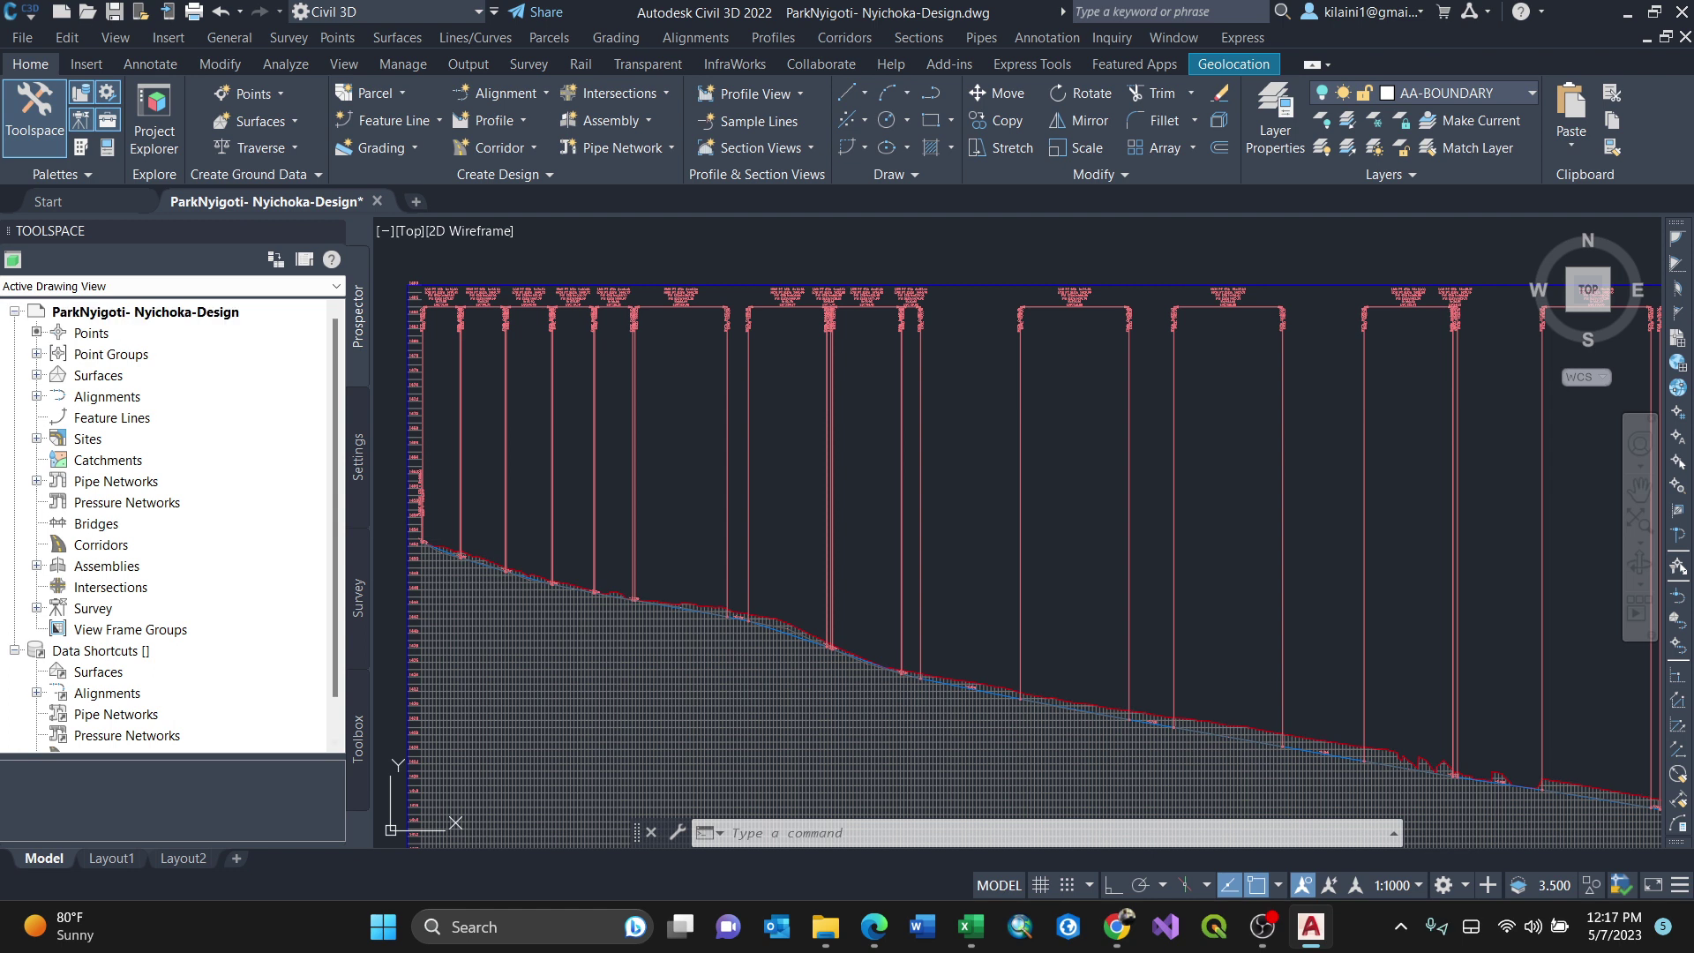
left_click(358, 740)
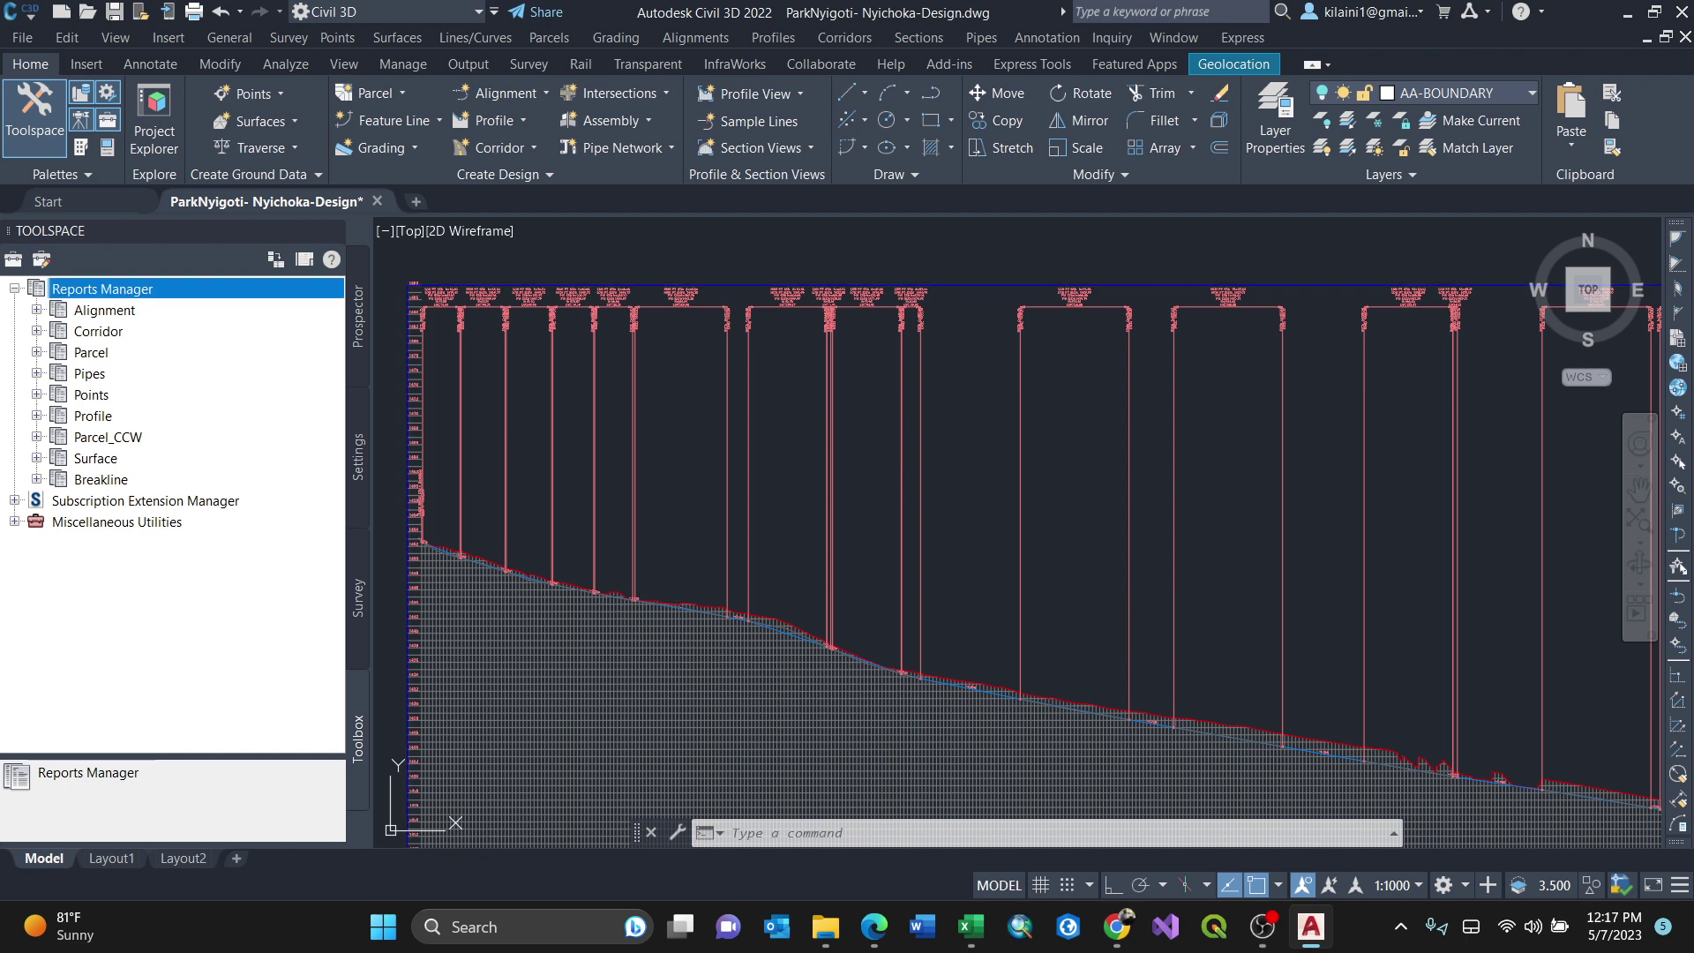
left_click(36, 416)
left_click(92, 416)
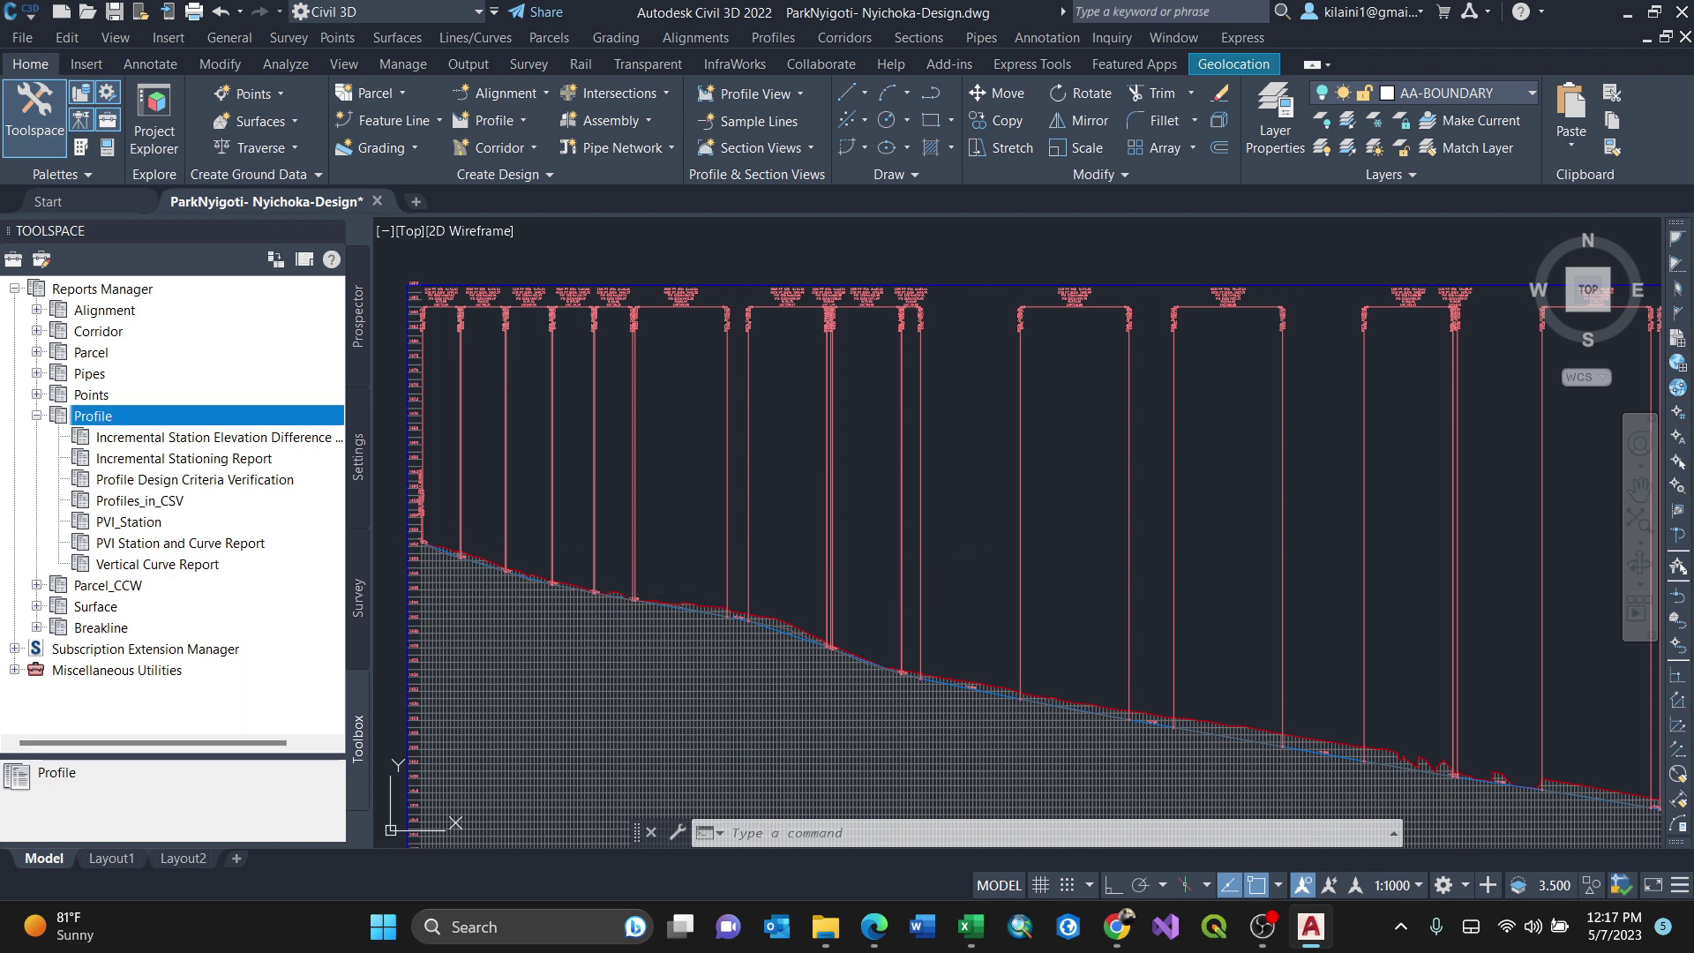
left_click(139, 501)
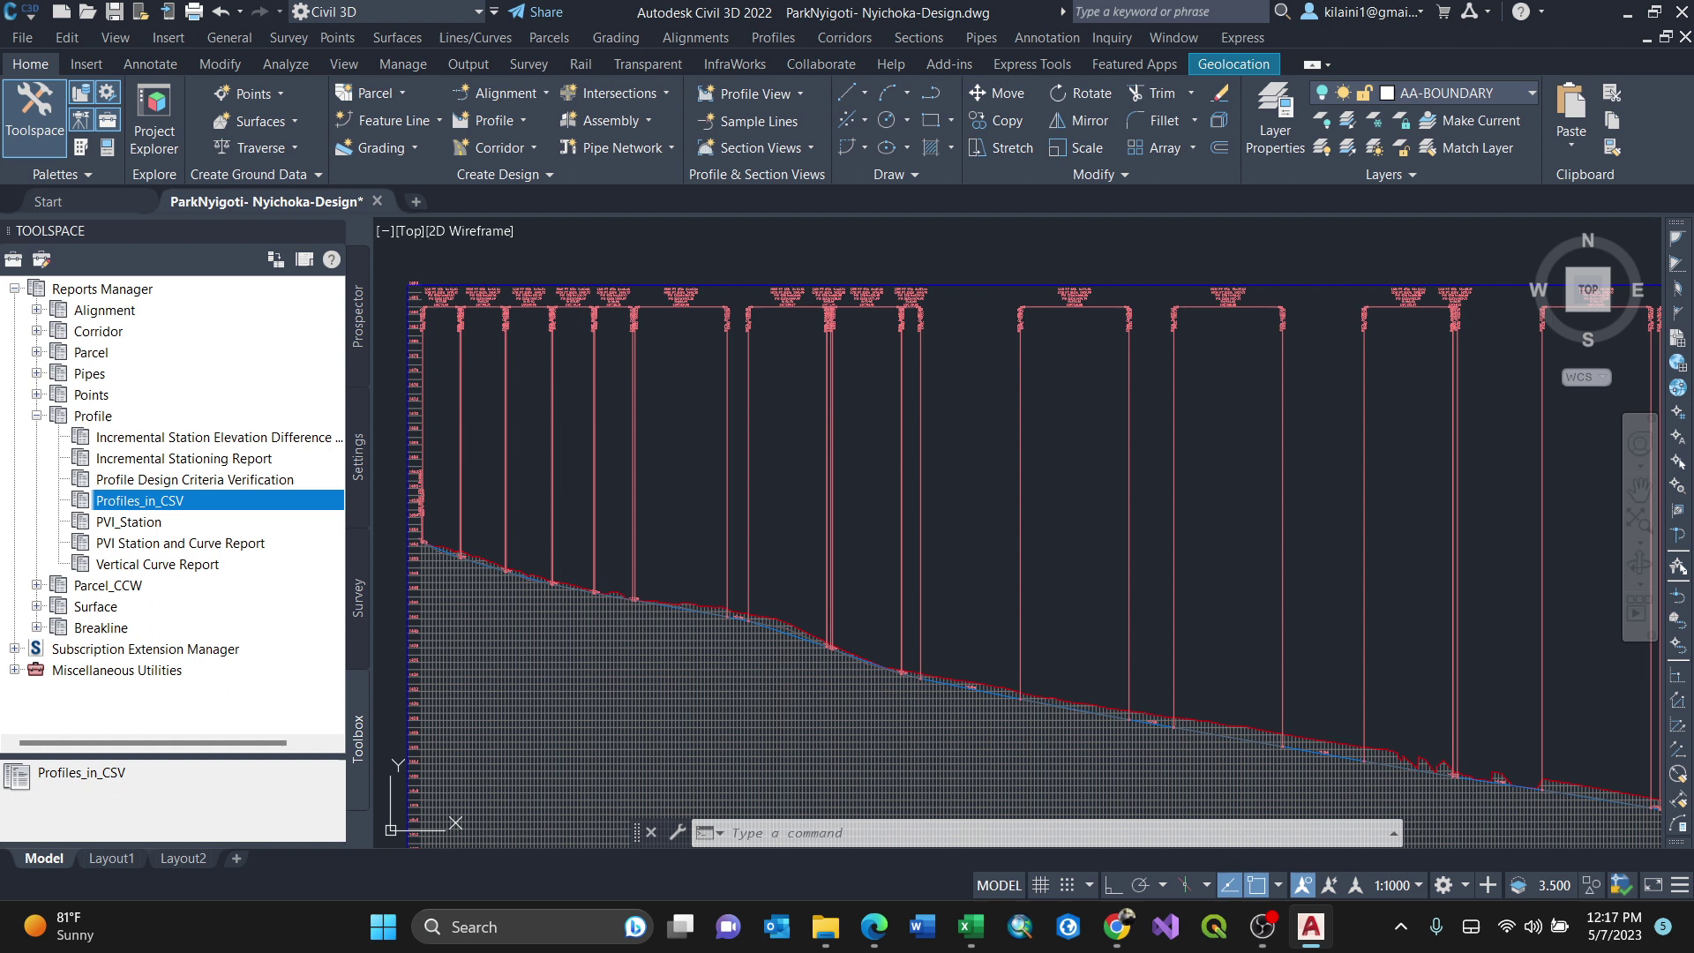
double_click(139, 501)
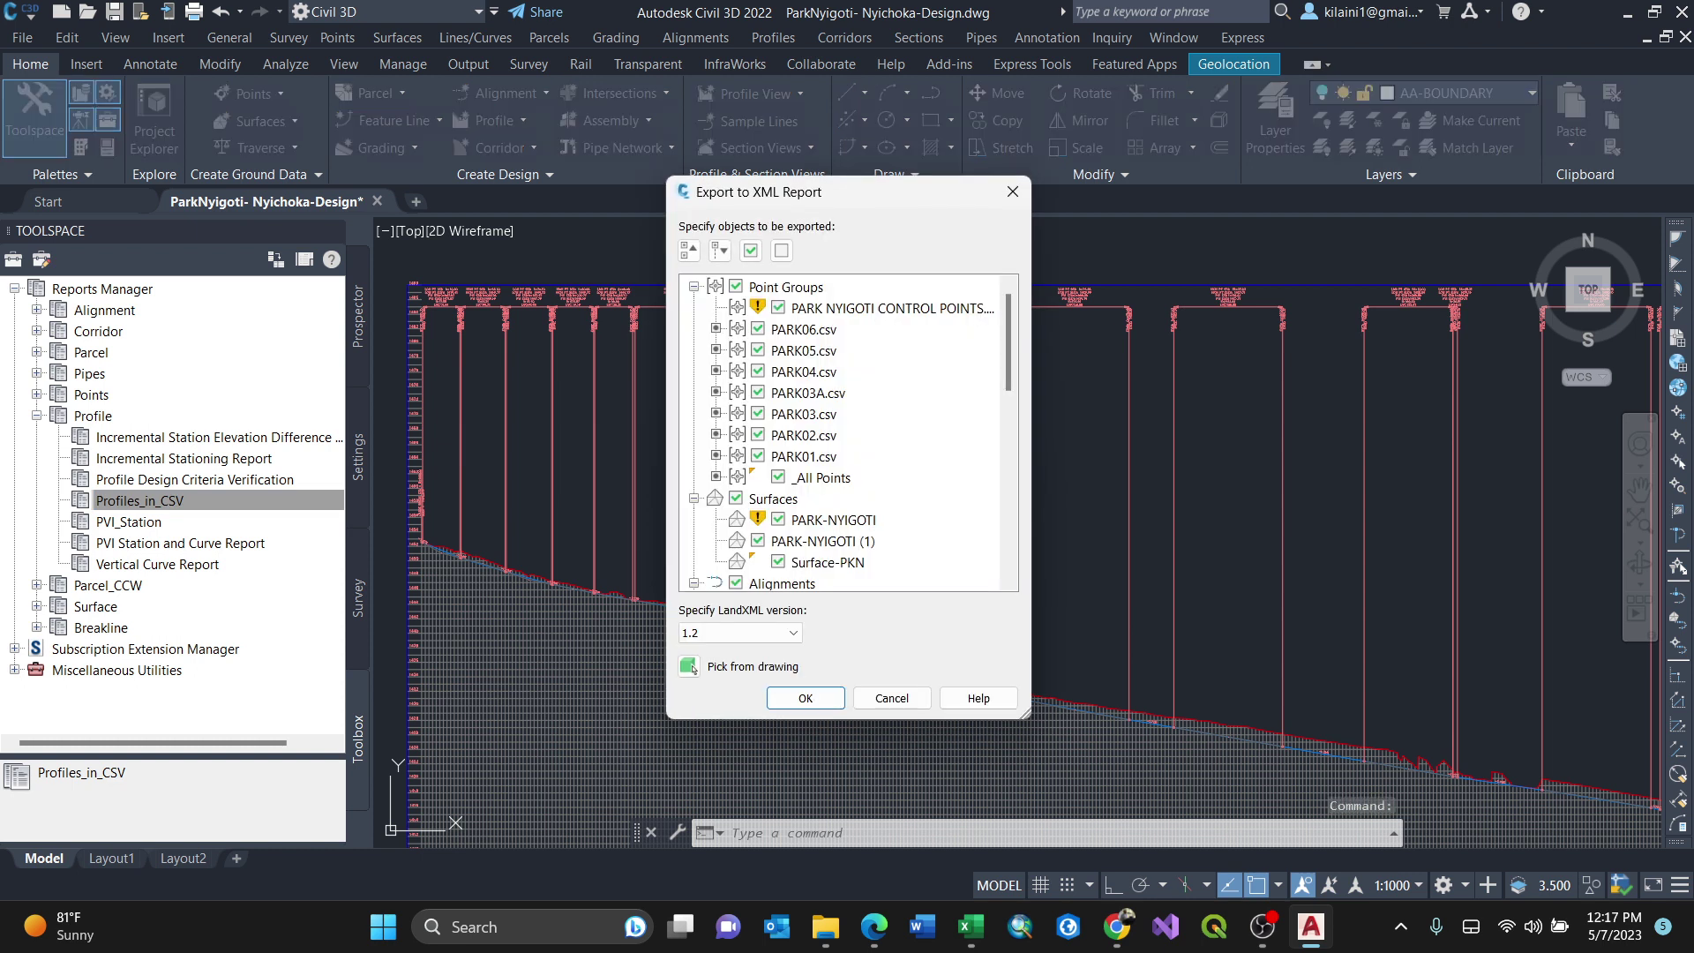
scroll(997, 344, "down", 3)
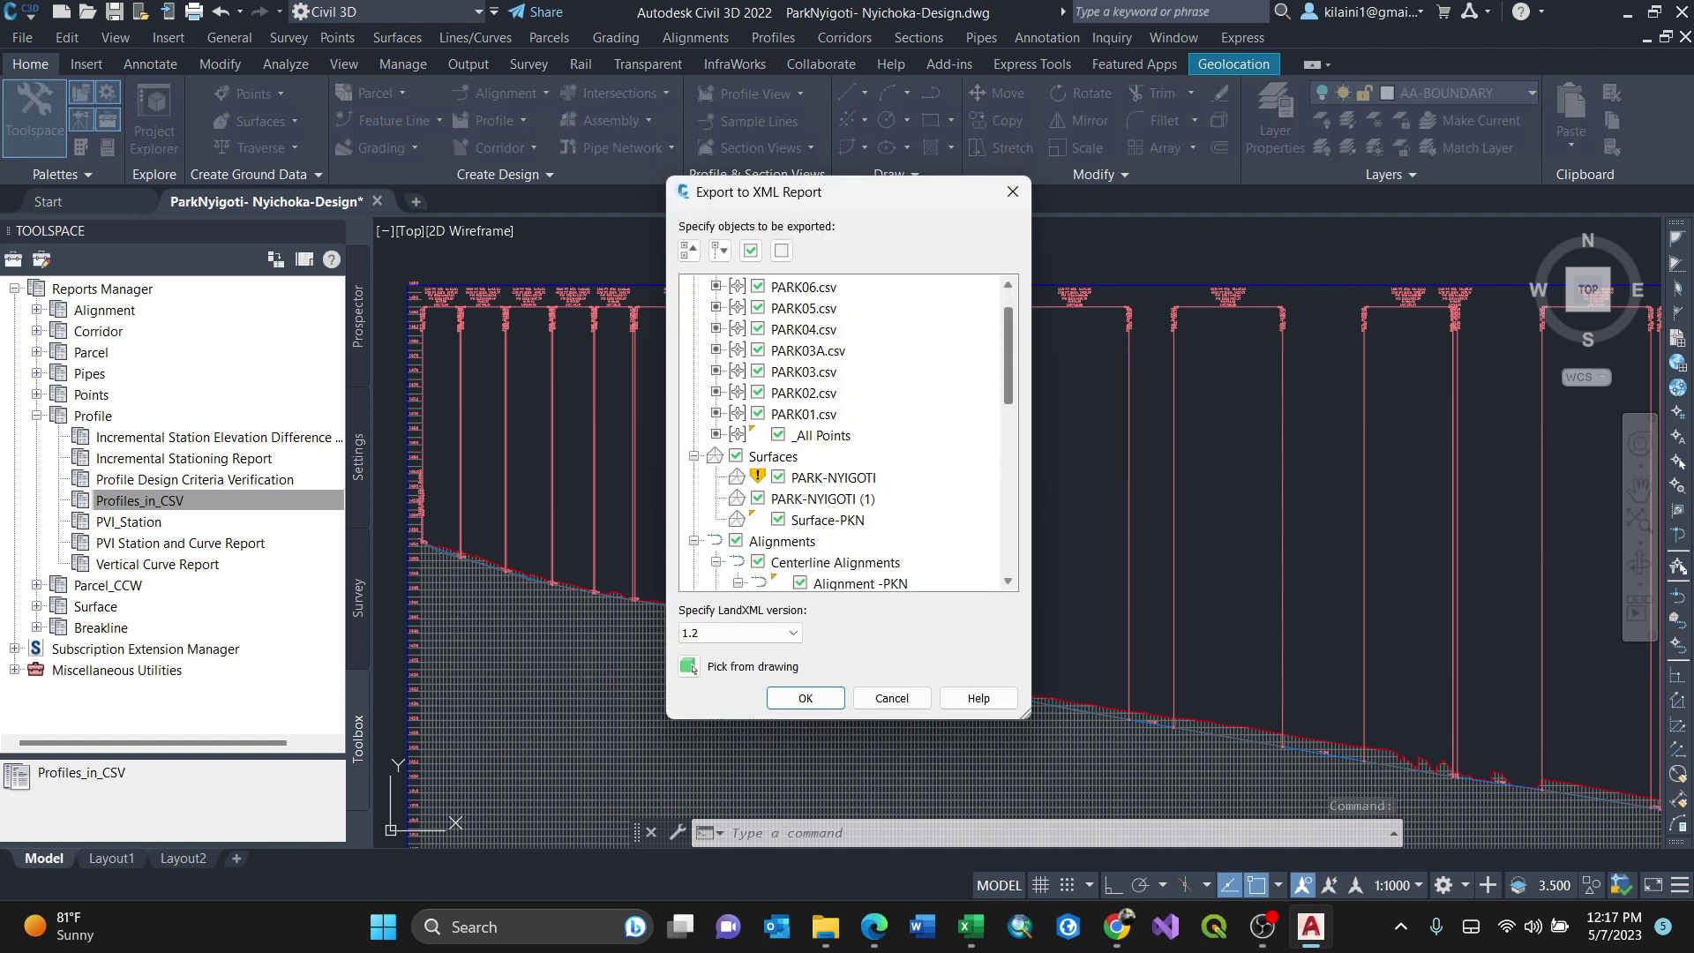
scroll(847, 432, "down", 1)
scroll(847, 433, "down", 5)
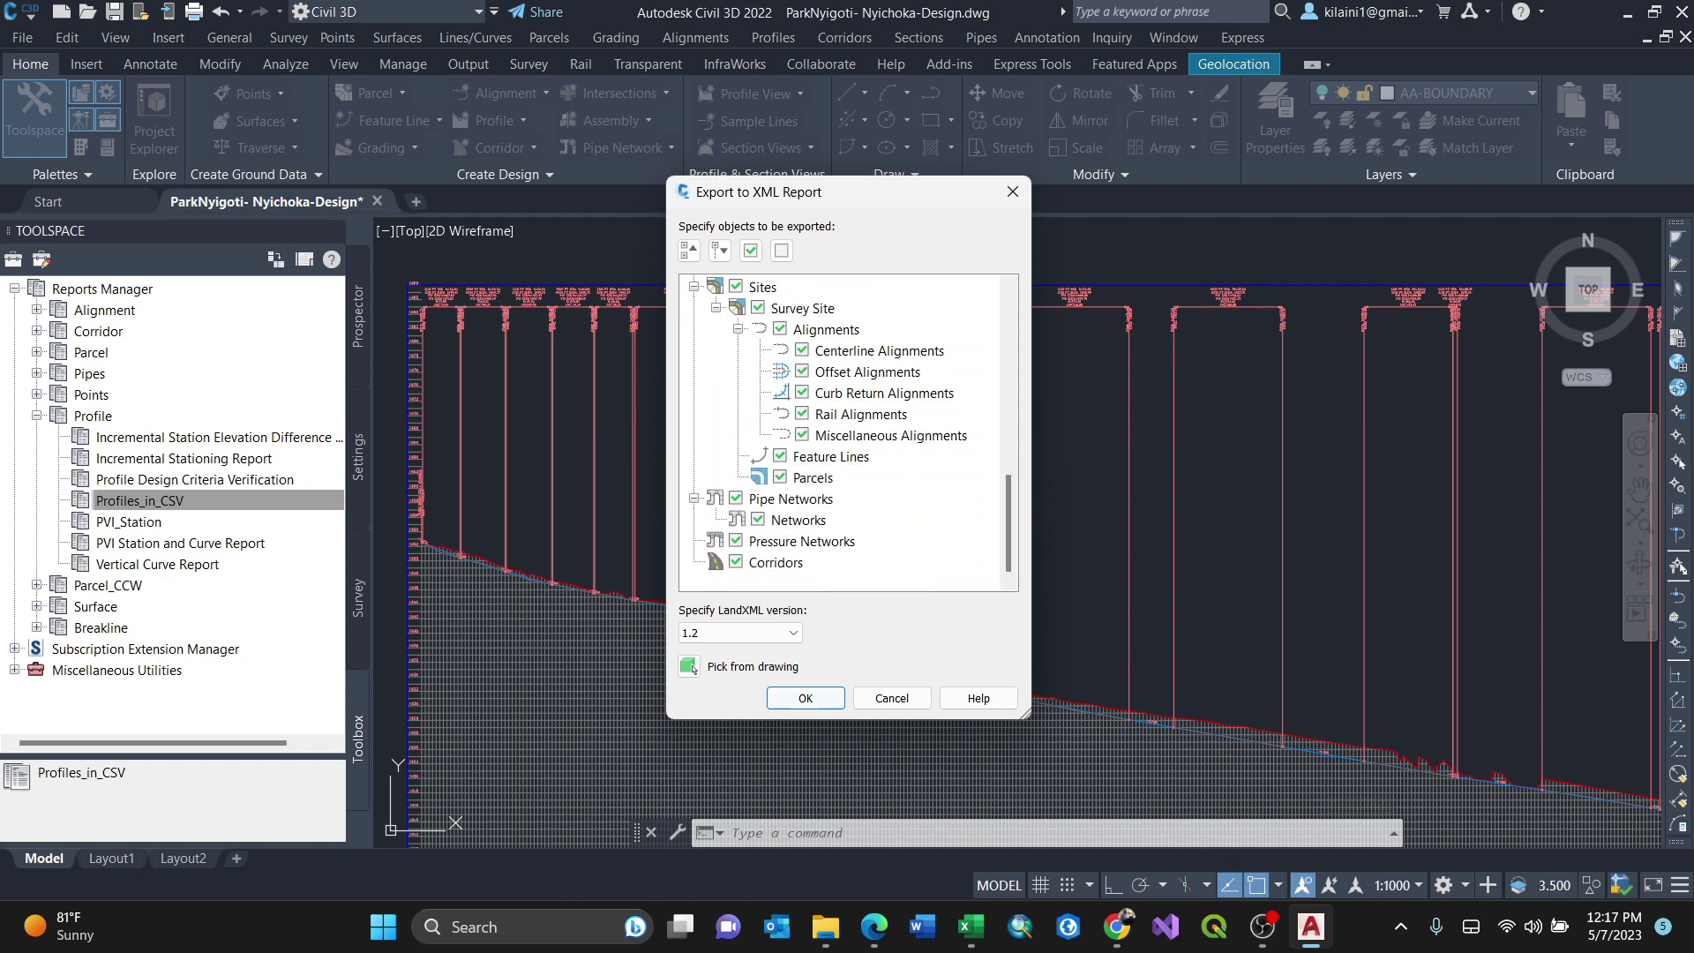
left_click(805, 698)
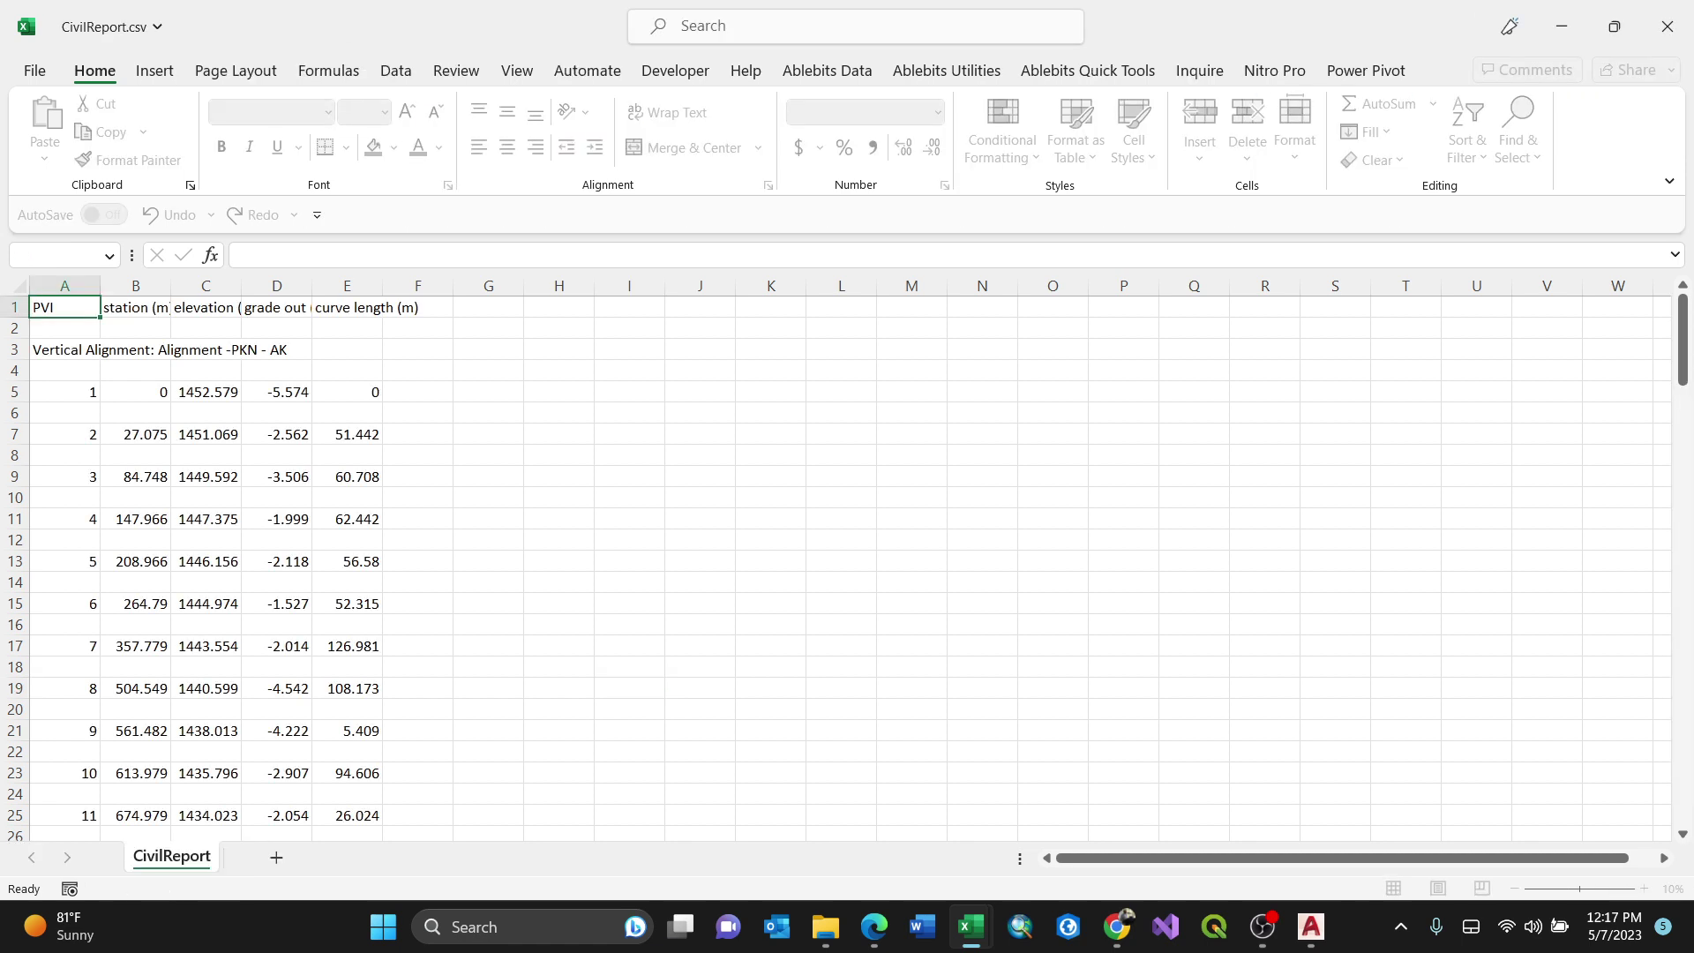
Step: Copy the station and elevation columns from CivilReport.csv into columns A and B of the Vertical Alignment sheet in Book1
left_click(417, 434)
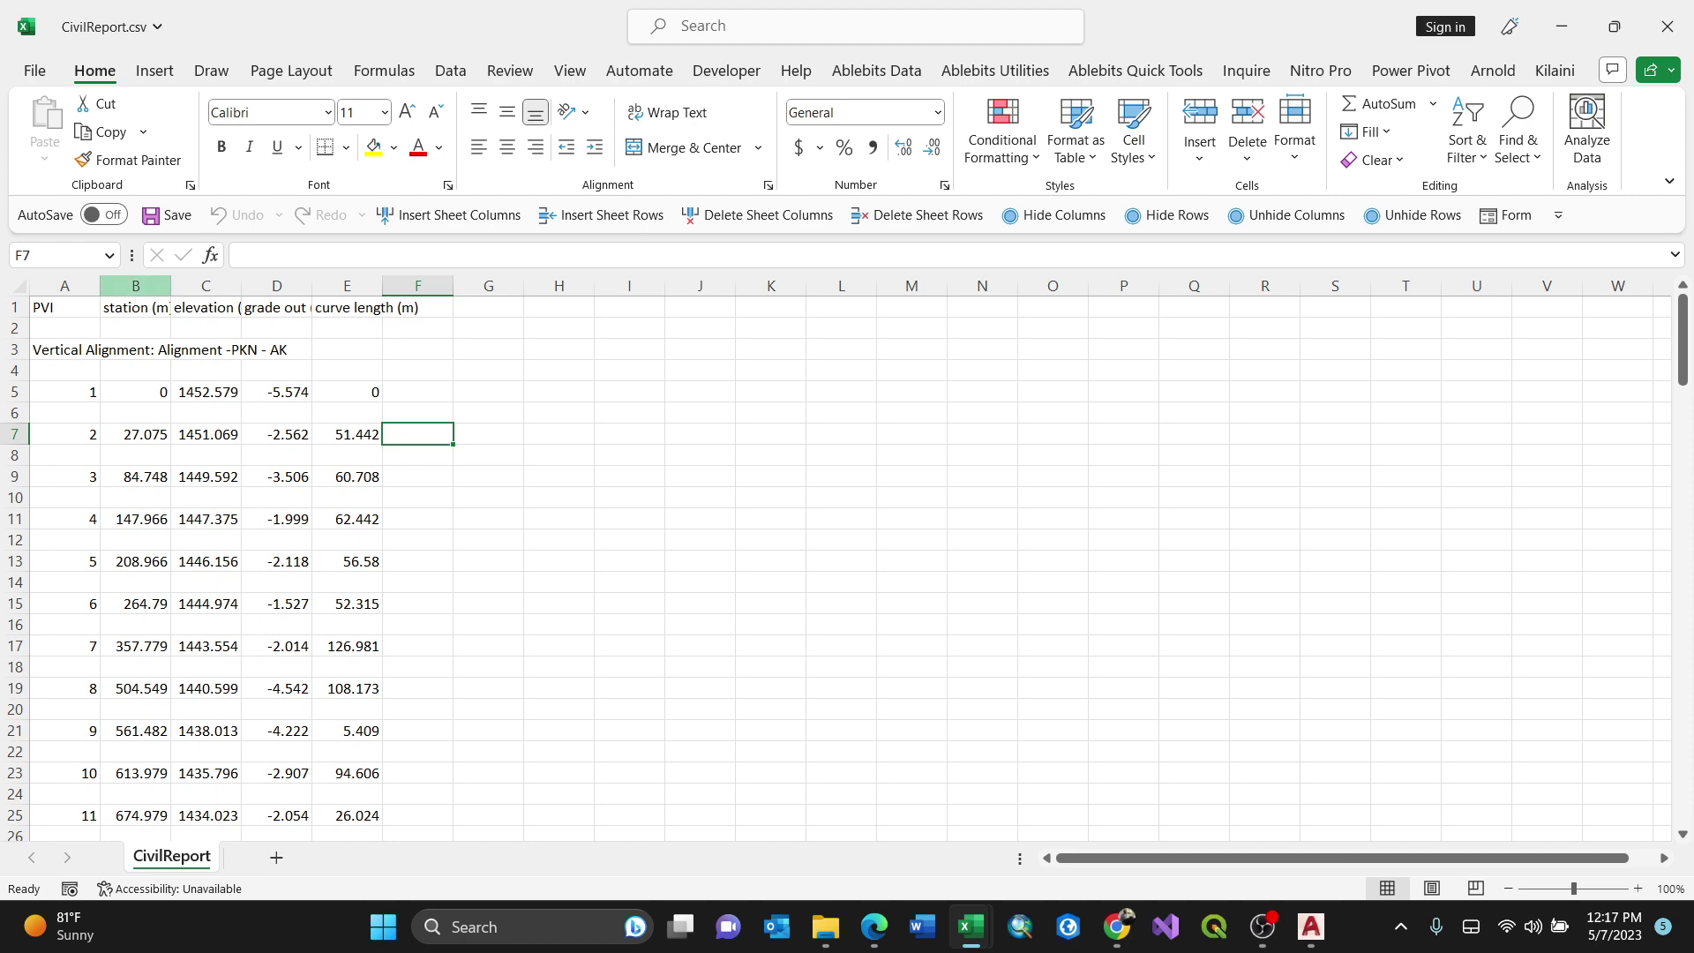
left_click_drag(135, 285, 206, 285)
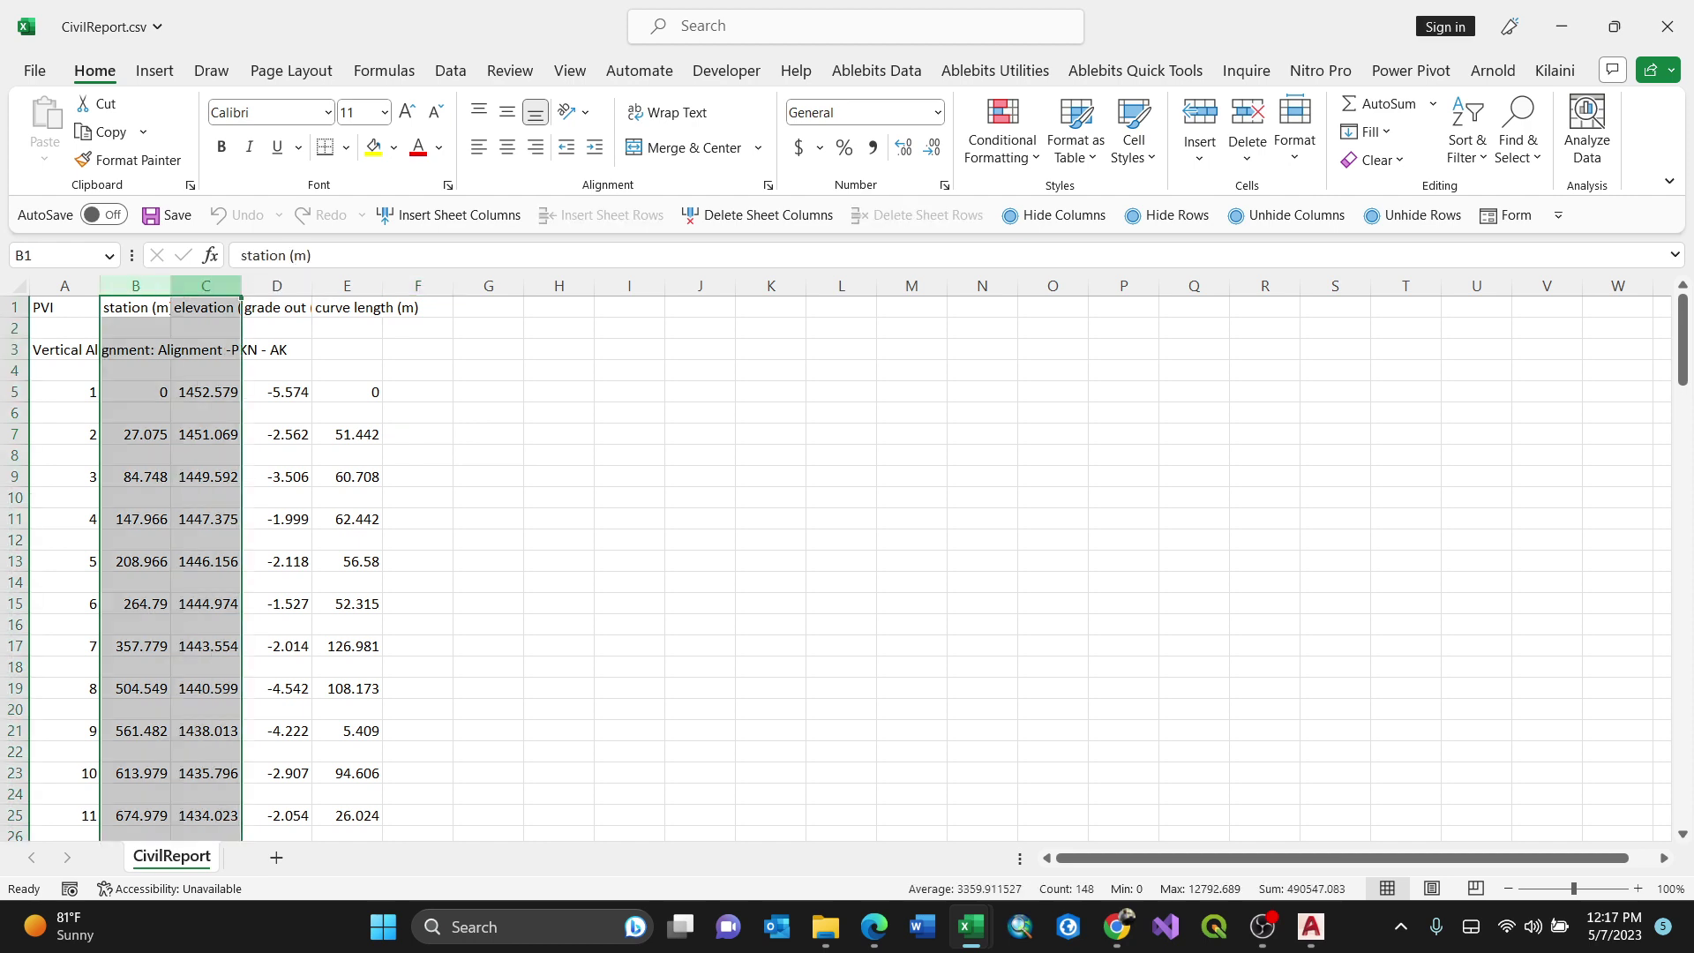
left_click(106, 131)
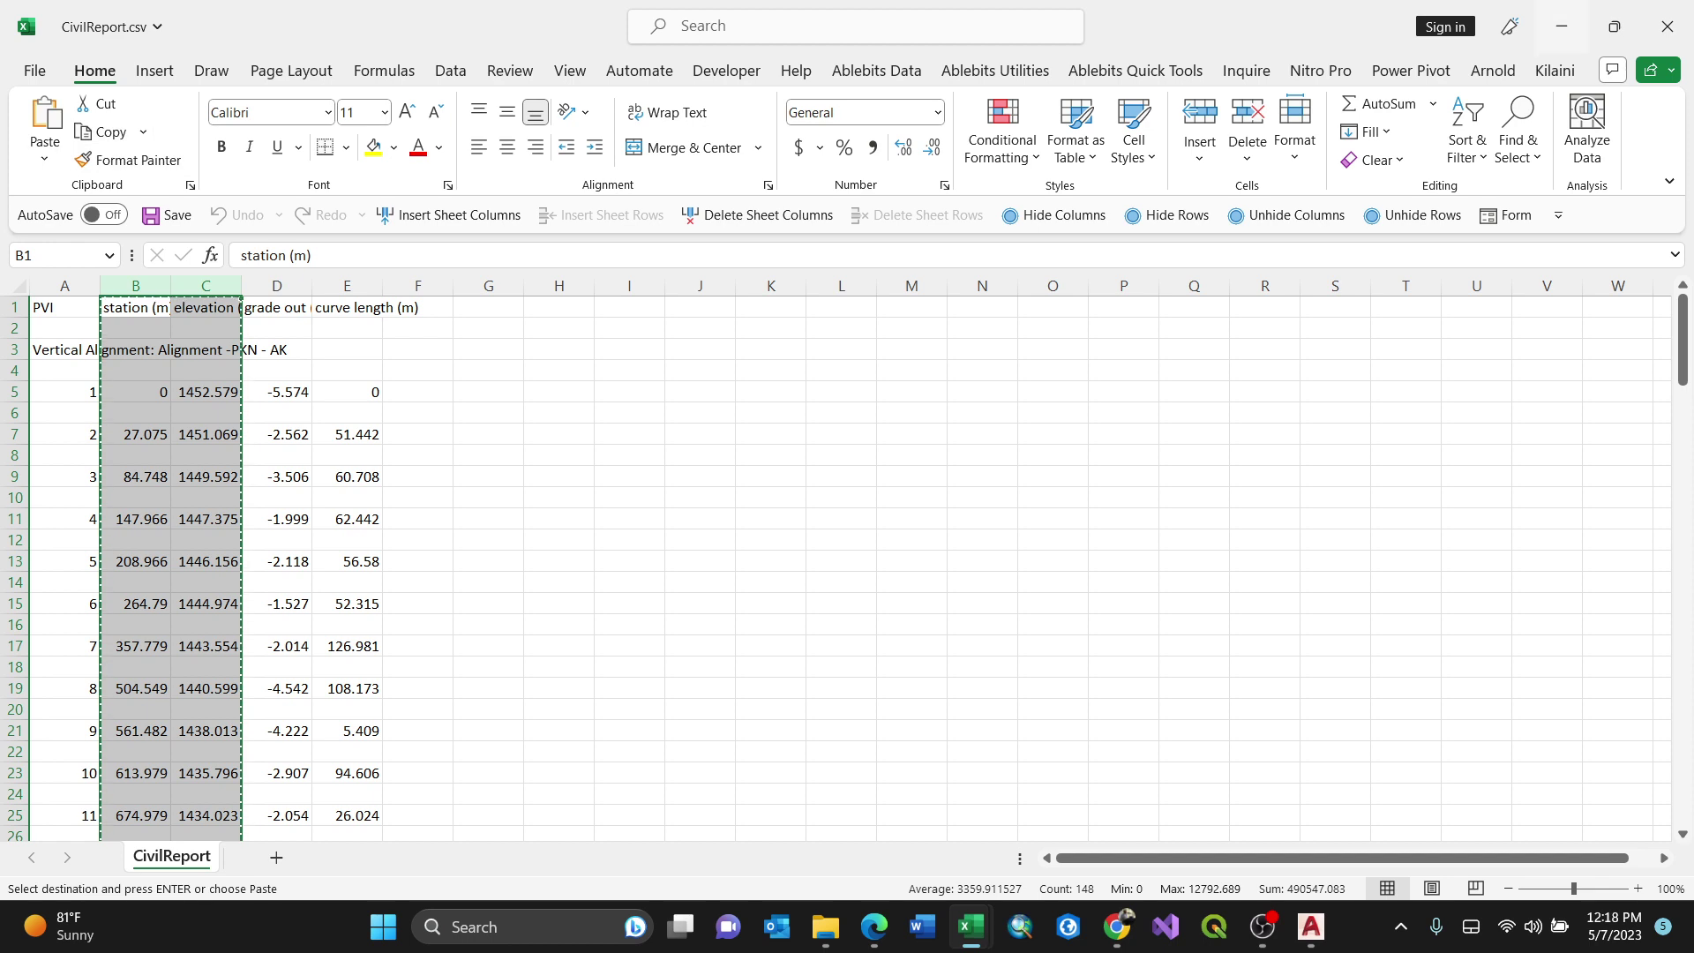
left_click(1562, 26)
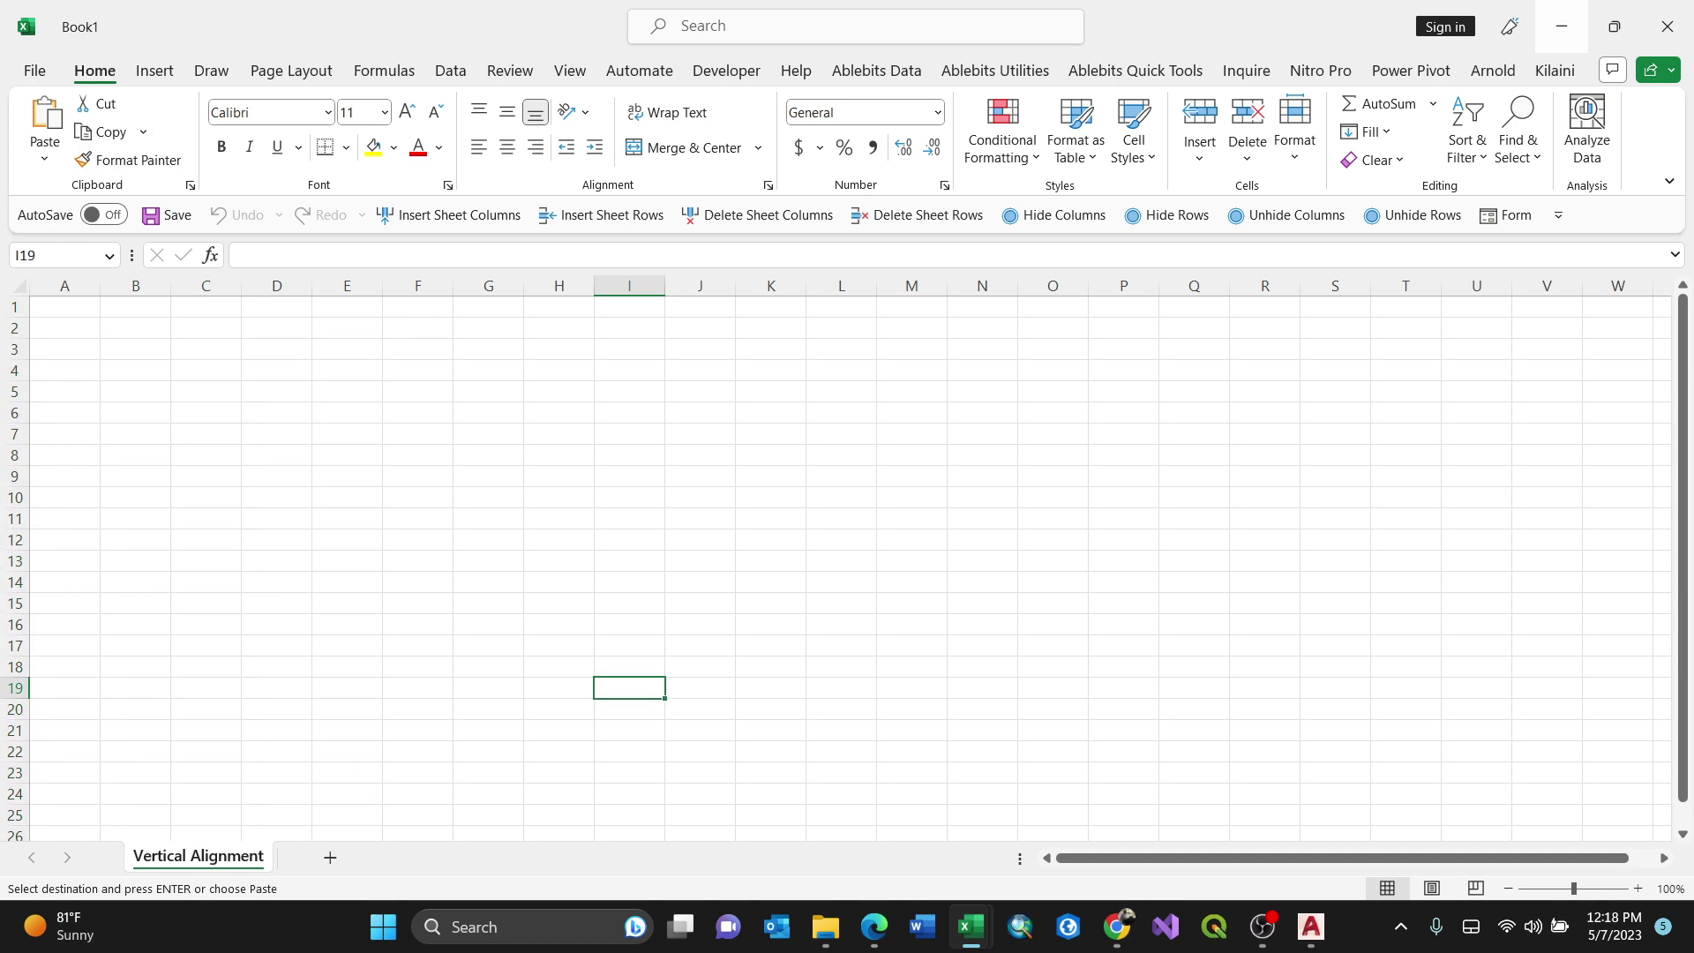
left_click_drag(64, 285, 163, 285)
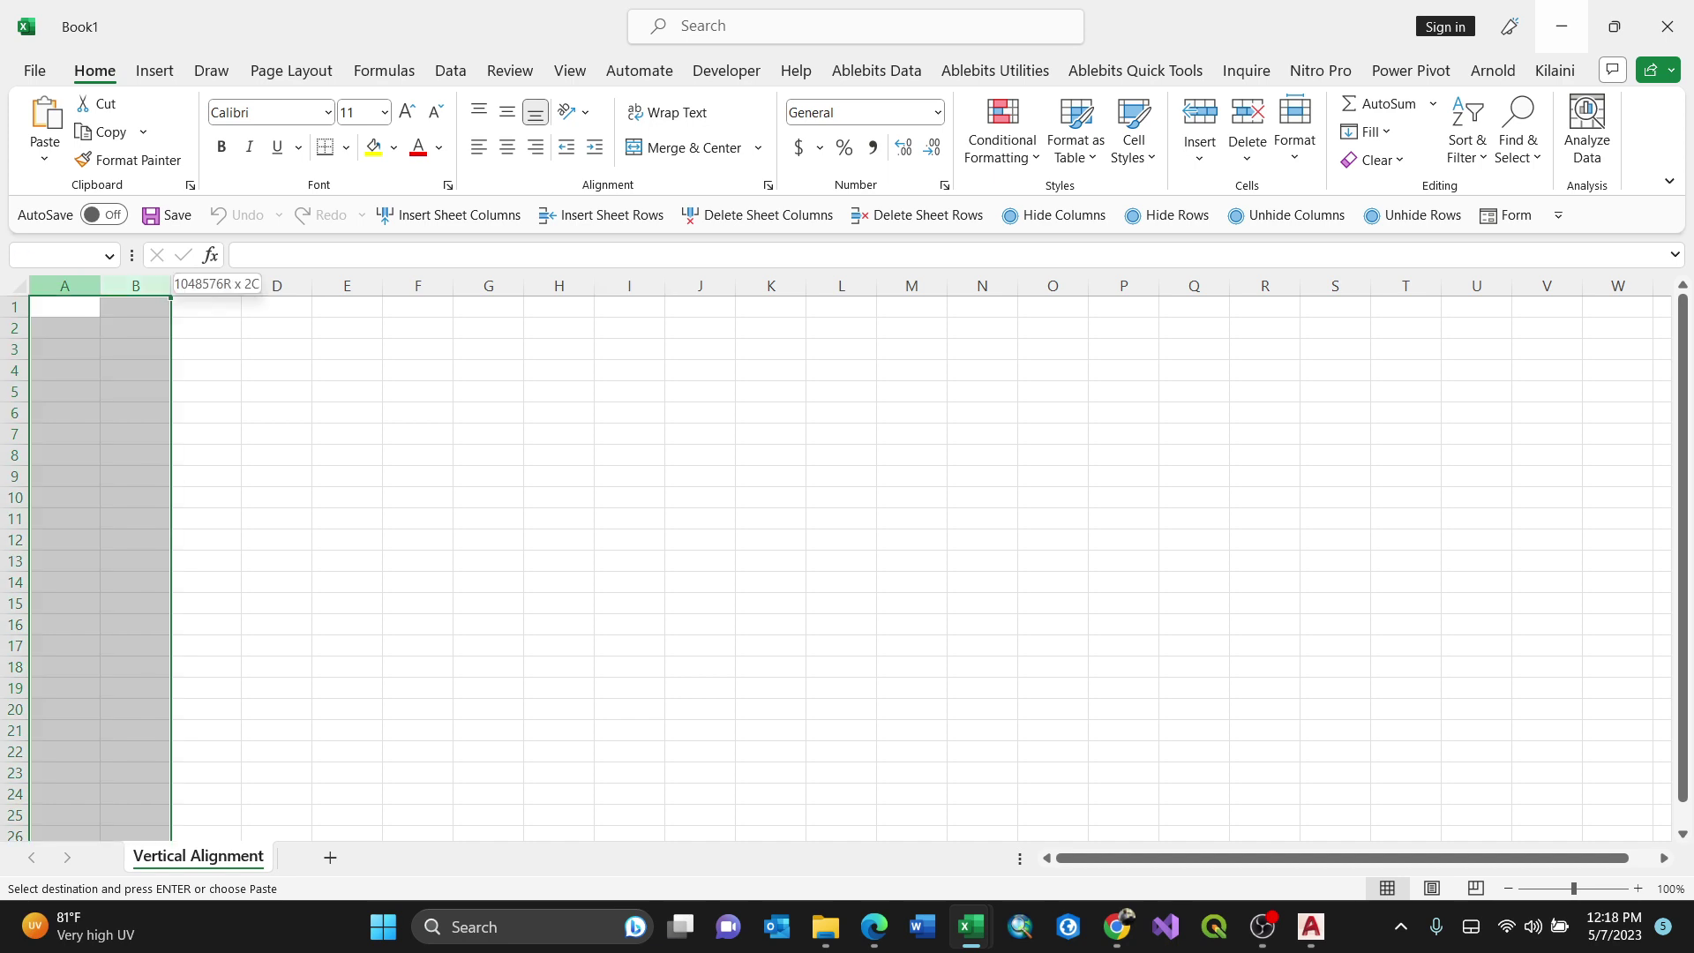
left_click(45, 114)
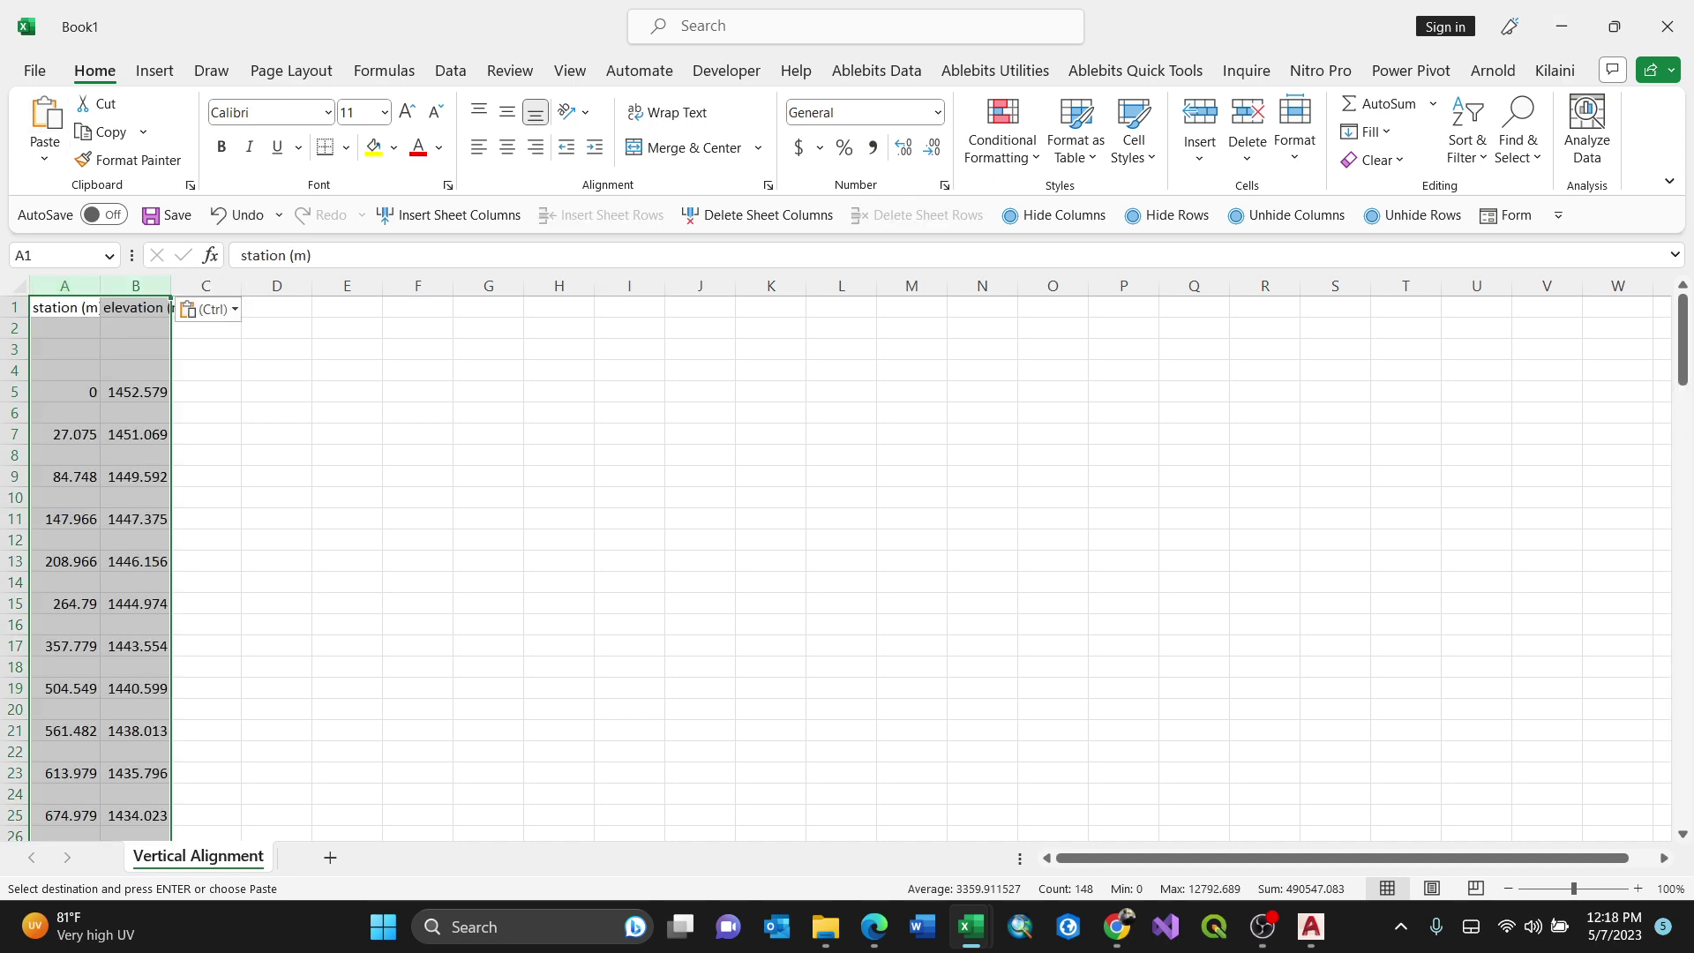
Step: Select all blank cells in columns A and B with Go To Special and delete their sheet rows
left_click(136, 434)
left_click(64, 434)
left_click(64, 392)
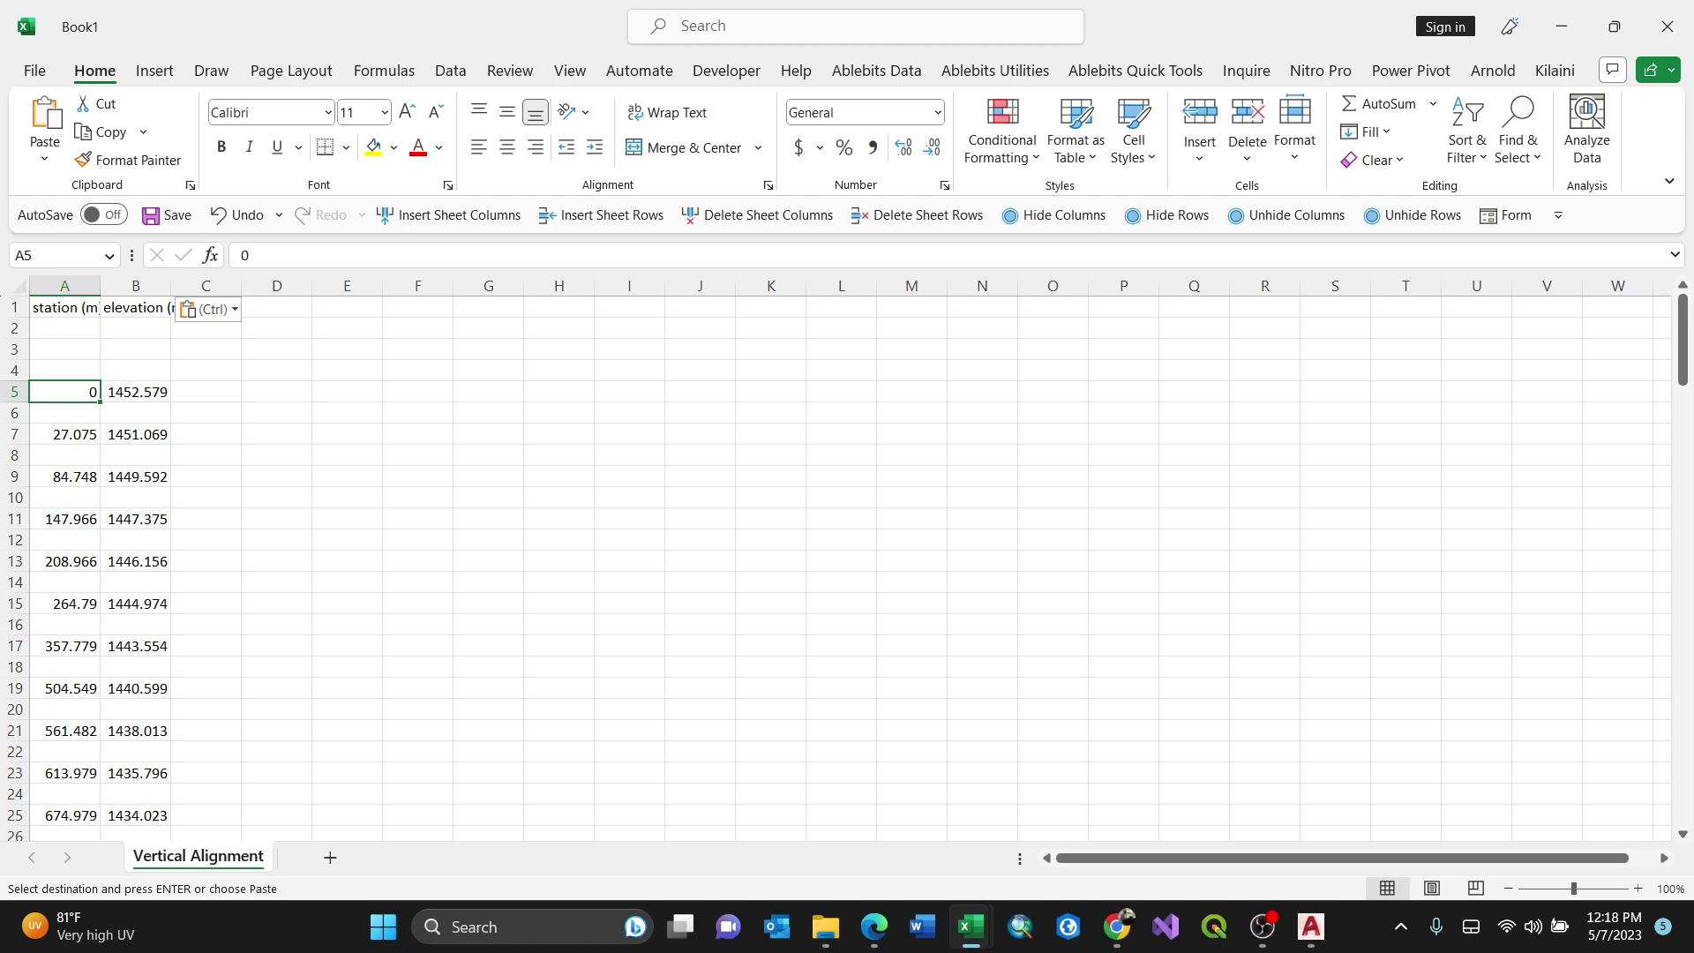
left_click_drag(65, 286, 135, 286)
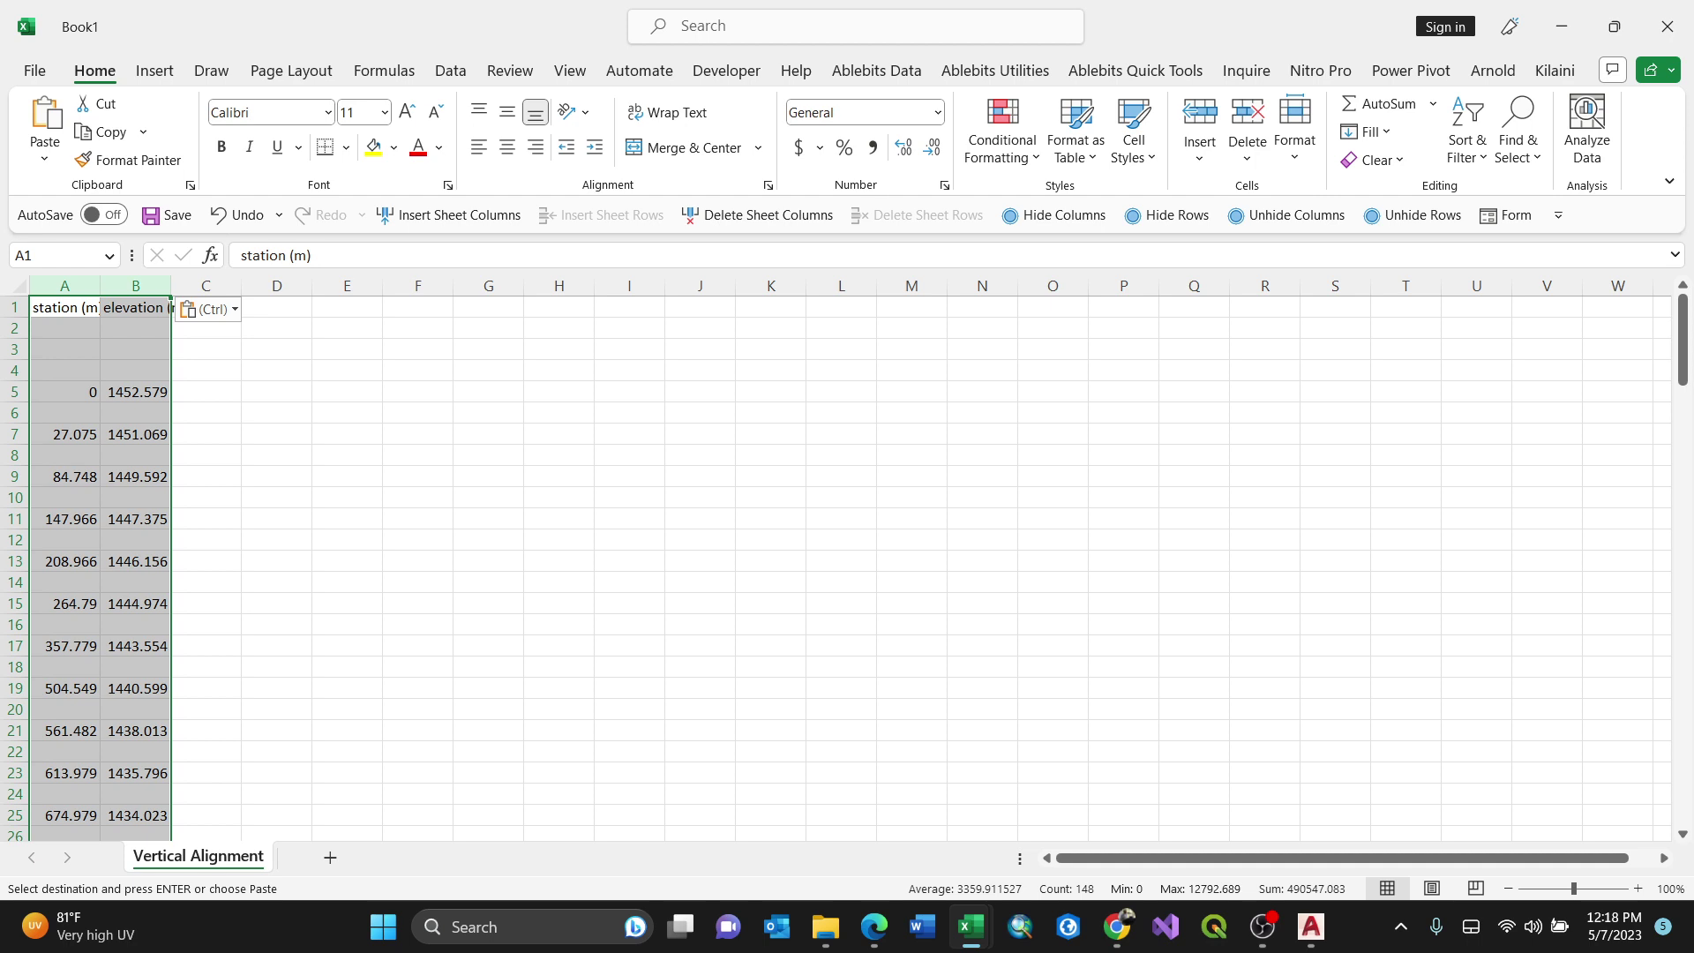
key("ctrl+g")
key("alt+s")
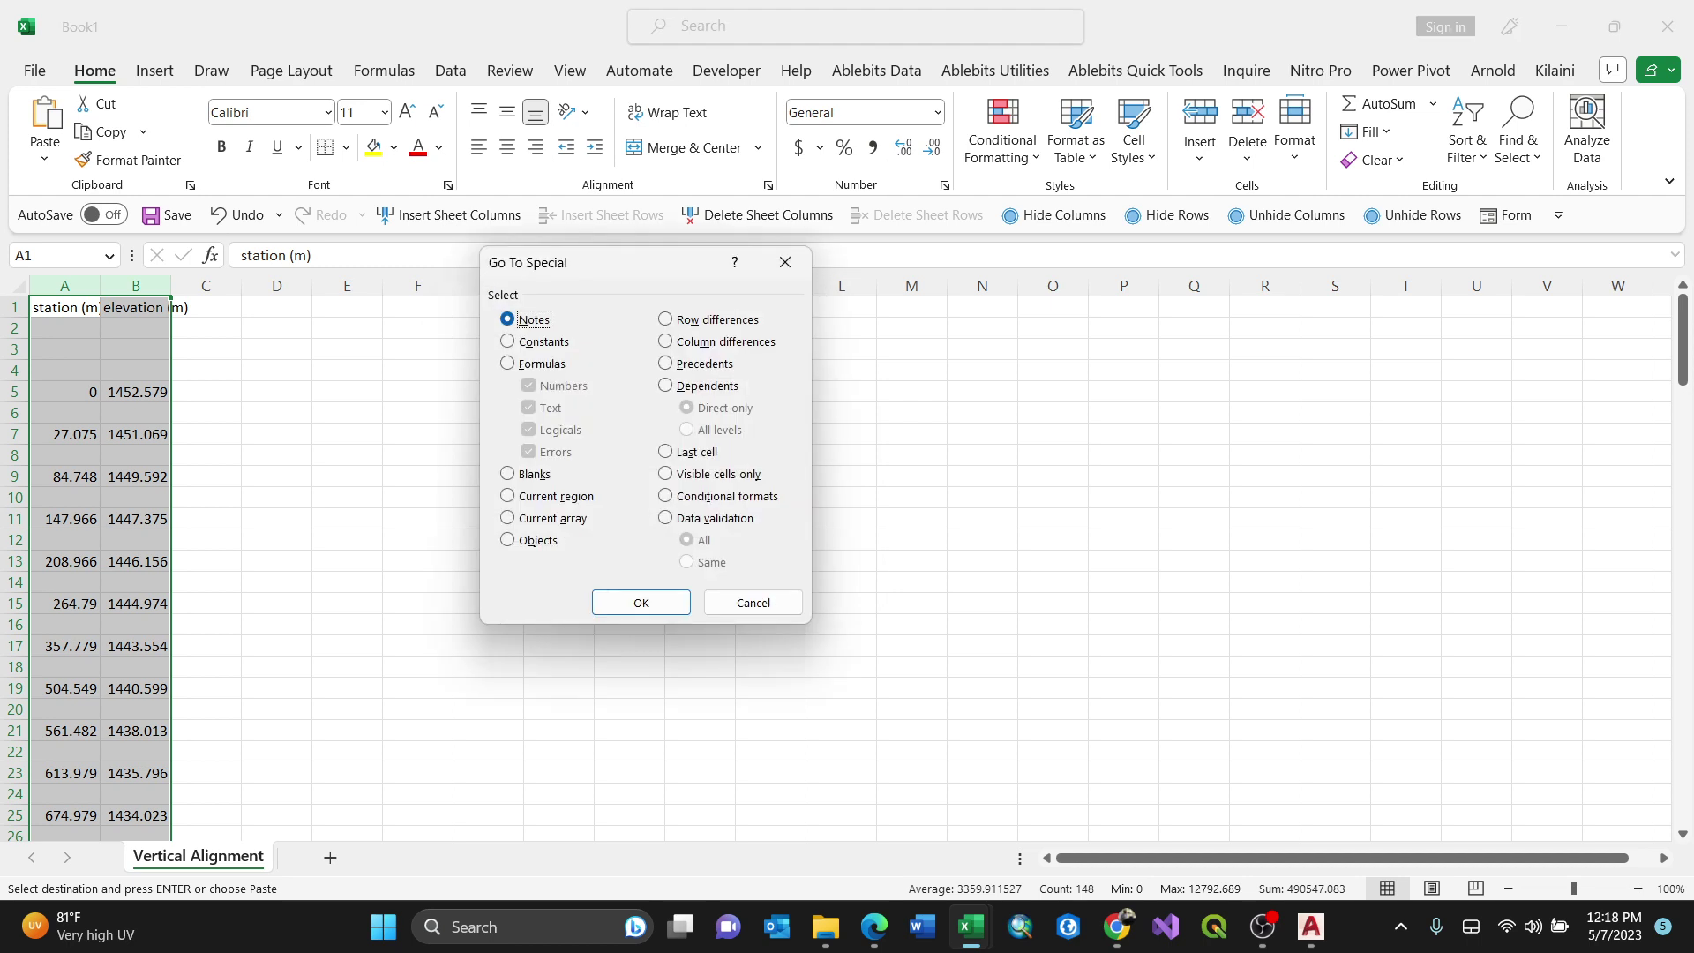
key("alt+k")
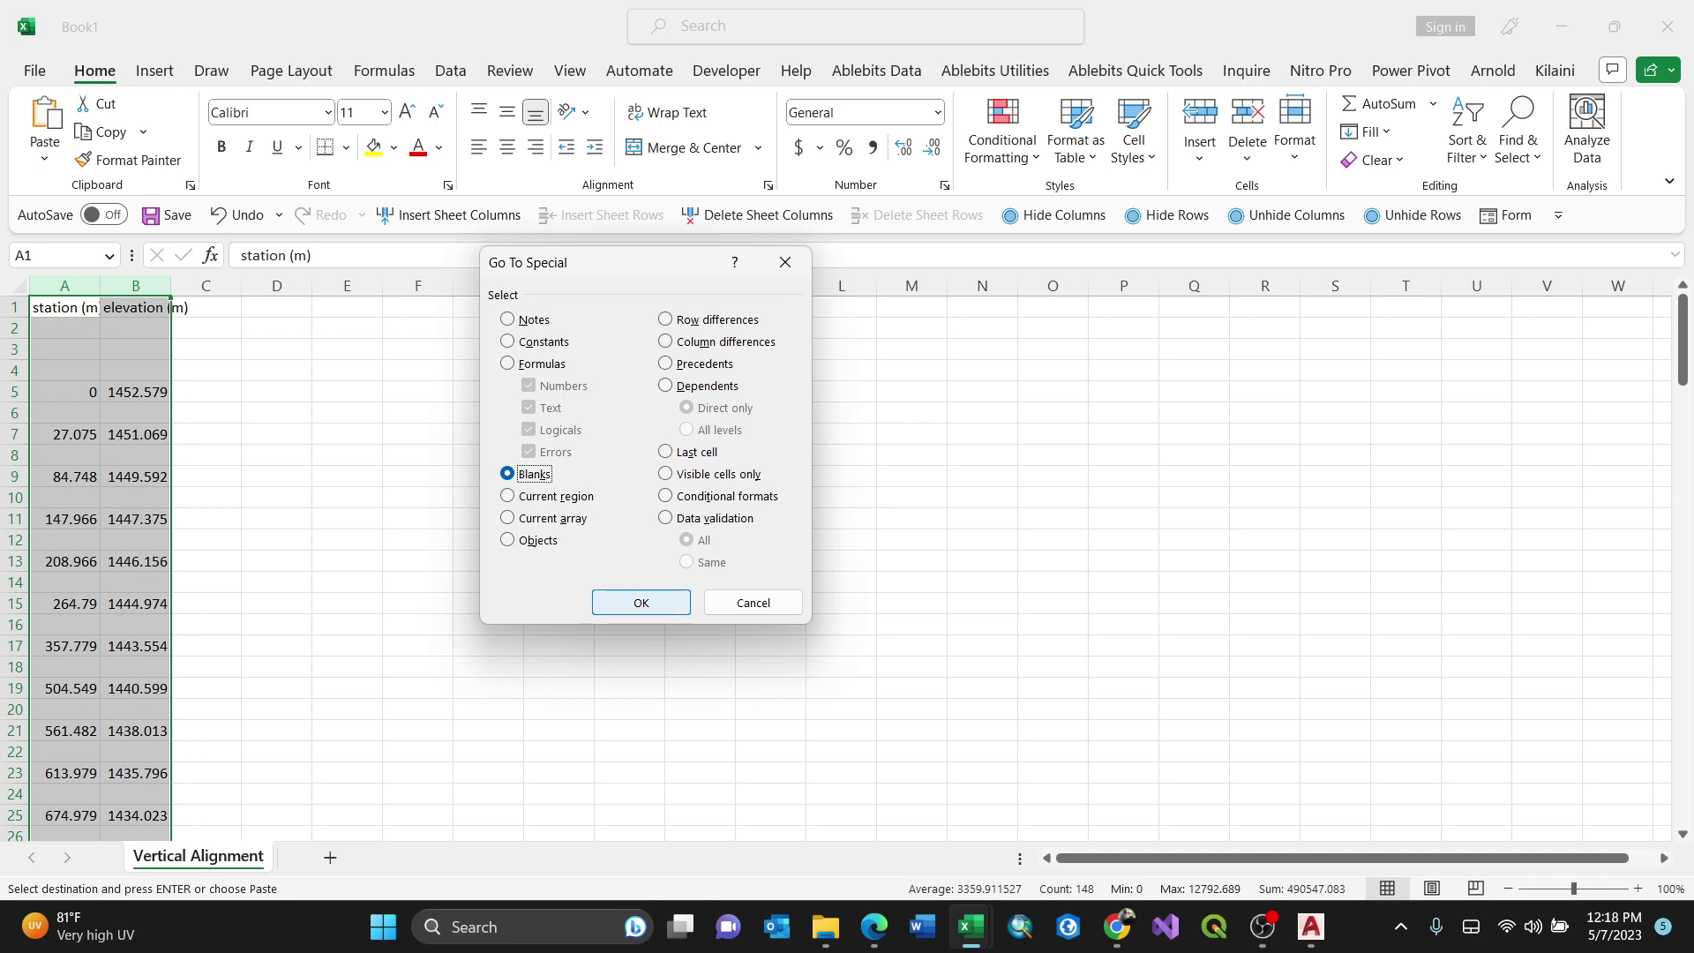
key("Return")
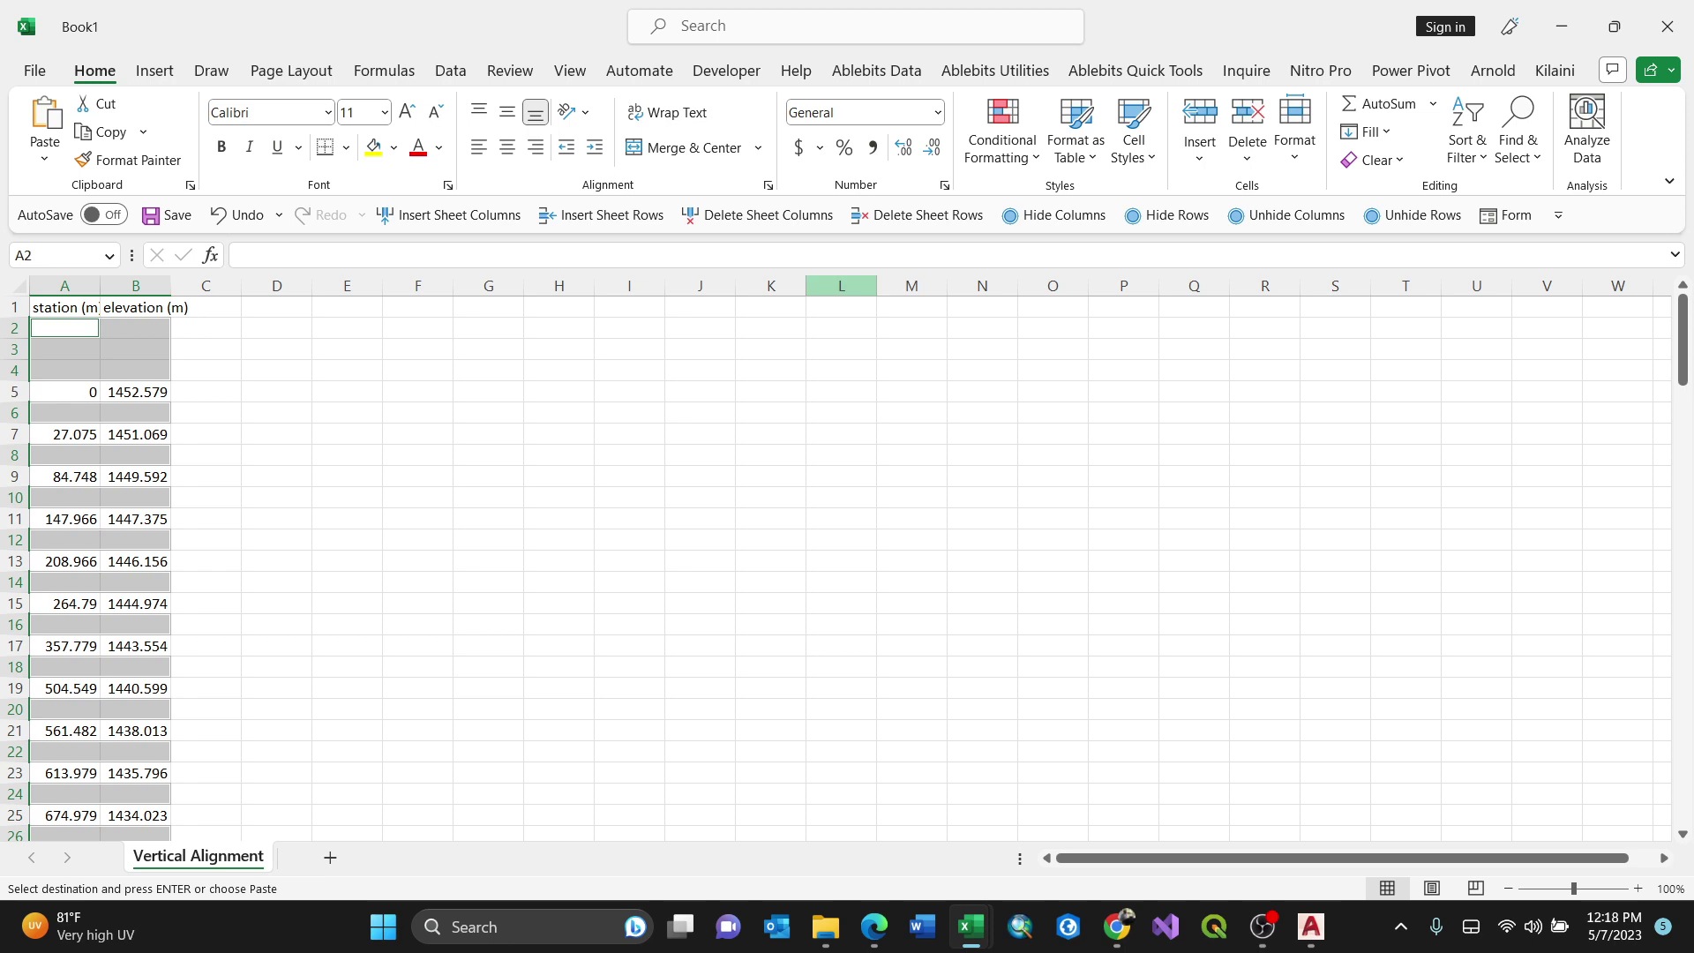
left_click(917, 215)
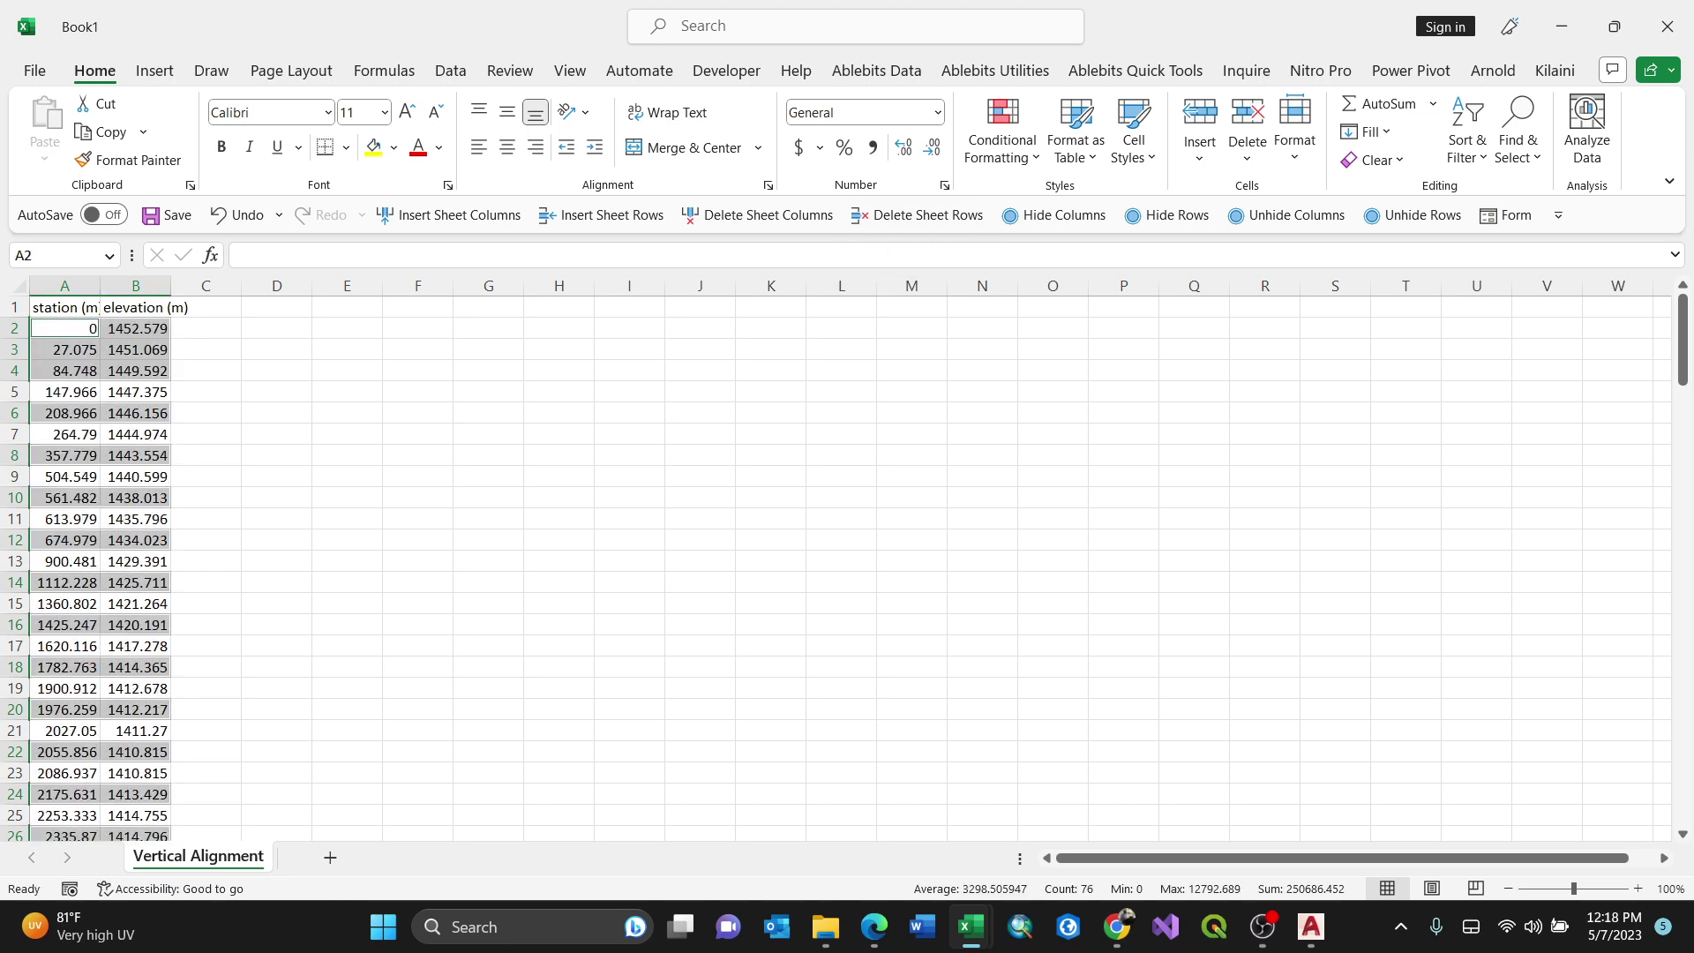
scroll(840, 568, "down", 1)
scroll(841, 568, "up", 1)
Step: Fit column A to its contents and format the station and elevation headers as bold, size 14
left_click(347, 392)
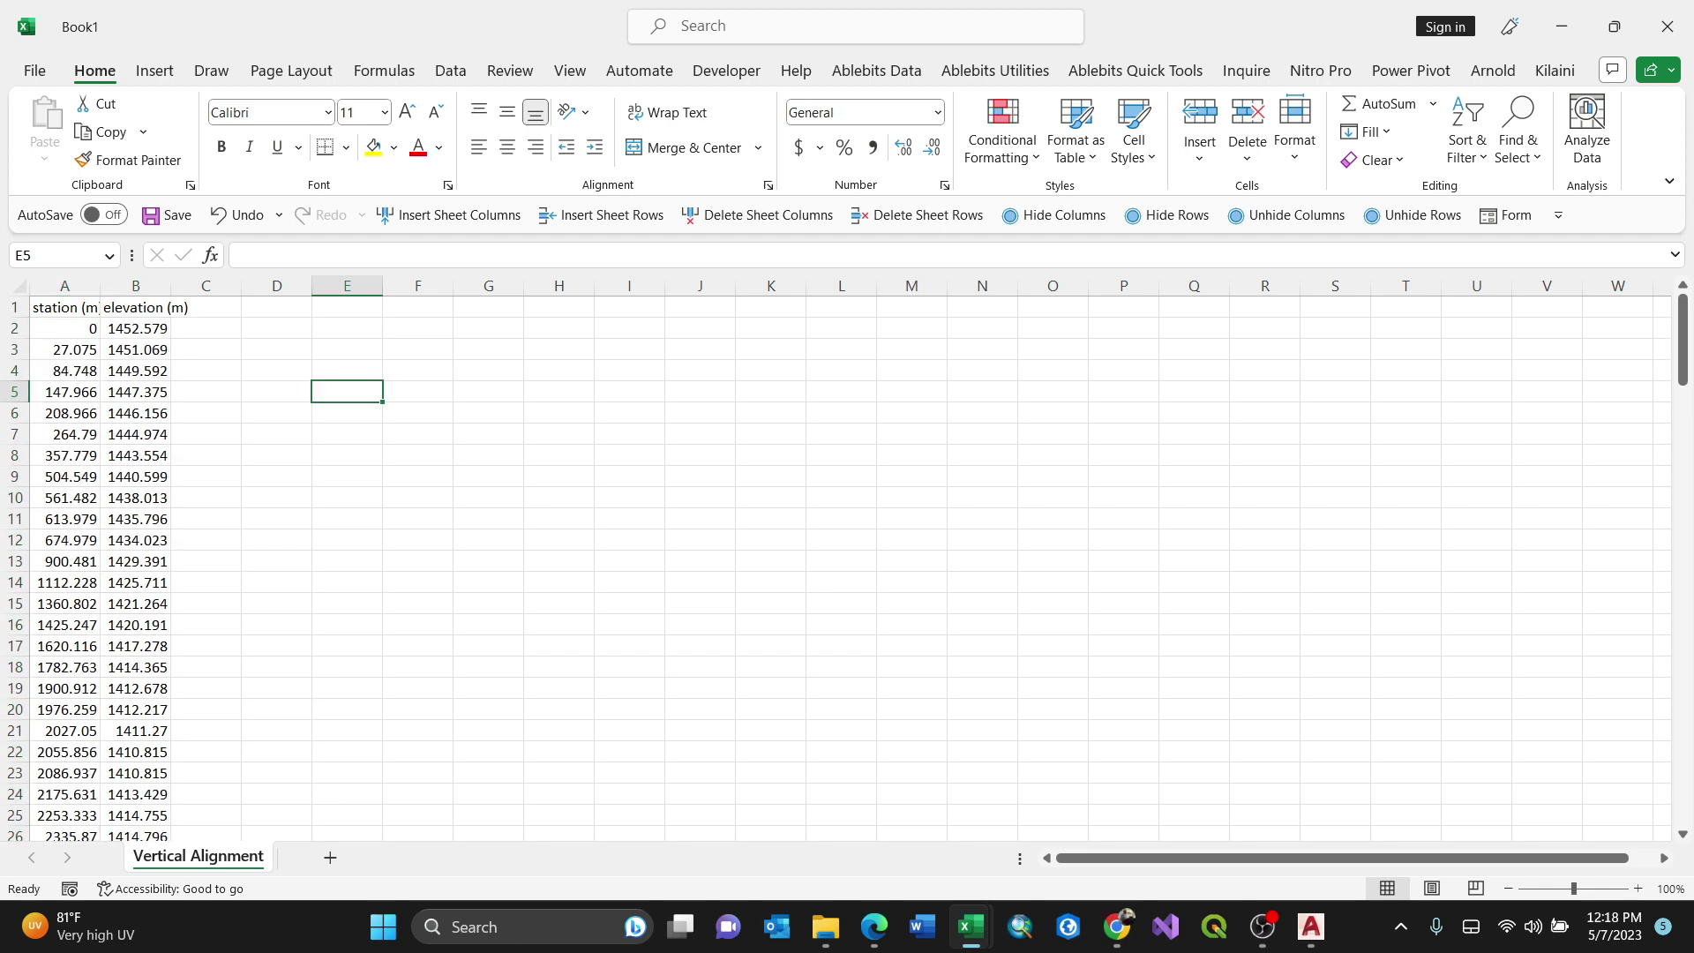
double_click(101, 286)
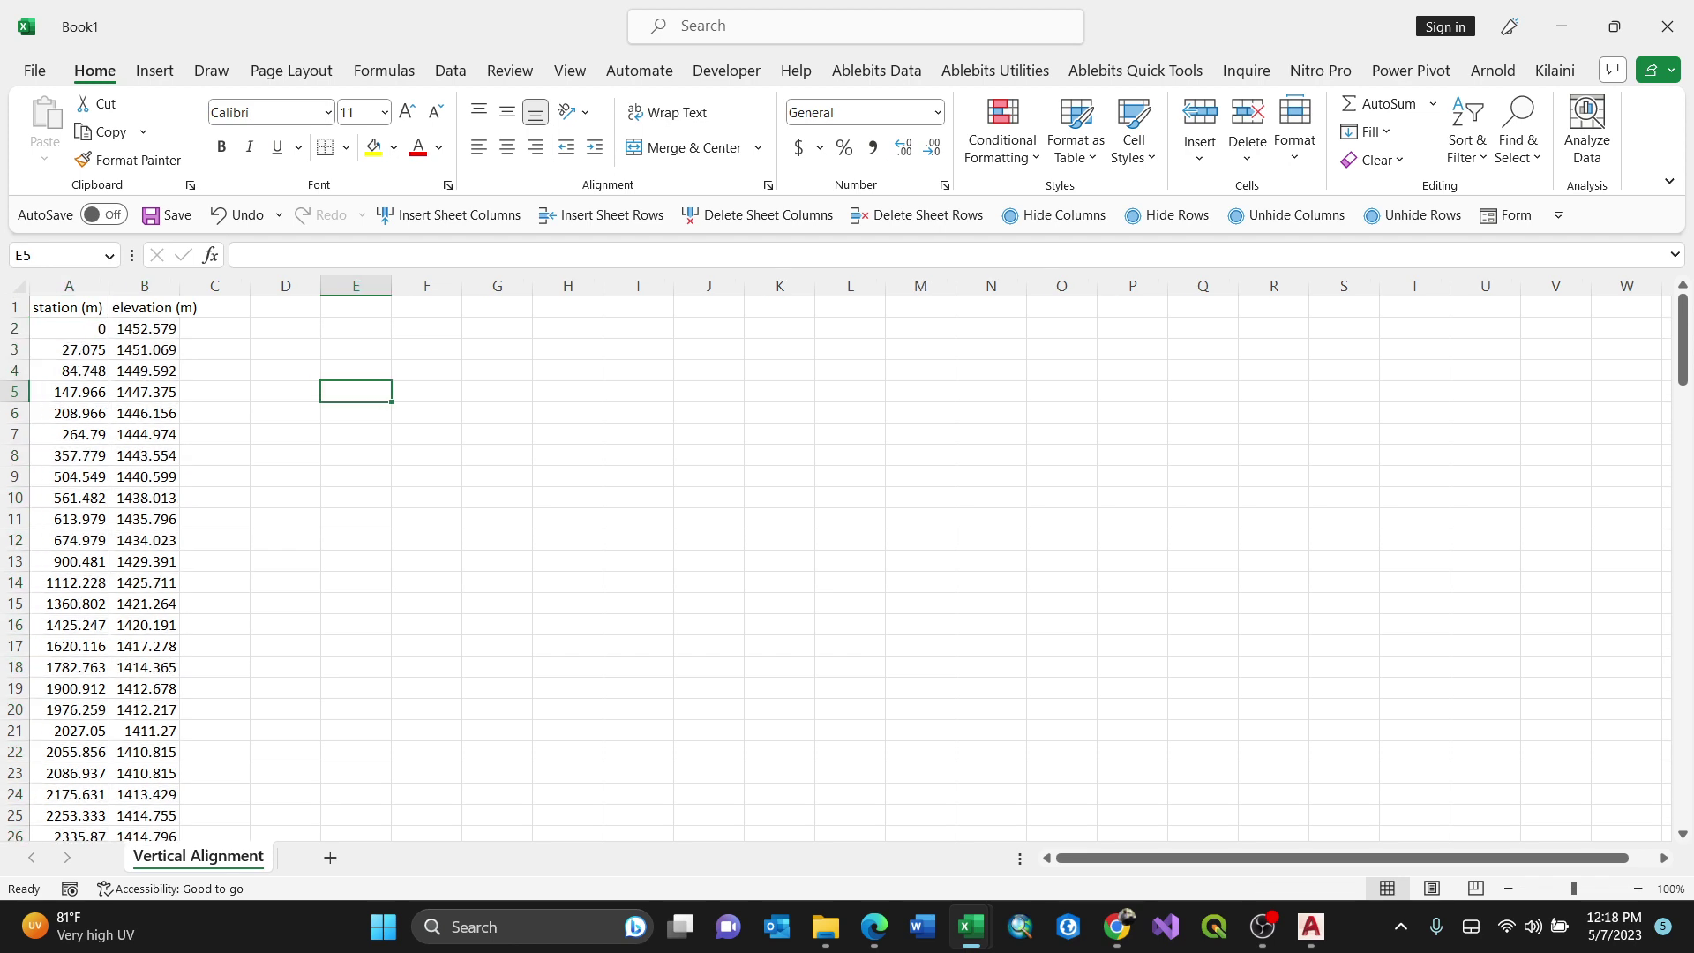
left_click_drag(68, 307, 145, 307)
left_click(221, 146)
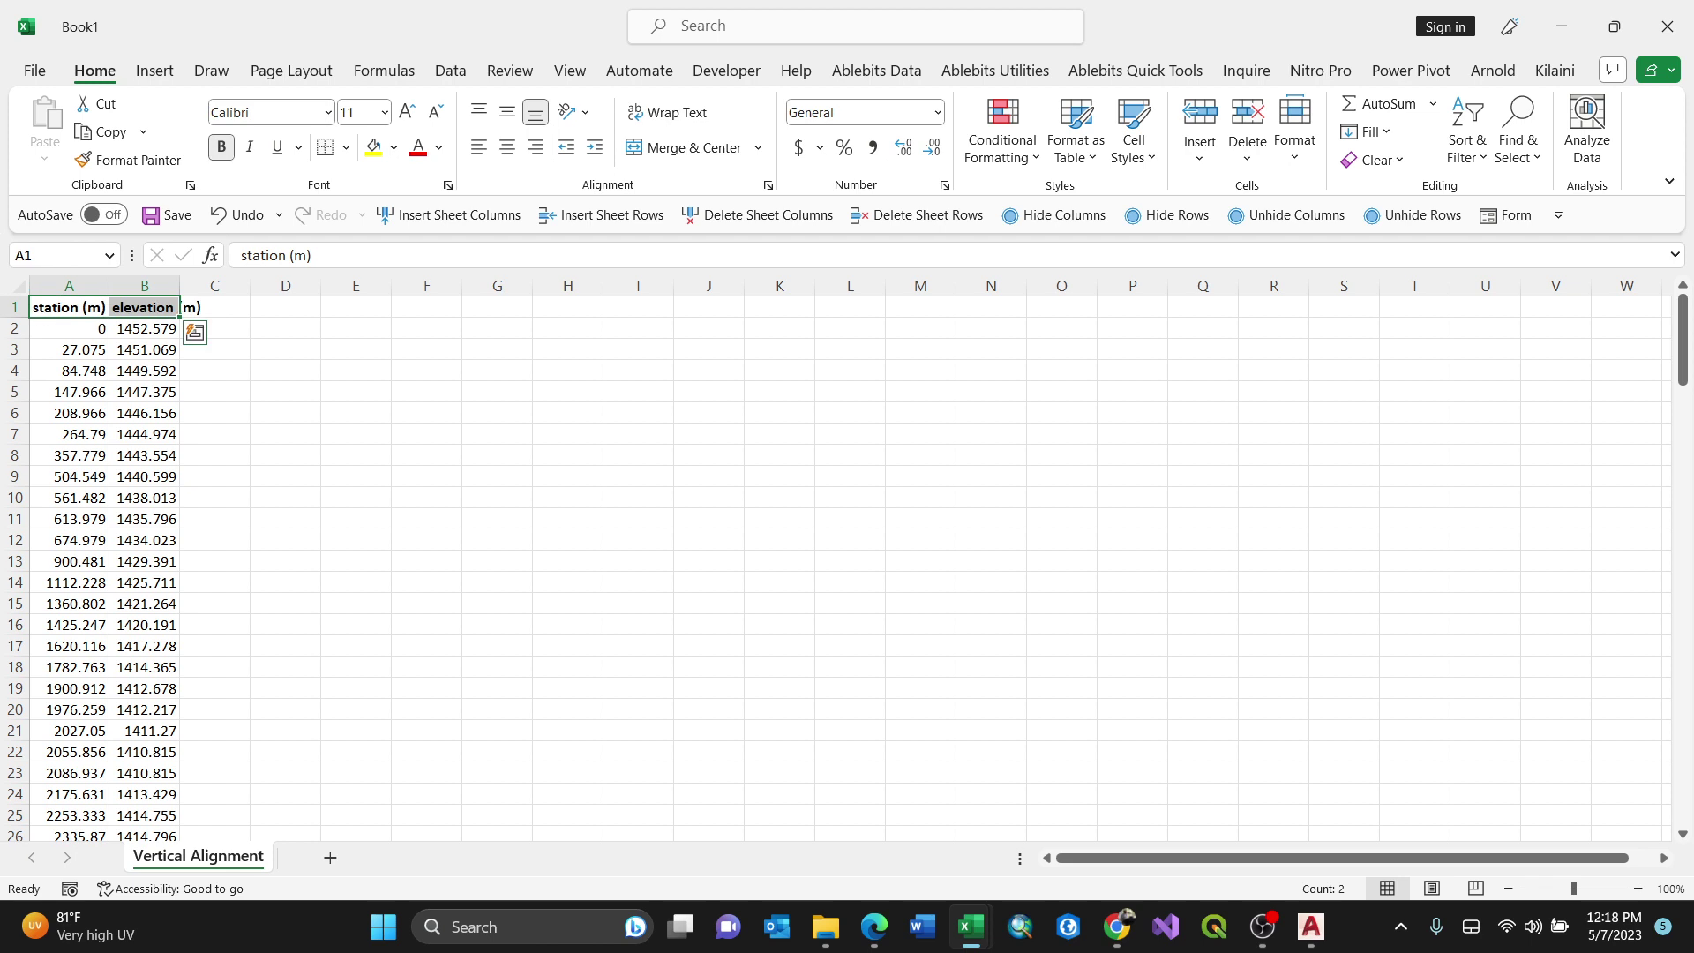
left_click(407, 112)
left_click(407, 112)
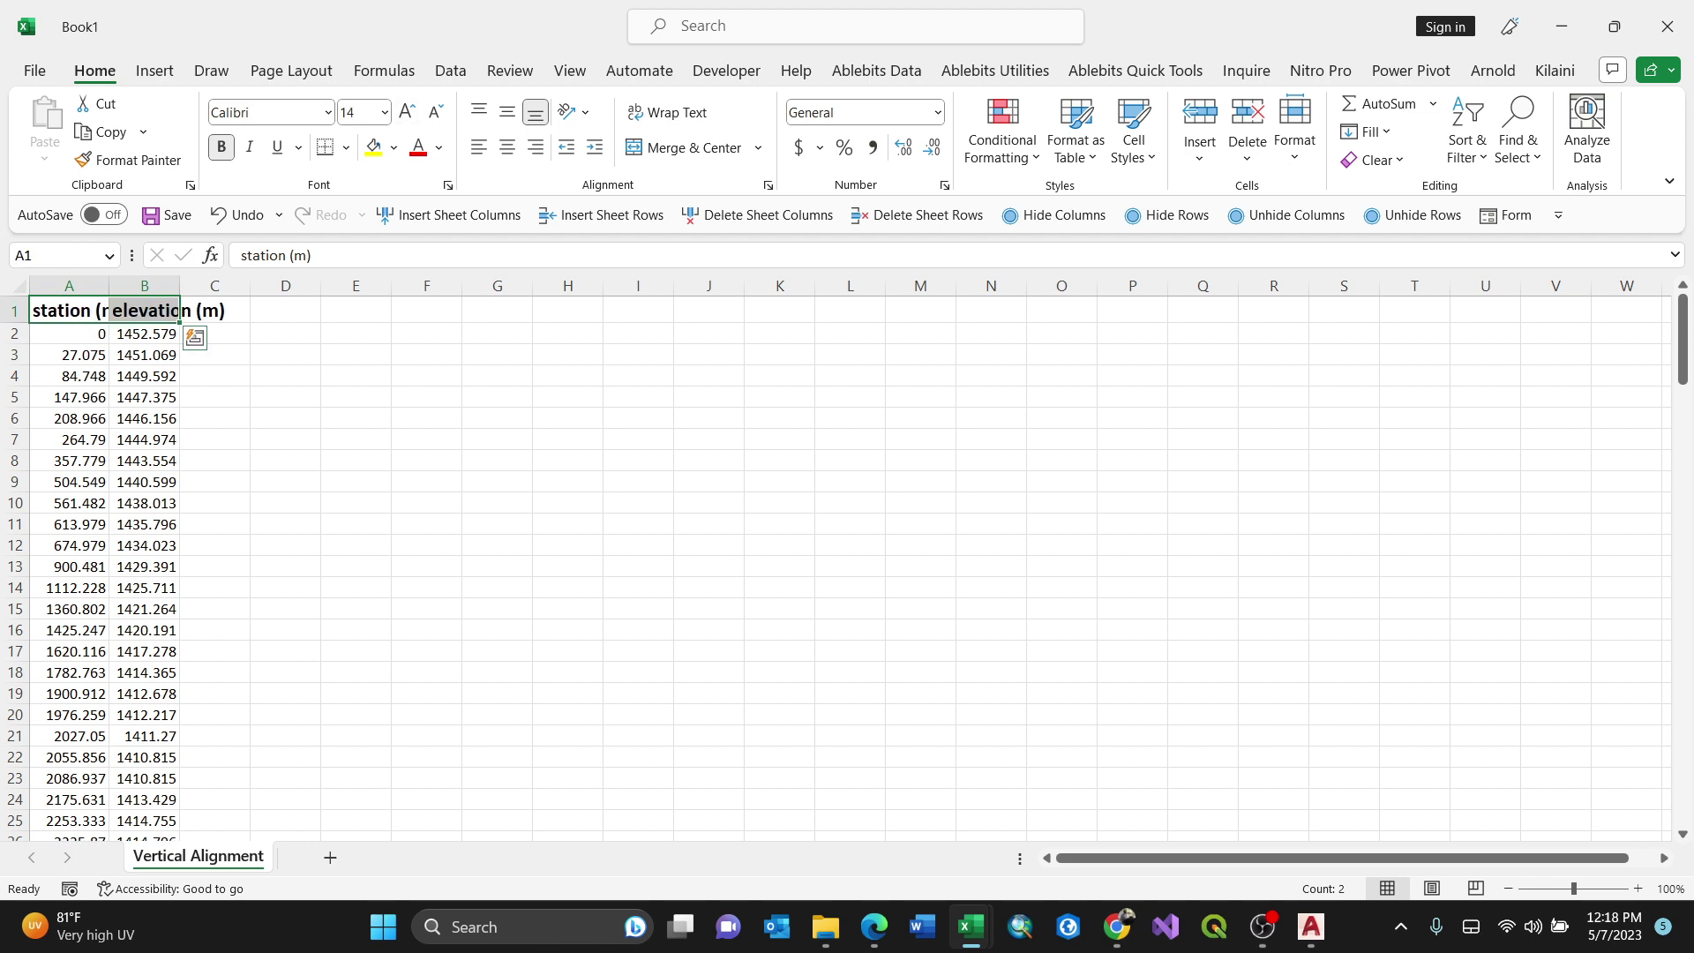
Step: Capitalize the headers as "Station (m)" and "Elevation (m)" and refit the width of column A
left_click(69, 311)
left_click(247, 256)
key("BackSpace")
type("S")
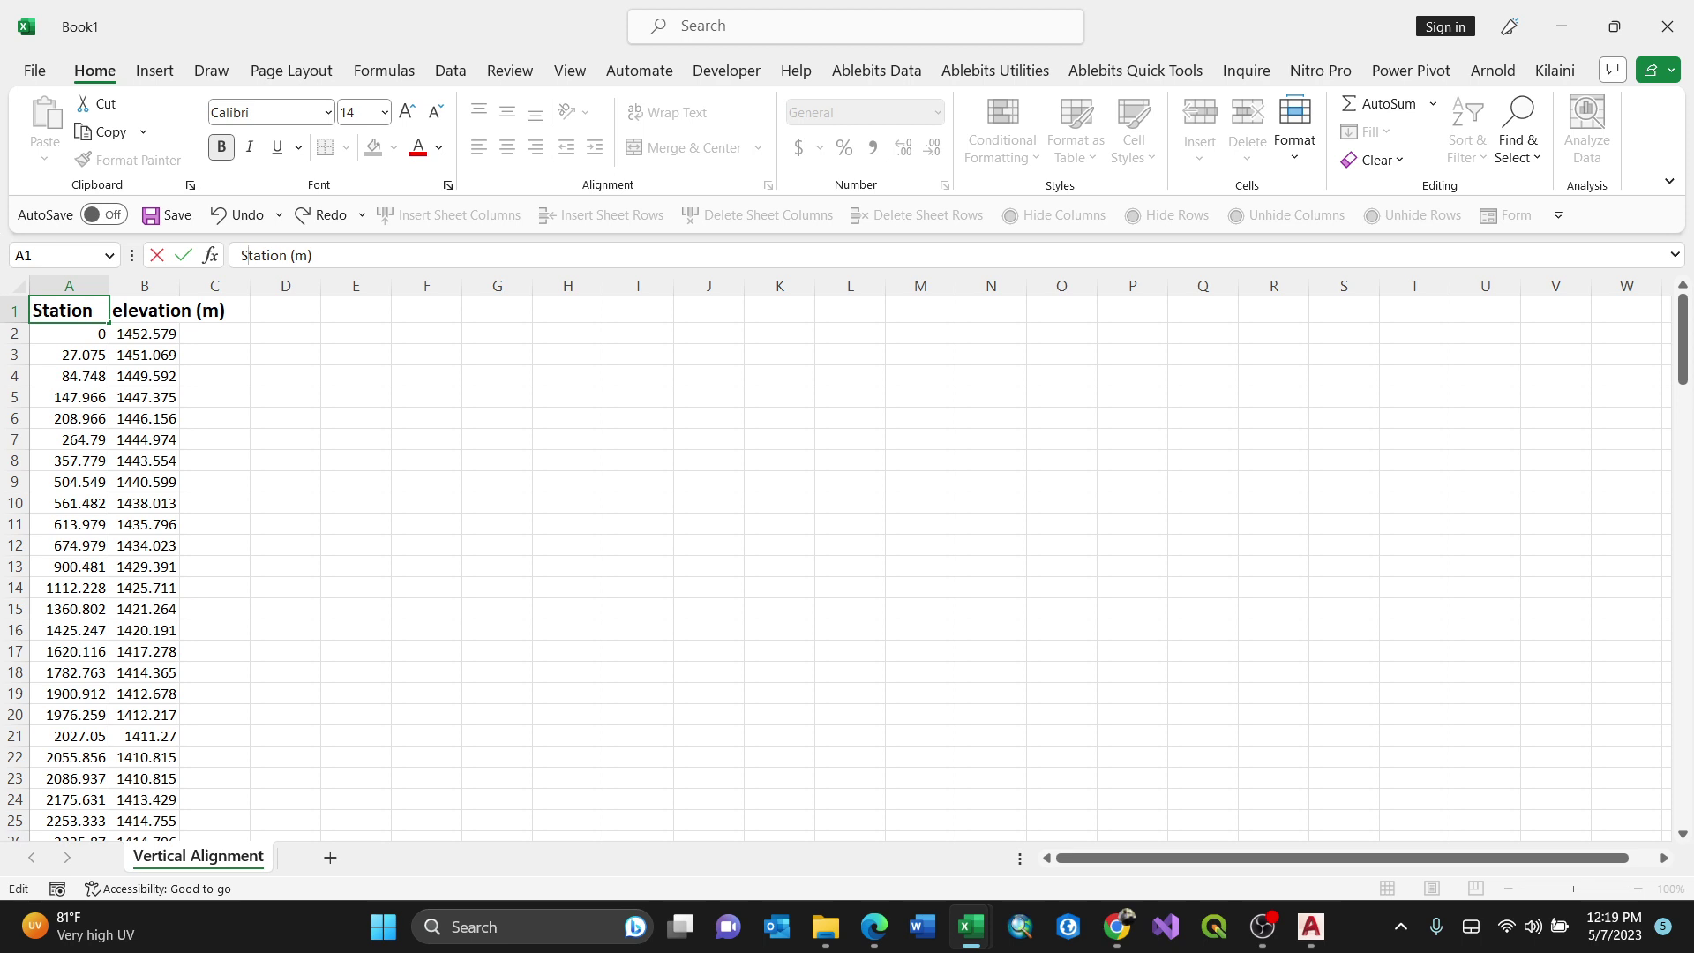
left_click(151, 311)
left_click(249, 256)
key("BackSpace")
type("E")
key("ctrl+Return")
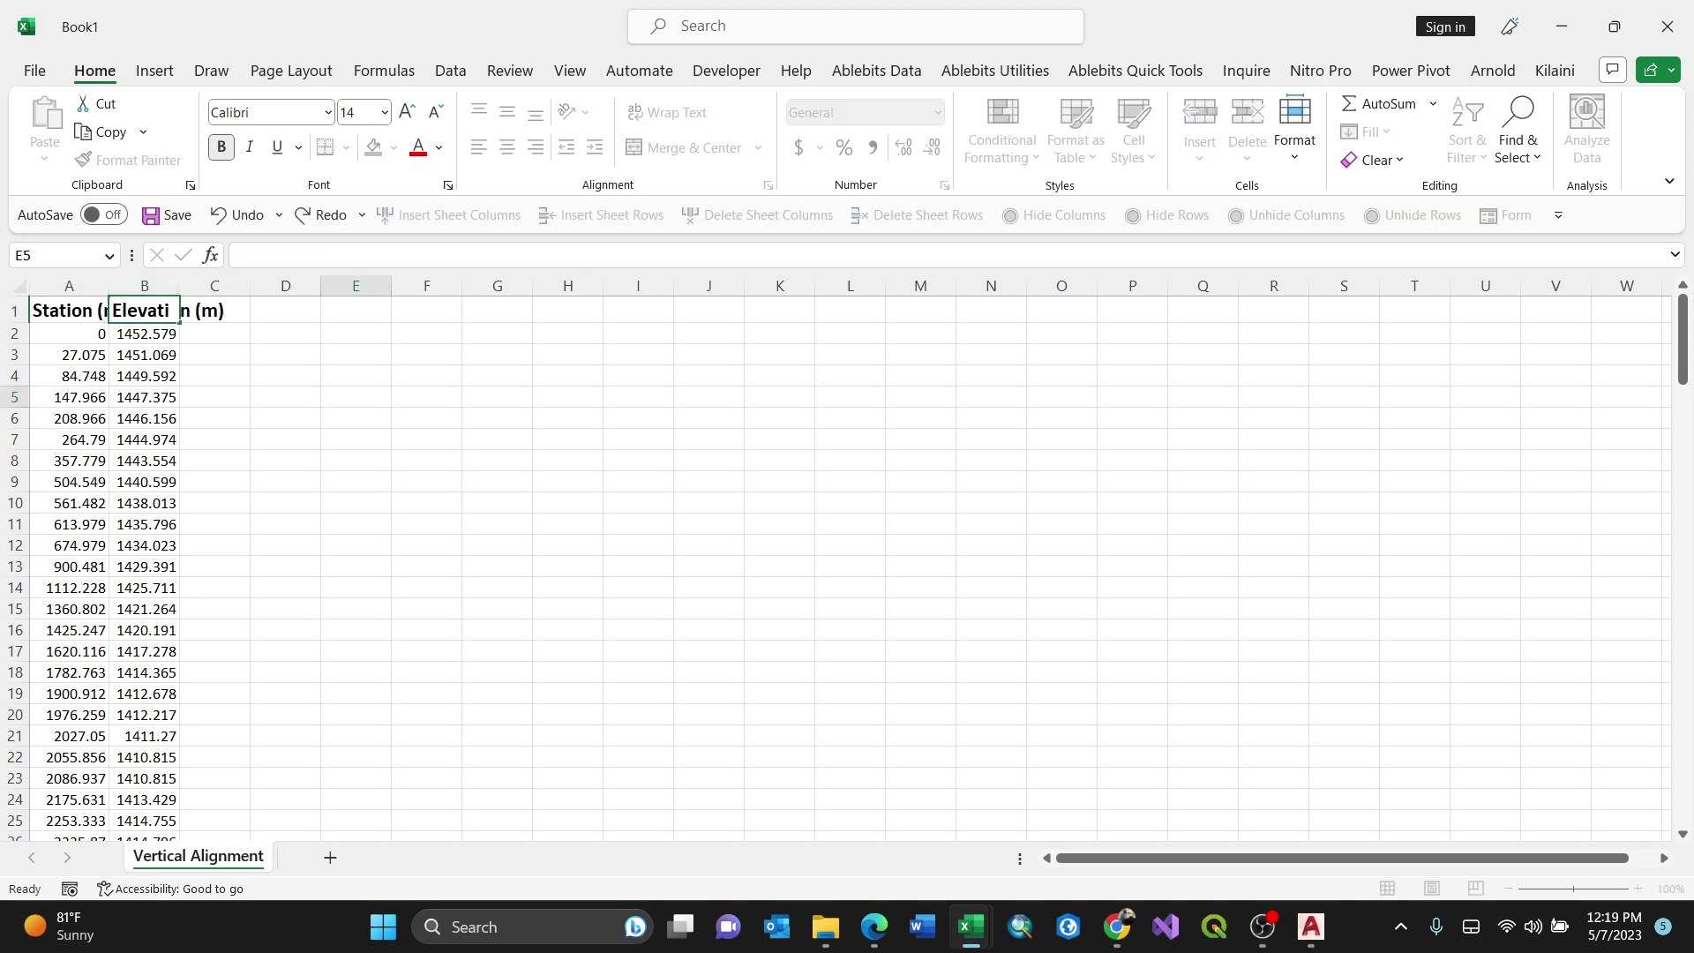
left_click(355, 397)
double_click(109, 285)
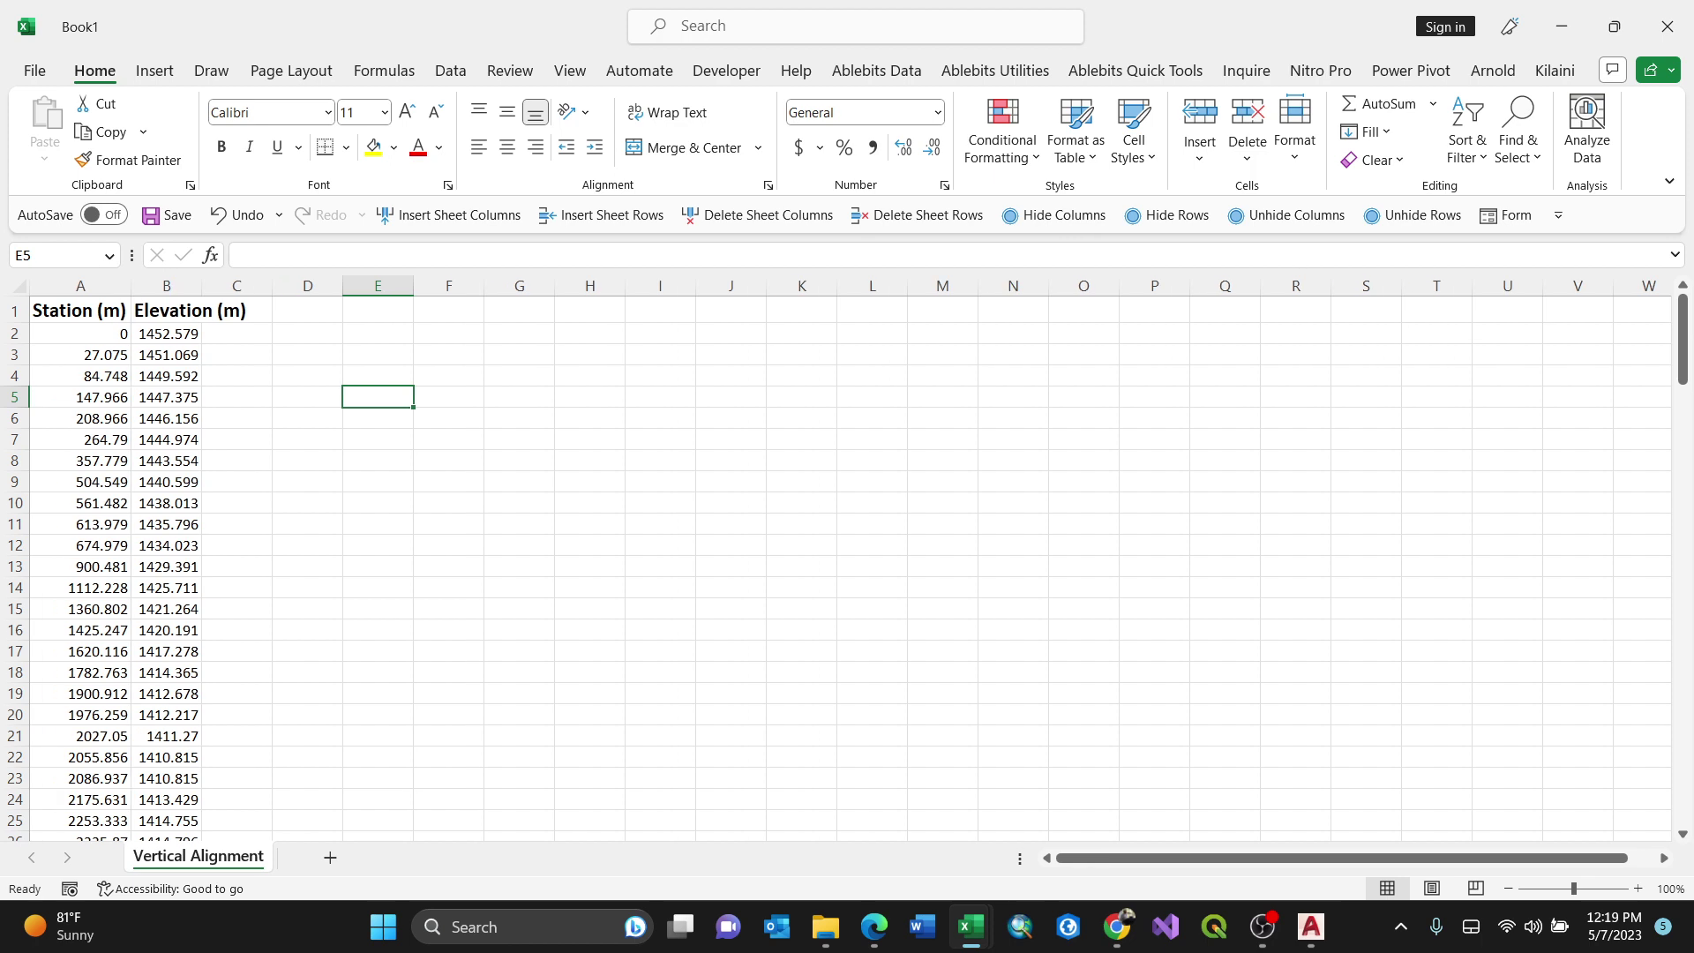
Step: Insert an empty column between the Station (m) and Elevation (m) columns
left_click_drag(80, 334, 79, 651)
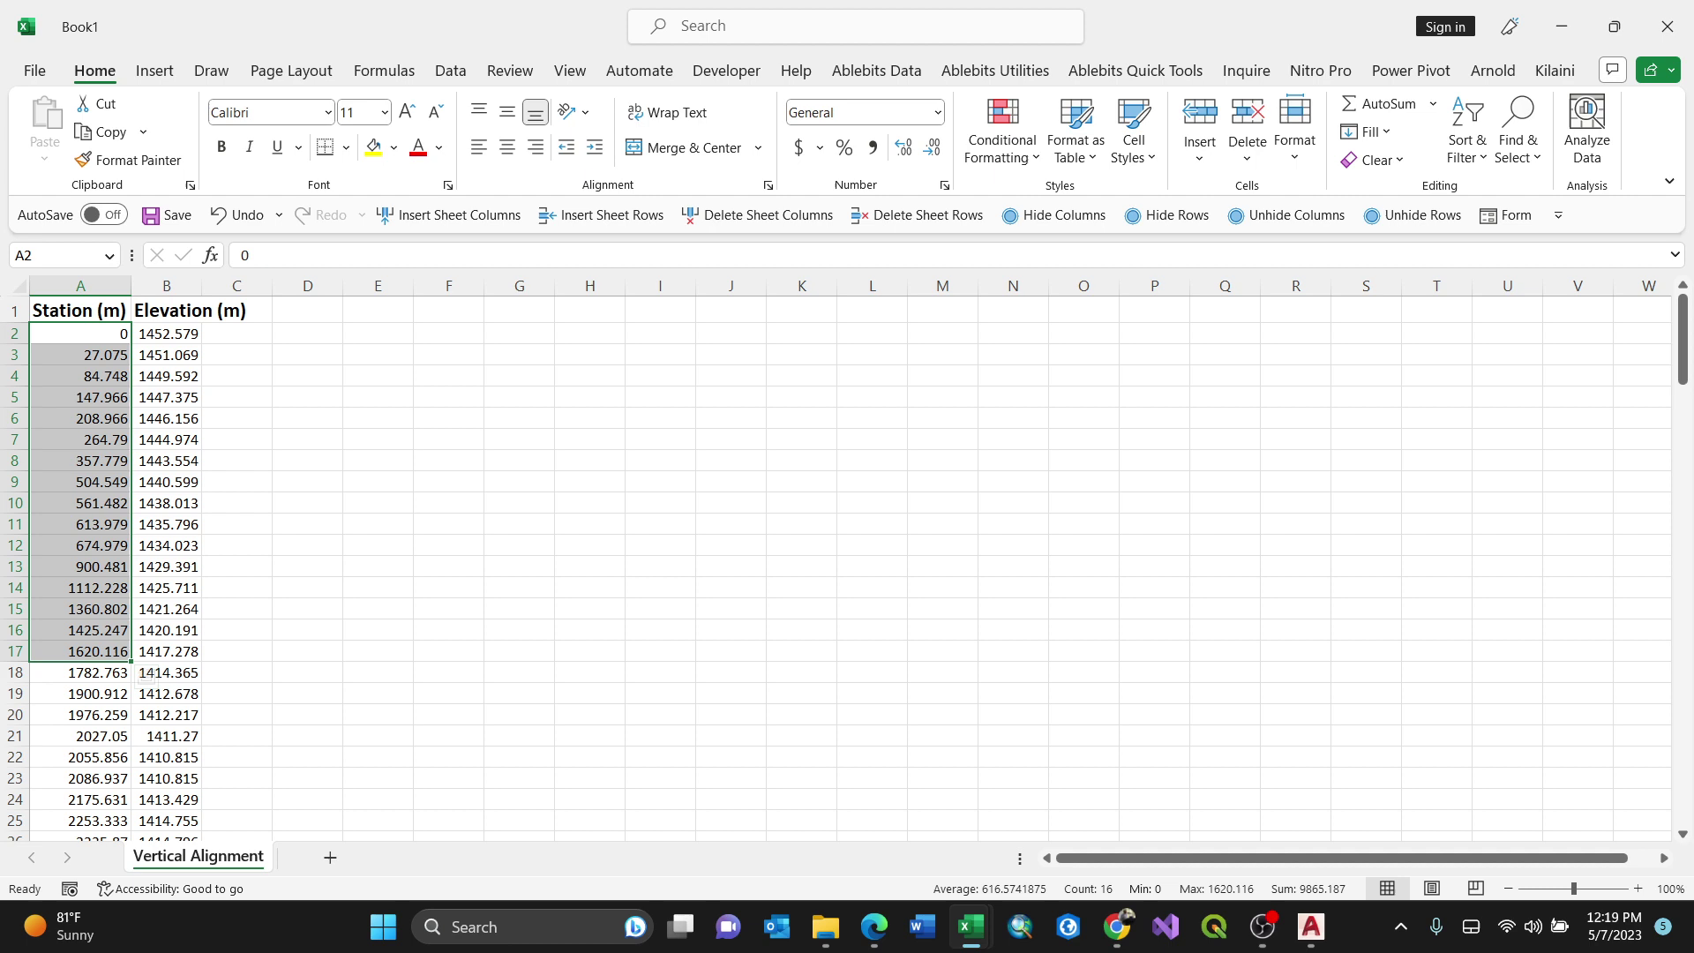
left_click(167, 397)
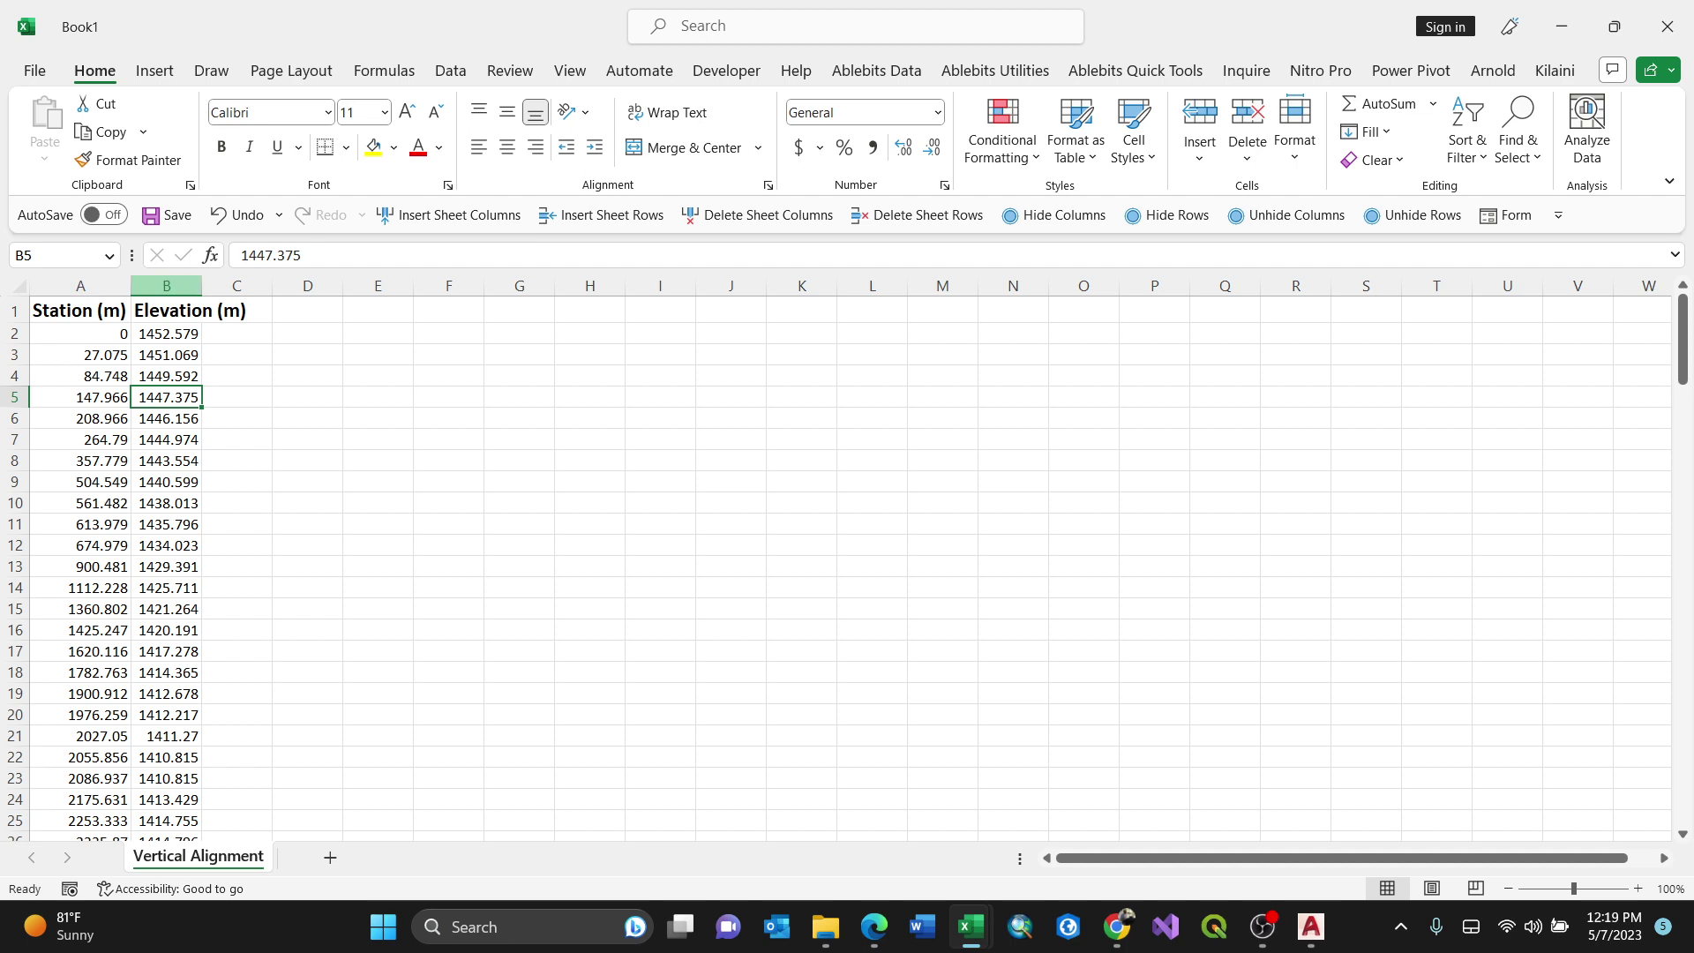
left_click(167, 286)
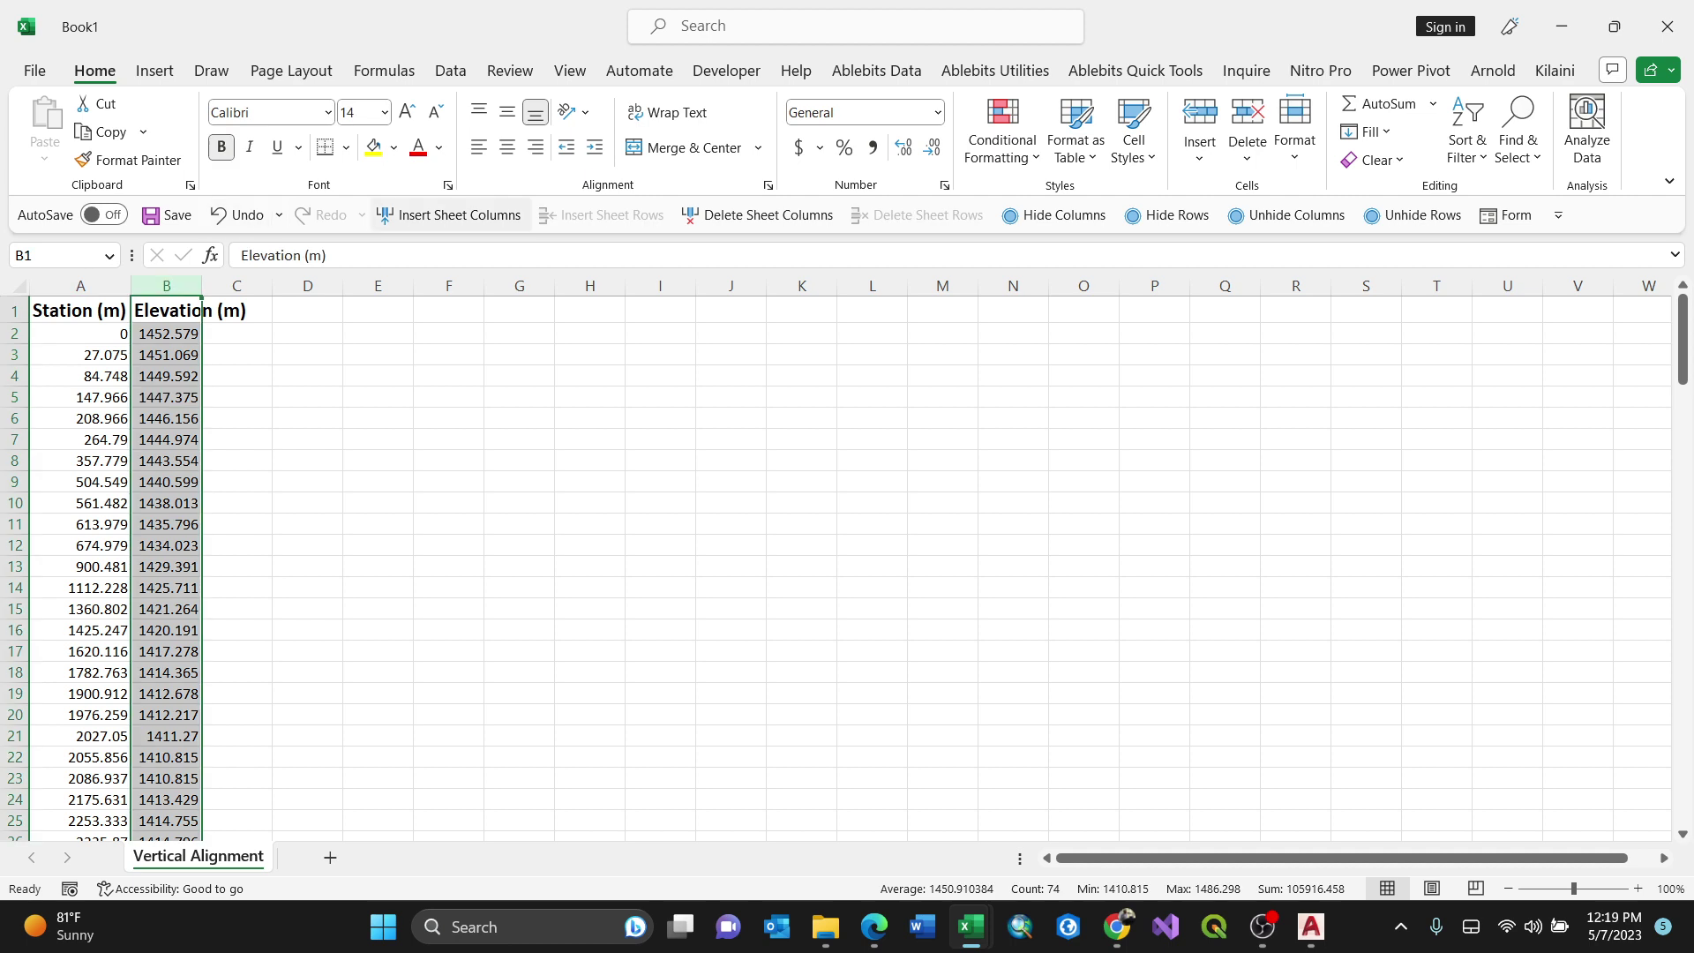
left_click(448, 214)
left_click(182, 334)
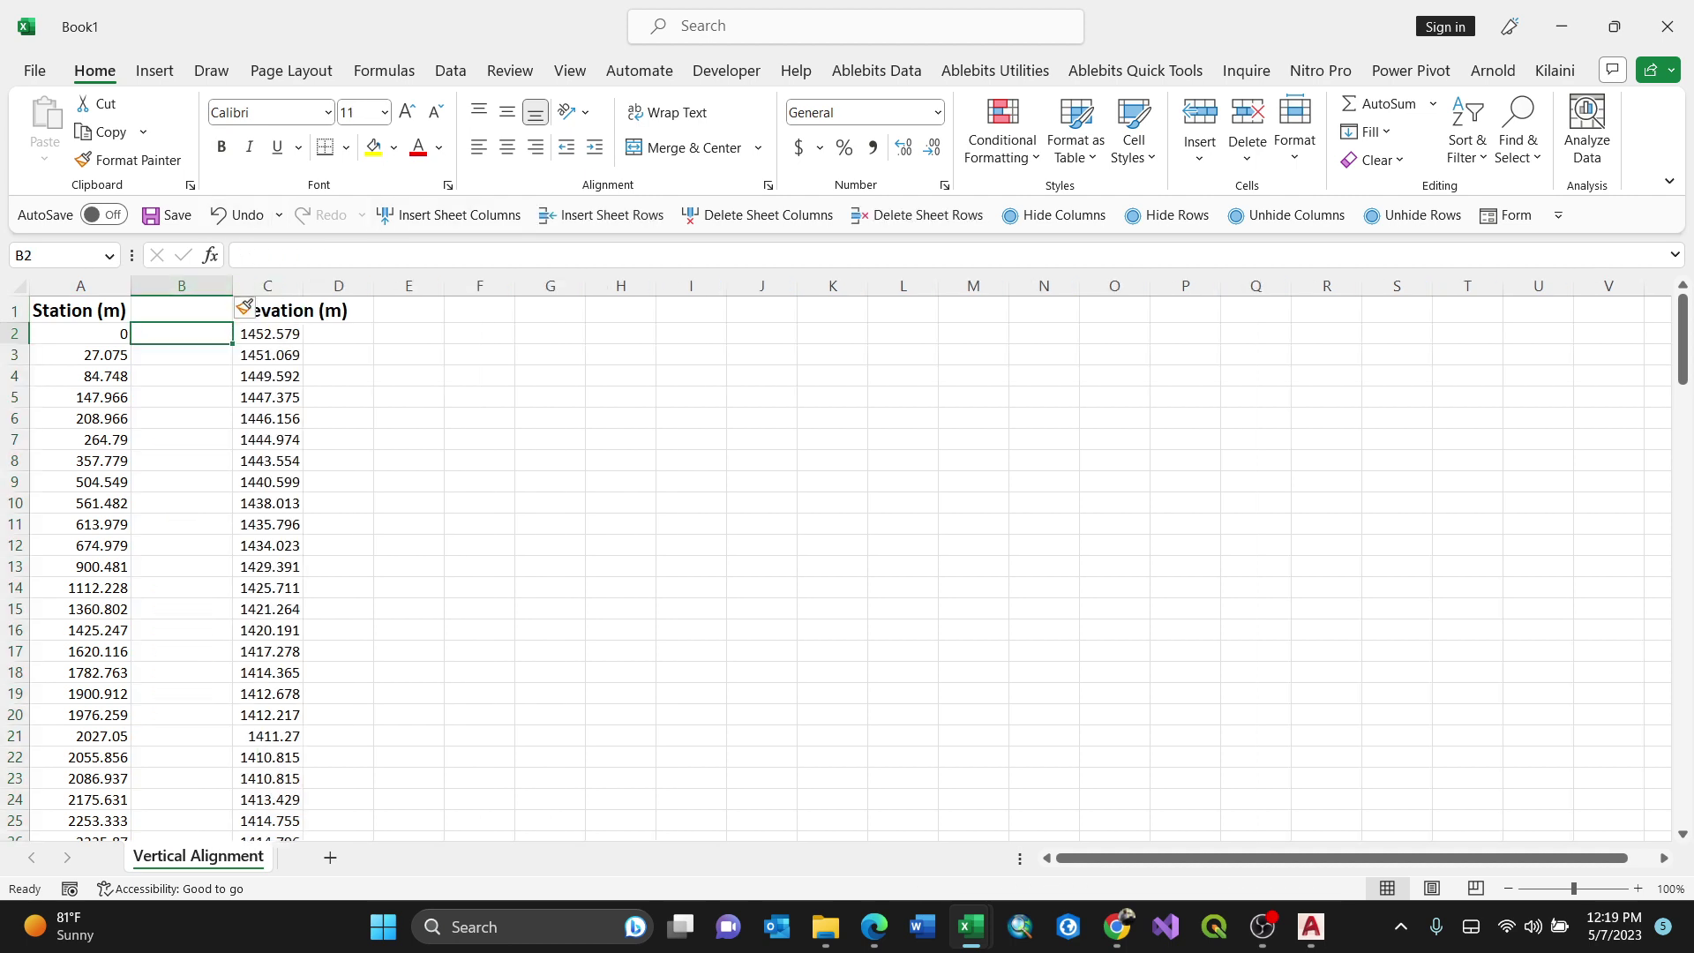
Step: Enter the formula =+TEXT(A2, "0+000") in B2 to convert the first station to chainage format
type("=")
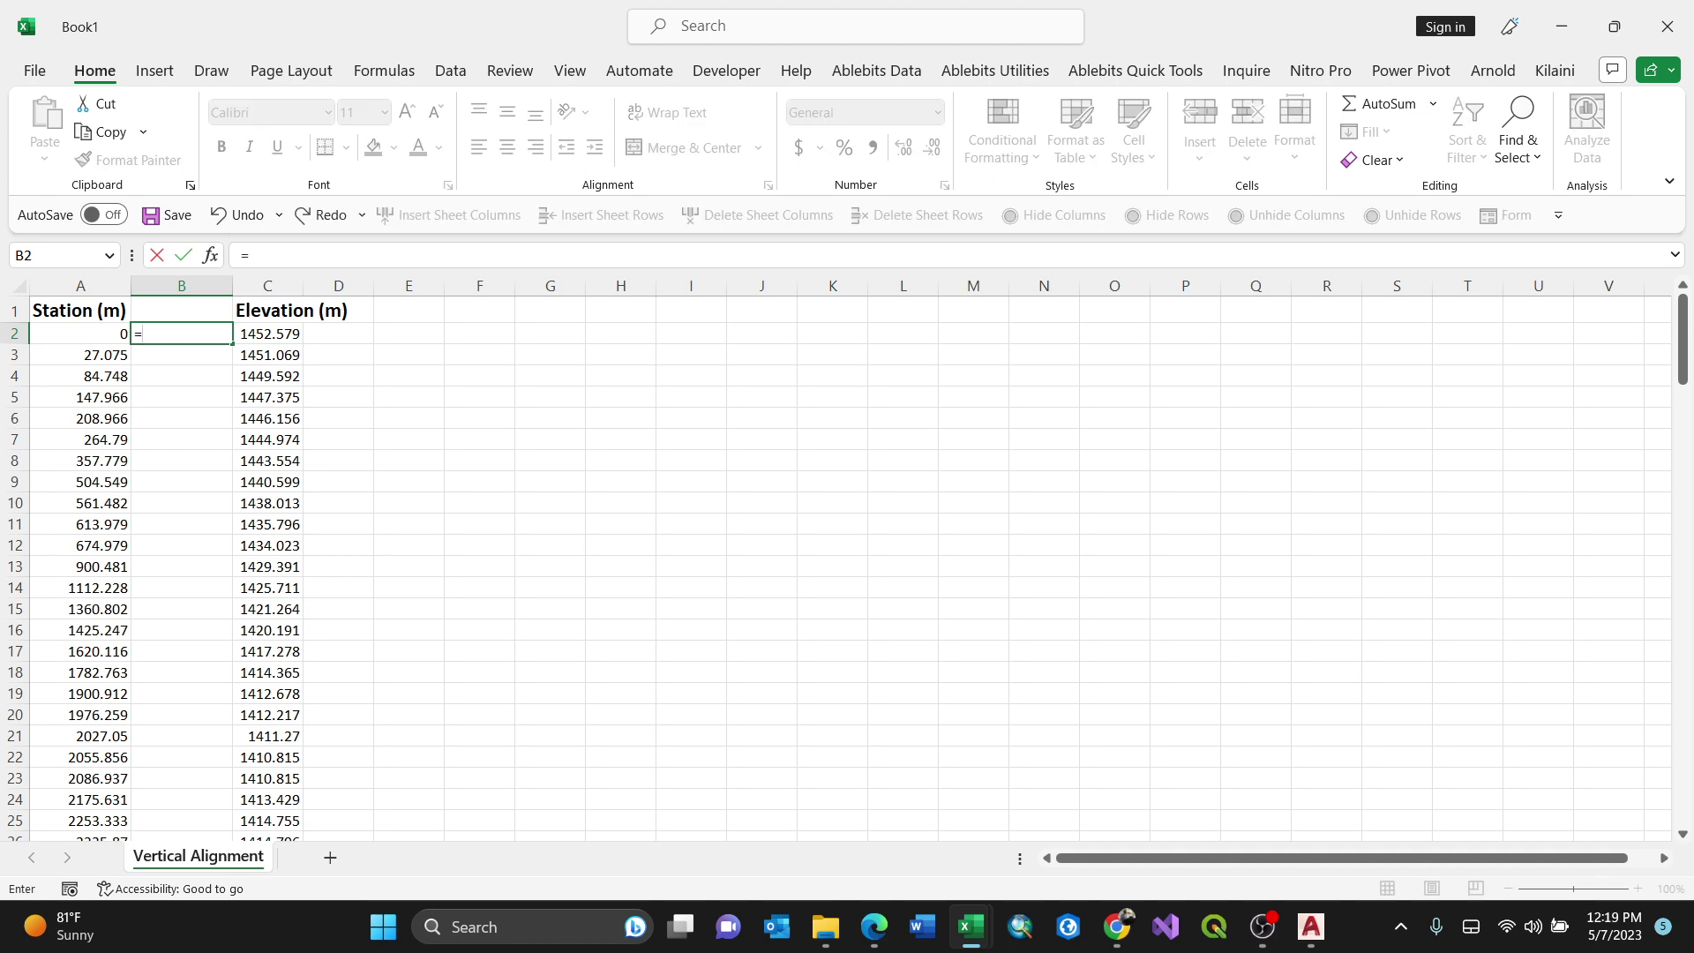
type("+Text")
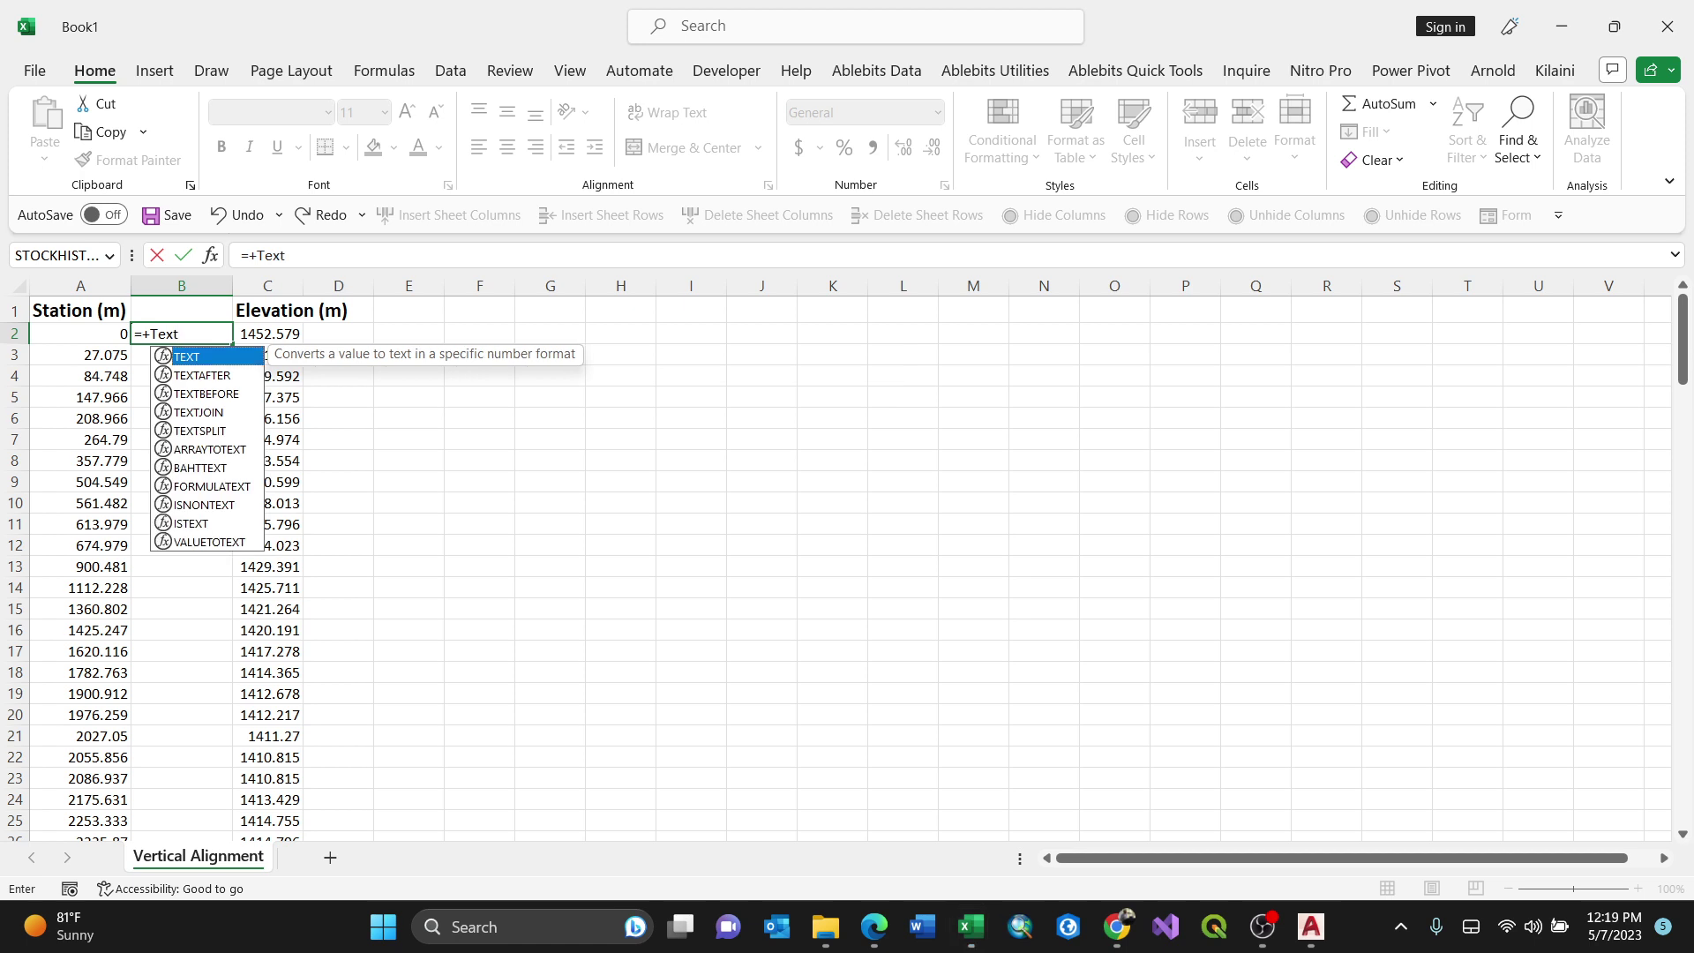
type("(")
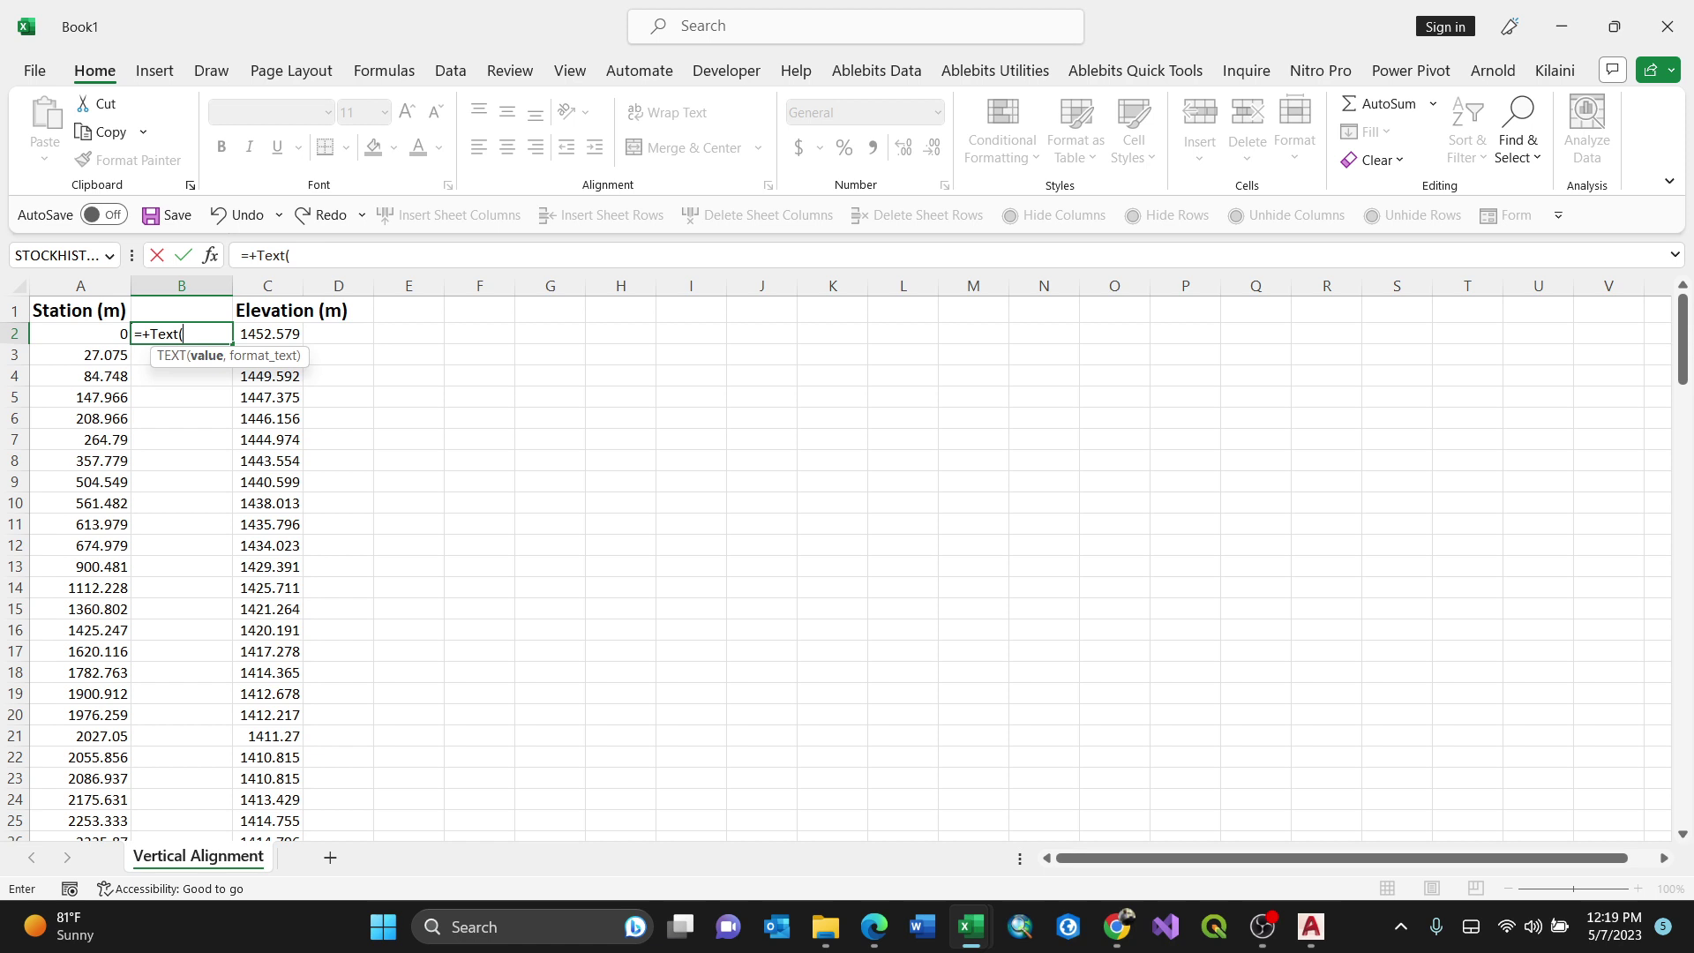
key("Left")
left_click(308, 256)
type(",")
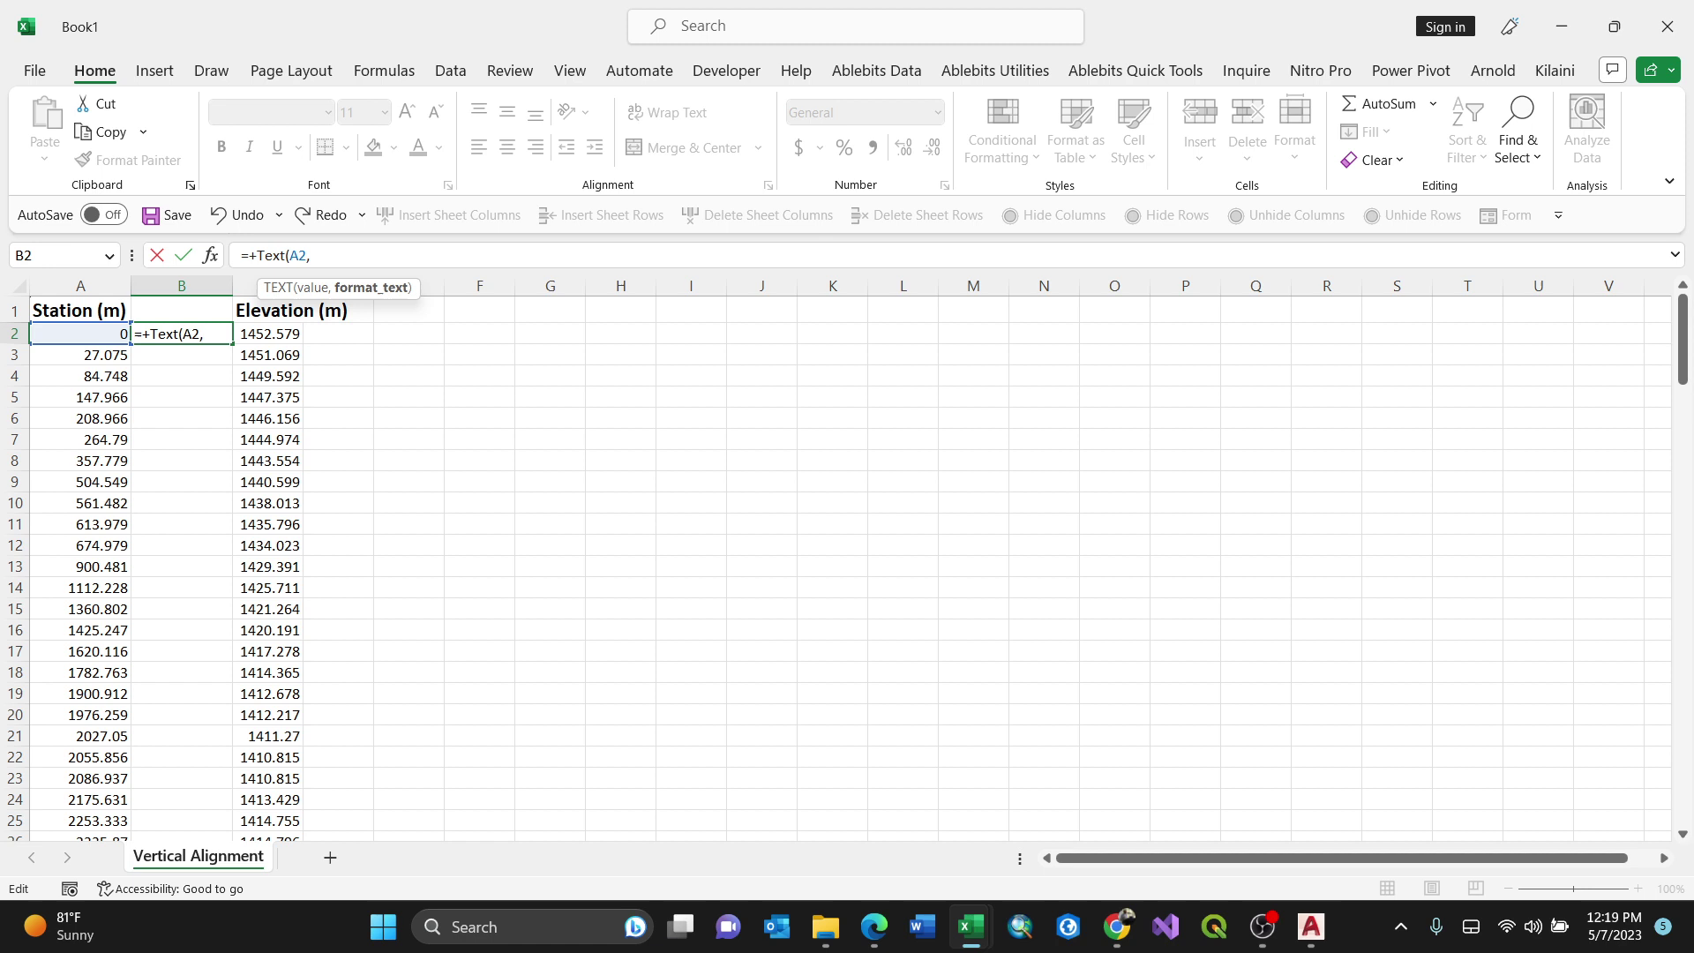
type(" \"0+000\")")
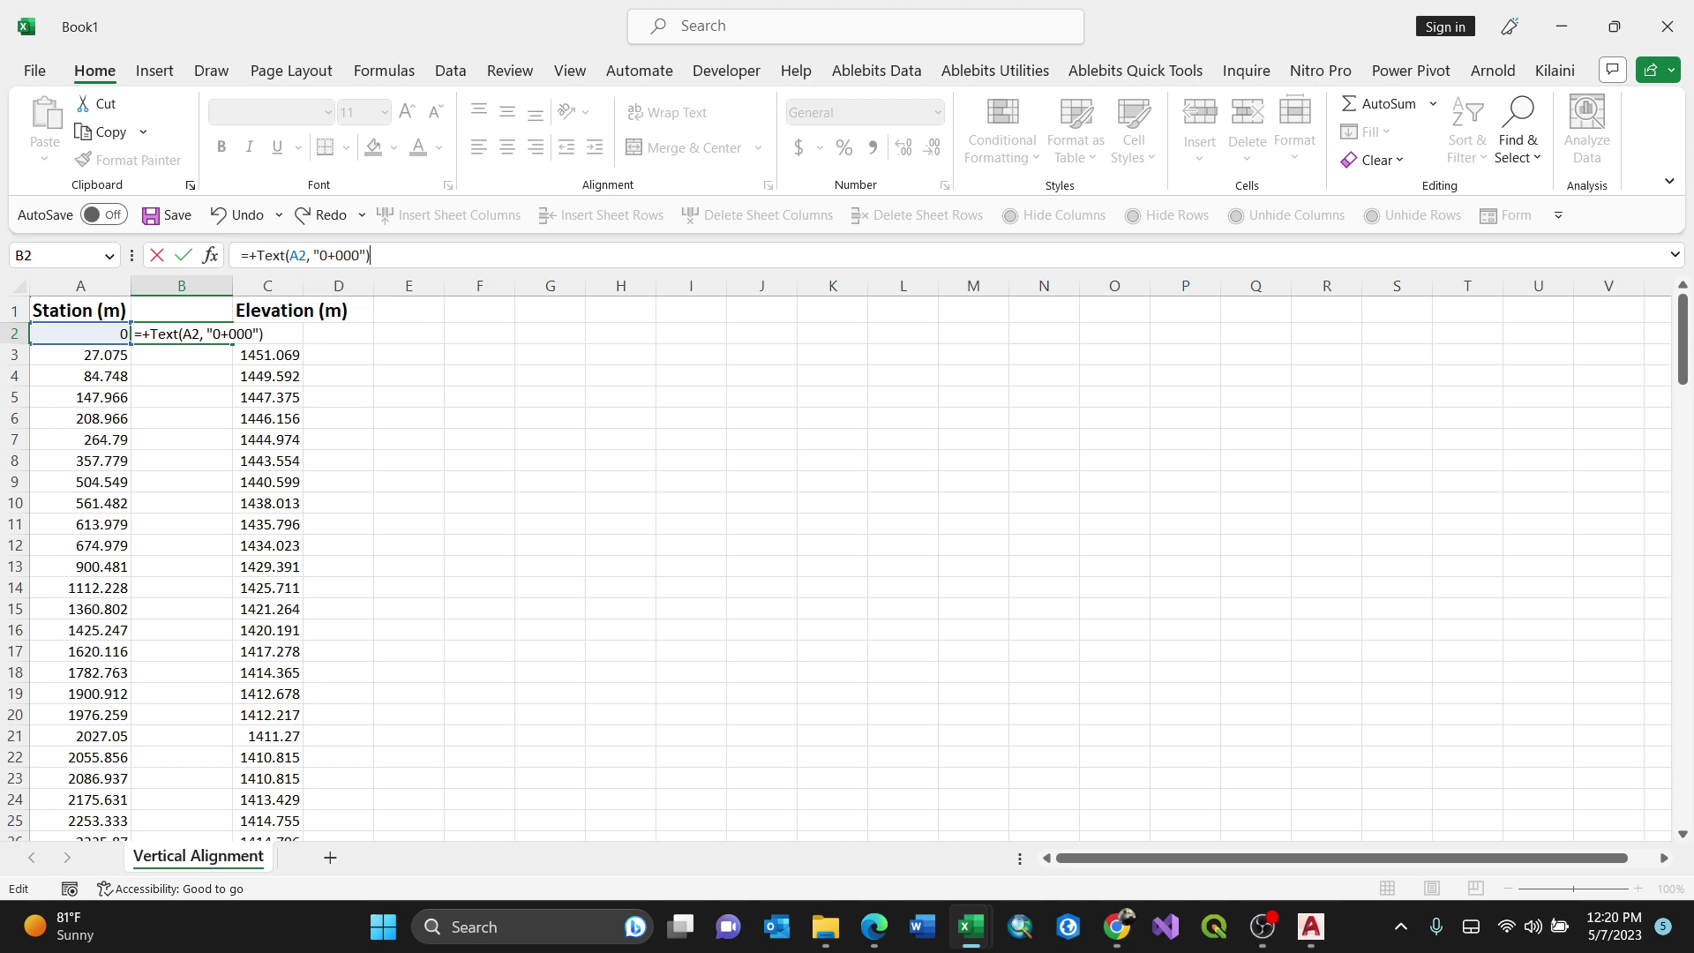
key("Return")
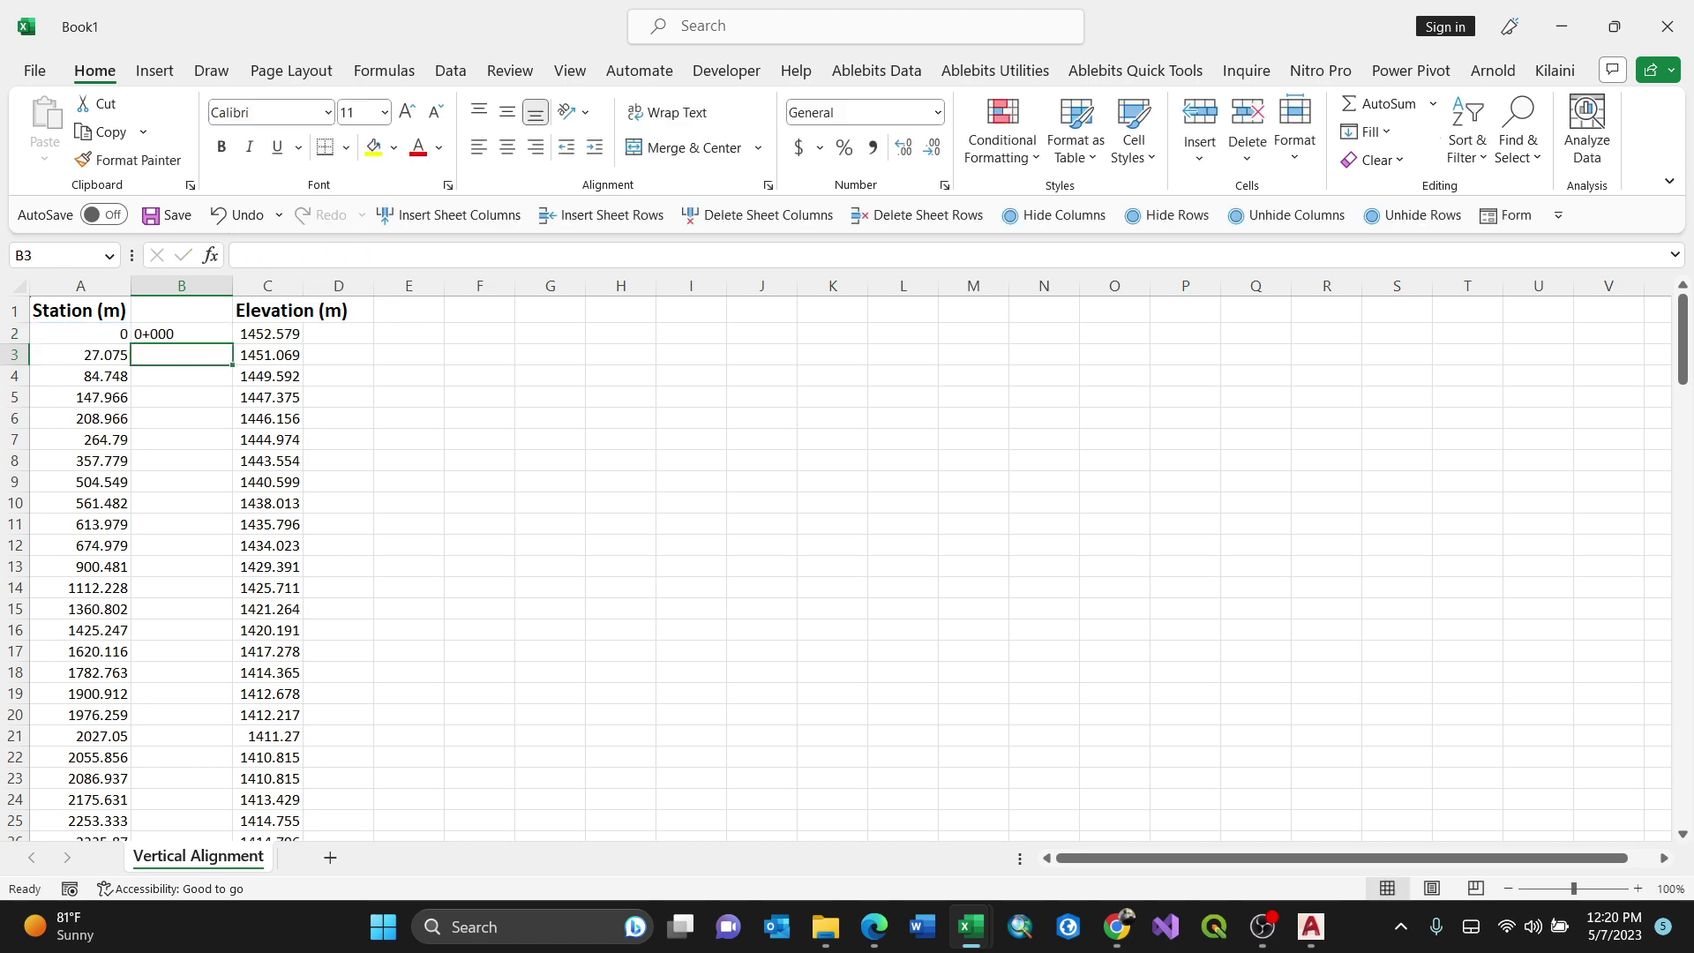
Step: Fill the B2 chainage formula down column B to row 74, the last station row
left_click(182, 334)
left_click_drag(232, 343, 181, 820)
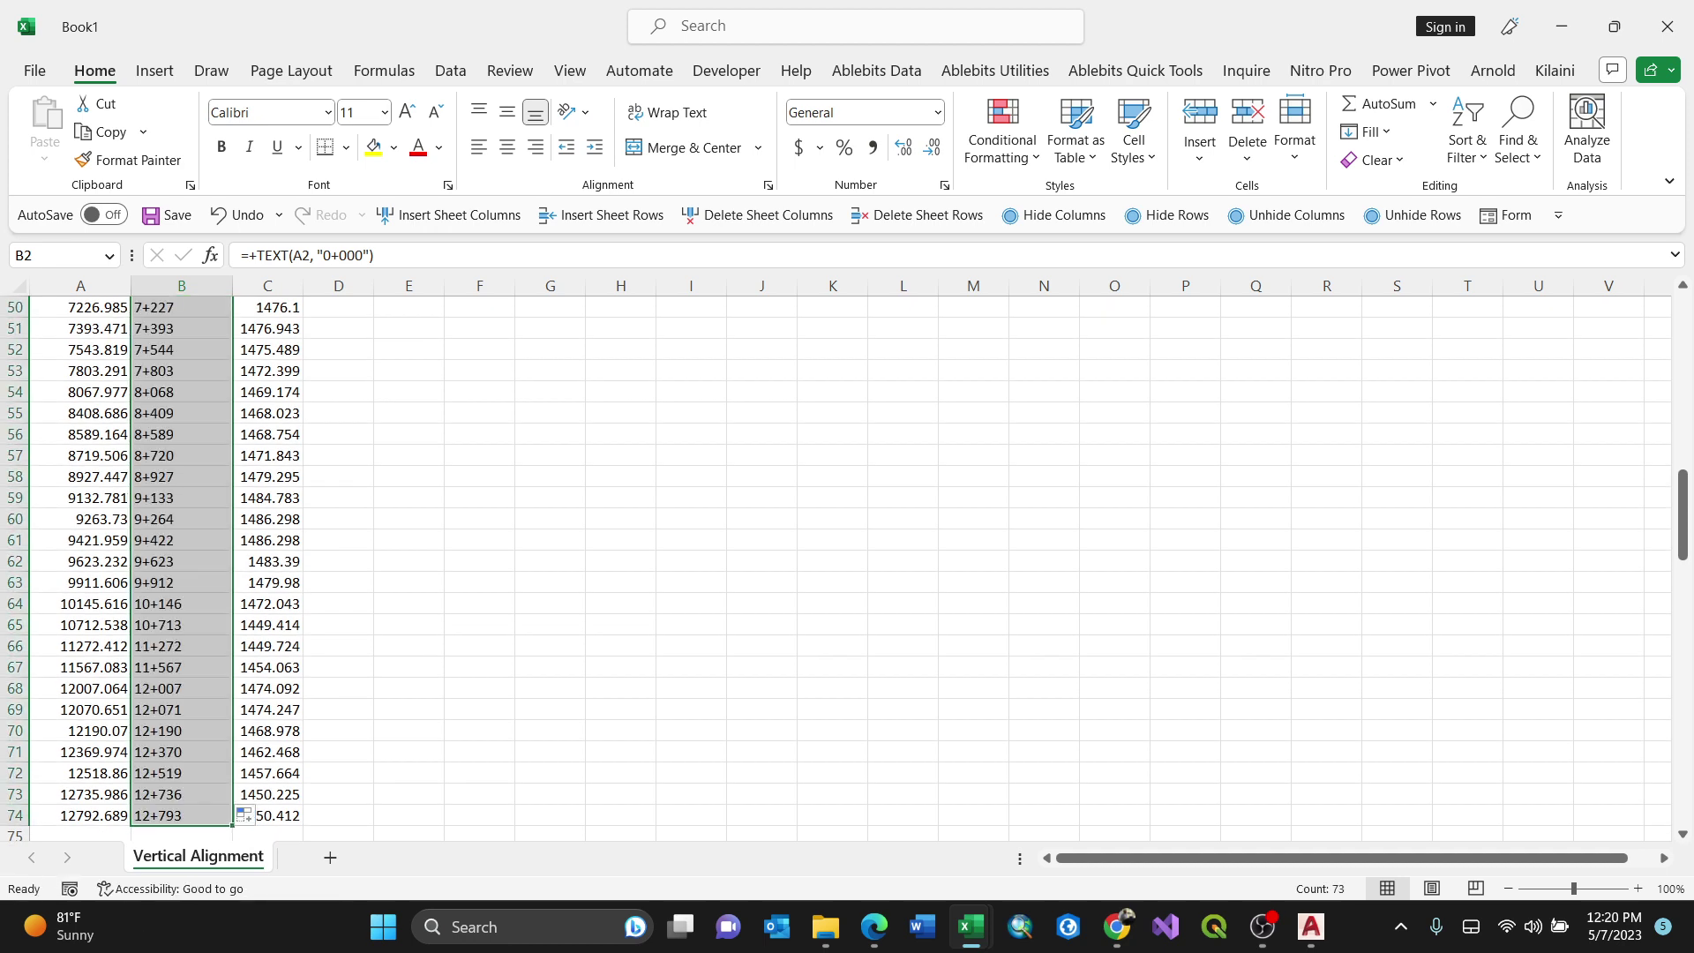
scroll(837, 568, "up", 16)
scroll(837, 568, "down", 1)
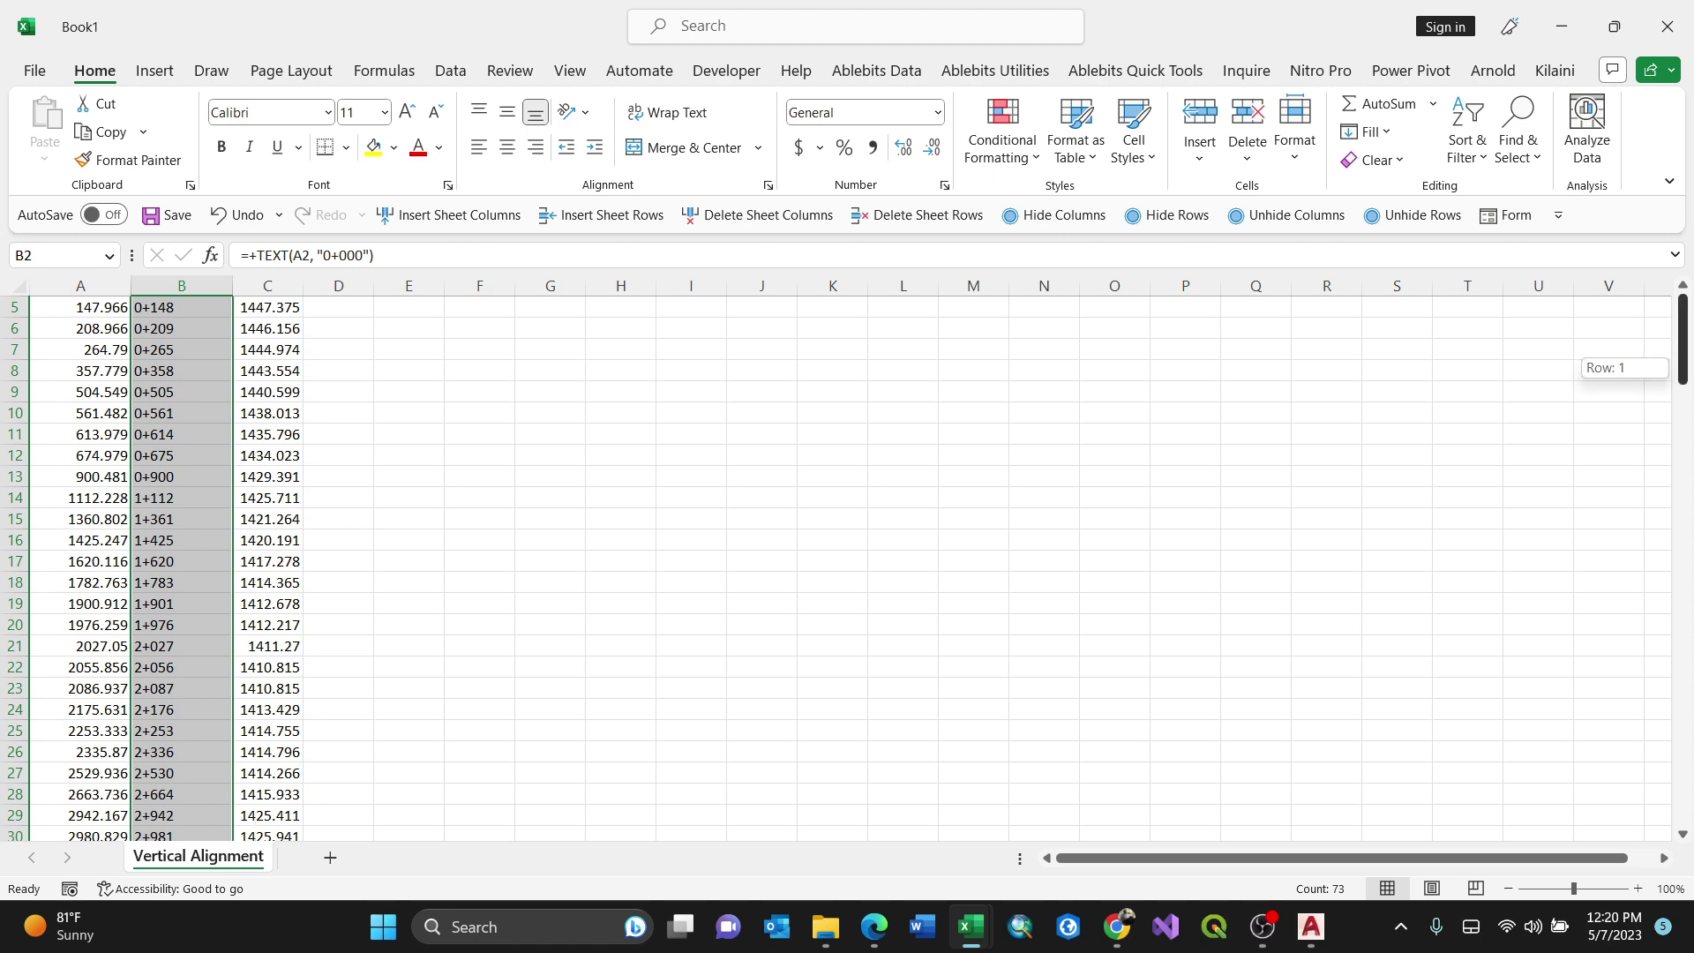
Step: Look through the chainage values in column B alongside the original stations and elevations
key("Down")
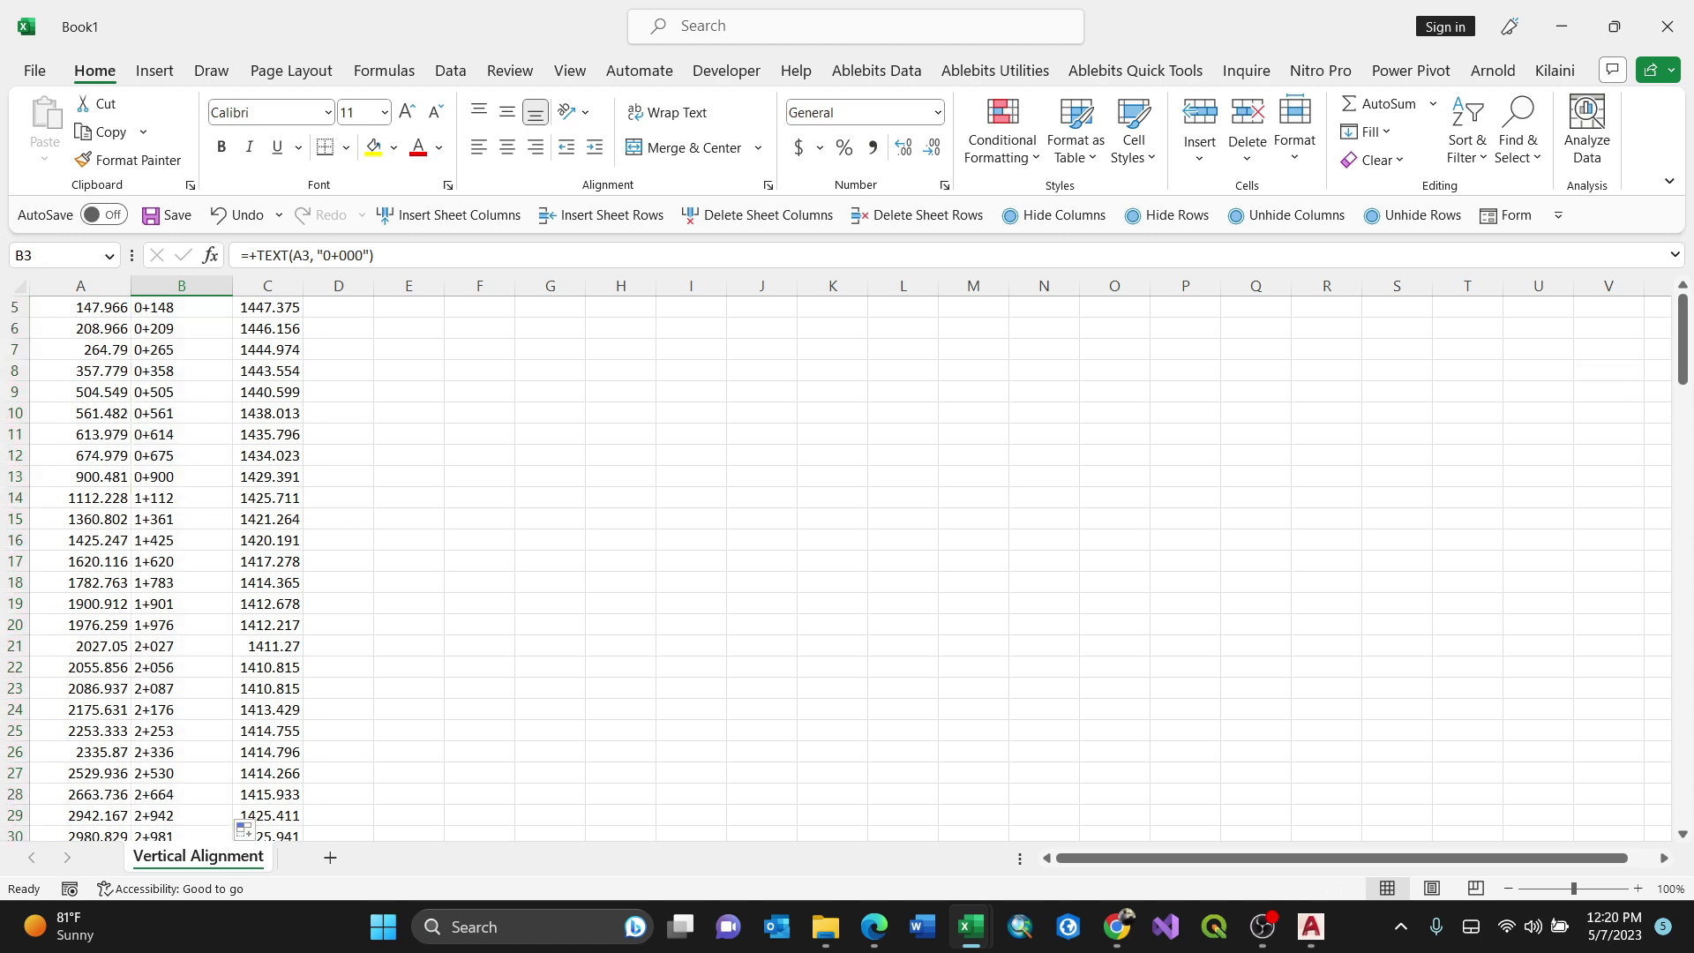
key("Up")
key("Up")
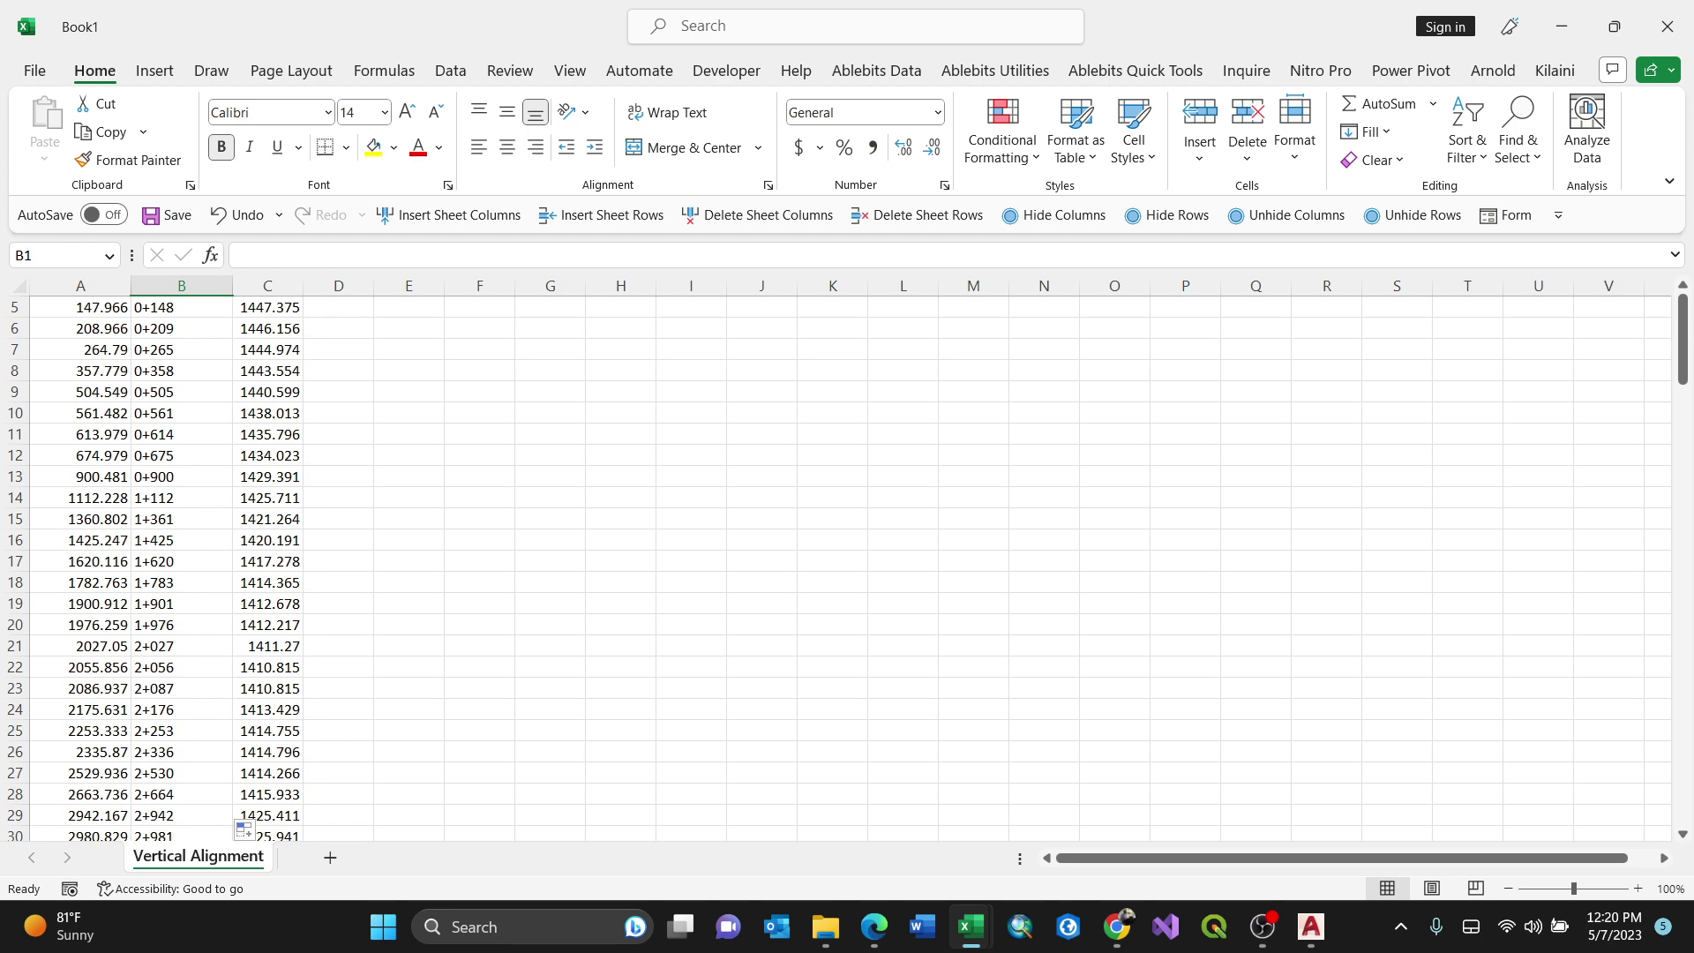
left_click_drag(1682, 355, 1683, 348)
left_click(182, 350)
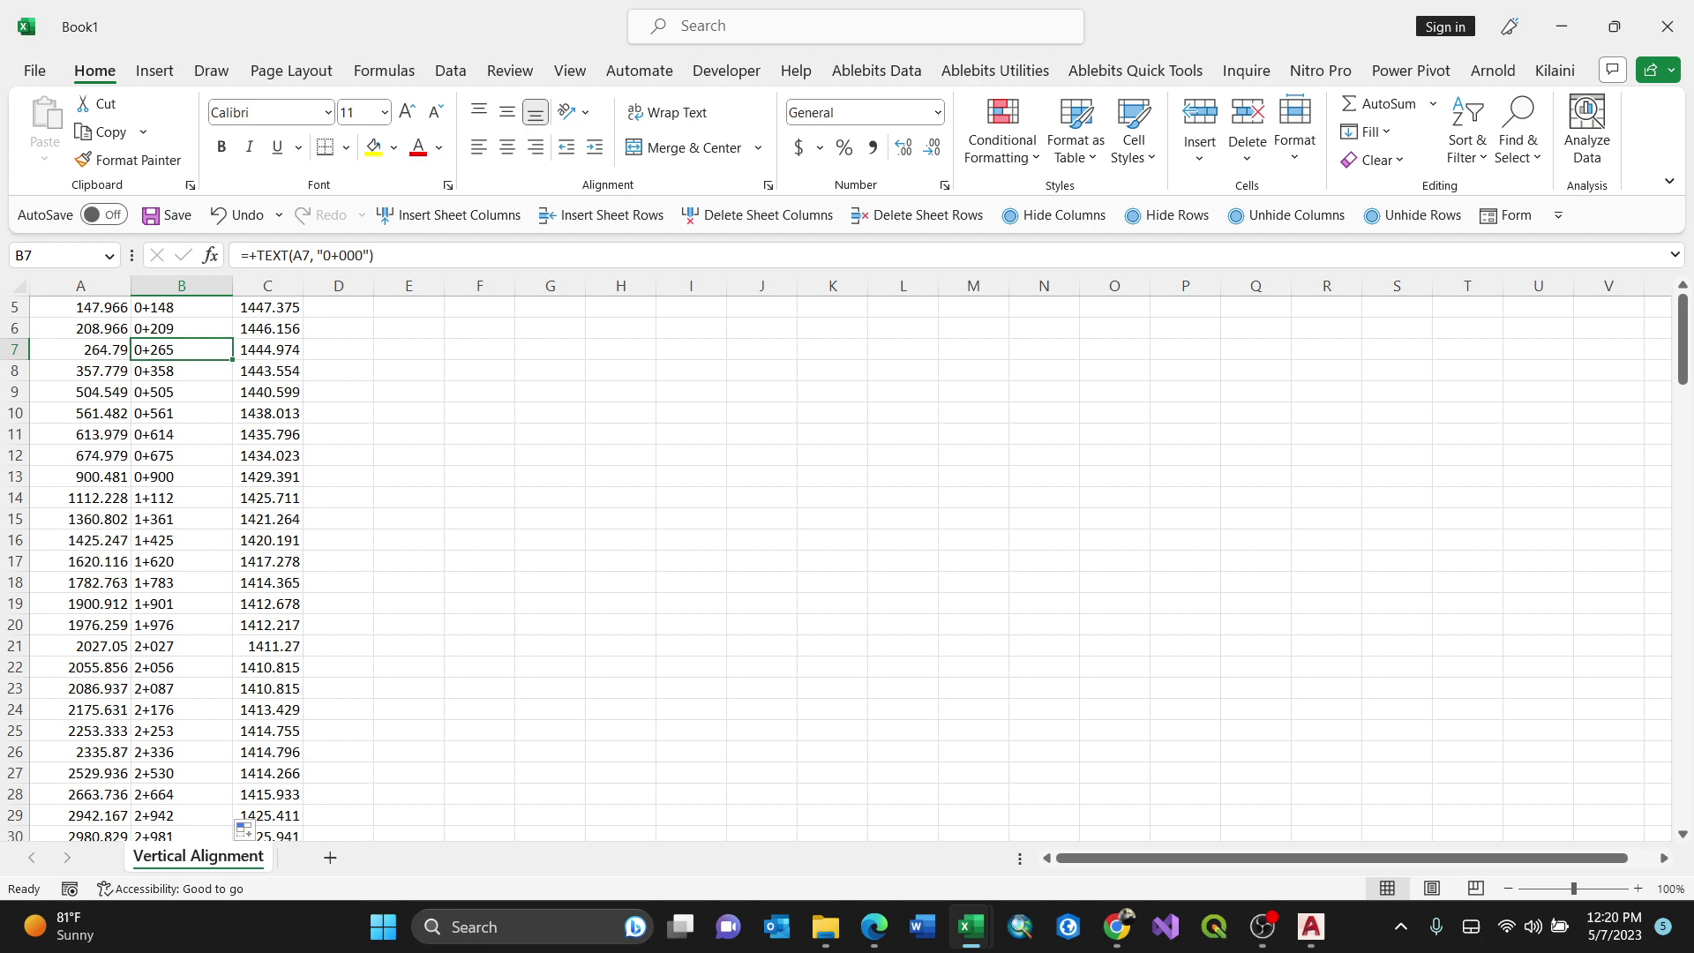
key("ctrl+Up")
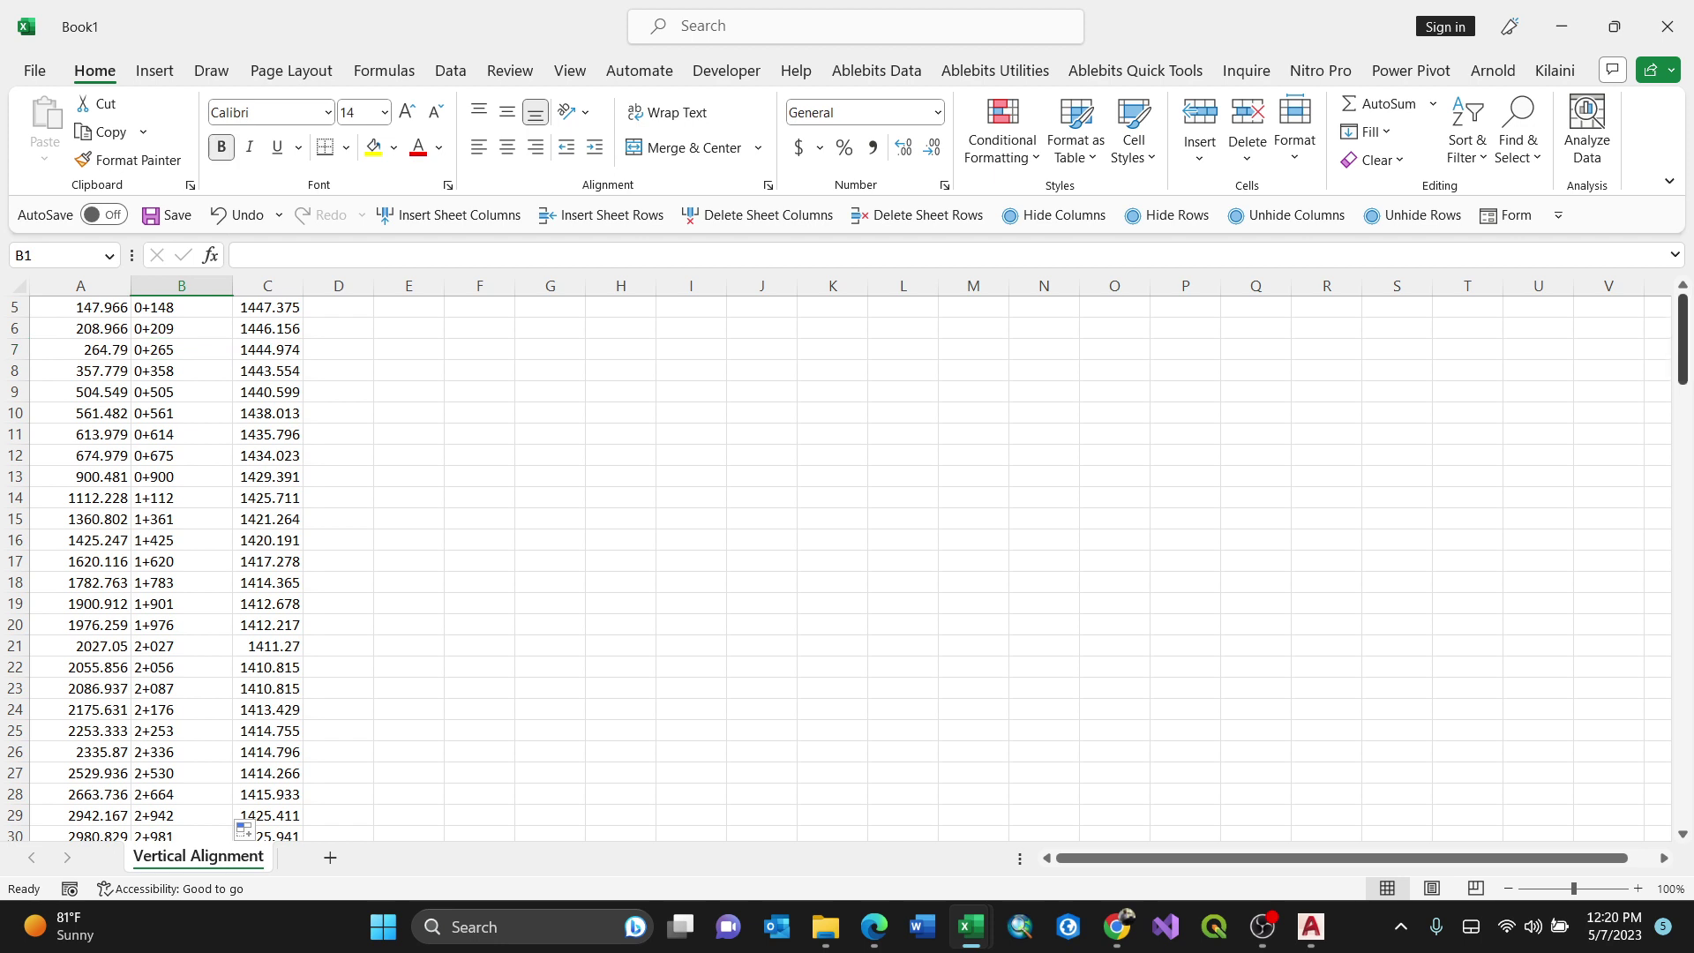
left_click_drag(1682, 355, 1683, 351)
key("Down")
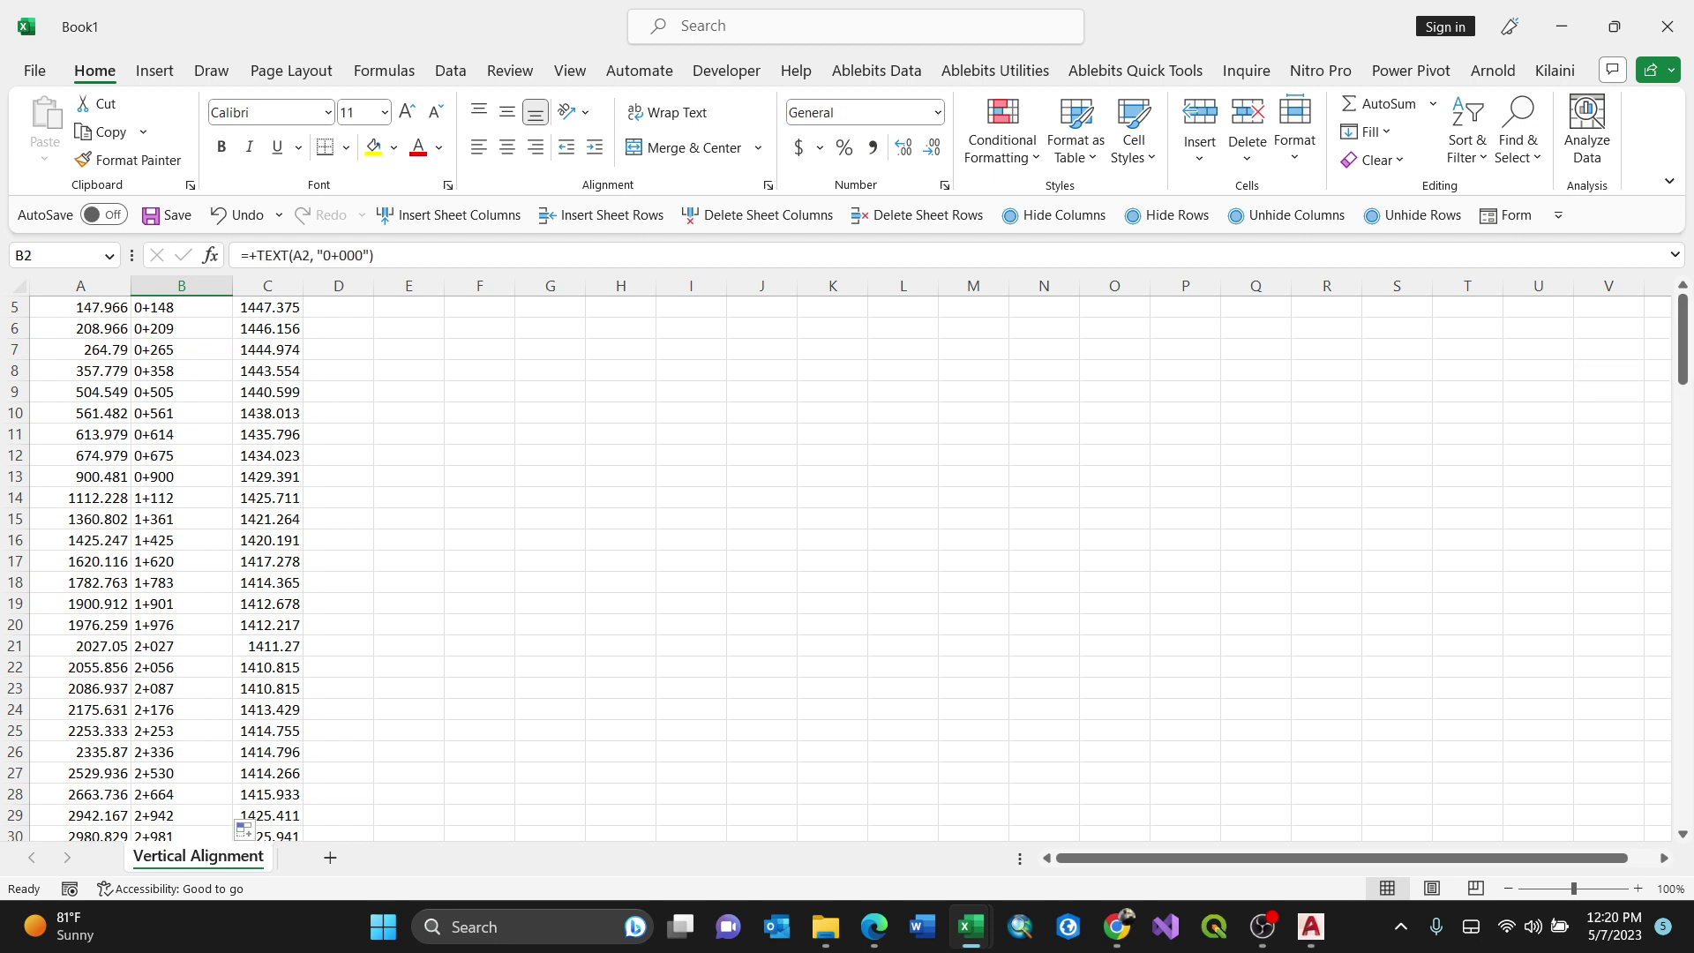
key("Up")
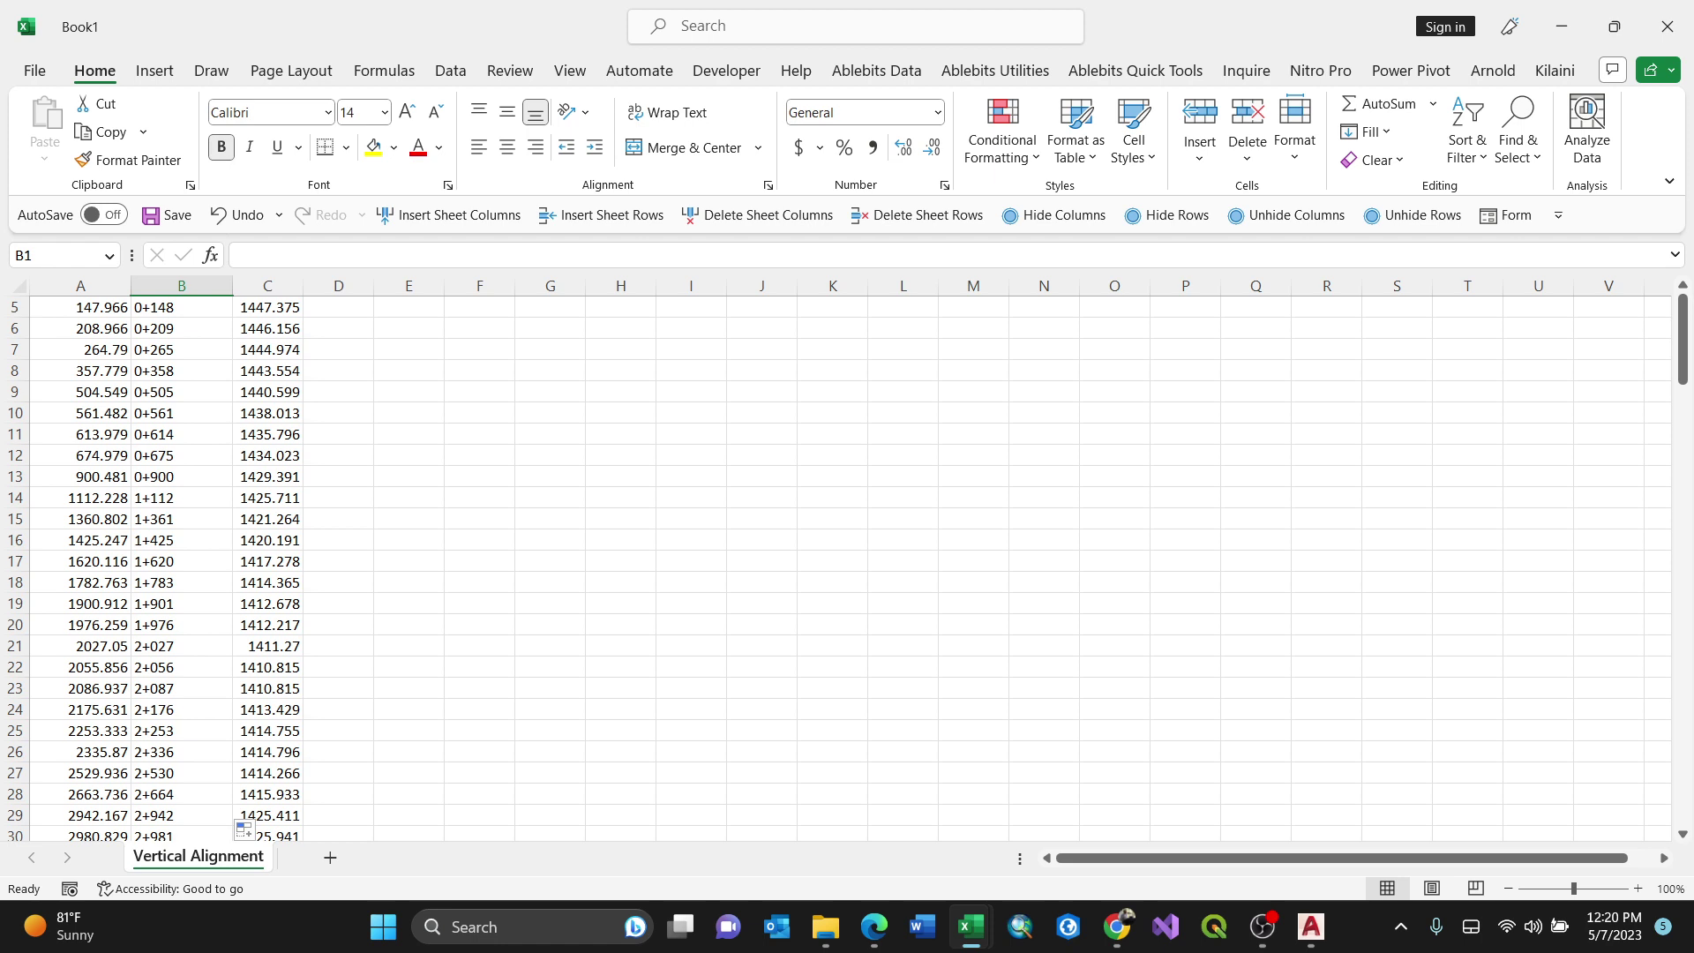
left_click(268, 329)
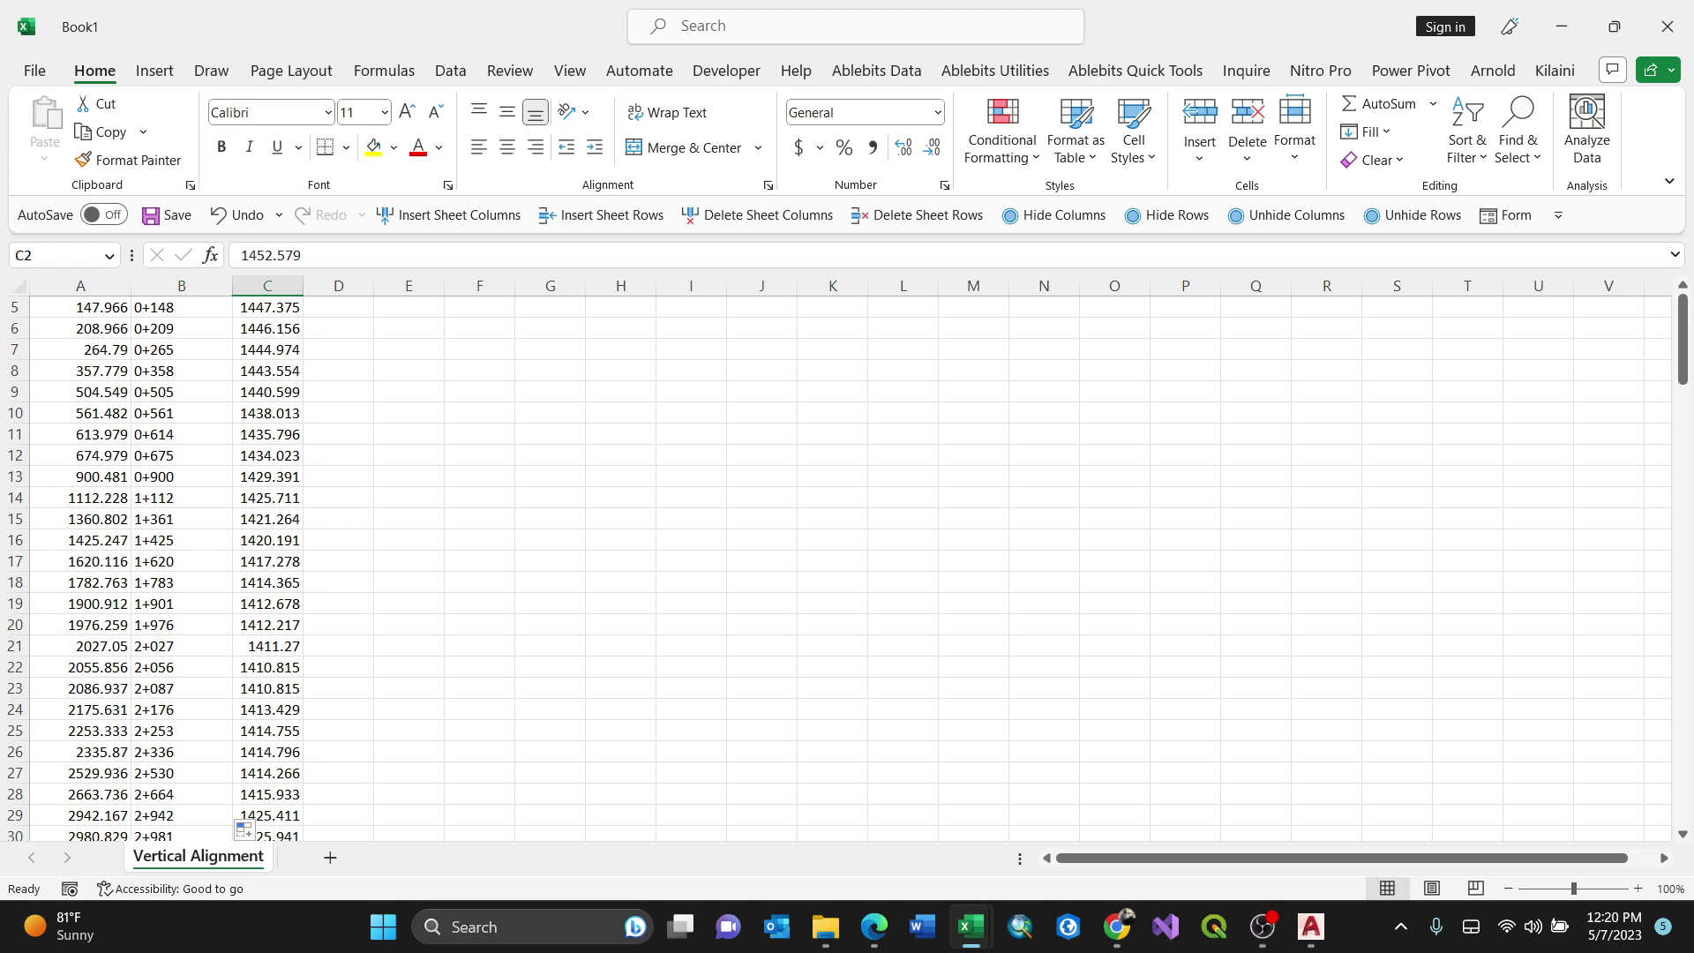
scroll(849, 568, "down", 2)
scroll(847, 565, "down", 20)
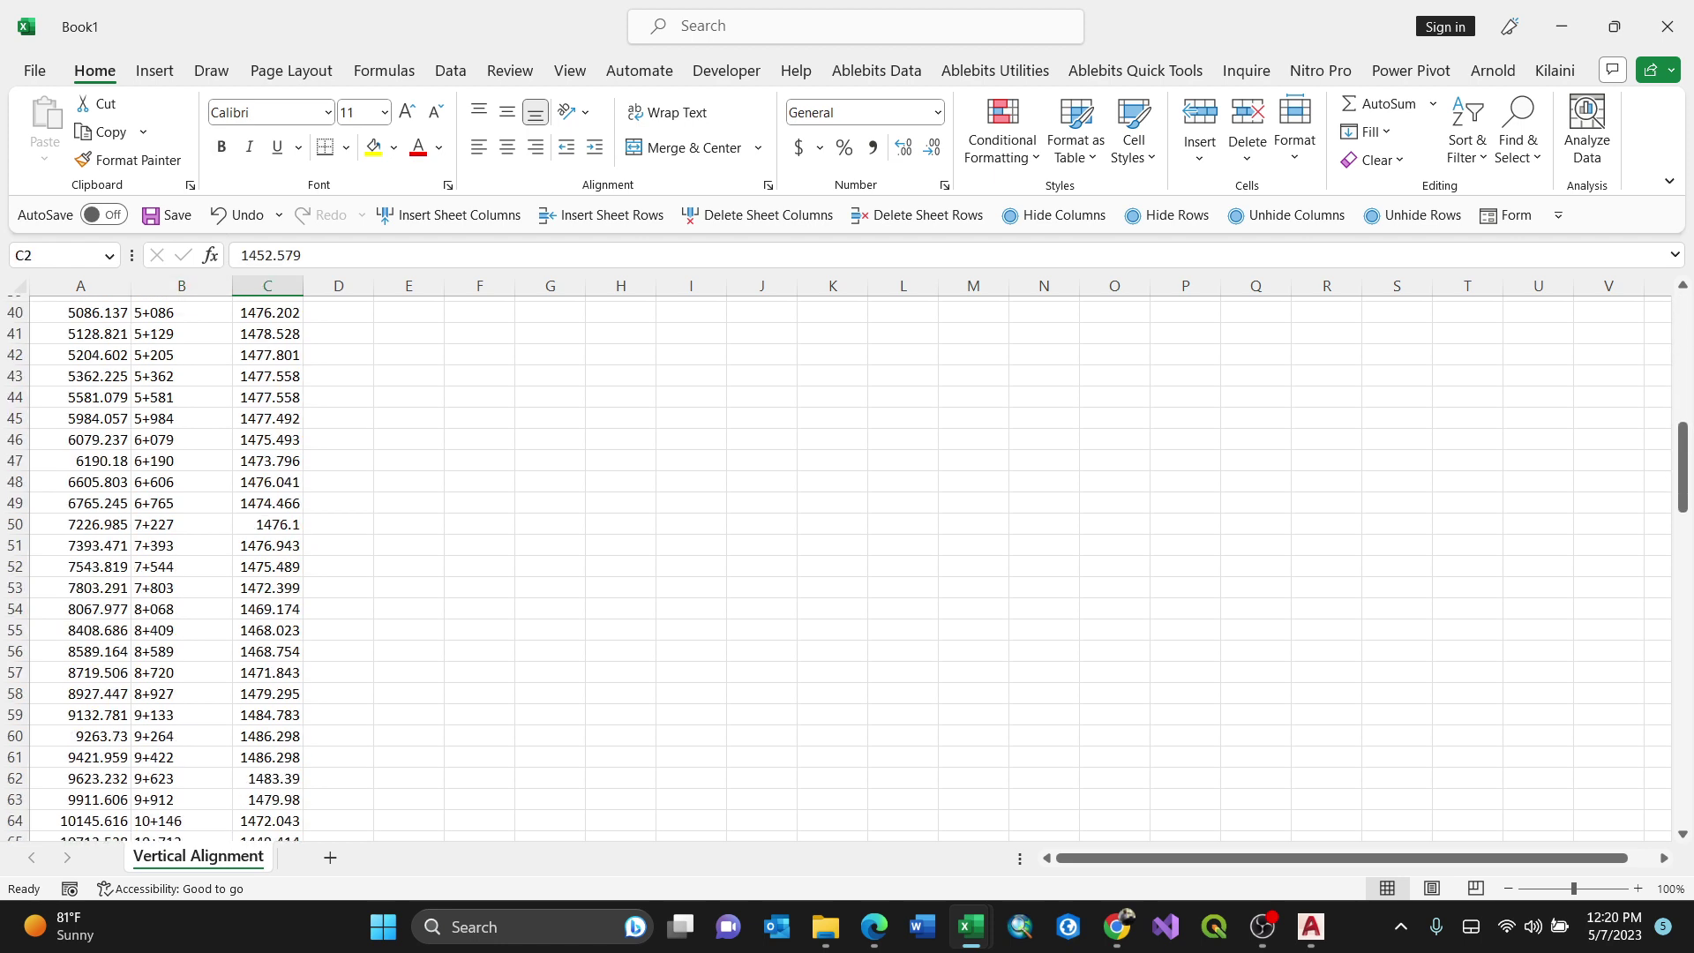
scroll(847, 564, "up", 5)
scroll(847, 565, "up", 18)
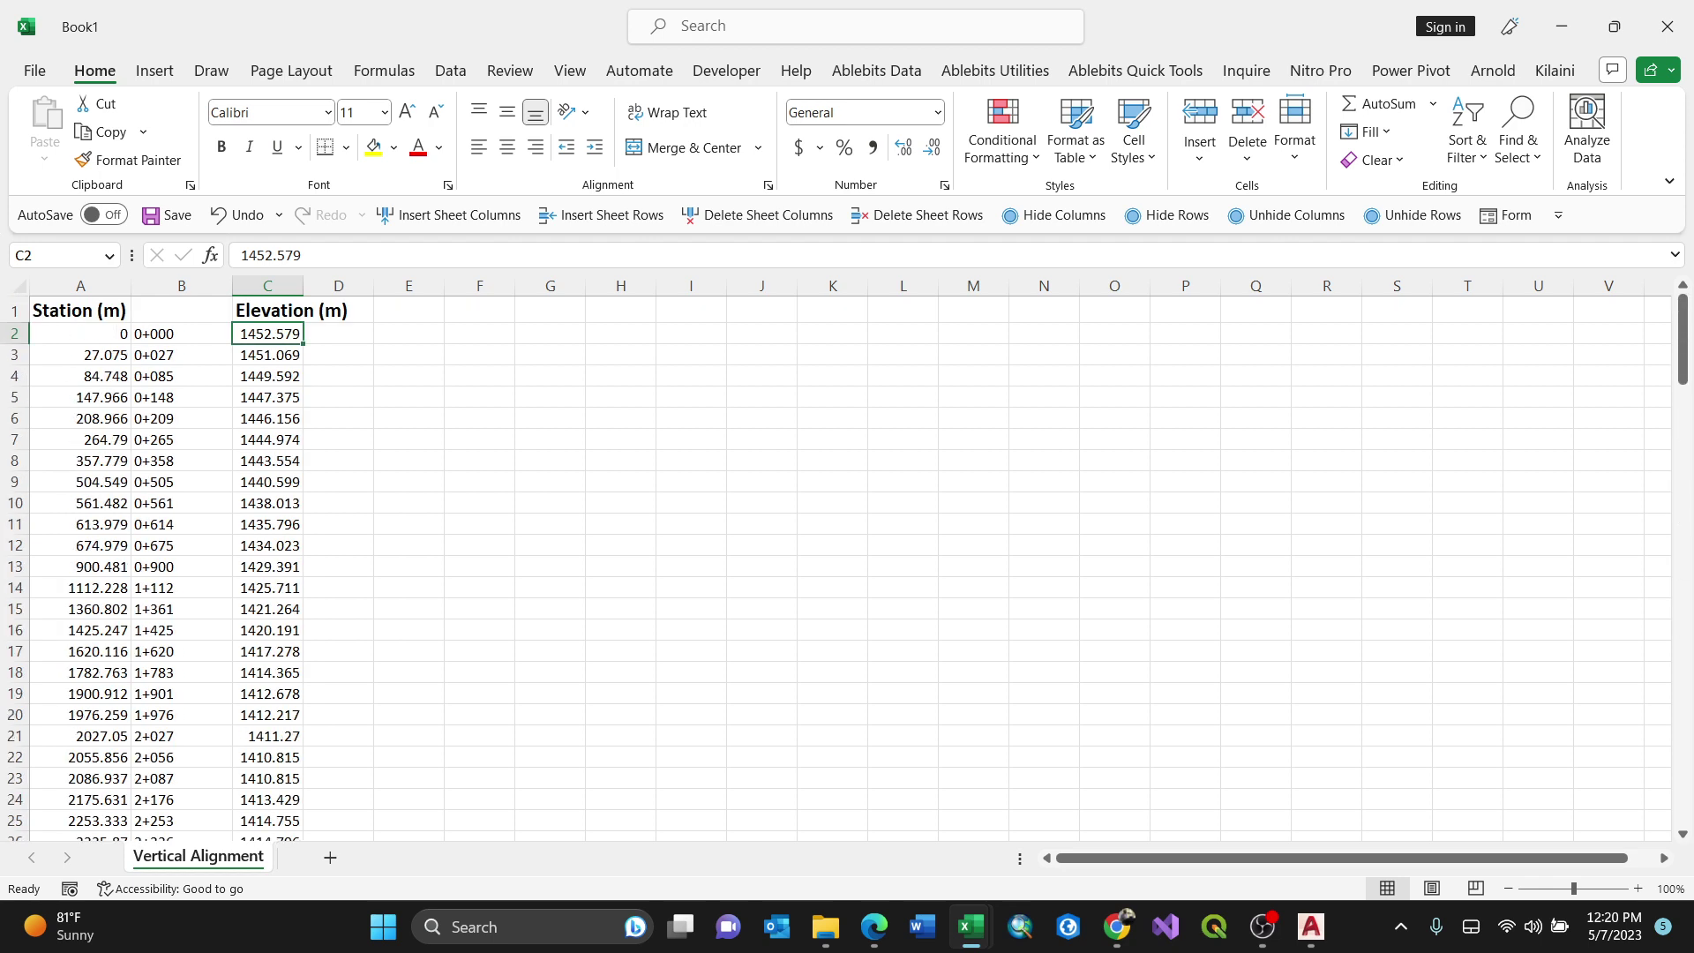
Step: Copy the chainage formula results in B2:B74
left_click(182, 333)
left_click_drag(181, 334, 227, 805)
key("ctrl+c")
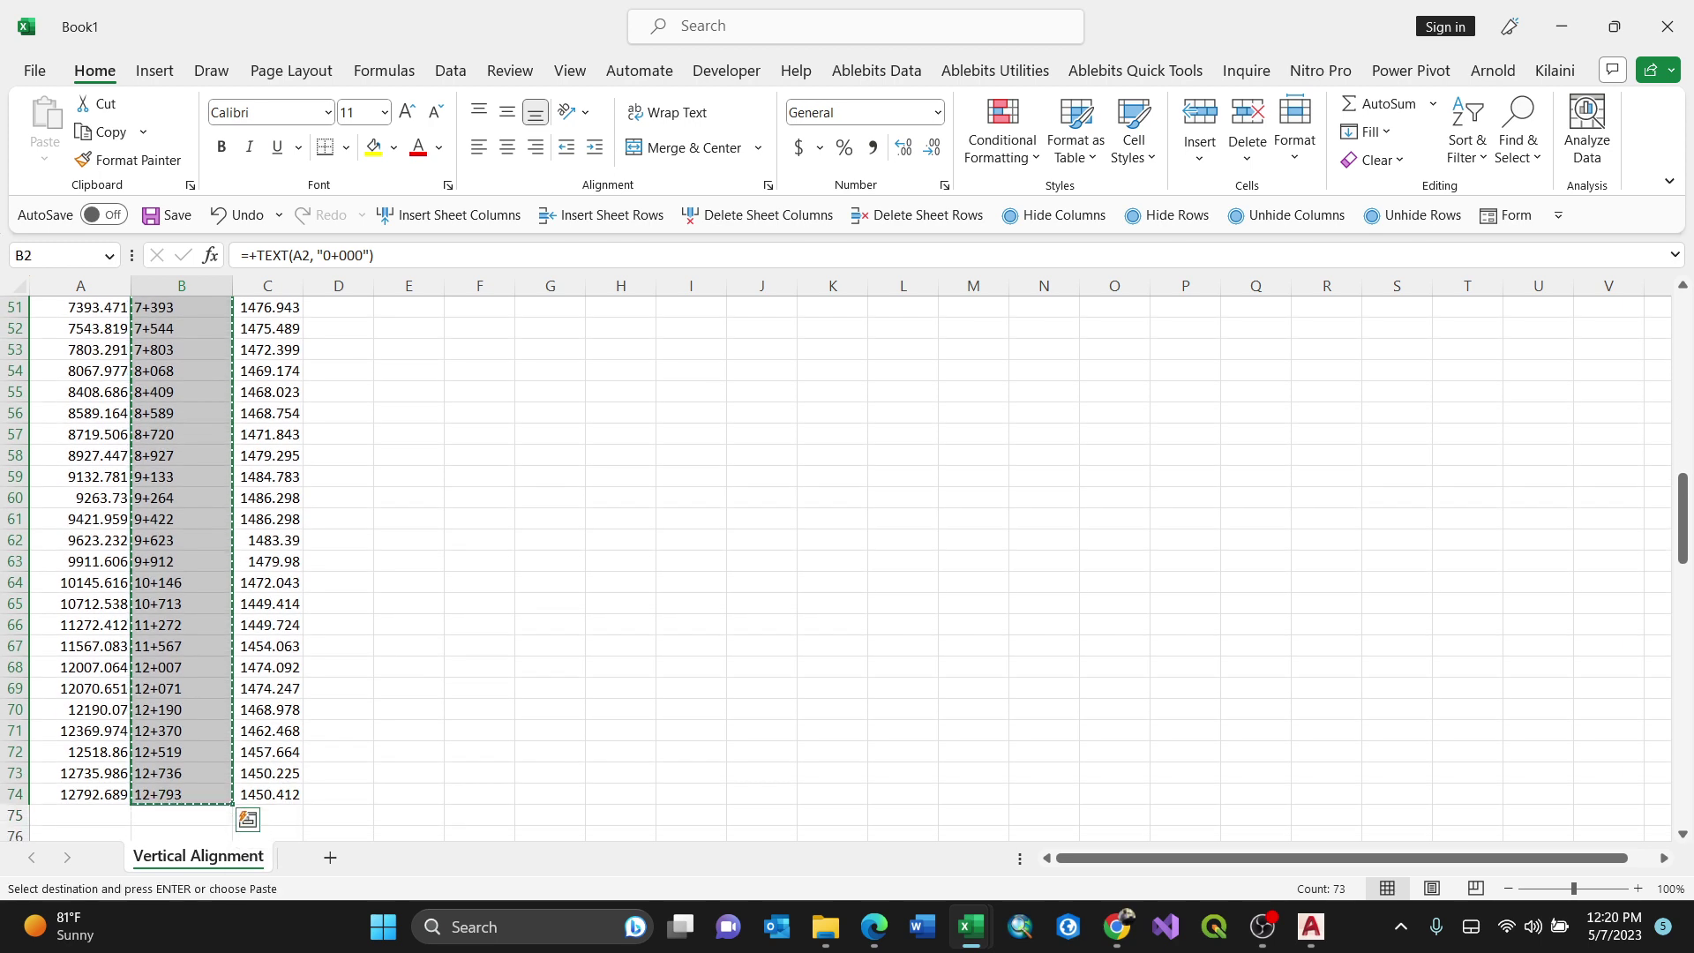
scroll(838, 567, "up", 8)
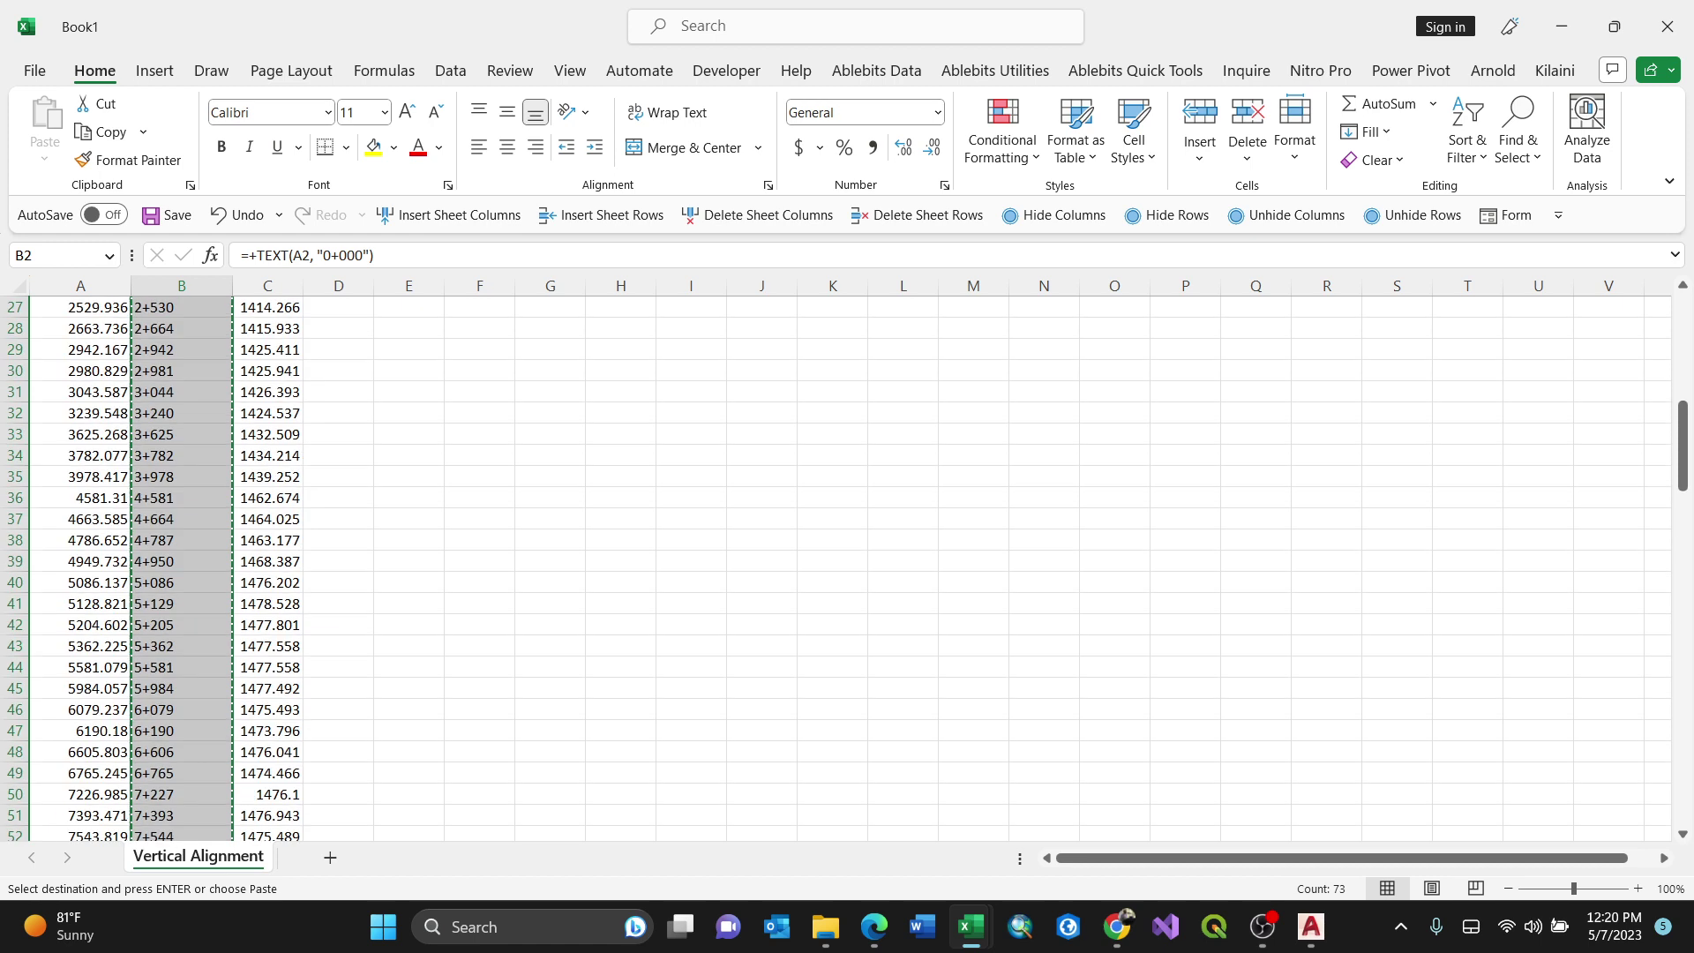
left_click(1684, 538)
left_click(1683, 425)
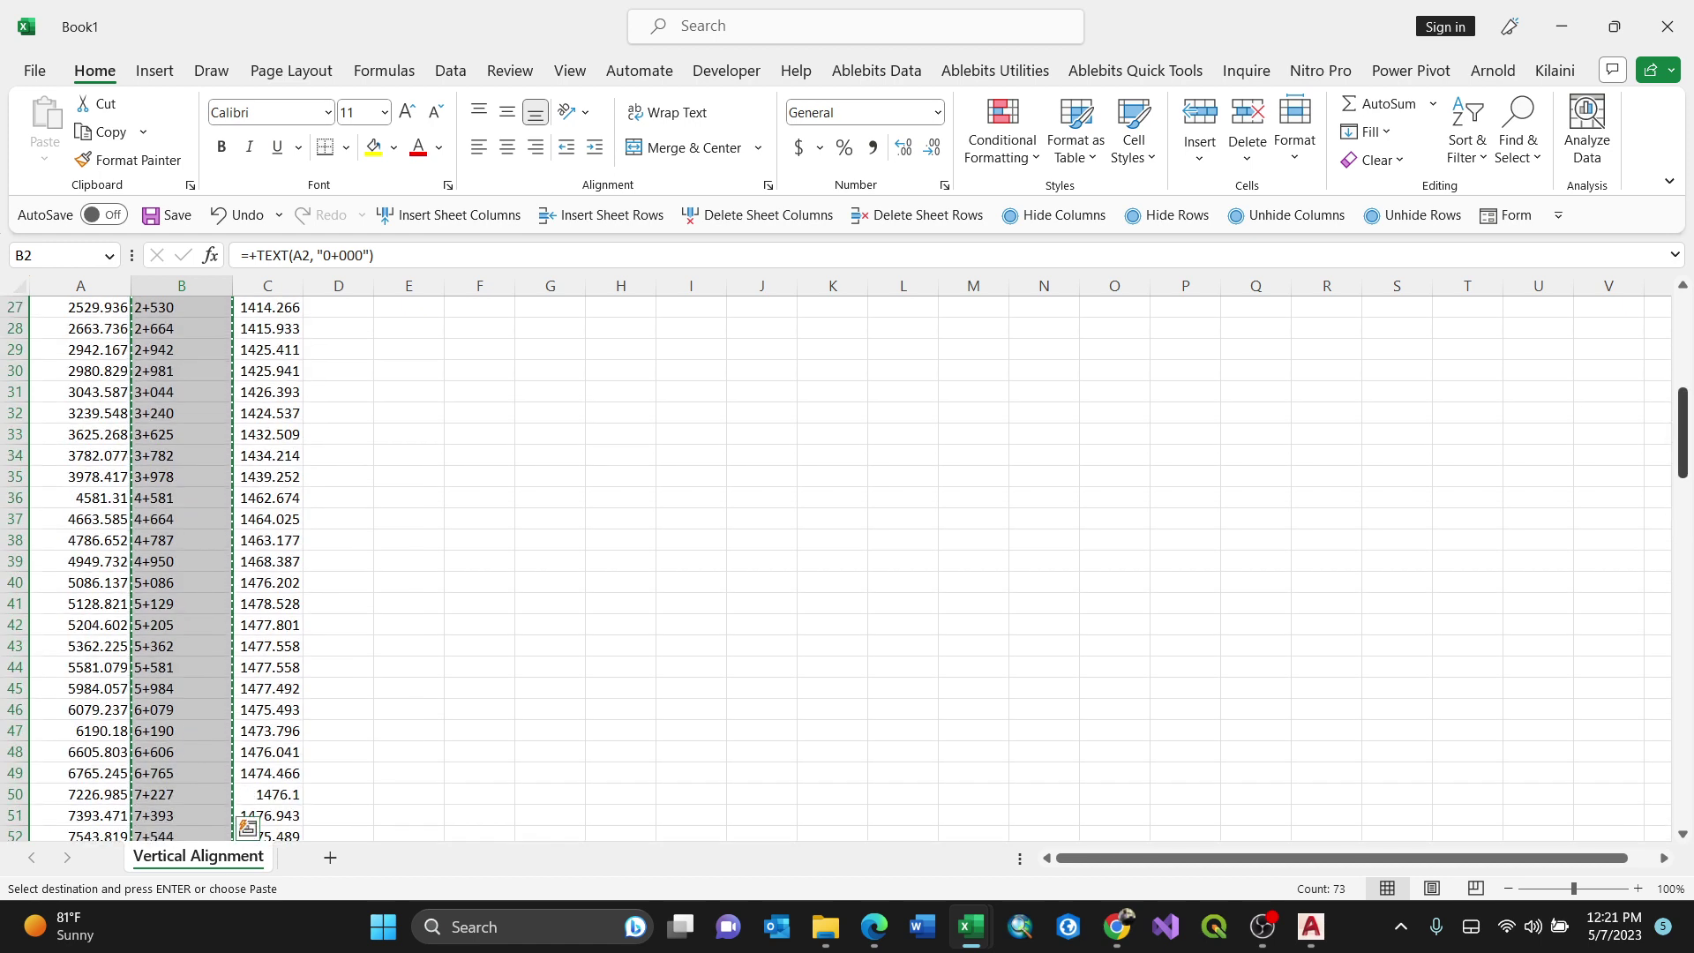
mouse_move(1684, 432)
left_mouse_down()
mouse_move(1684, 367)
mouse_move(1683, 429)
left_mouse_up()
scroll(838, 568, "up", 5)
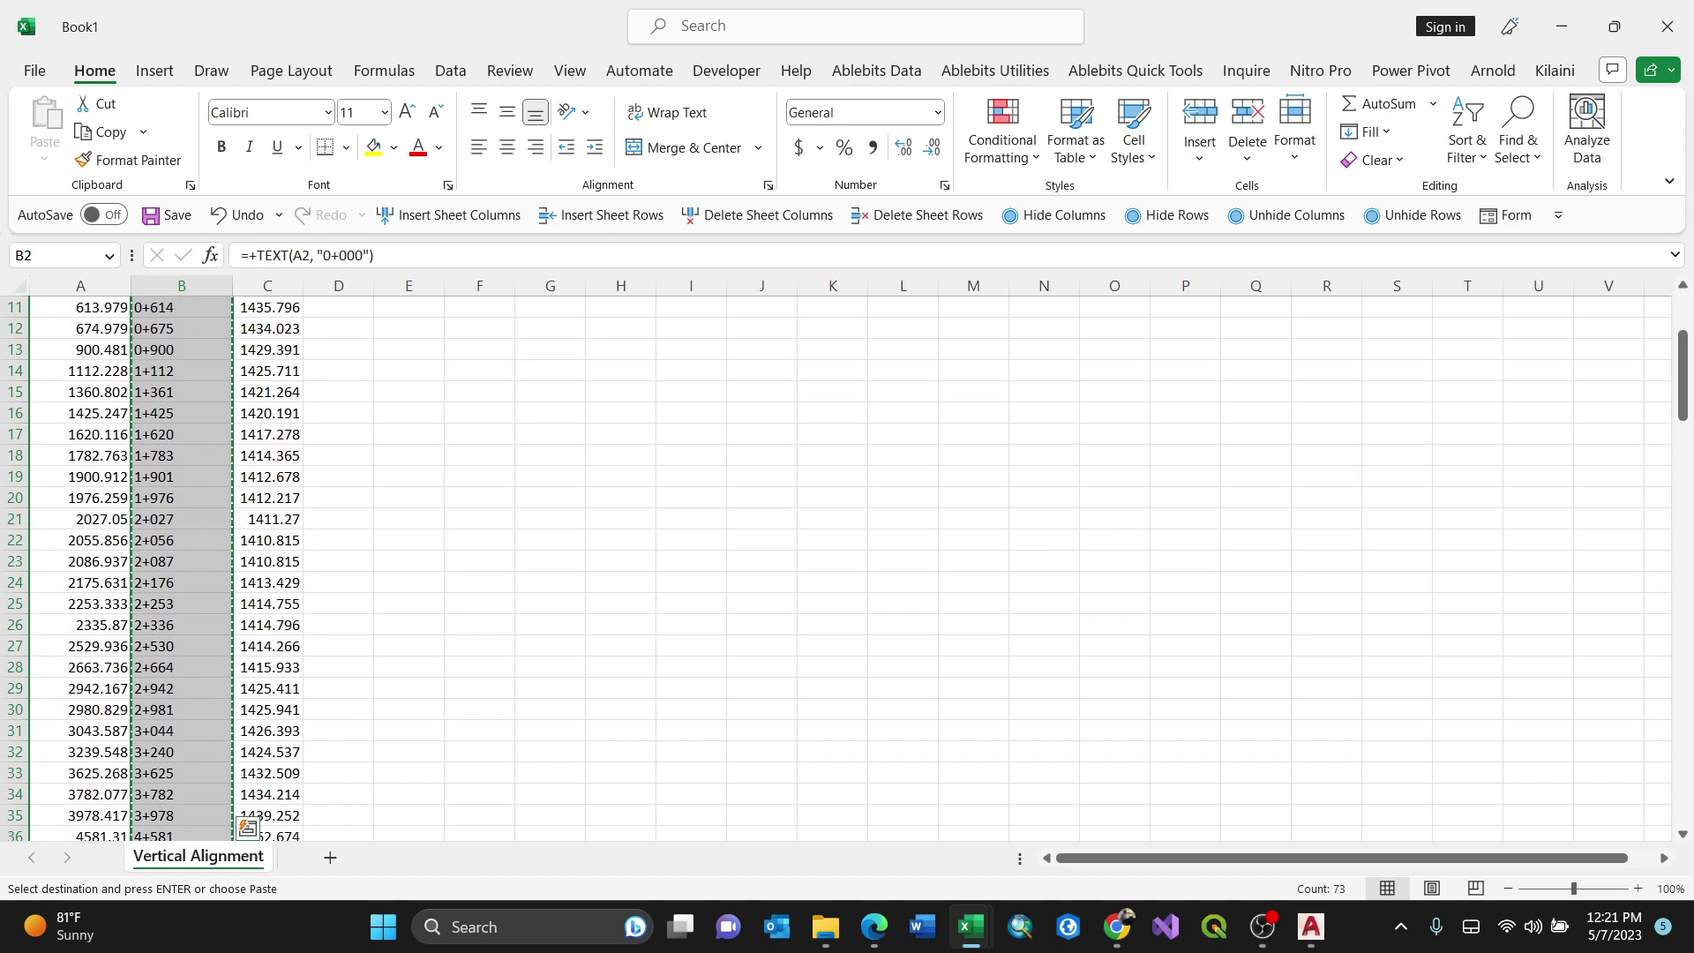
scroll(839, 567, "up", 4)
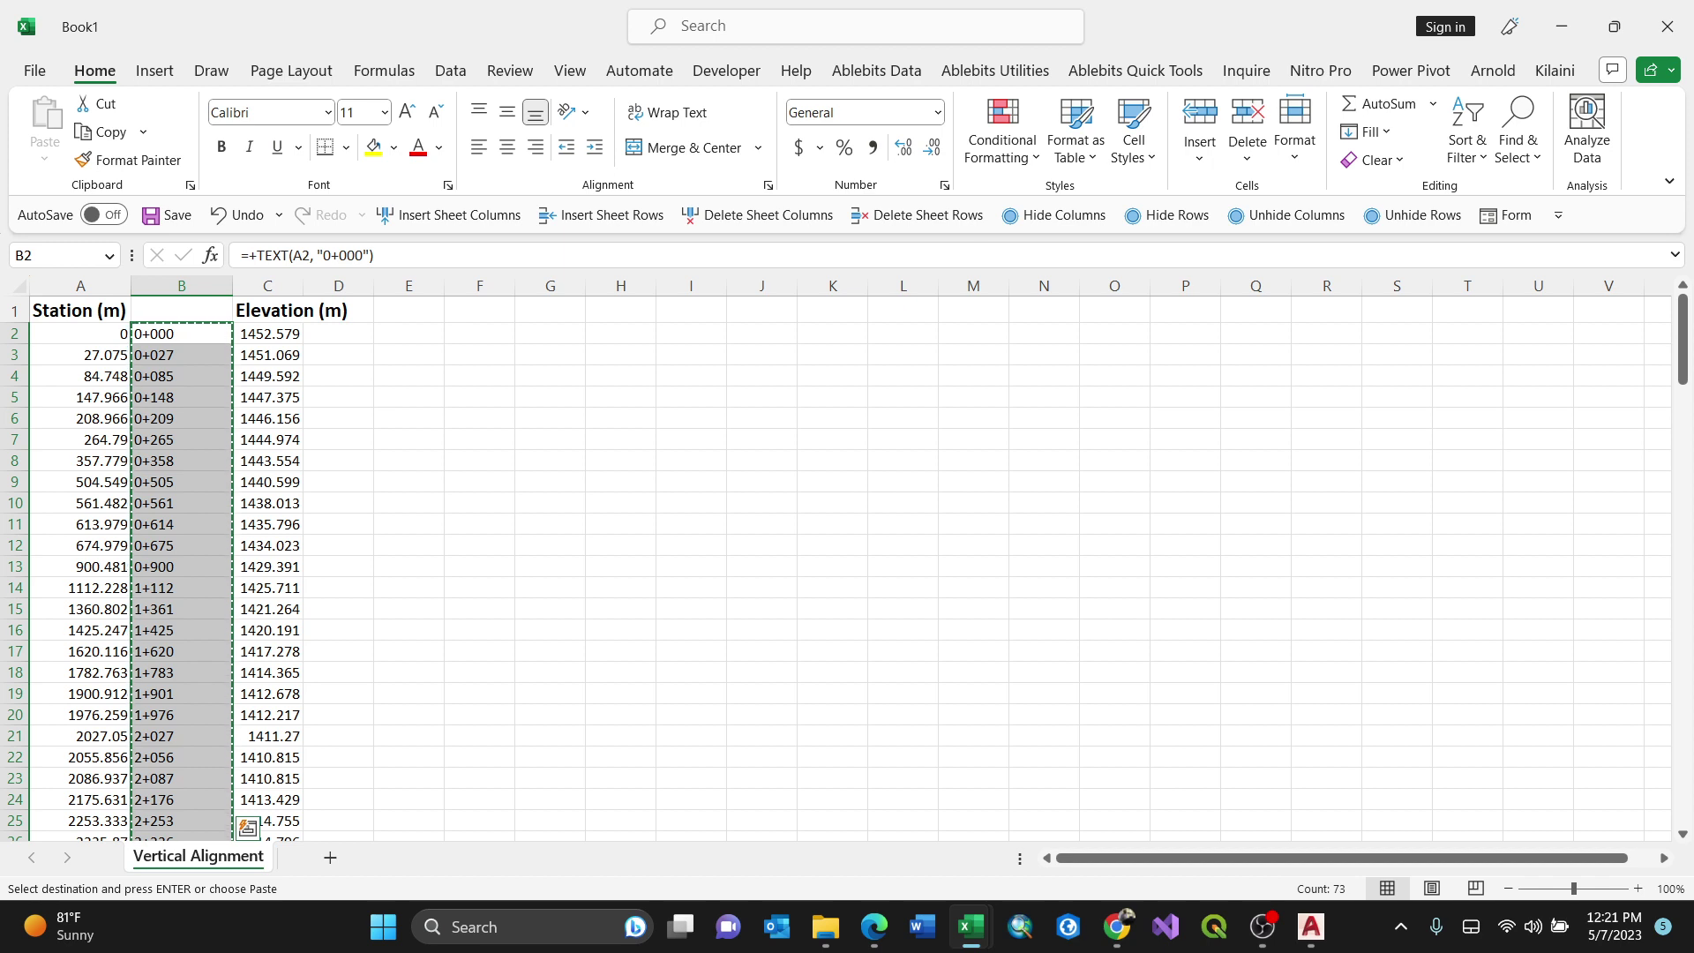
Step: Paste the copied chainages as values only, starting at E2, and clear the copy selection
left_click(409, 333)
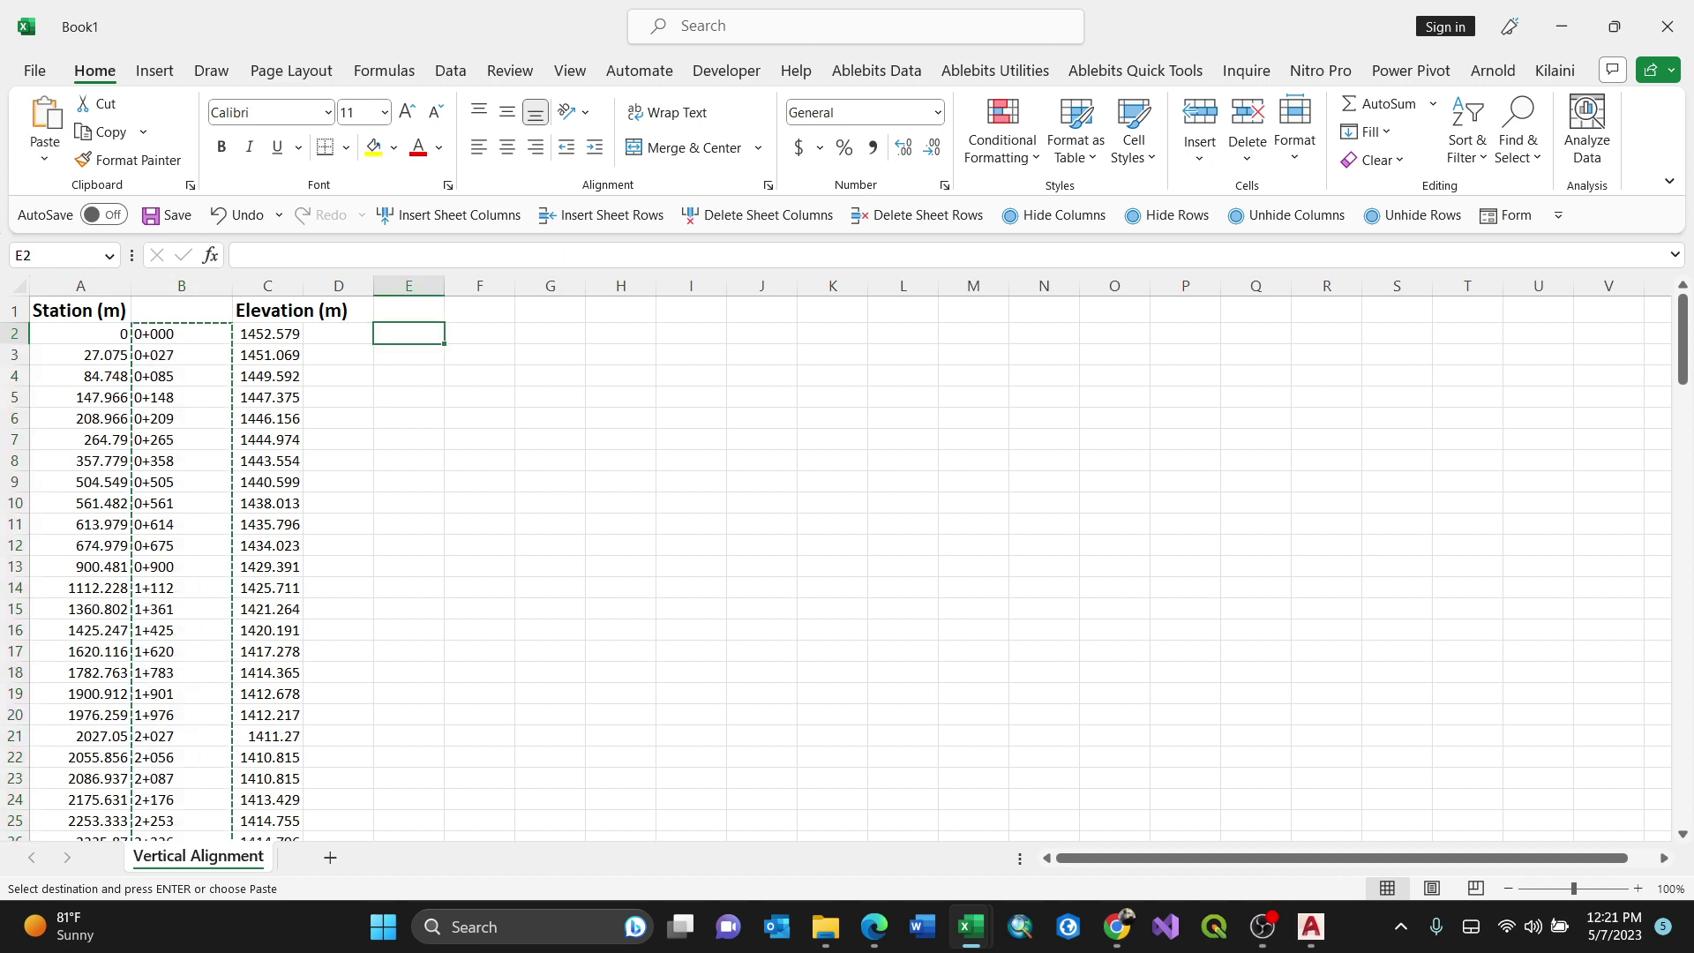
left_click(44, 152)
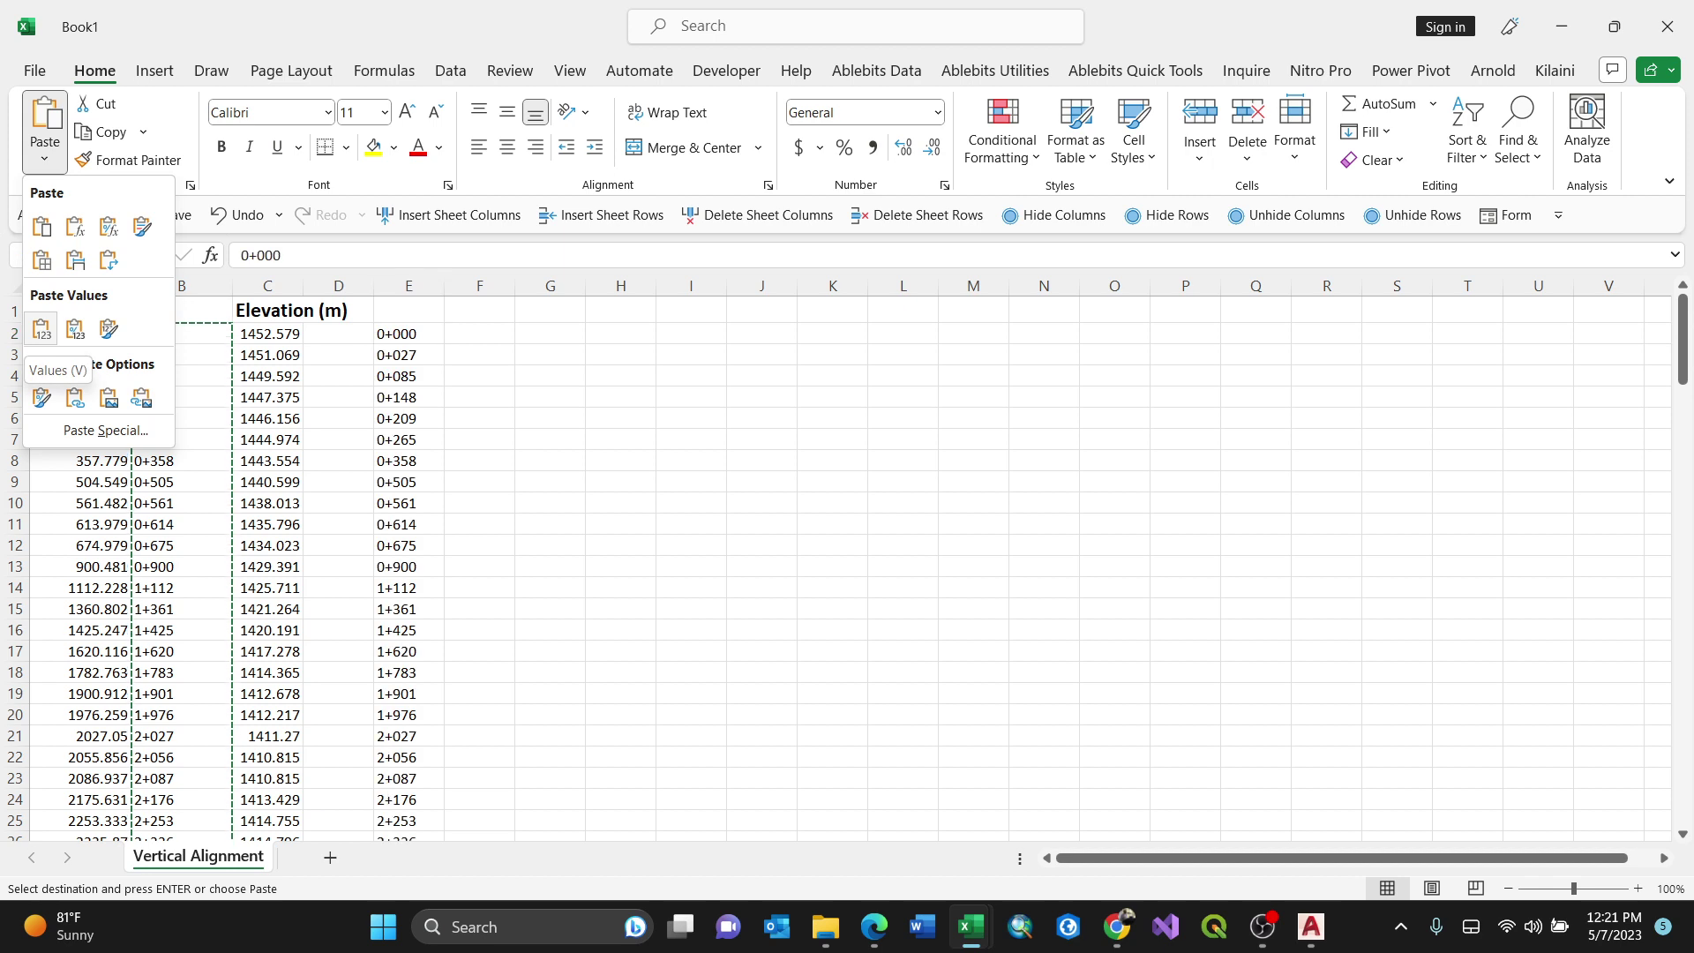
left_click(41, 328)
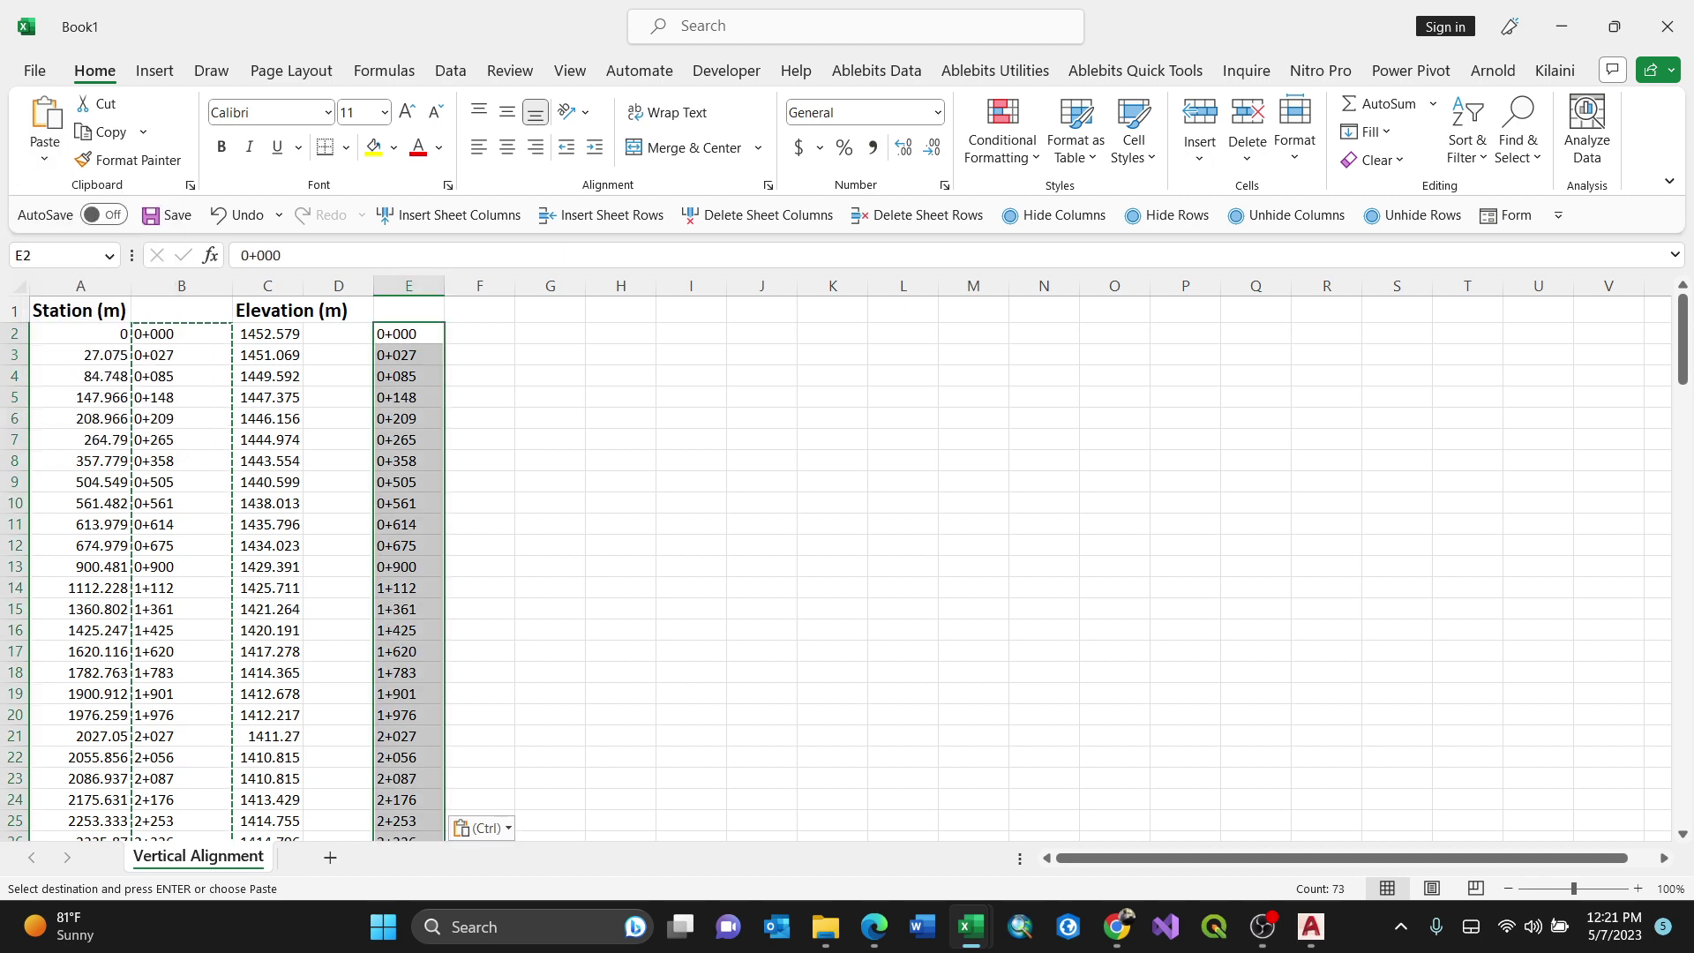
key("Escape")
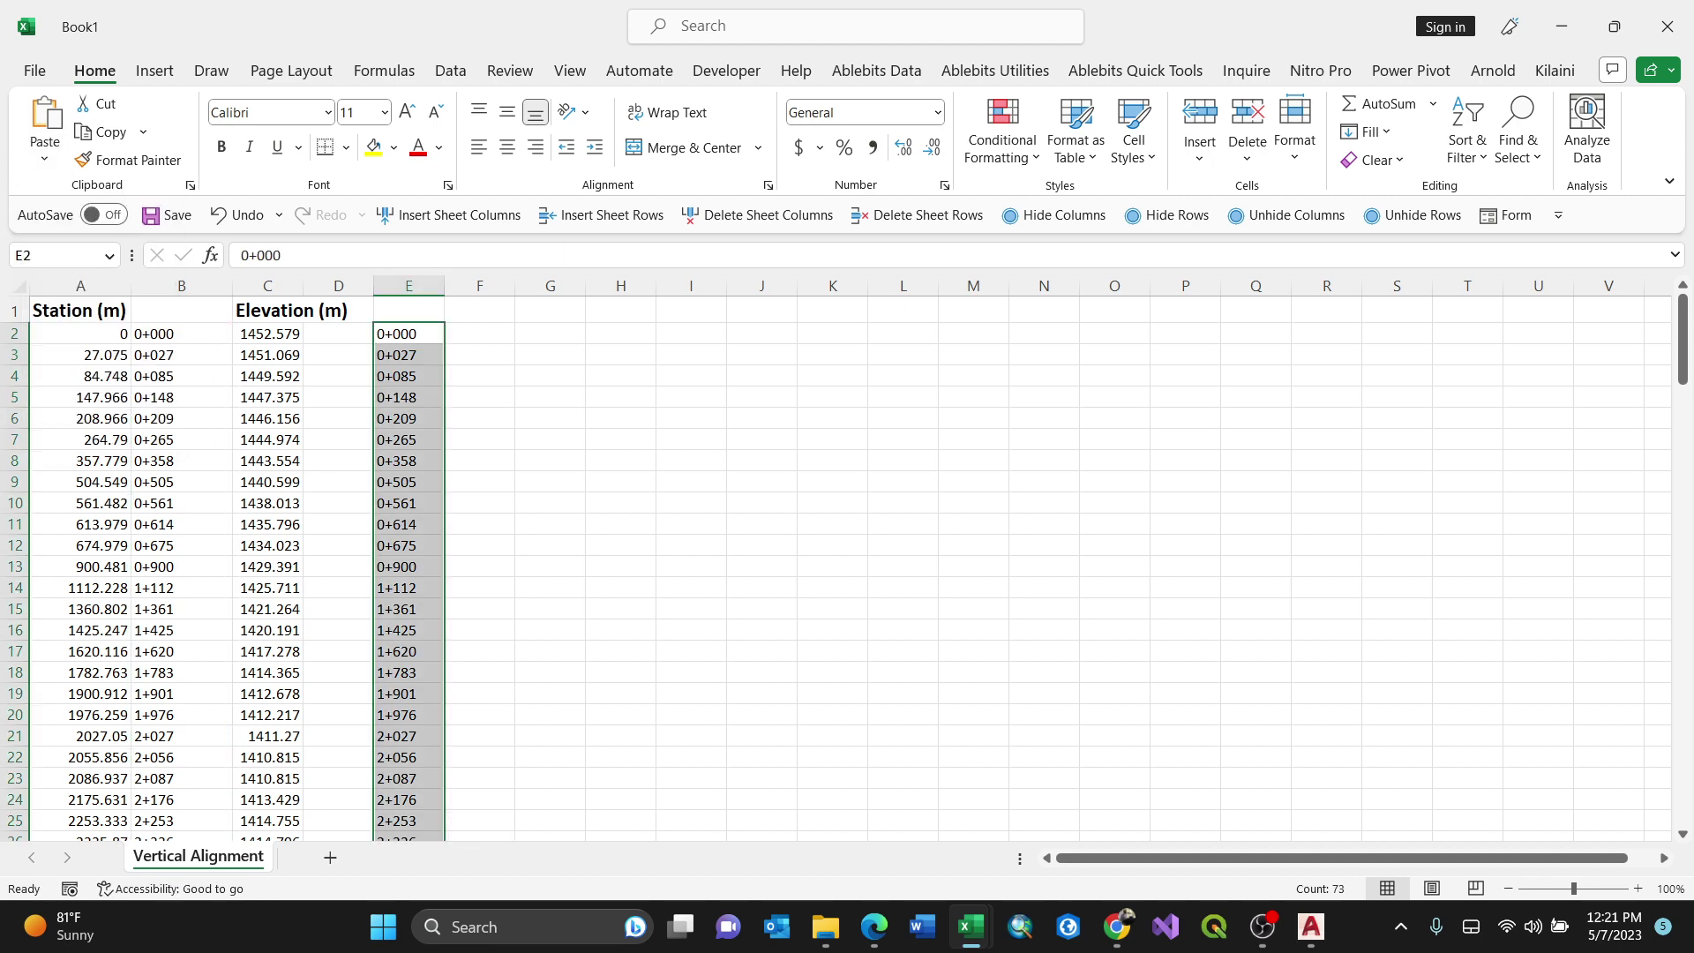
Step: Move the Station (m) header to E1 and the Elevation (m) header with its values to column F, starting at F1
key("ctrl+Home")
left_click_drag(88, 323, 432, 323)
left_click(267, 310)
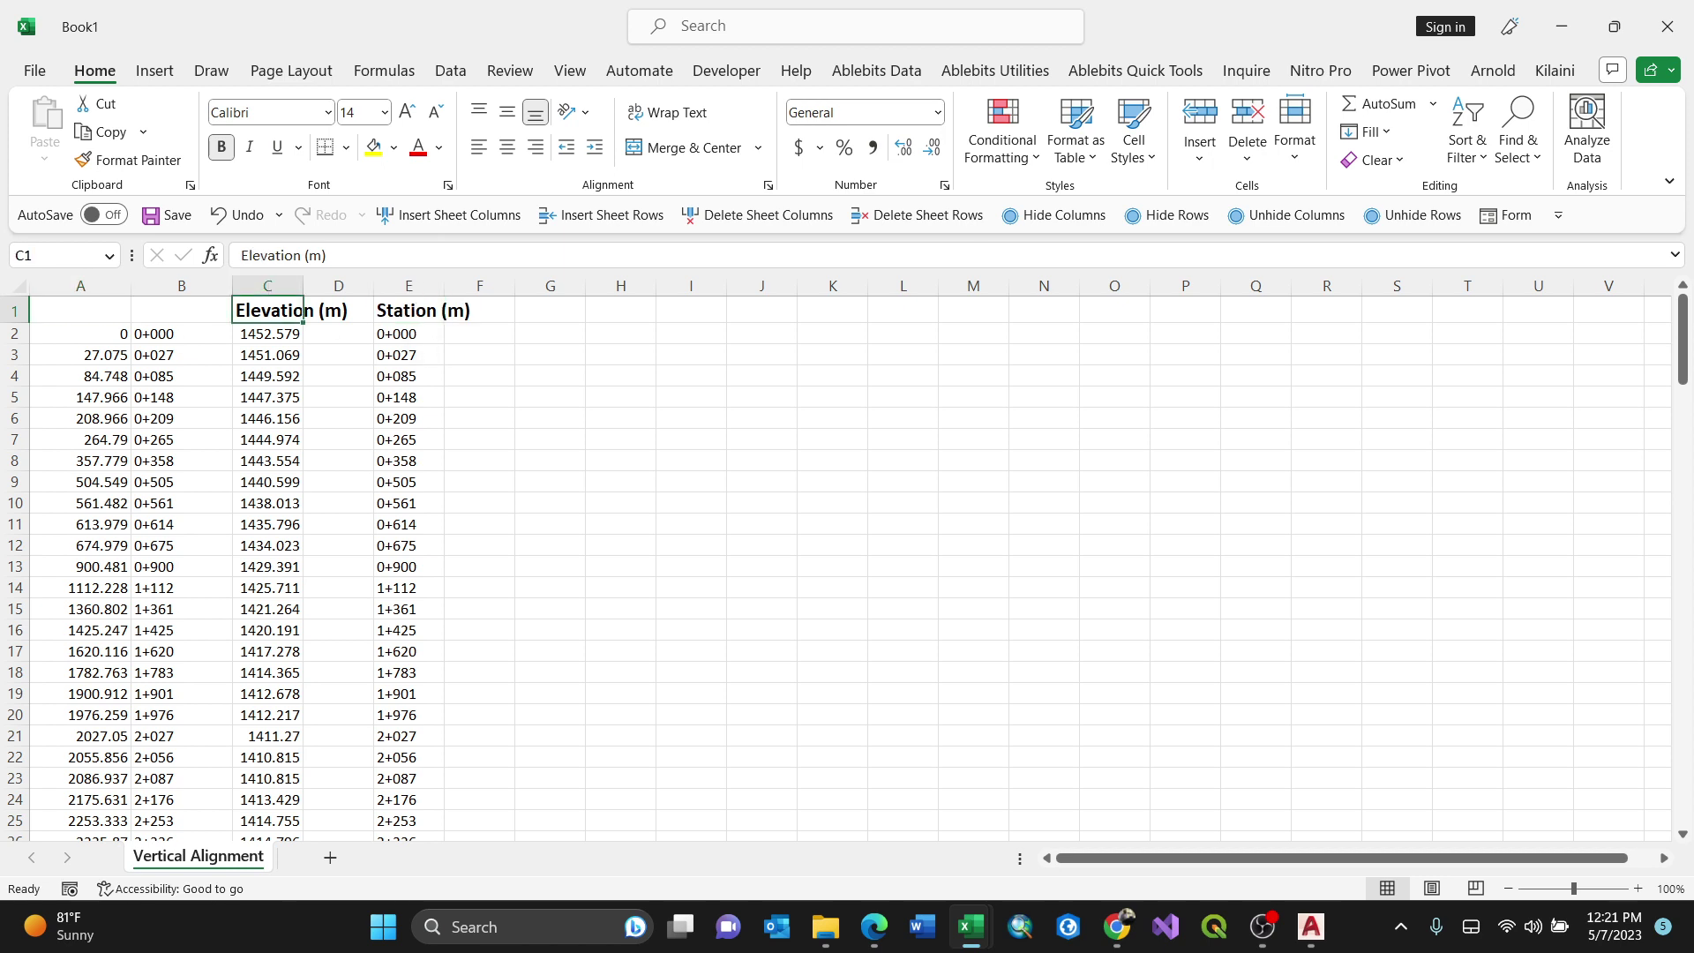
key("ctrl+shift+Down")
key("ctrl+c")
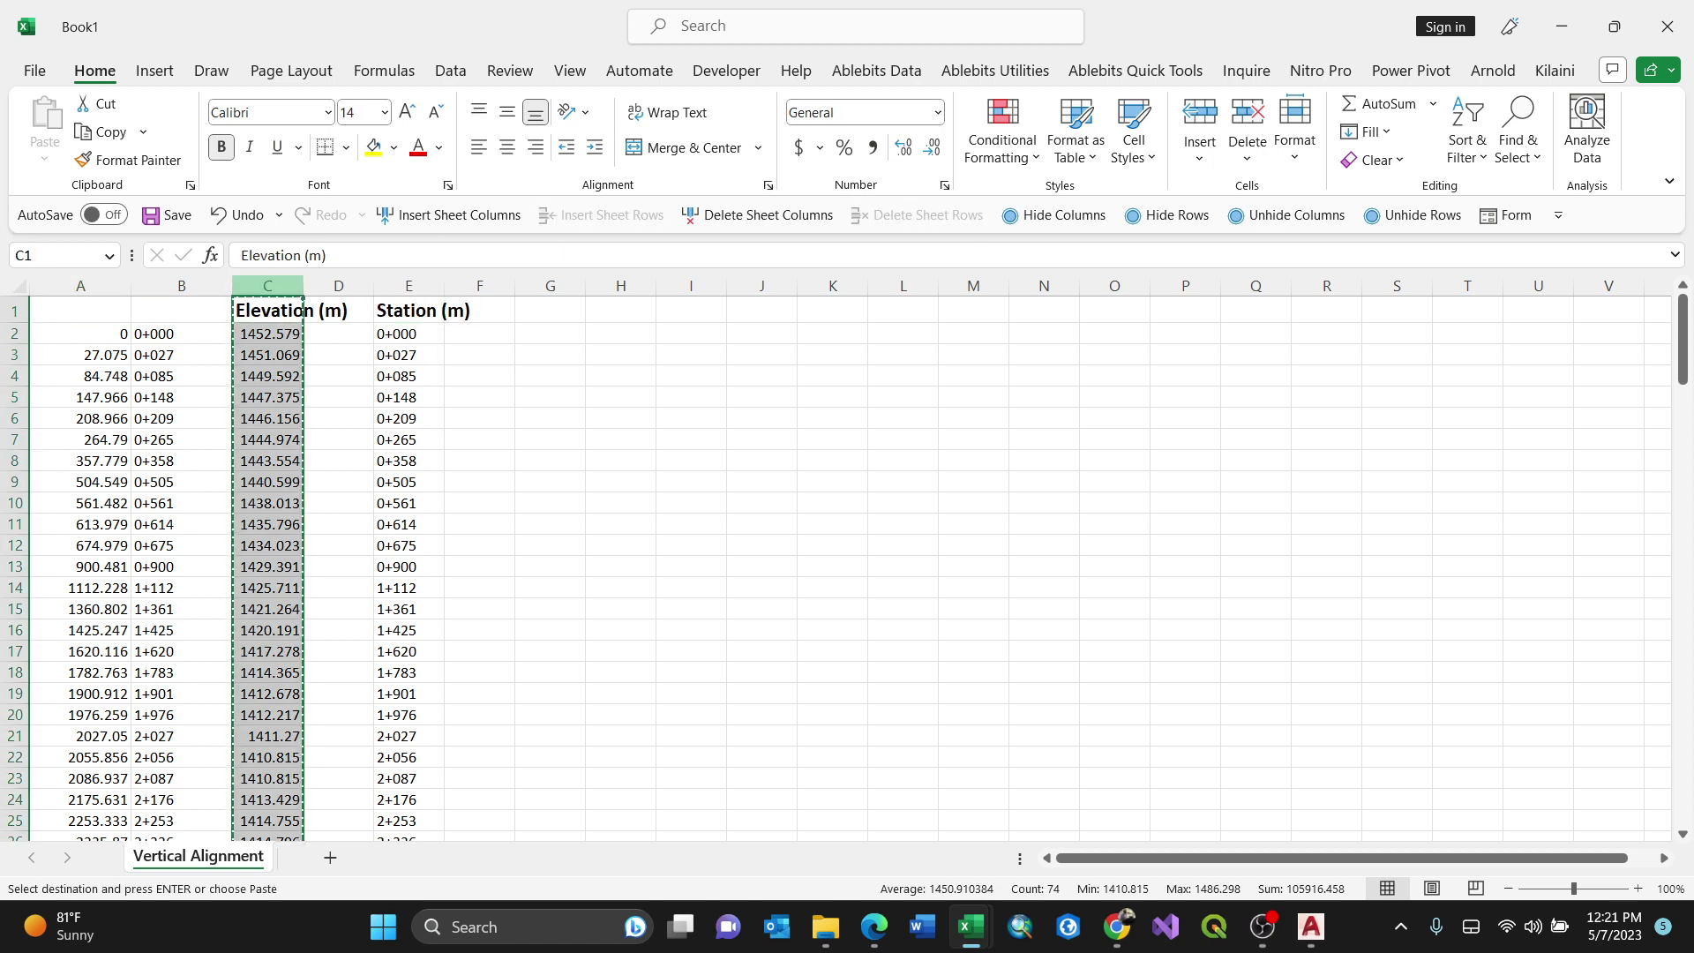
left_click(479, 309)
key("ctrl+shift+Down")
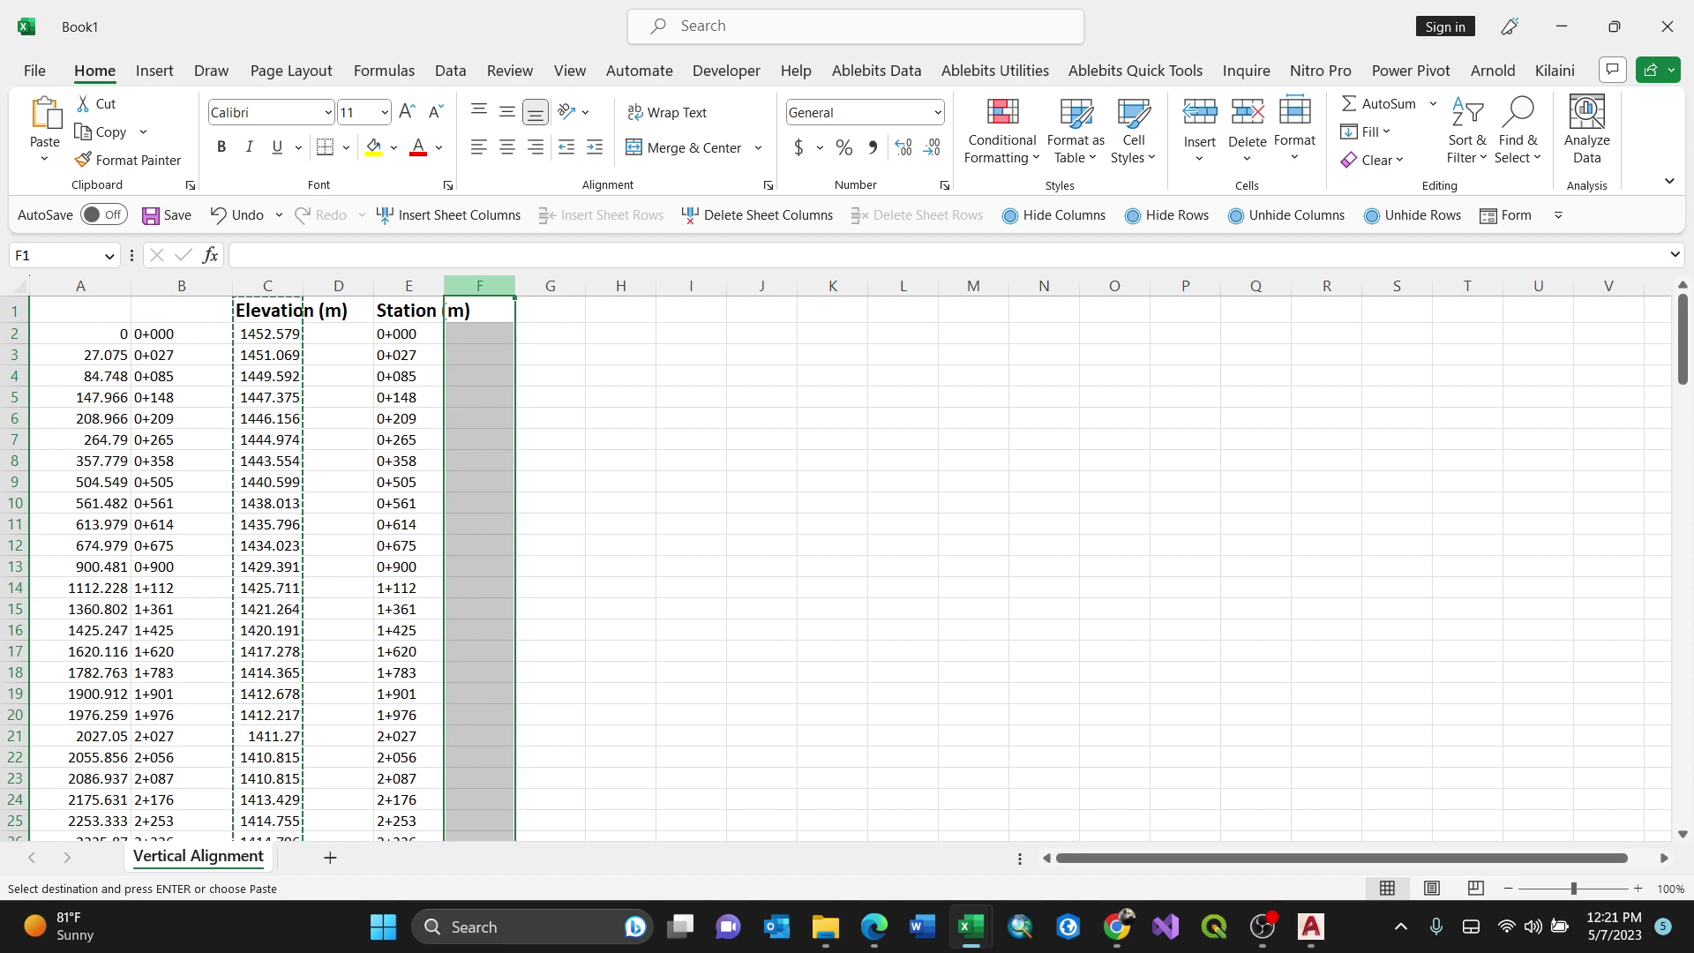
key("Escape")
key("ctrl+v")
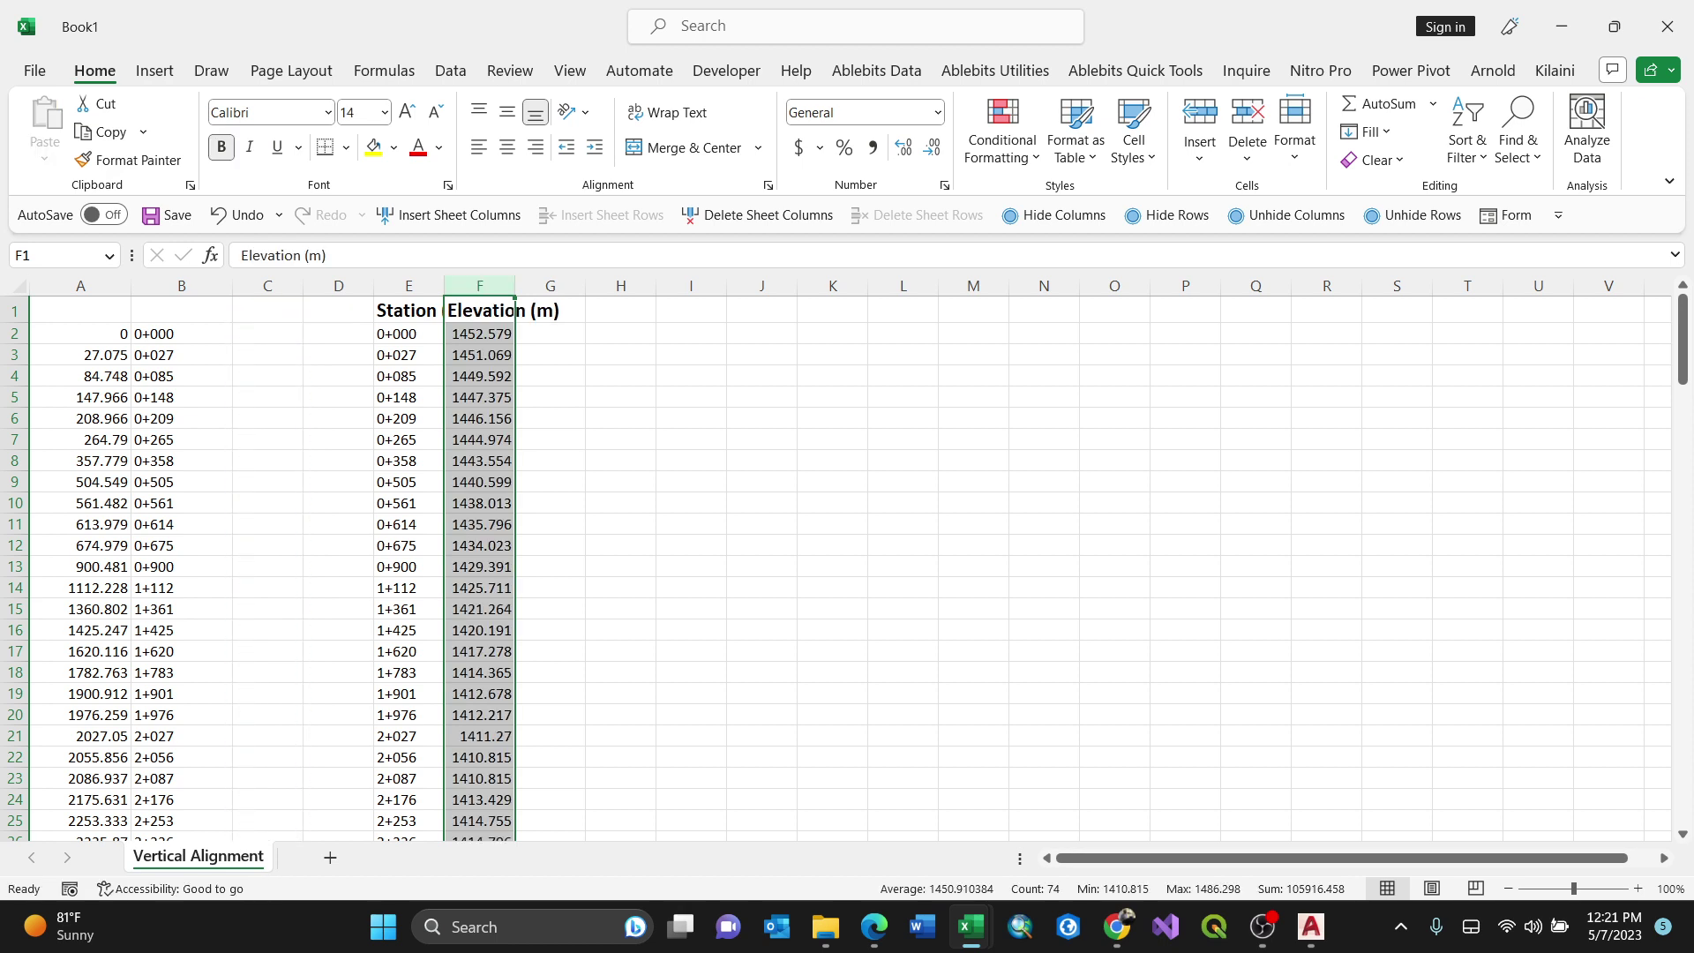
Step: Delete sheet columns A through D, leaving only the new station and elevation columns
left_click_drag(80, 286, 339, 285)
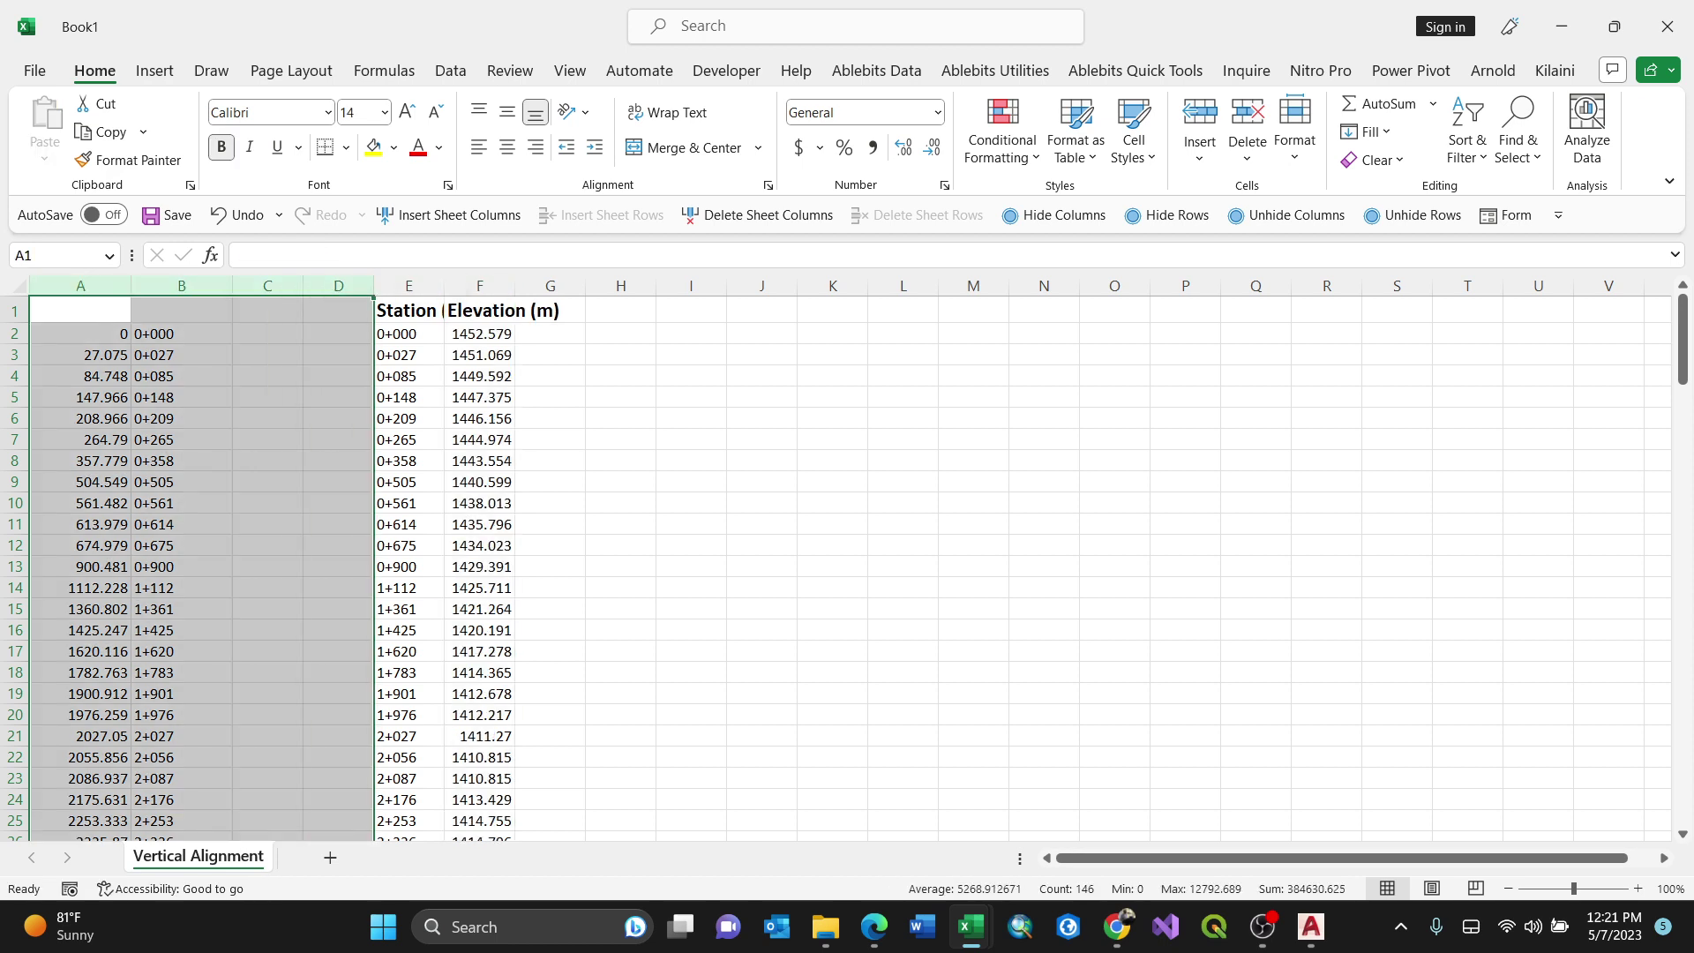
left_click(758, 215)
left_click(277, 376)
Step: Copy the whole station and elevation table A1:B74, including the headers
left_click_drag(64, 309, 146, 794)
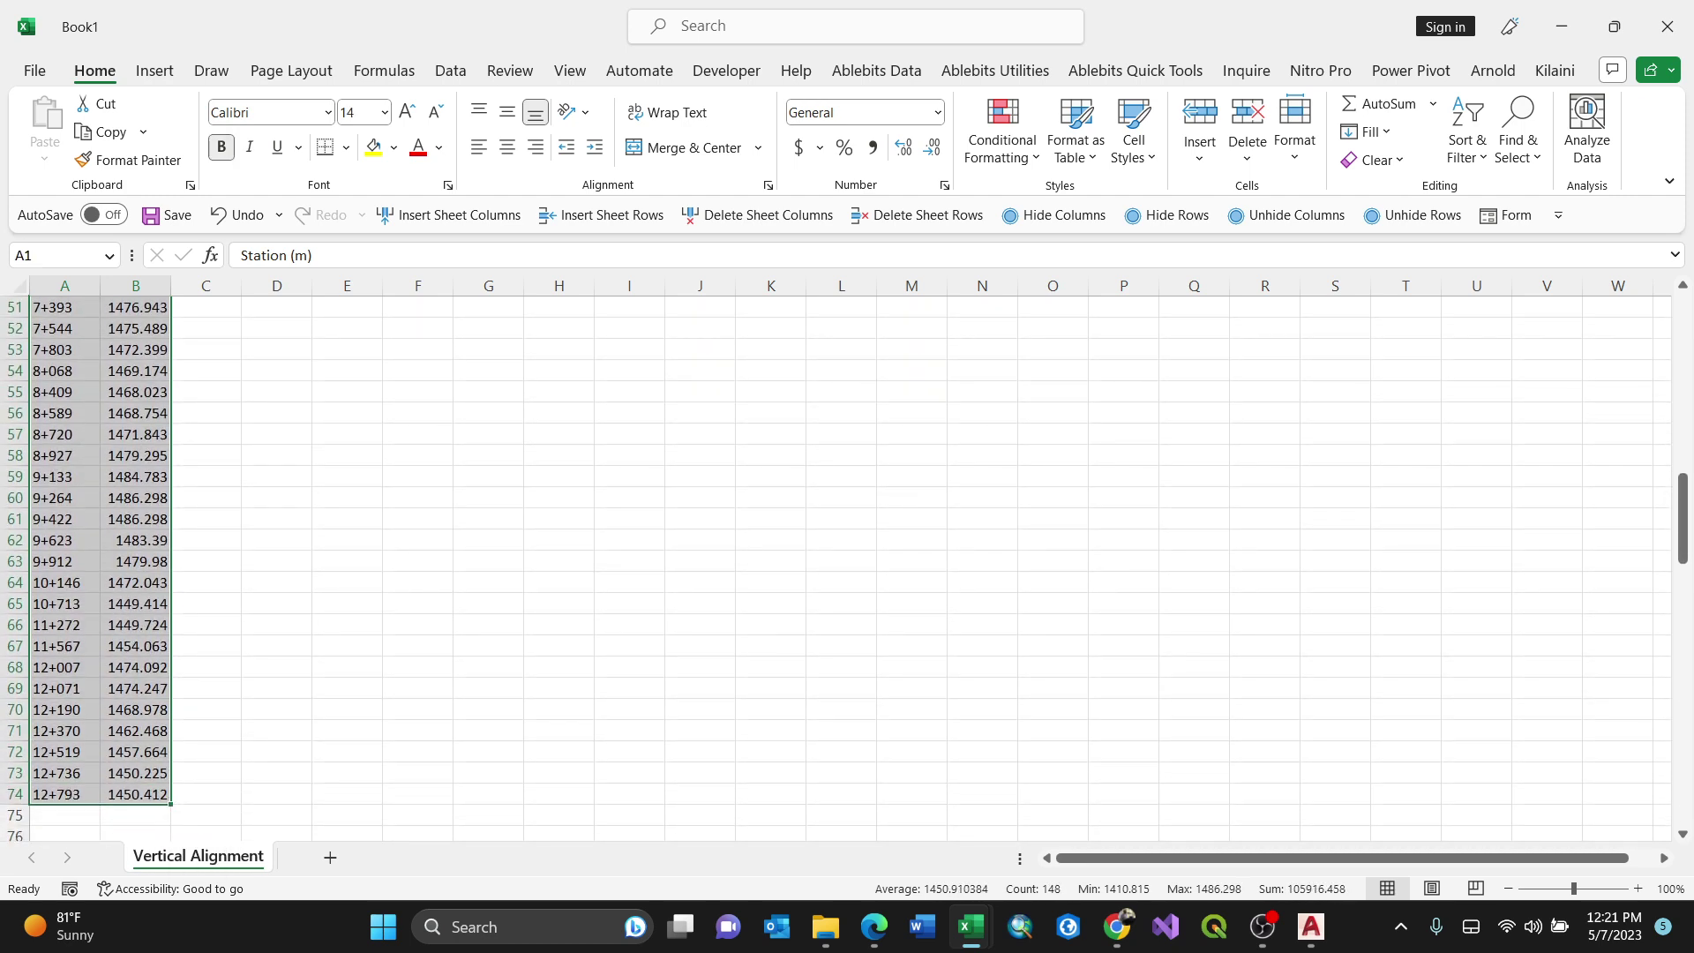
left_click(104, 131)
scroll(169, 311, "down", 5)
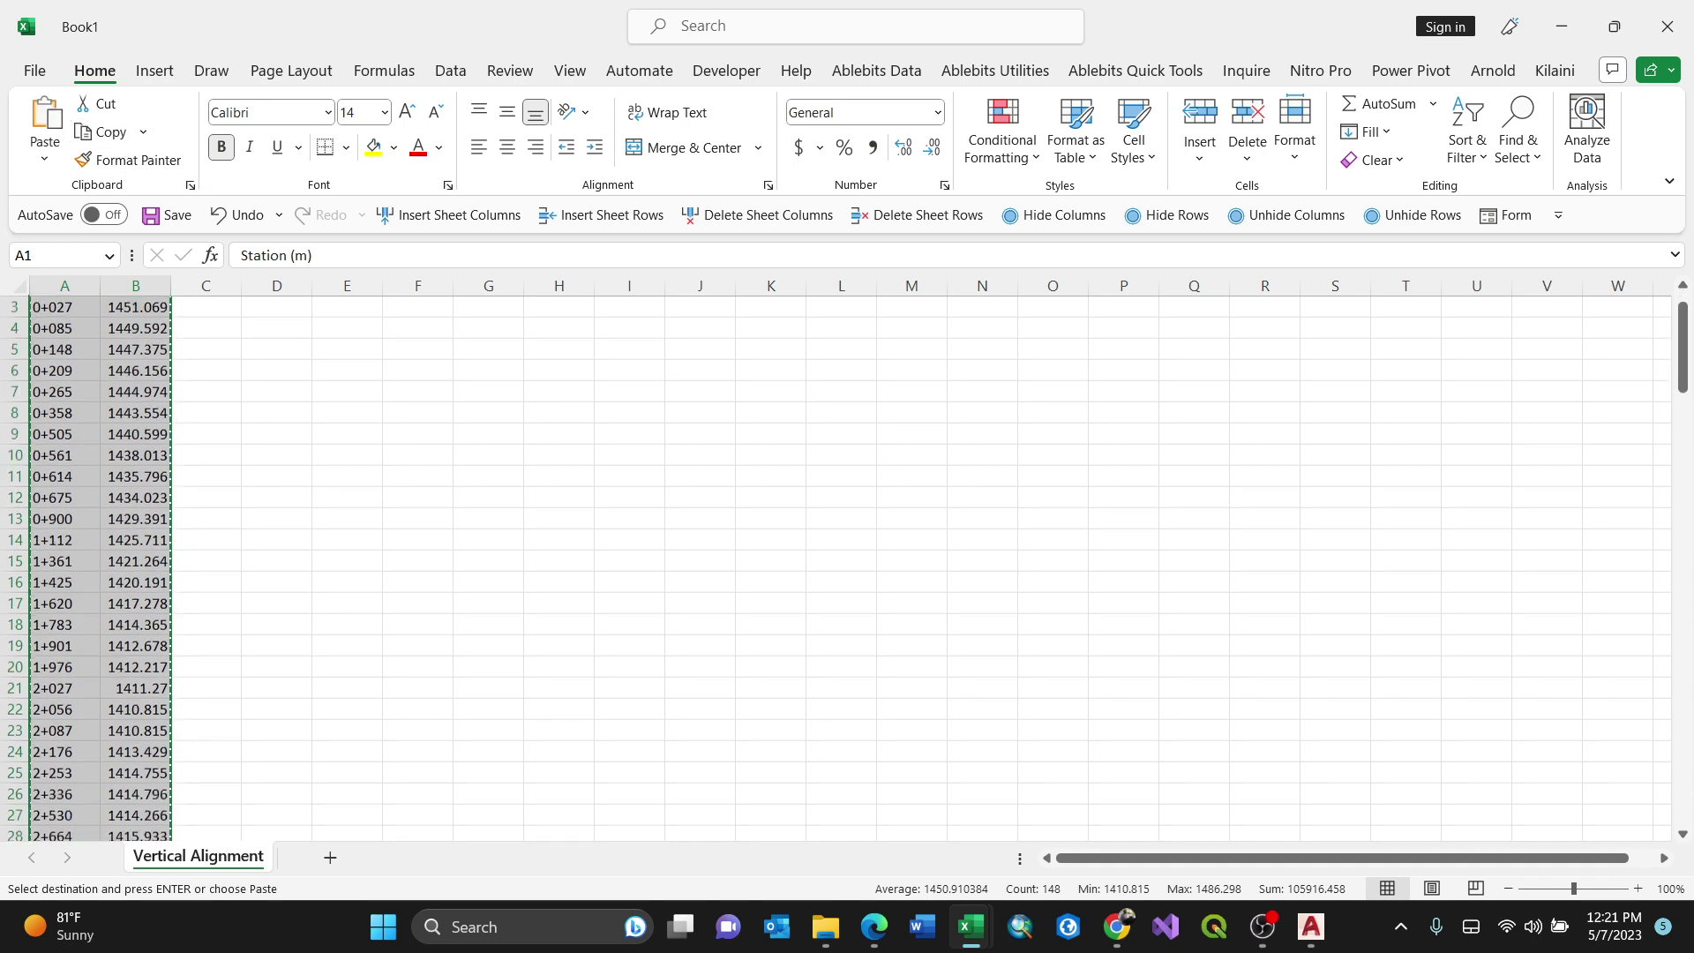
scroll(169, 310, "up", 4)
scroll(115, 309, "down", 14)
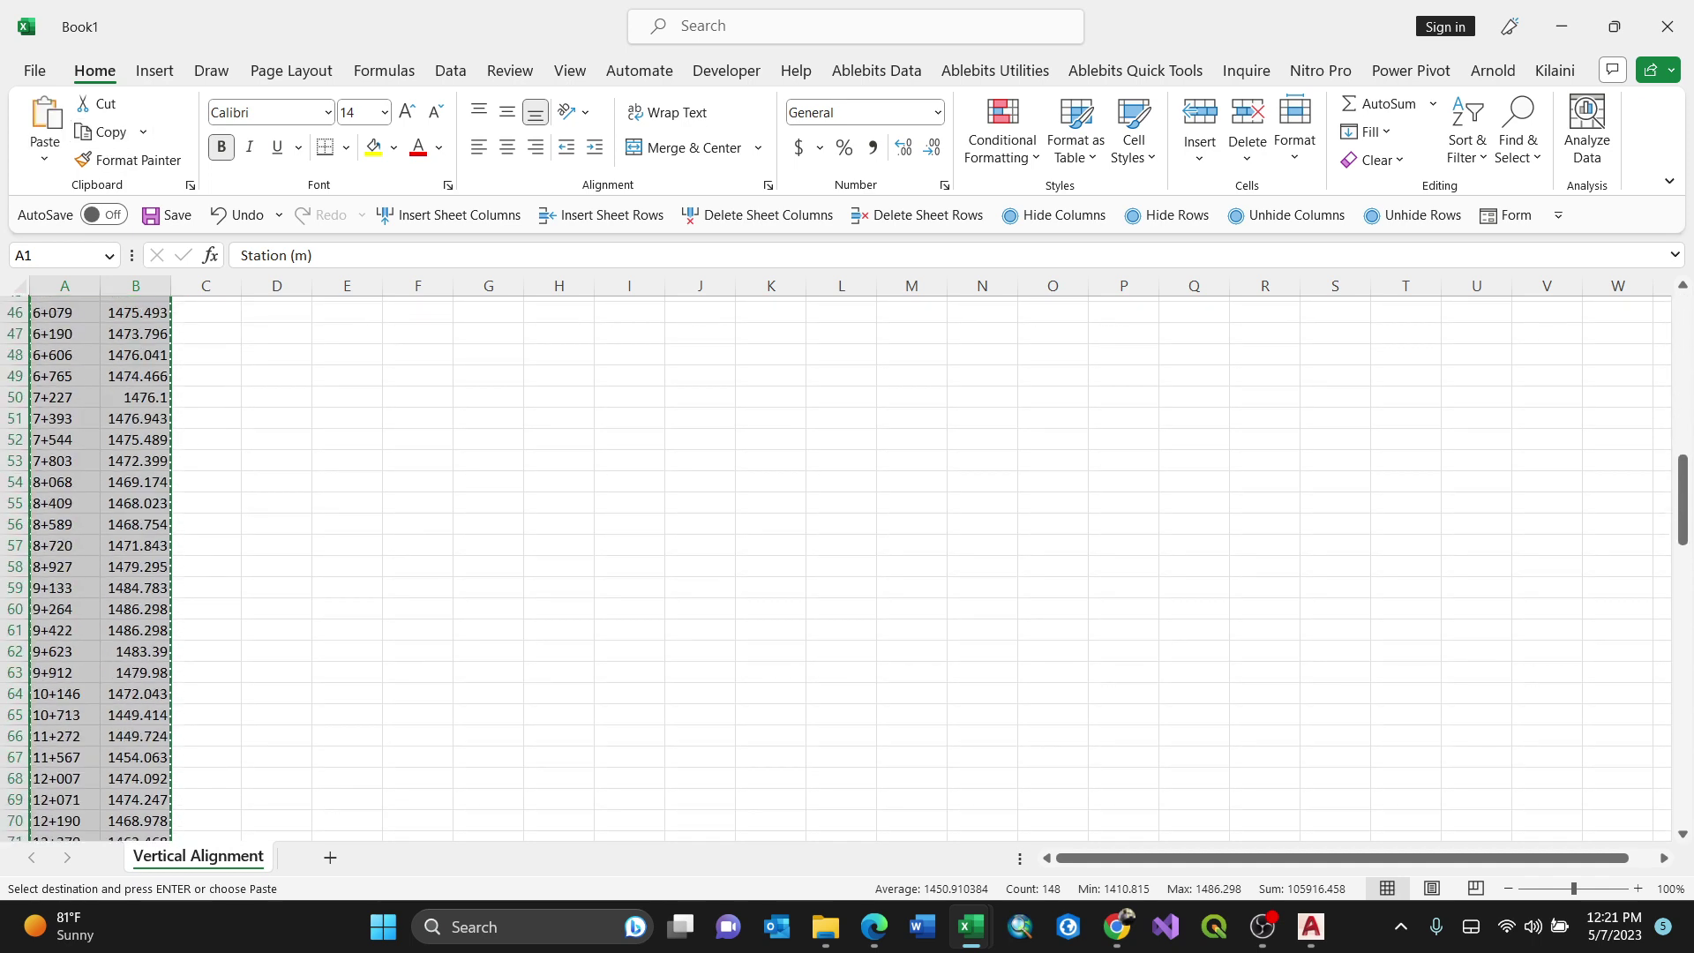
scroll(115, 309, "down", 3)
left_click(347, 715)
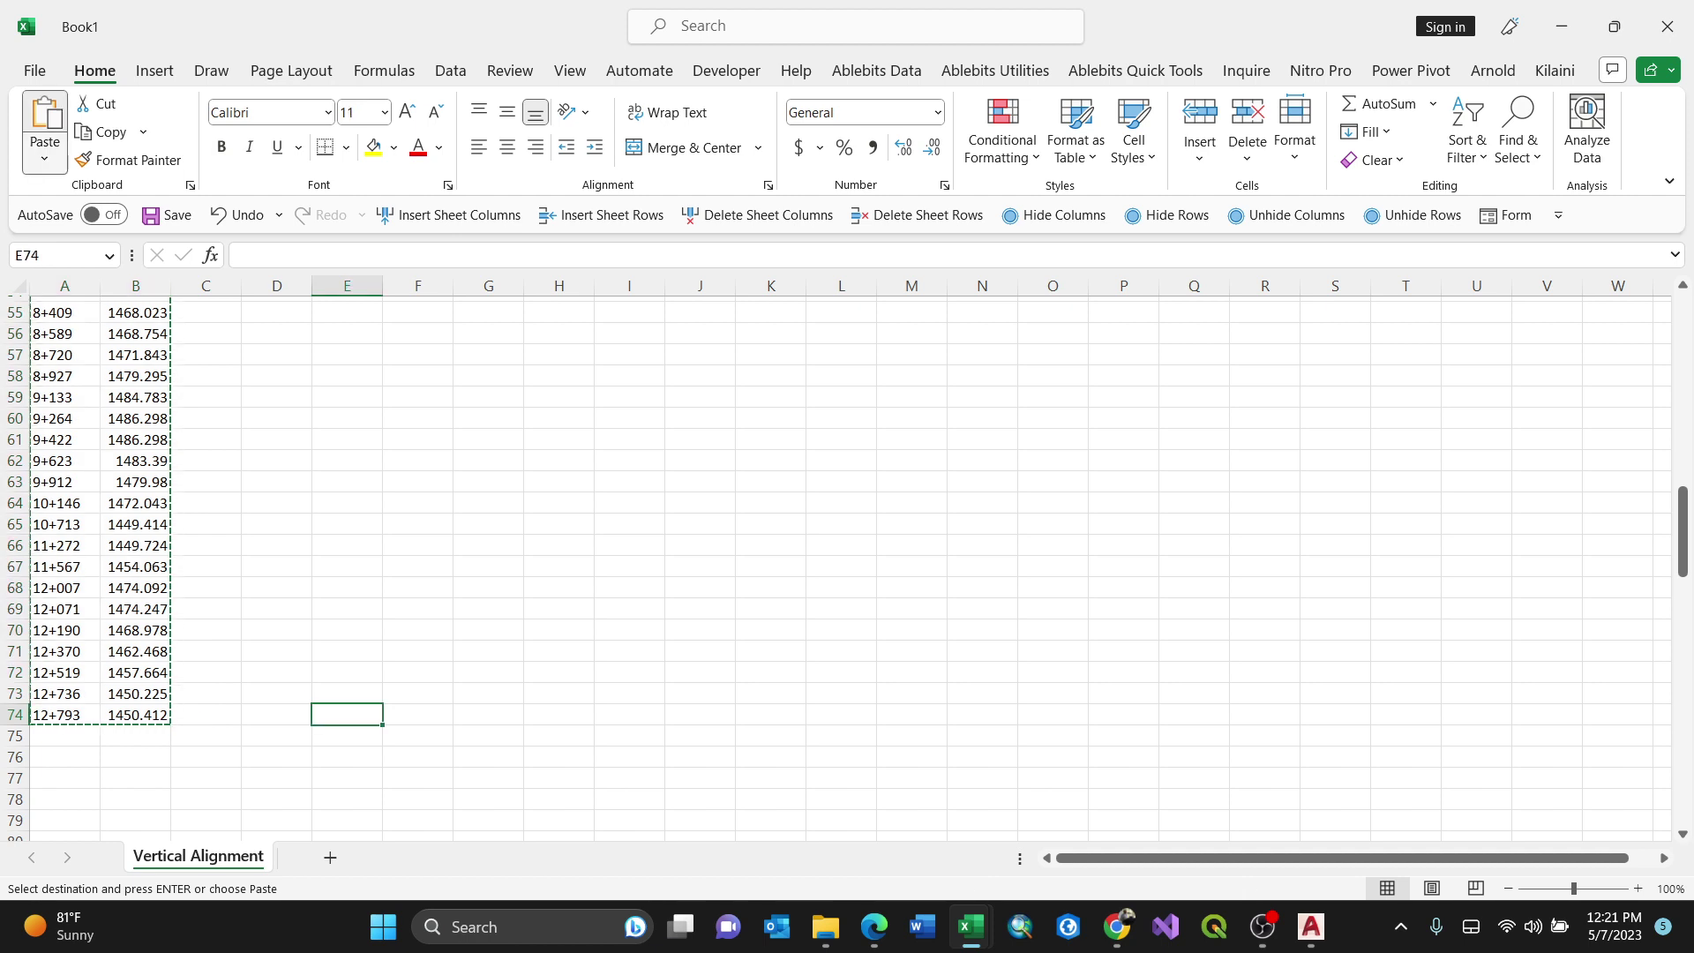
Step: Paste the copied station and elevation table transposed into rows 74 and 75, starting at E74
left_click(44, 157)
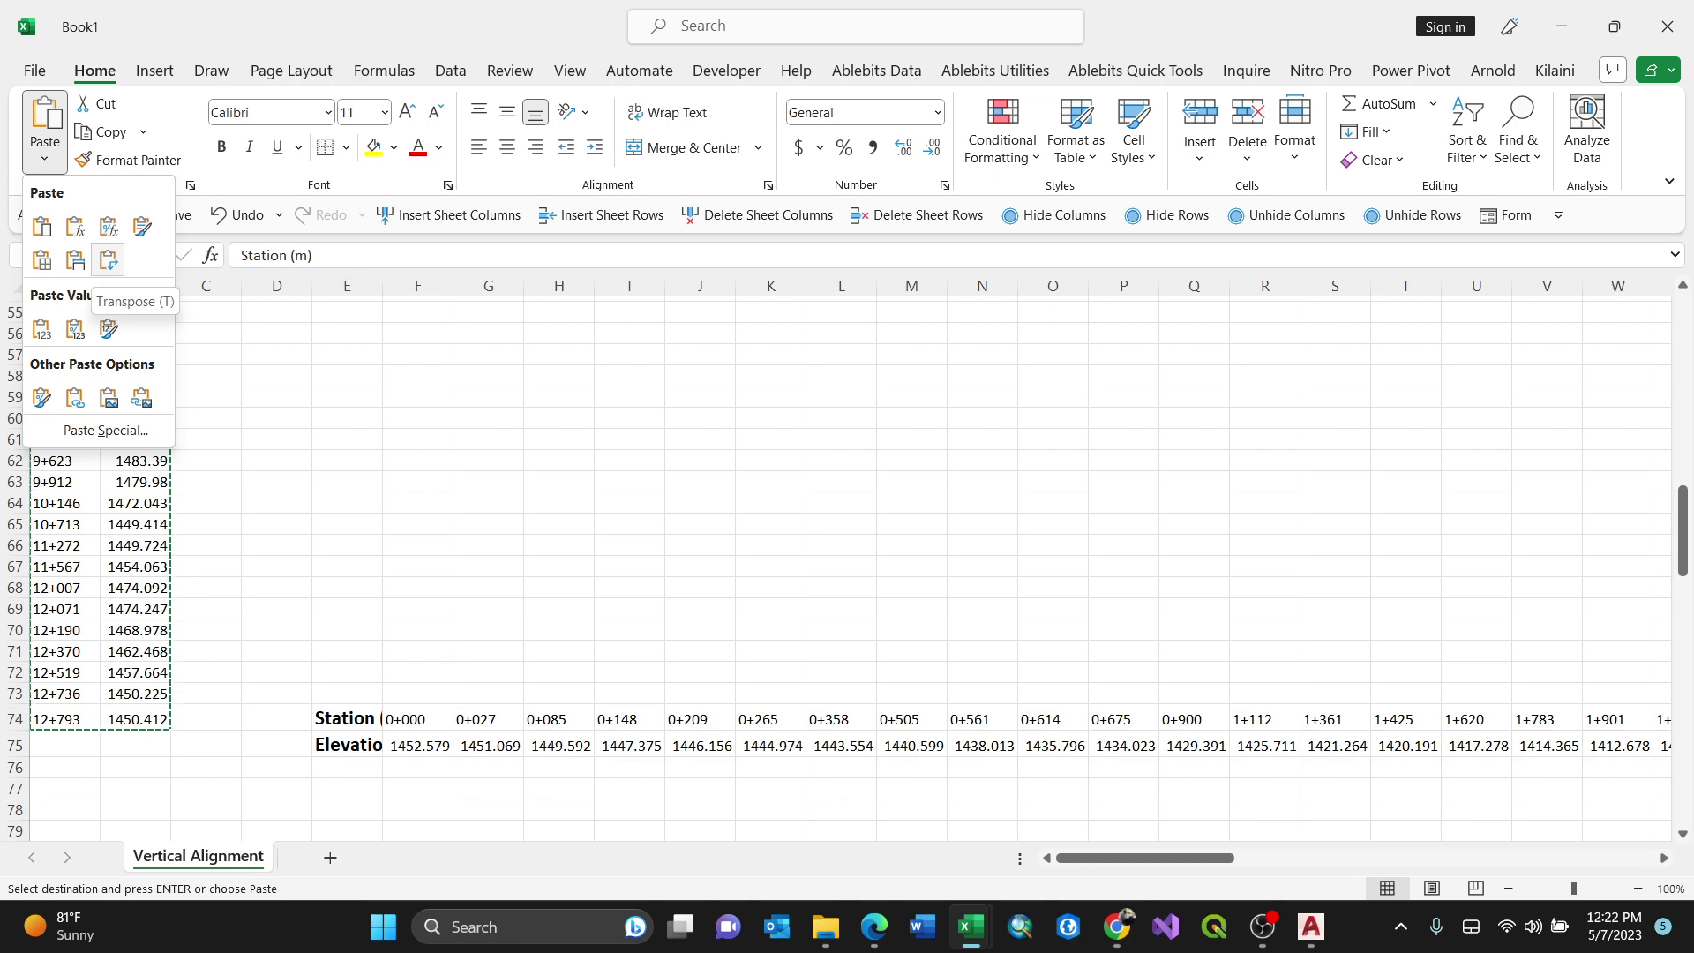
left_click(108, 259)
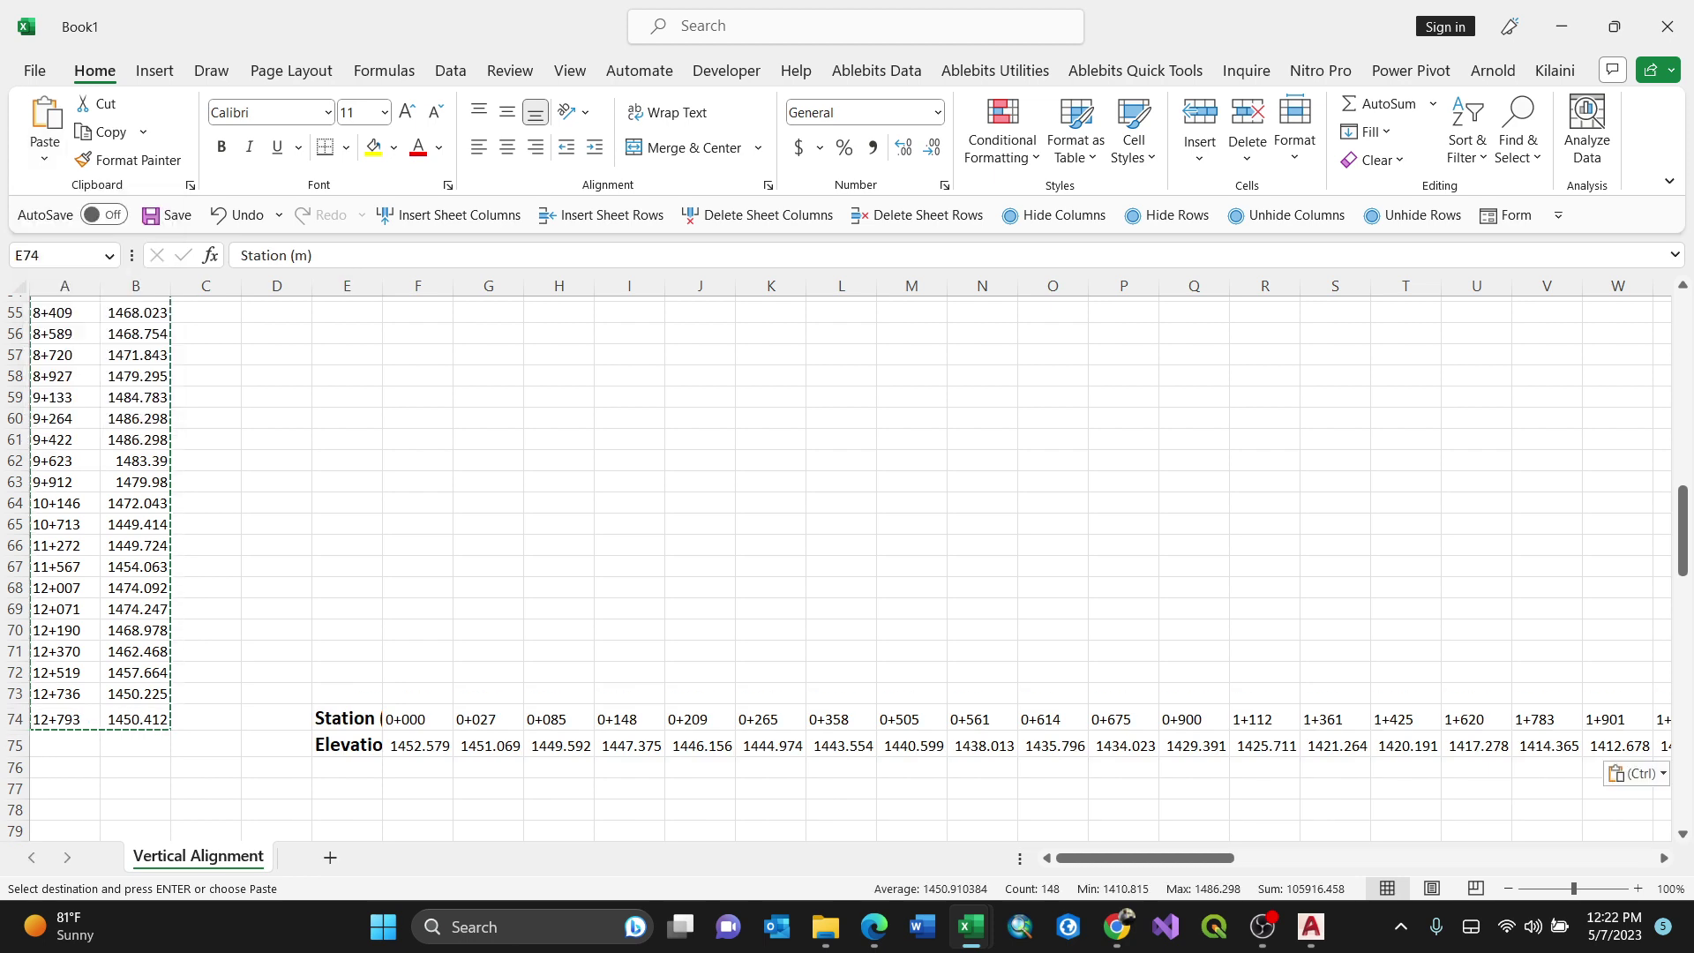
key("ctrl+a")
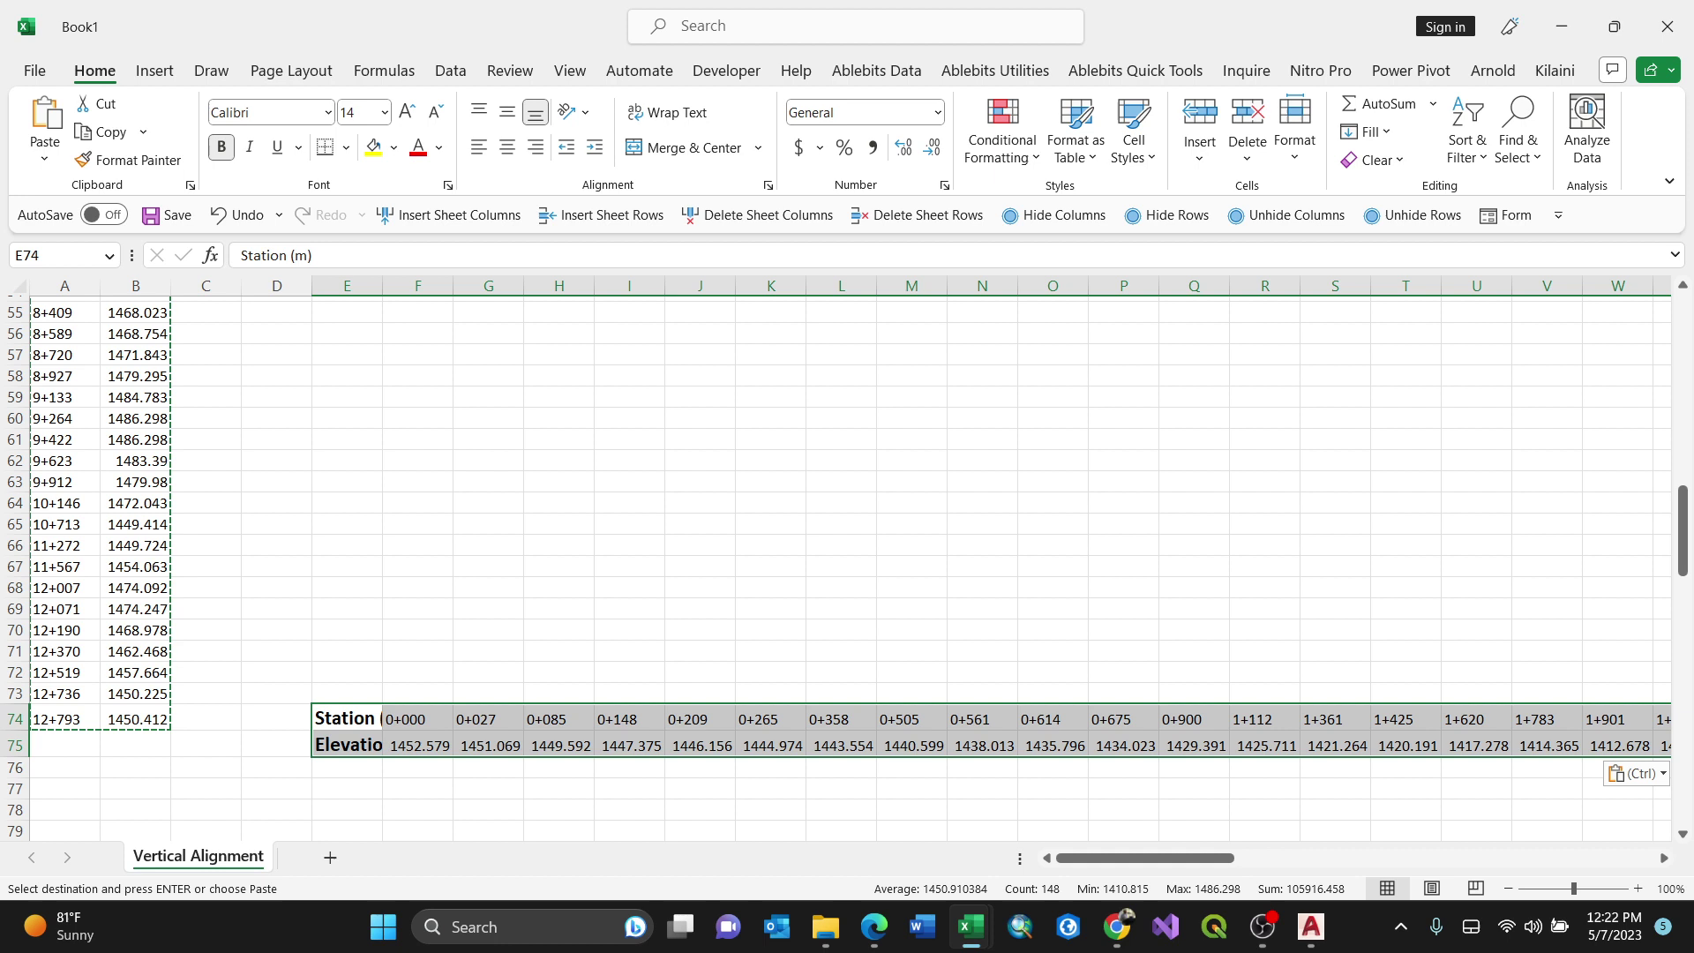
mouse_move(1171, 857)
left_mouse_down()
mouse_move(1195, 857)
mouse_move(1171, 857)
left_mouse_up()
Step: Switch to Civil 3D to examine the bands of station and elevation labels beneath the profile view, and return to Excel
left_click(1311, 926)
scroll(922, 673, "down", 2)
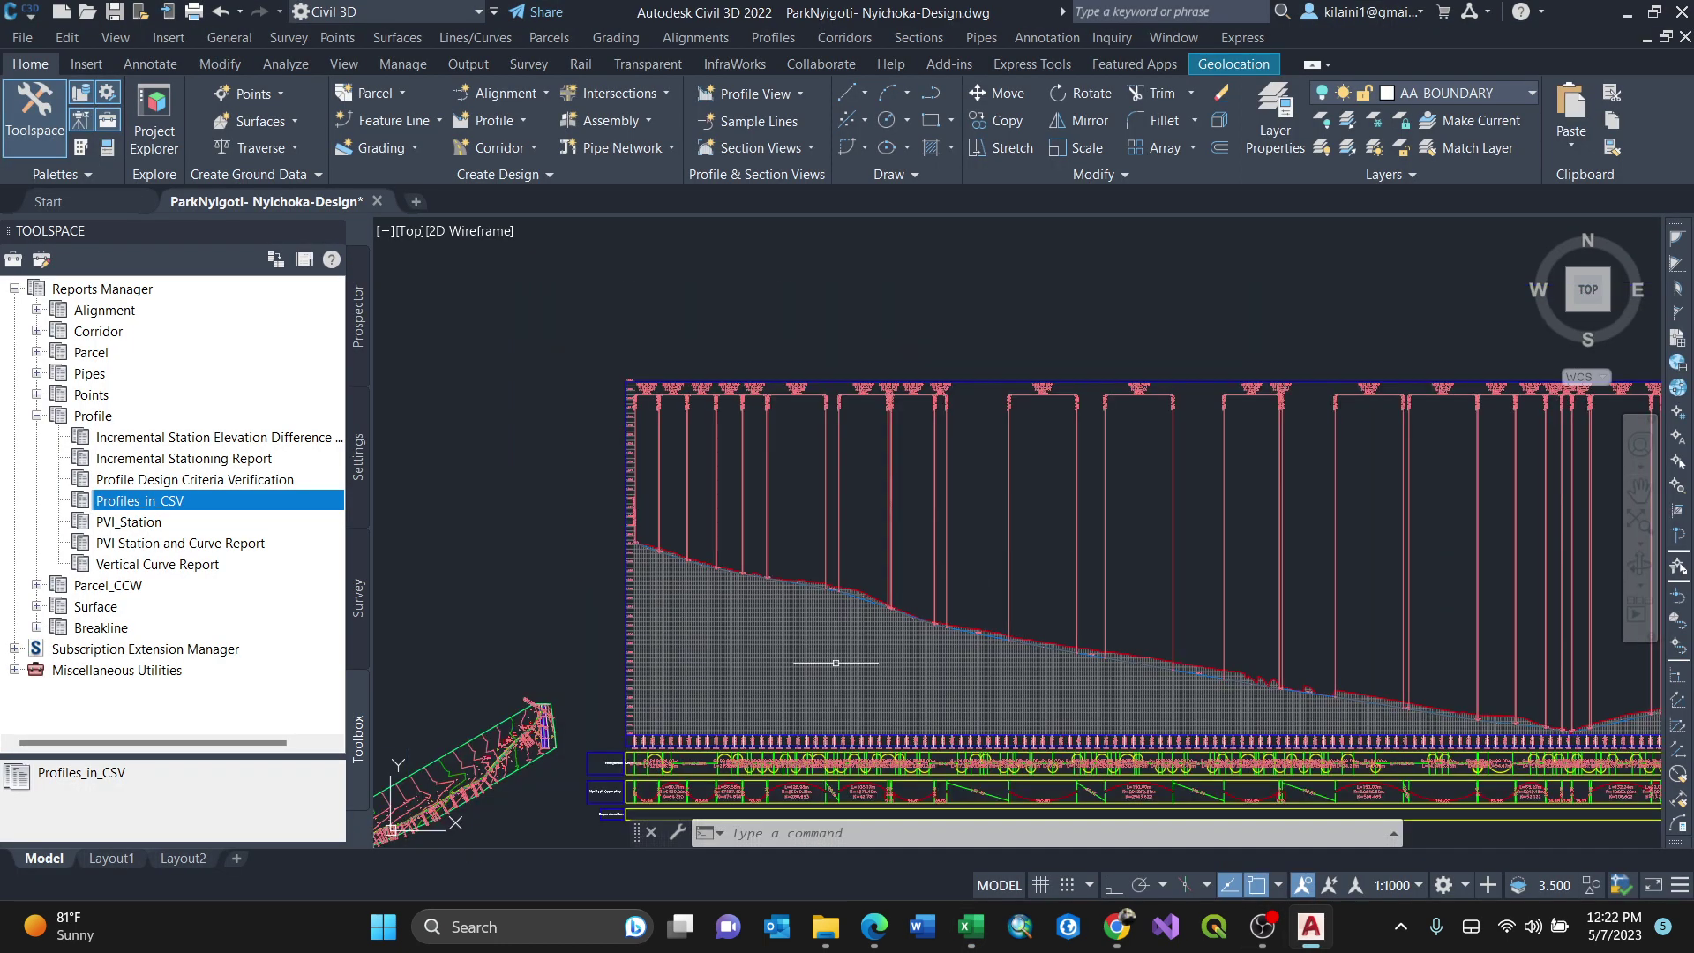
scroll(733, 742, "up", 3)
scroll(774, 732, "up", 2)
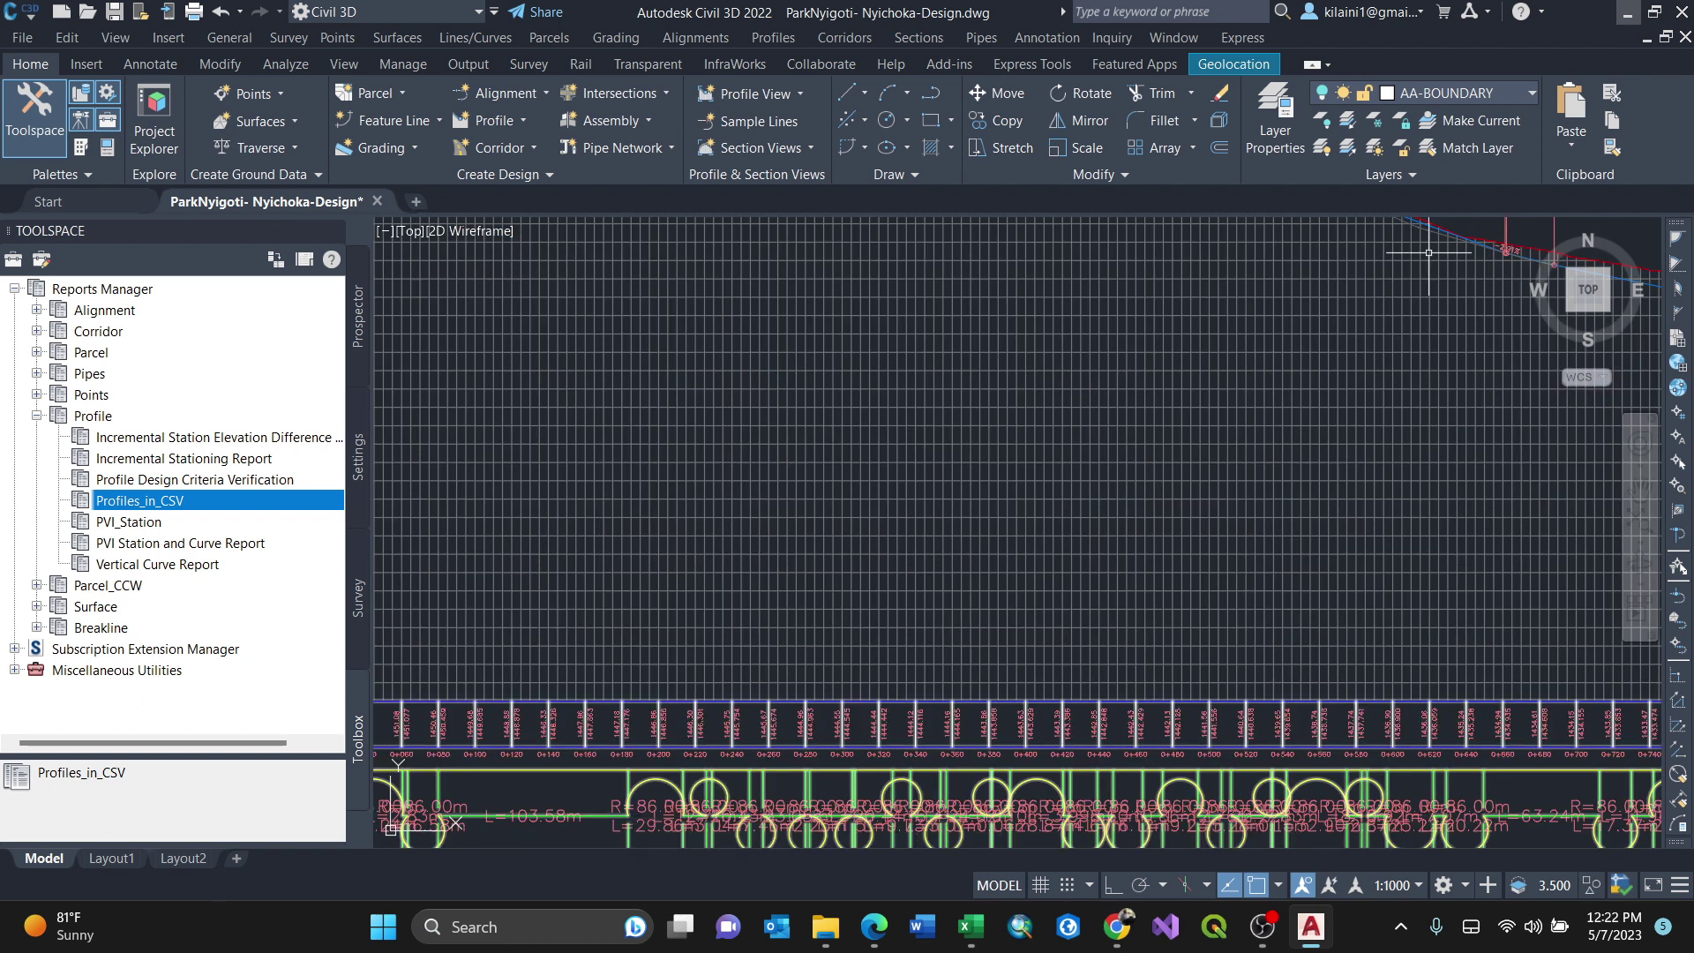
left_click(1628, 12)
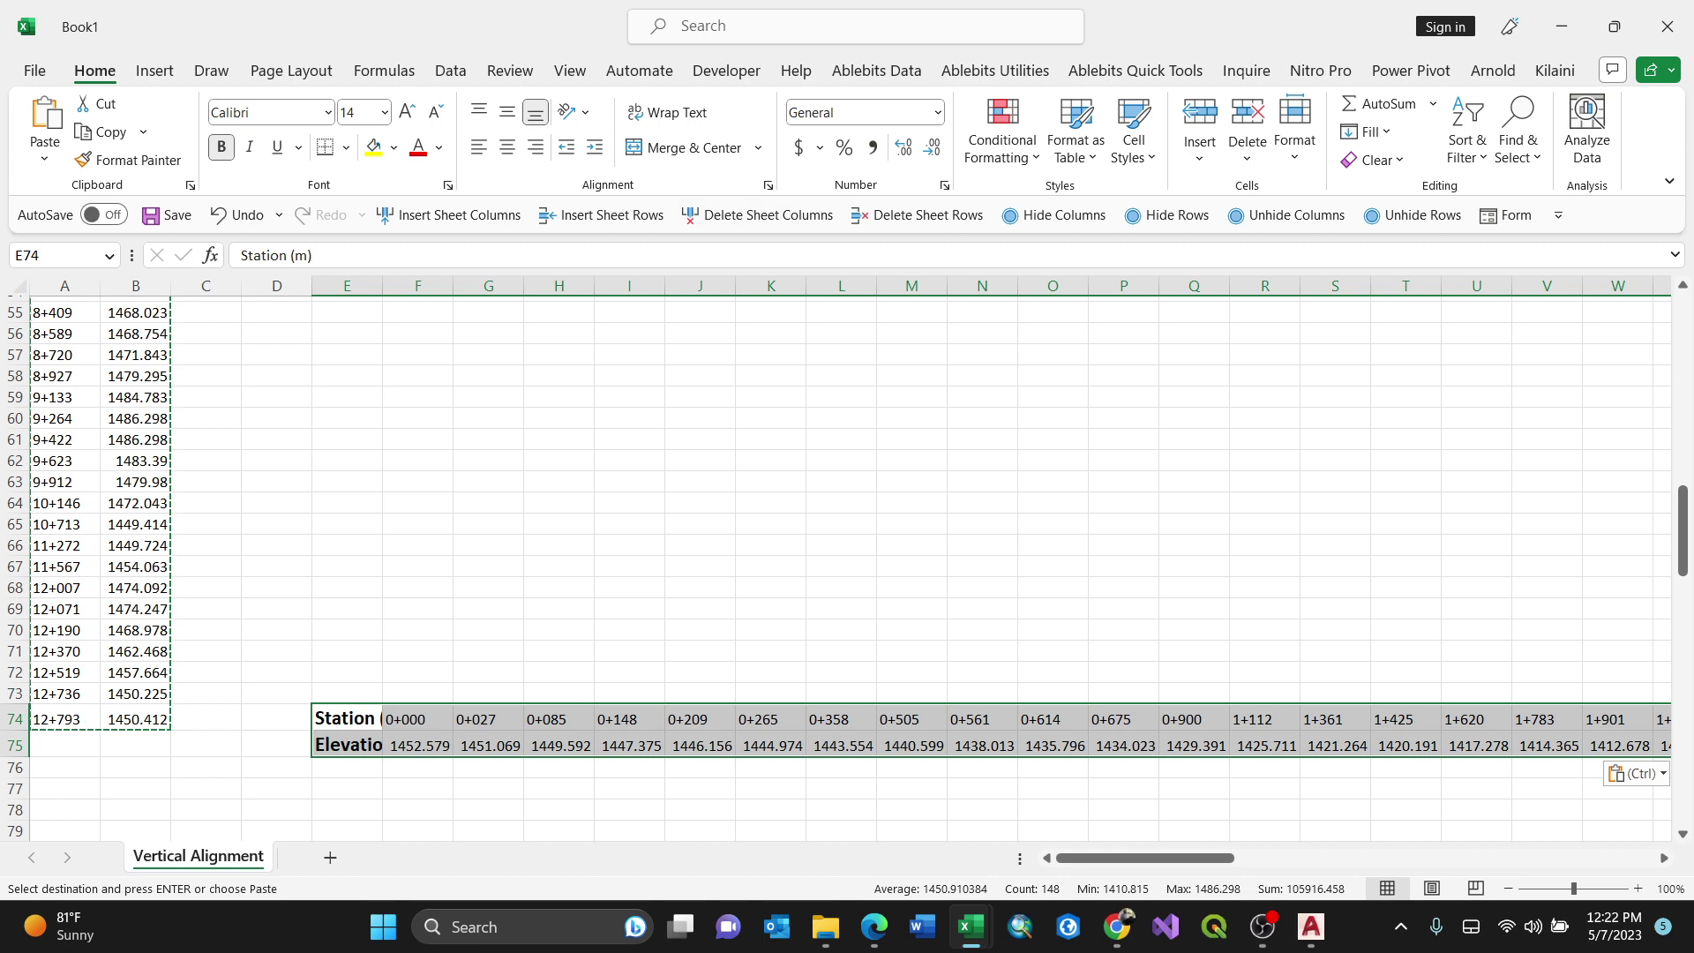
Step: Clear the copy selection and rotate the text of the whole transposed table to 90 degrees
right_click(414, 736)
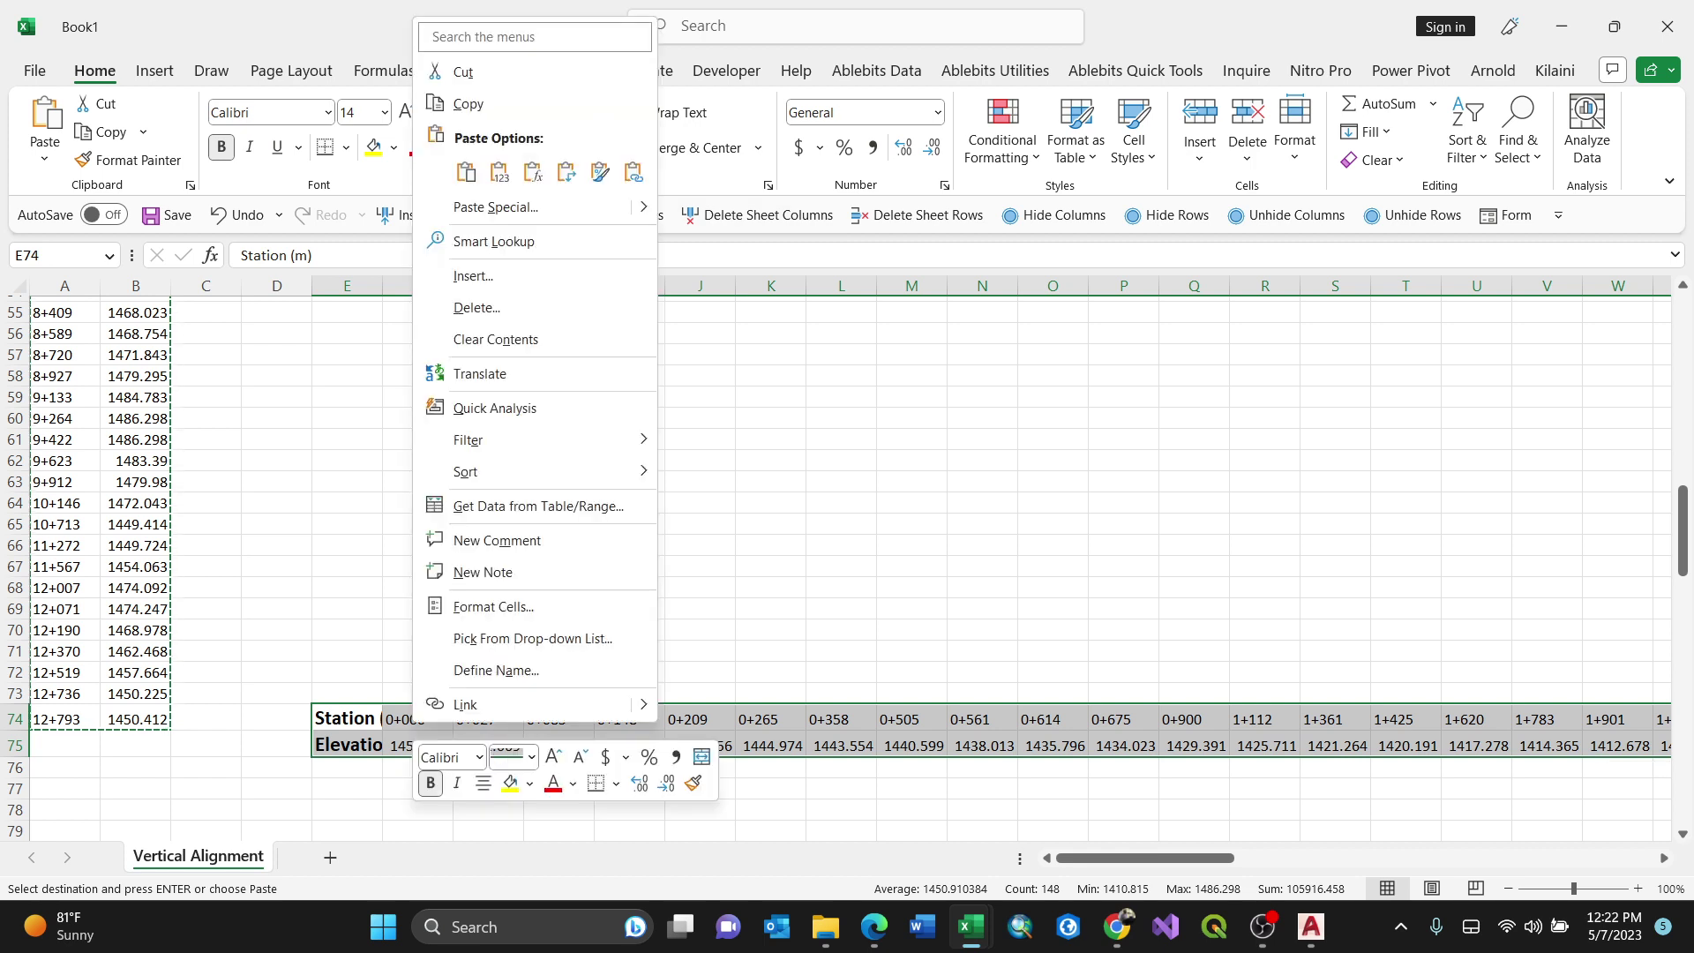
key("Escape")
key("Escape")
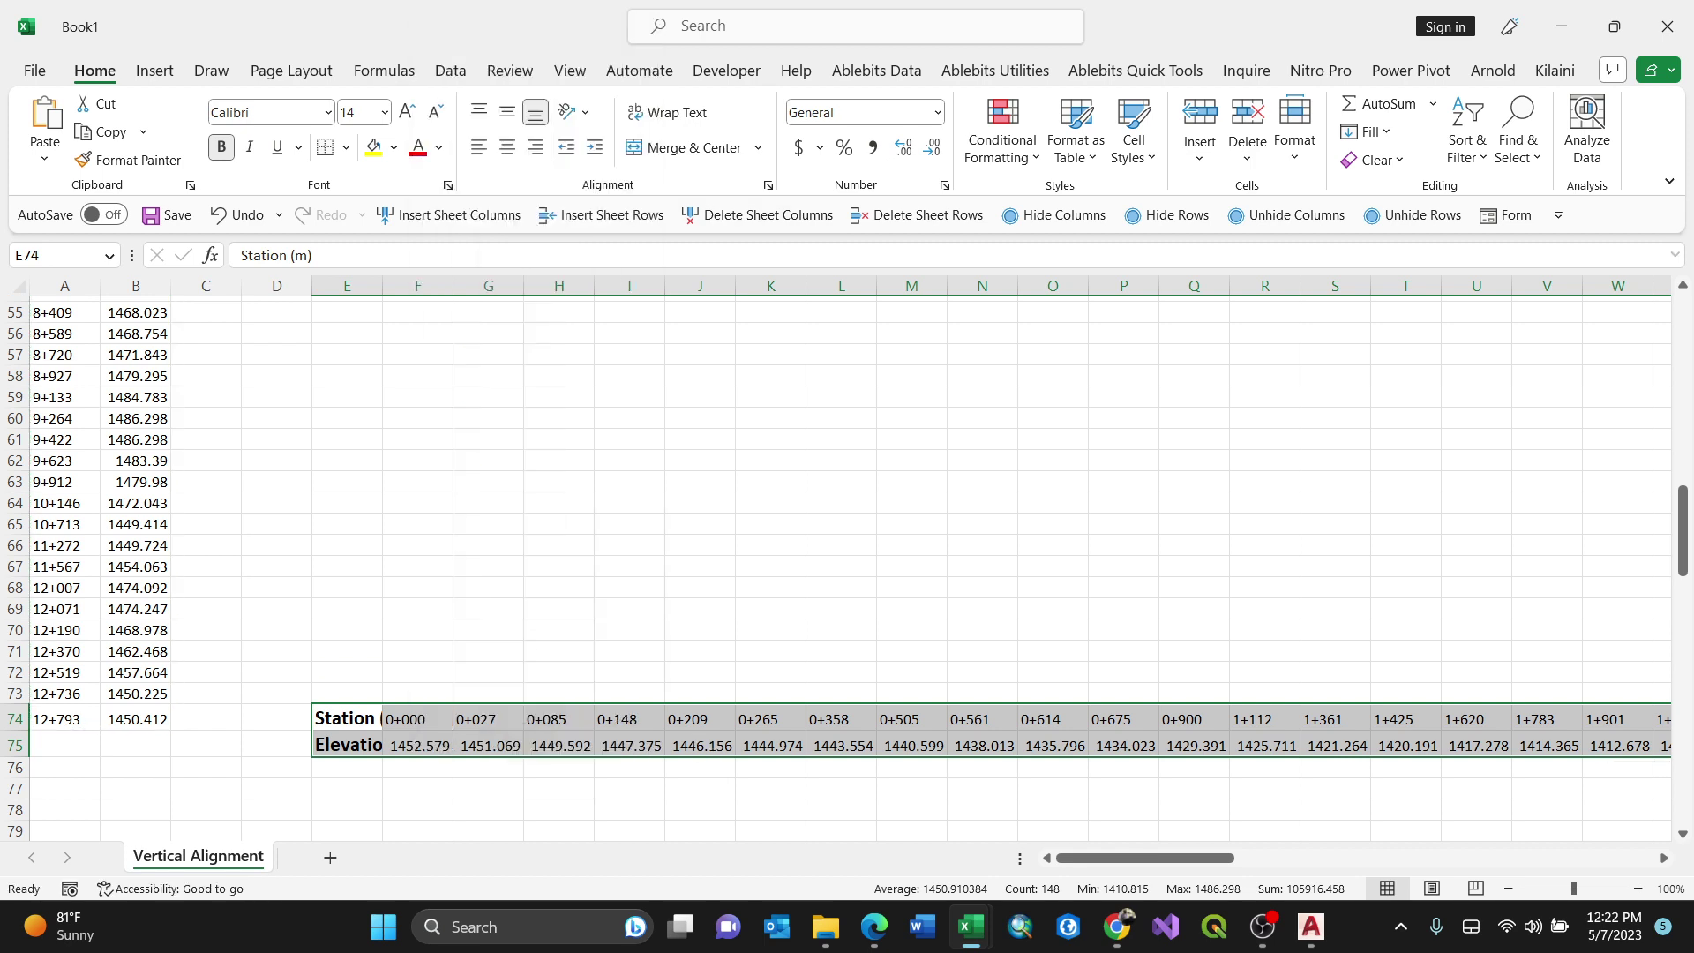
key("ctrl+1")
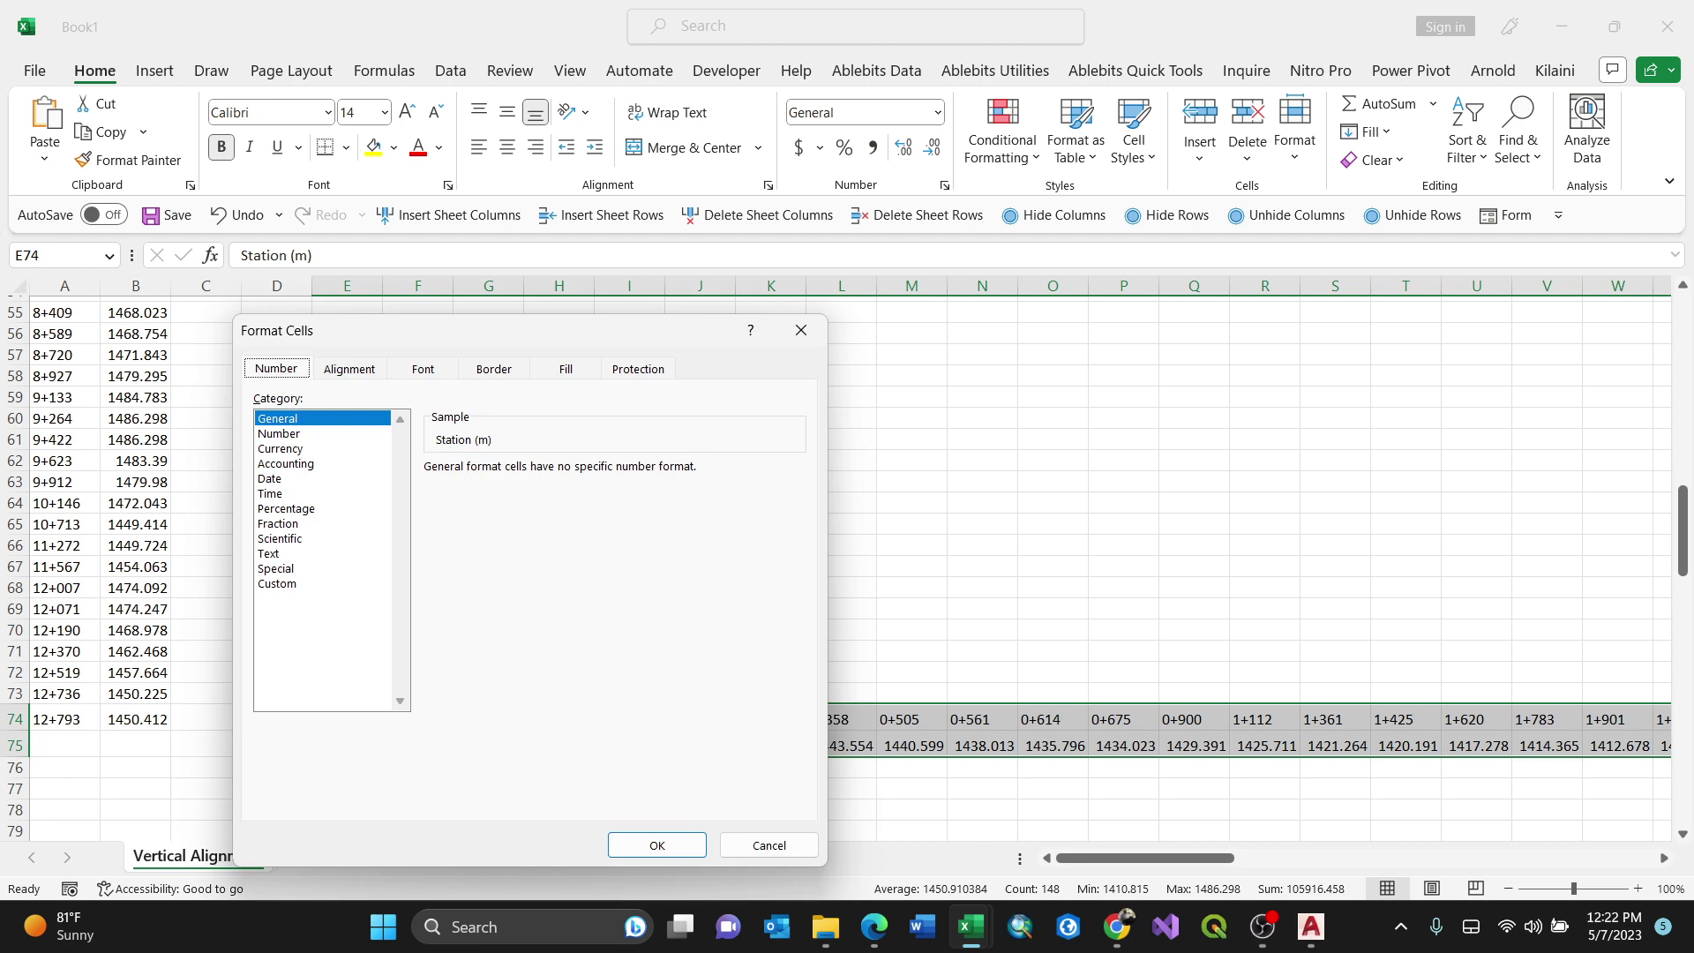
key("Right")
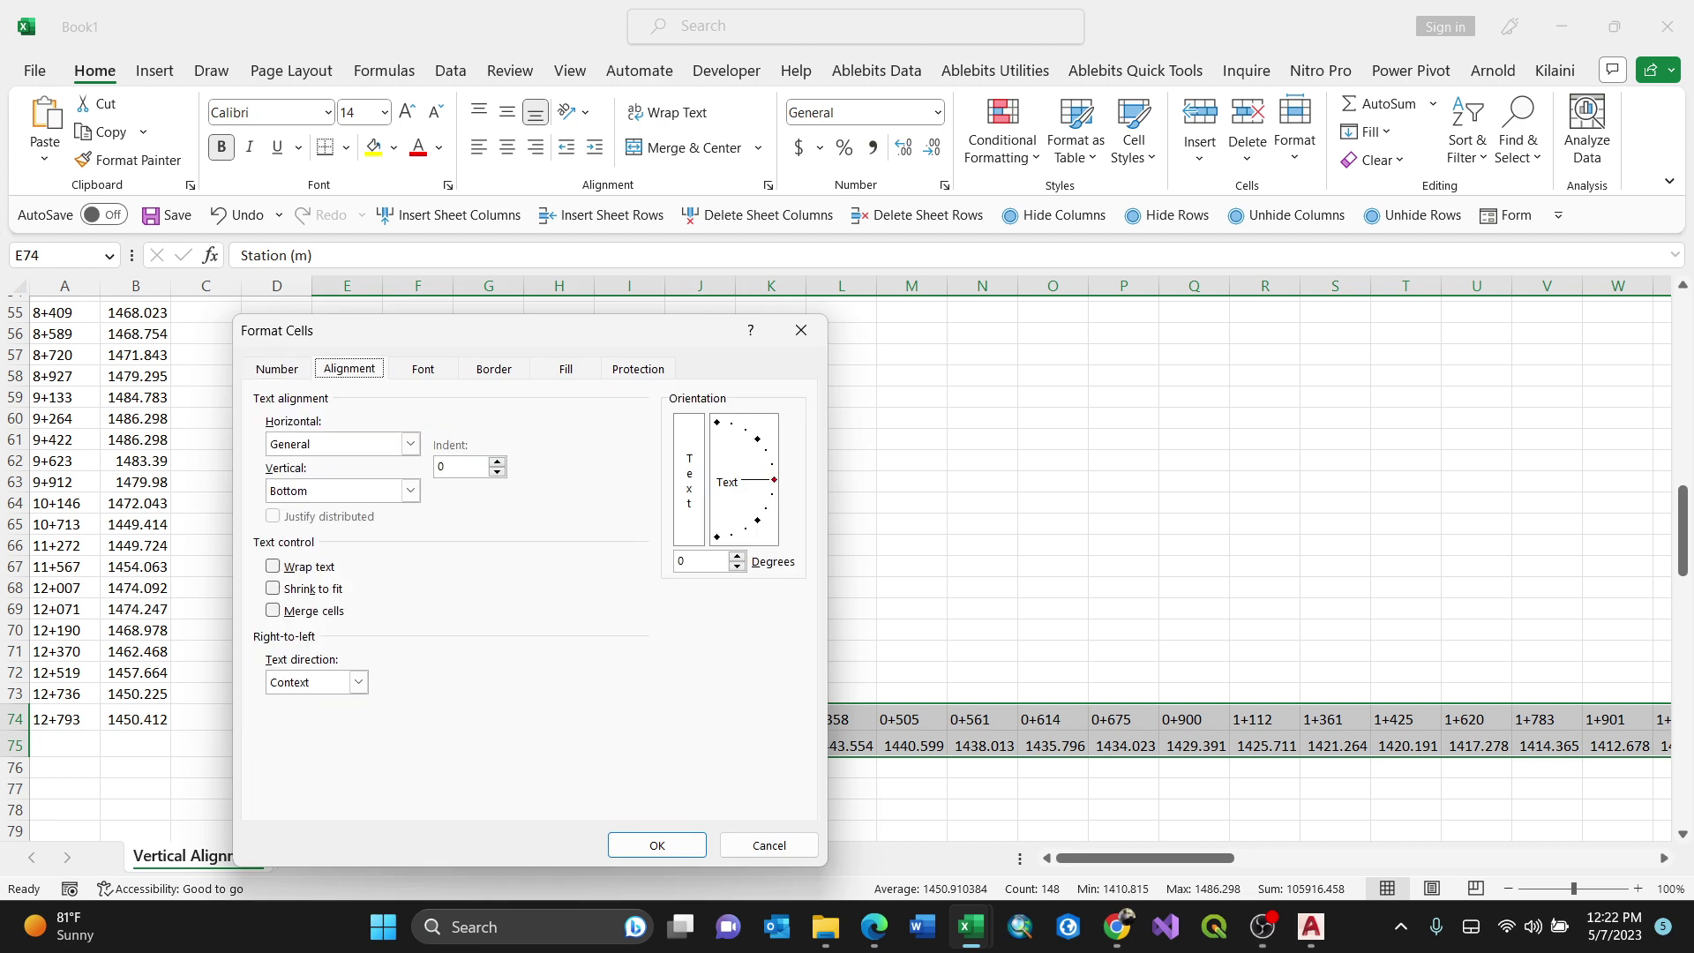
left_click_drag(773, 479, 716, 422)
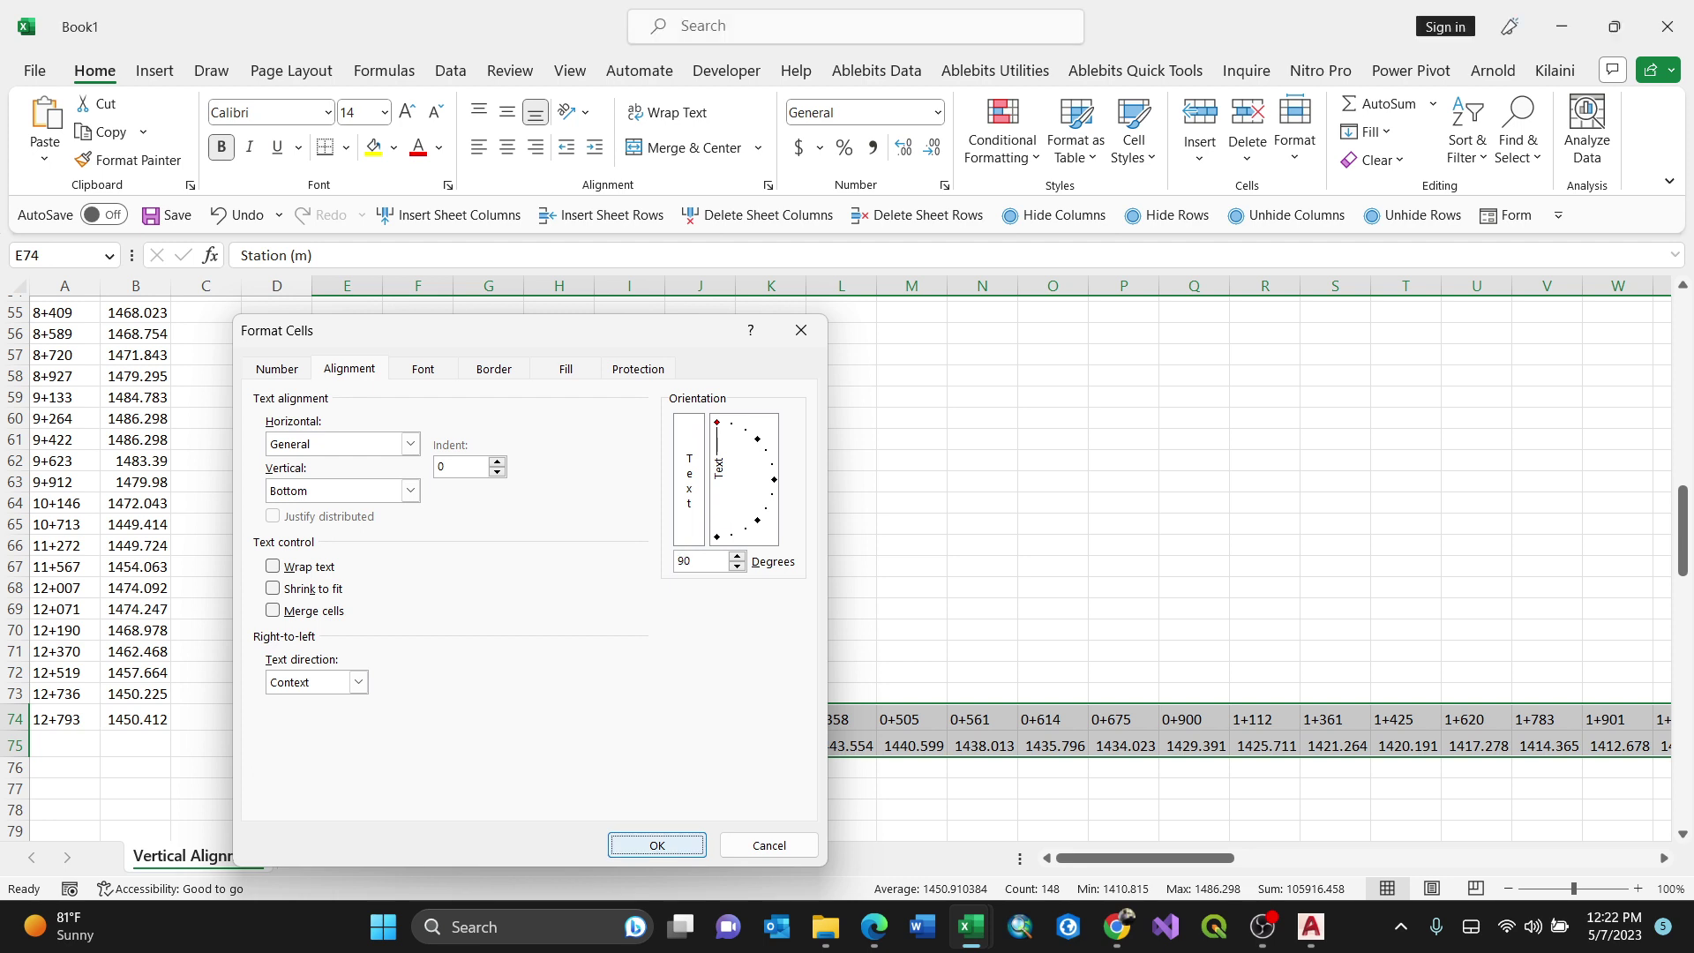
key("Return")
scroll(847, 565, "down", 1)
scroll(847, 565, "down", 2)
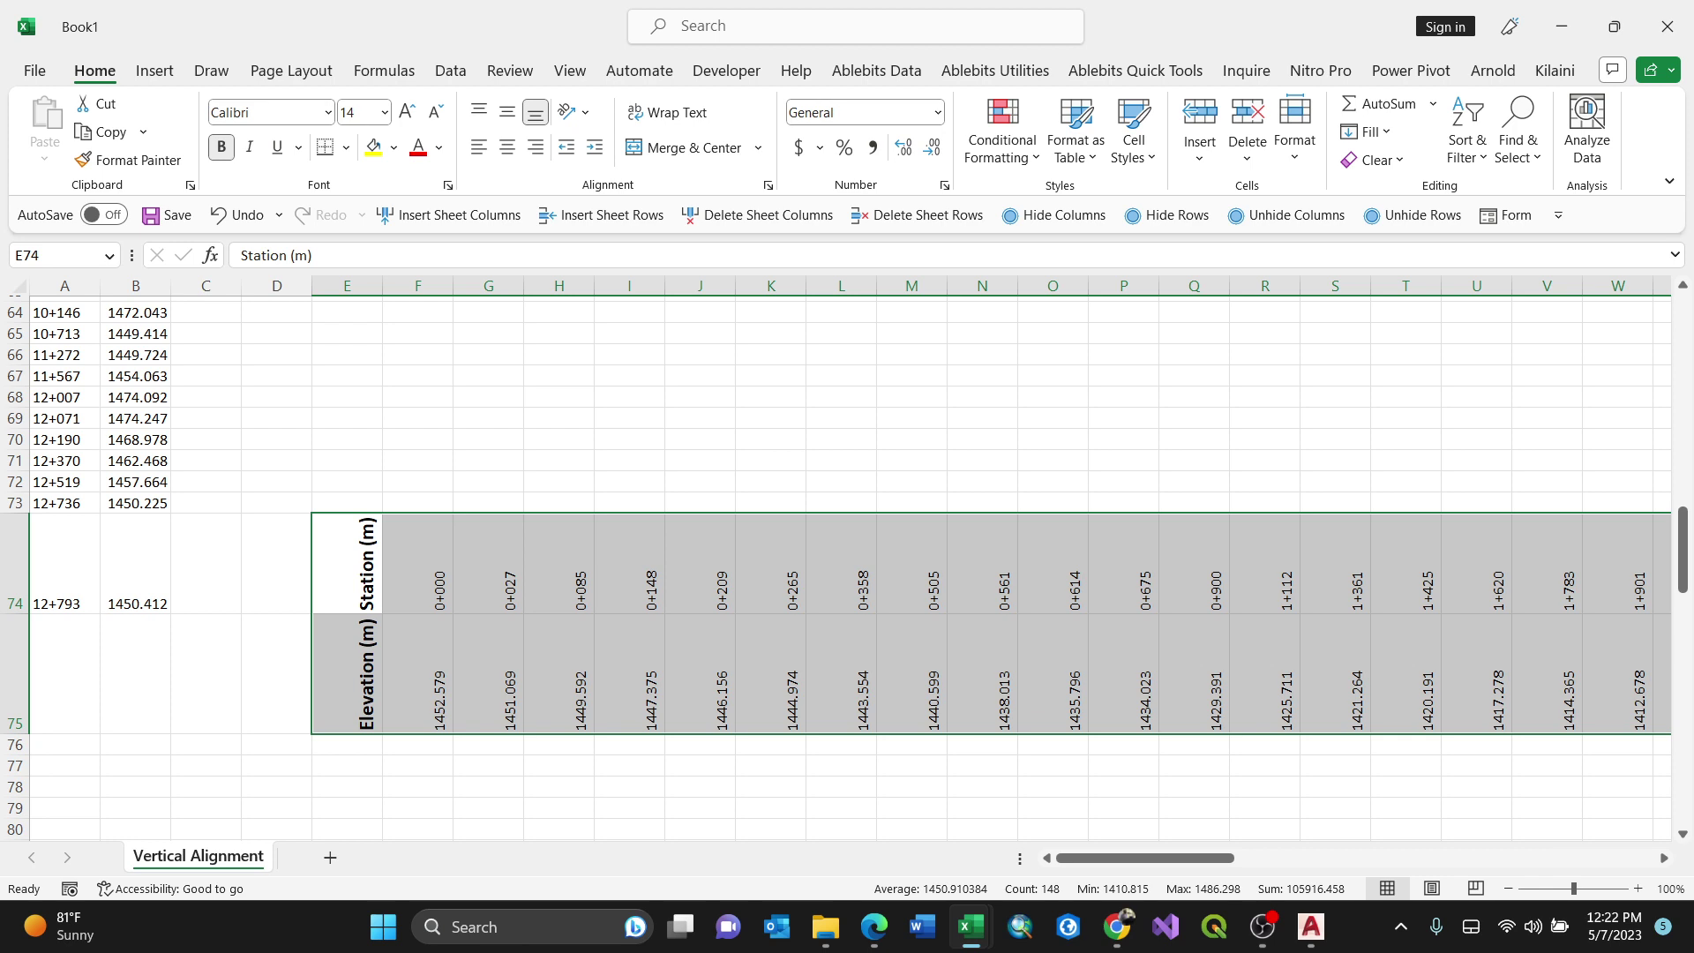
Step: Set the text orientation of header cells E74:E75 to 0 degrees and autofit the width of column E
left_click(347, 564)
left_click_drag(347, 564, 347, 674)
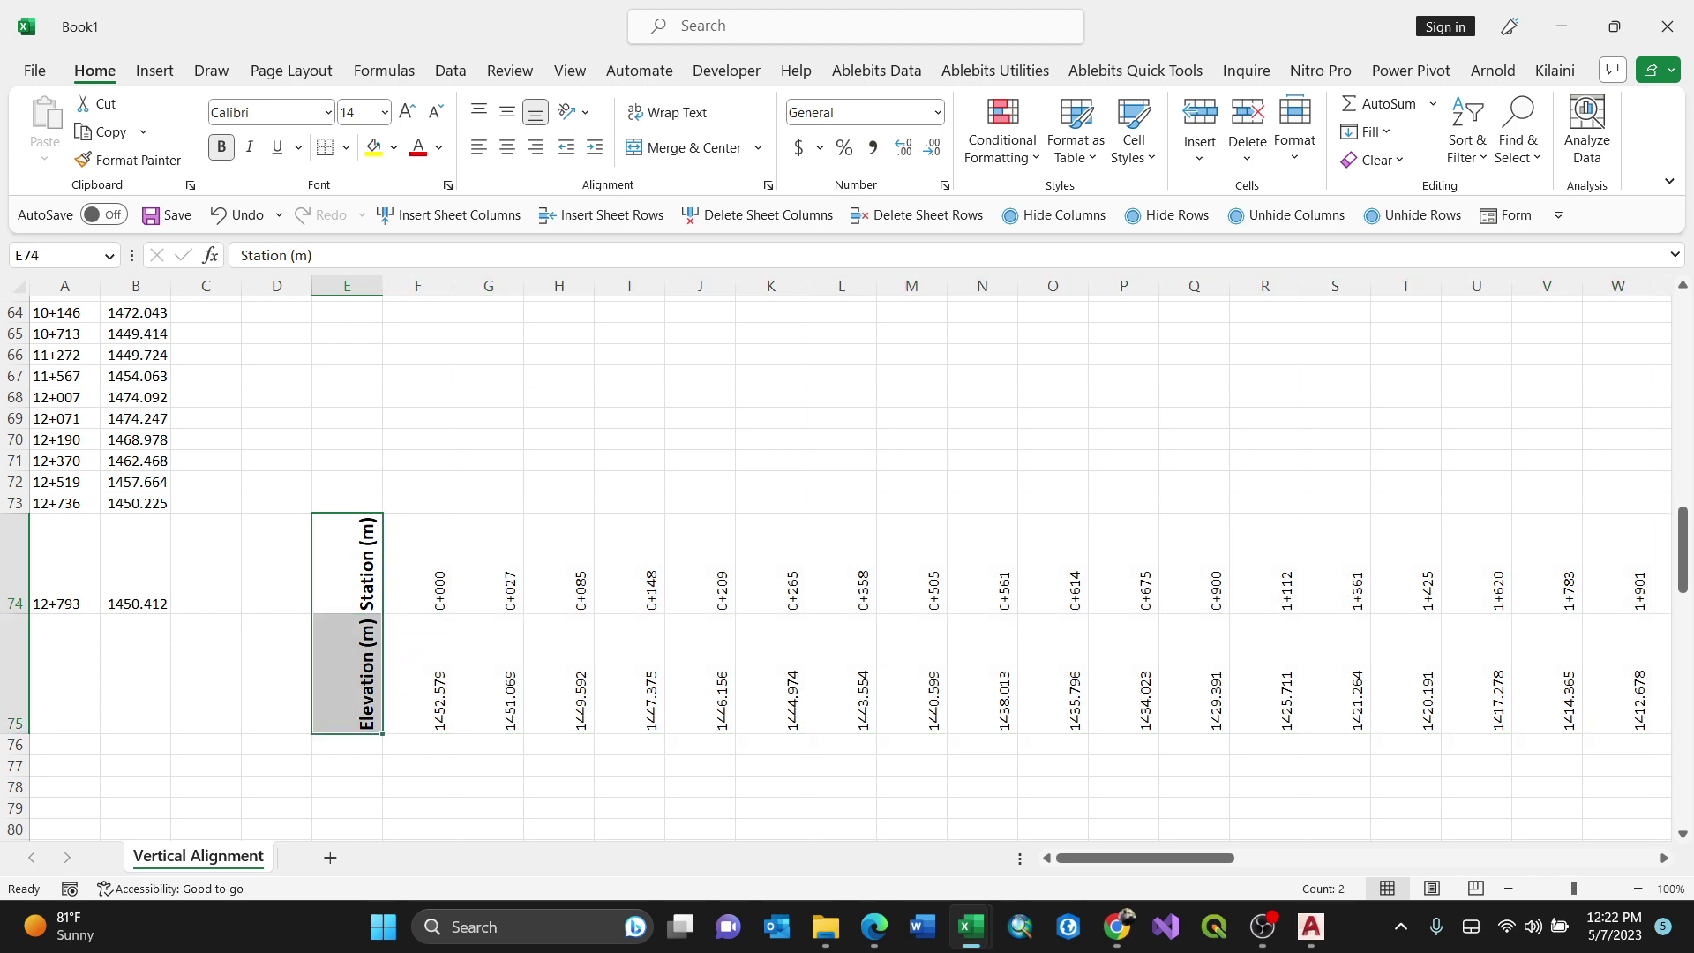
right_click(342, 607)
left_click(422, 781)
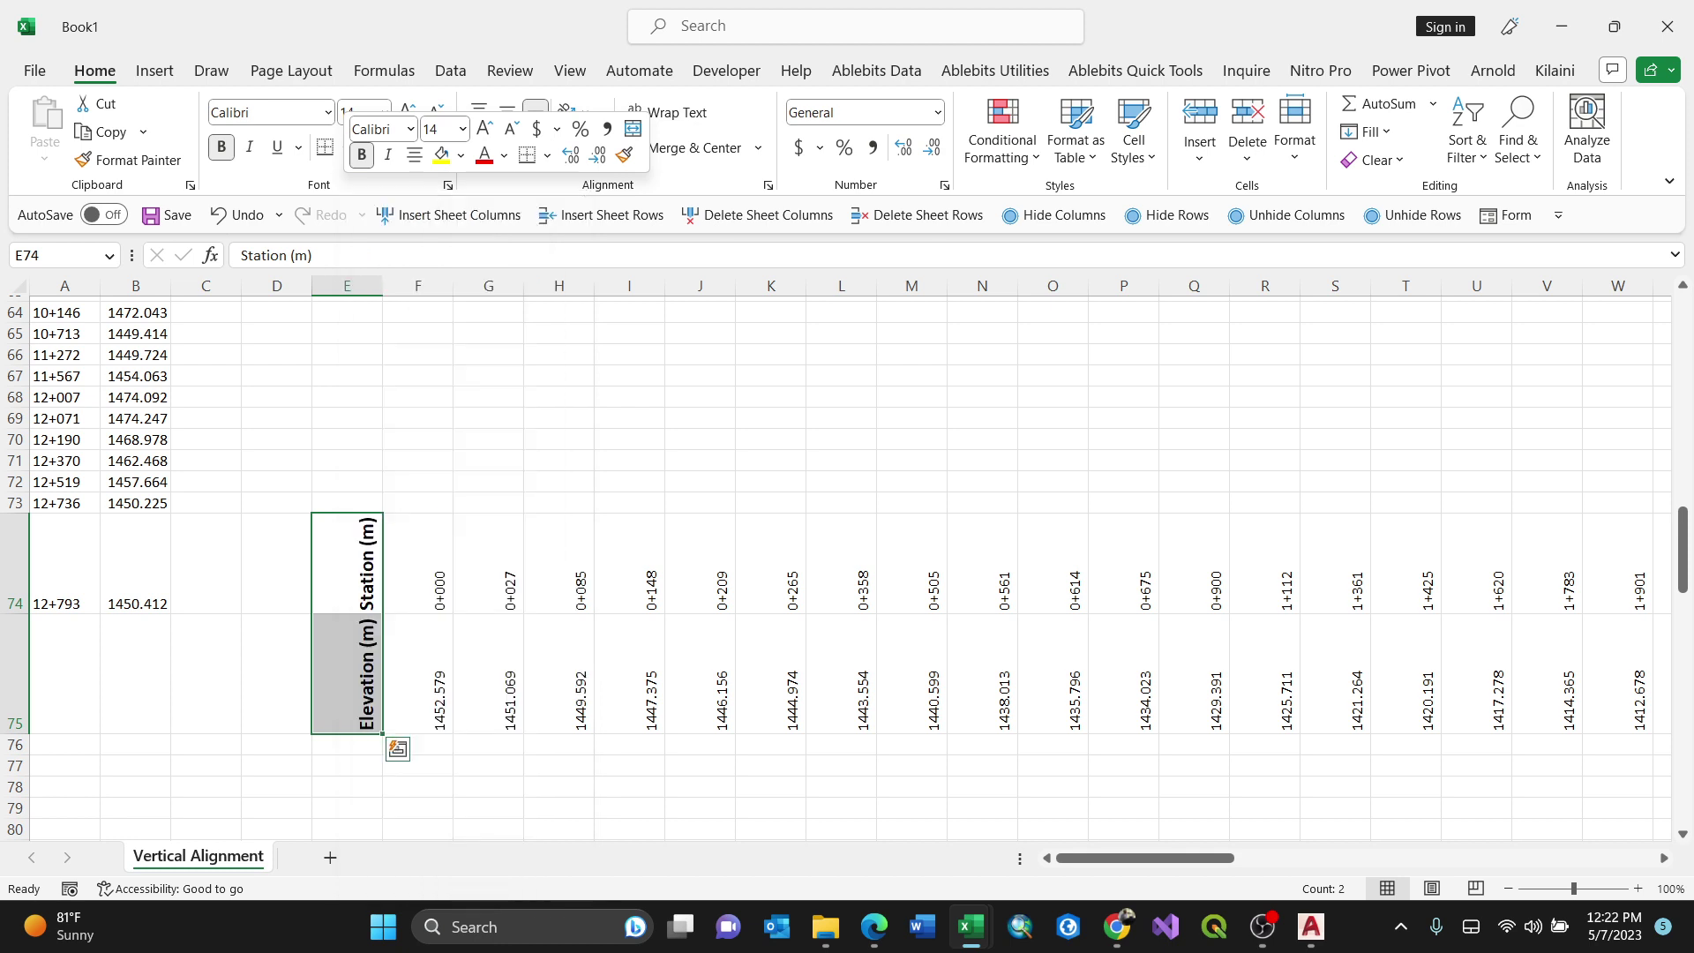
key("Escape")
key("ctrl+1")
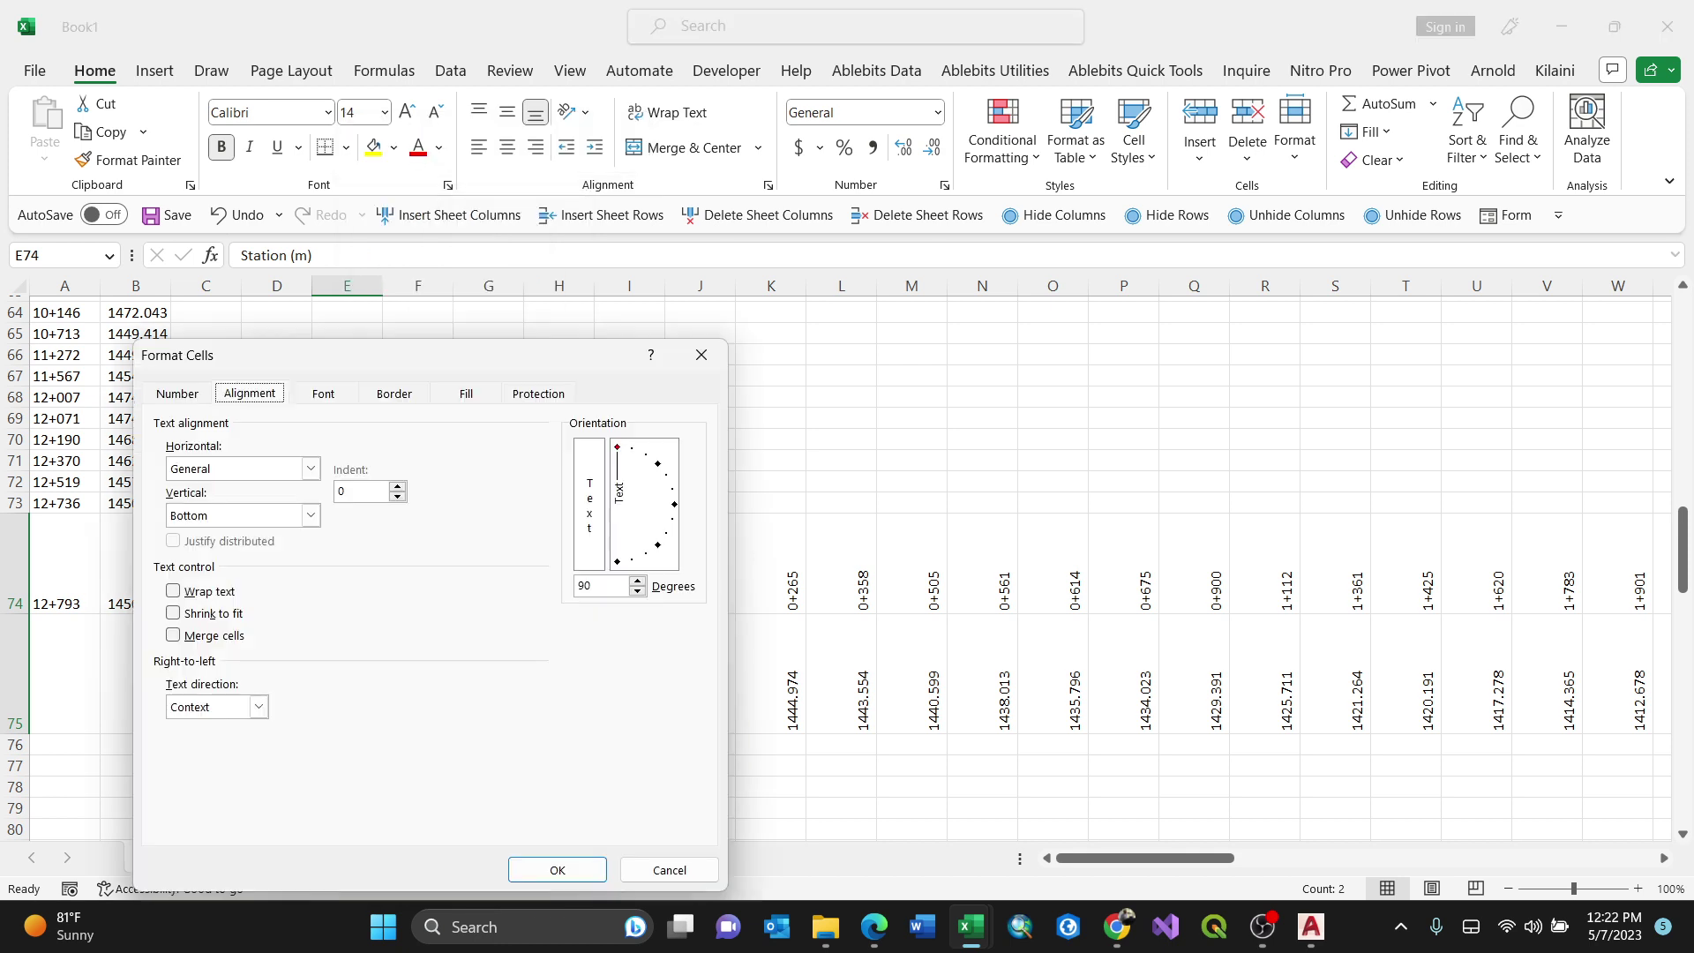
key("alt+d")
type("0")
key("Return")
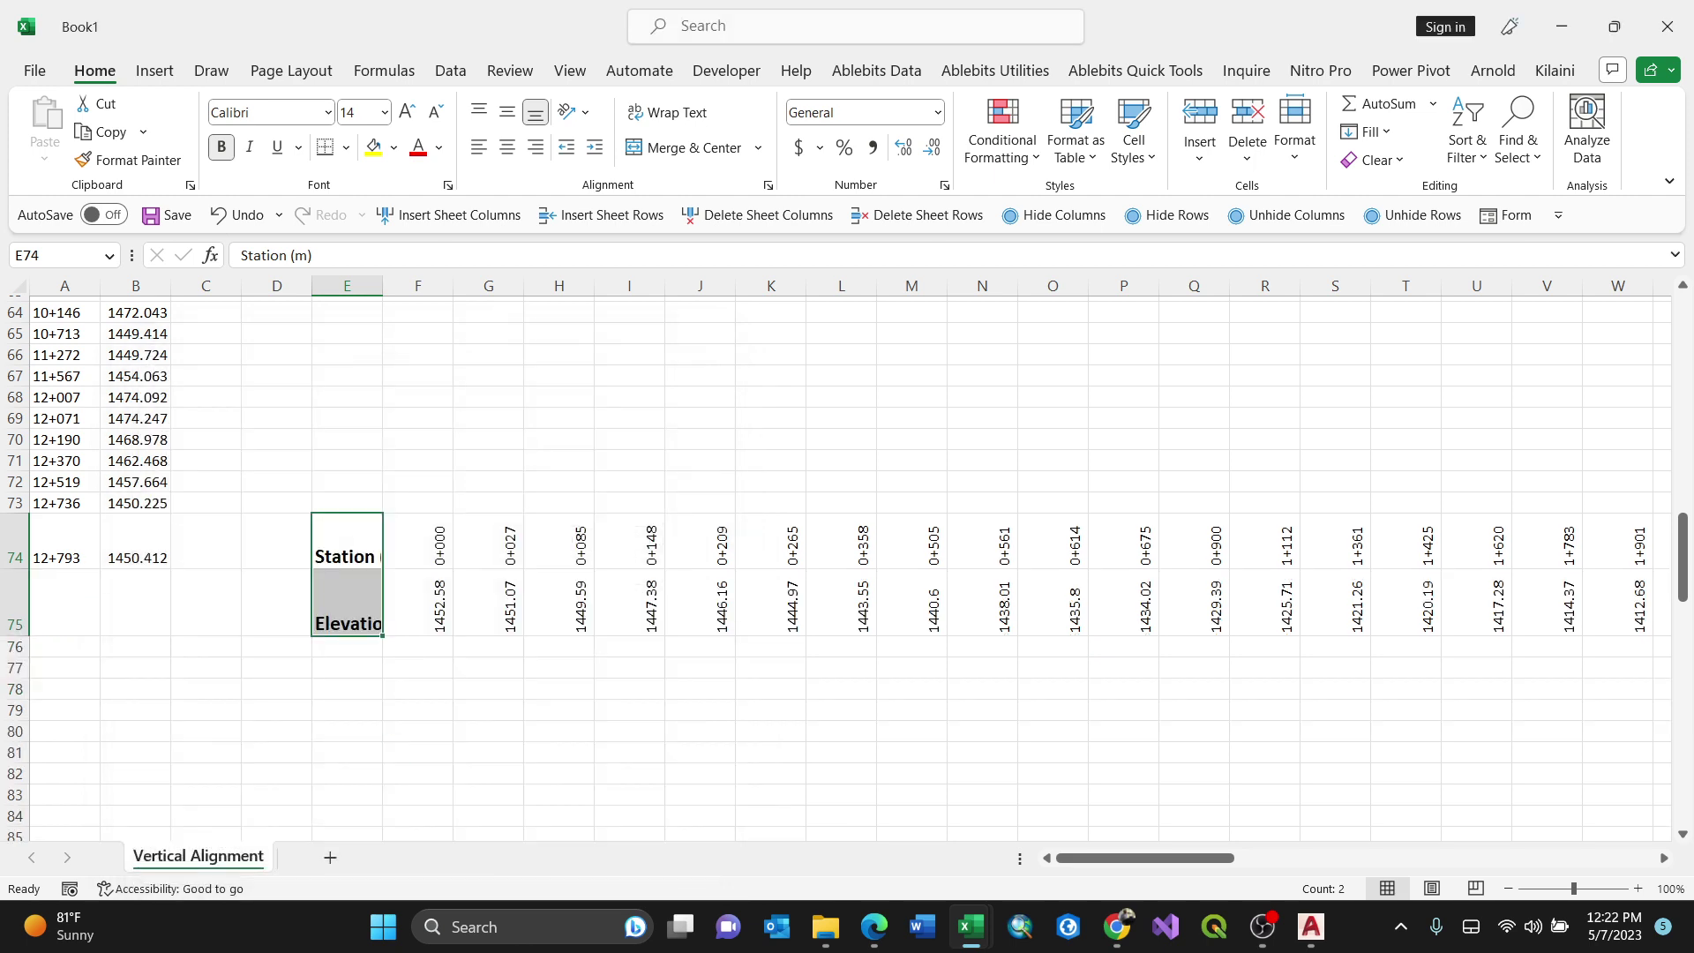
double_click(382, 284)
left_click(609, 604)
left_click(679, 604)
left_click_drag(467, 547, 1581, 637)
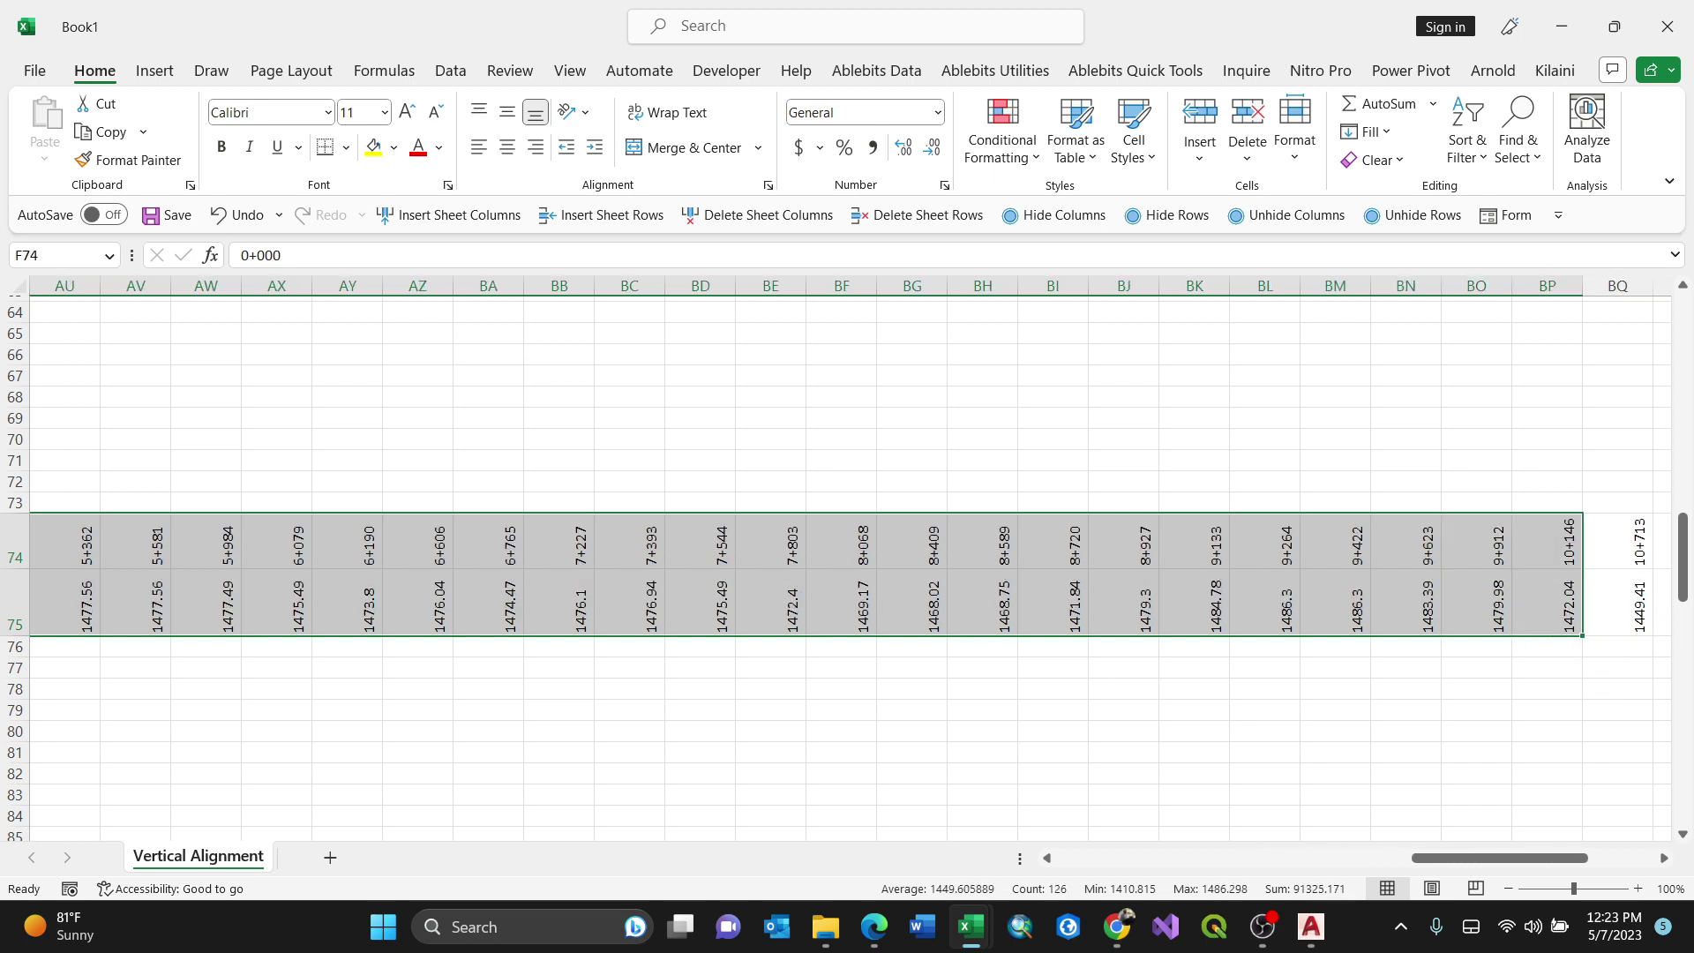
left_click_drag(1465, 858, 1107, 857)
left_click(468, 602)
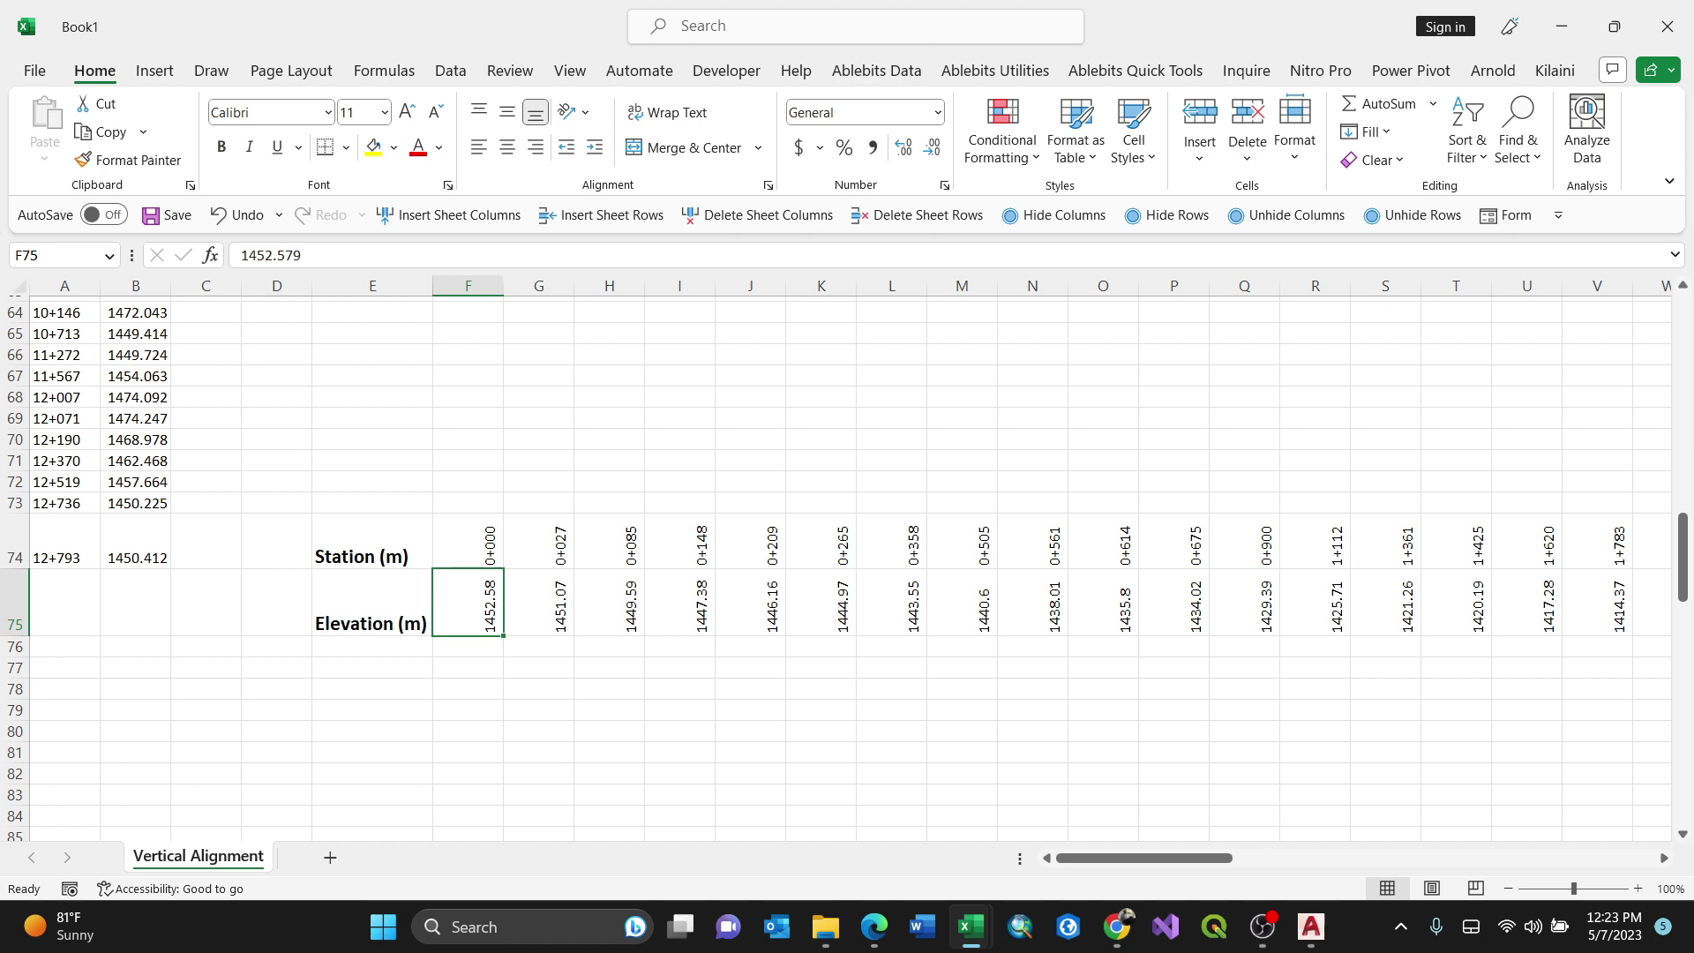
Step: Insert a 2-D line chart from the full transposed station and elevation table E74:BZ75
key("Left")
key("Up")
key("shift+Down")
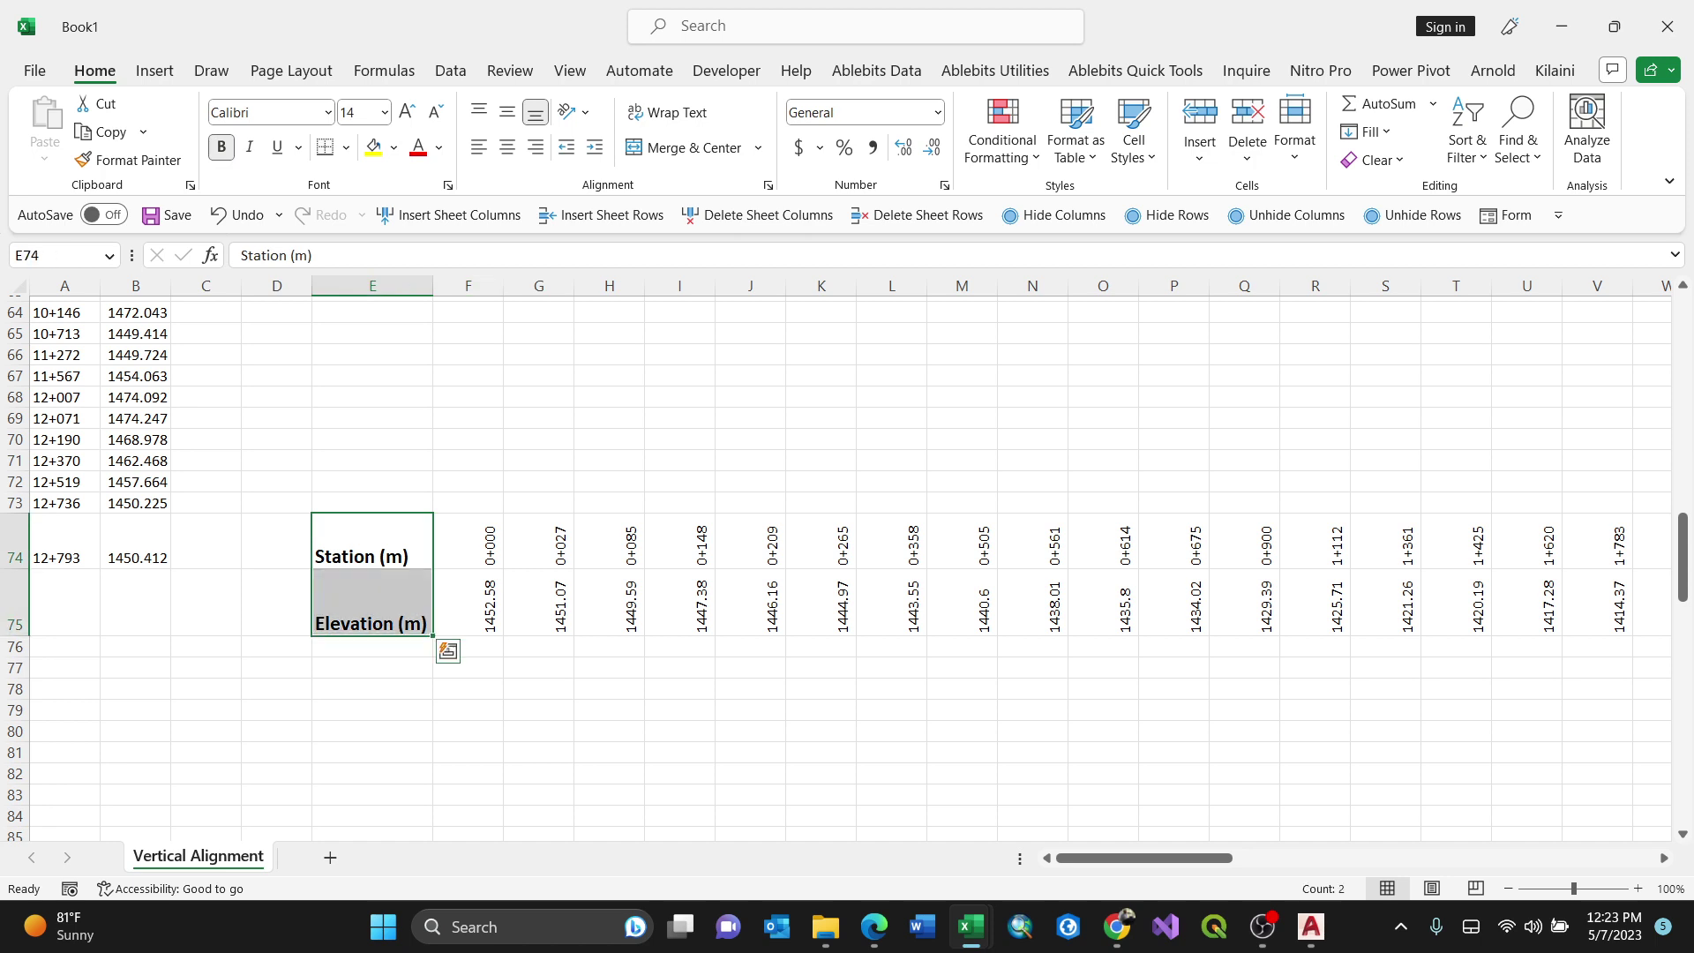
key("ctrl+shift+Right")
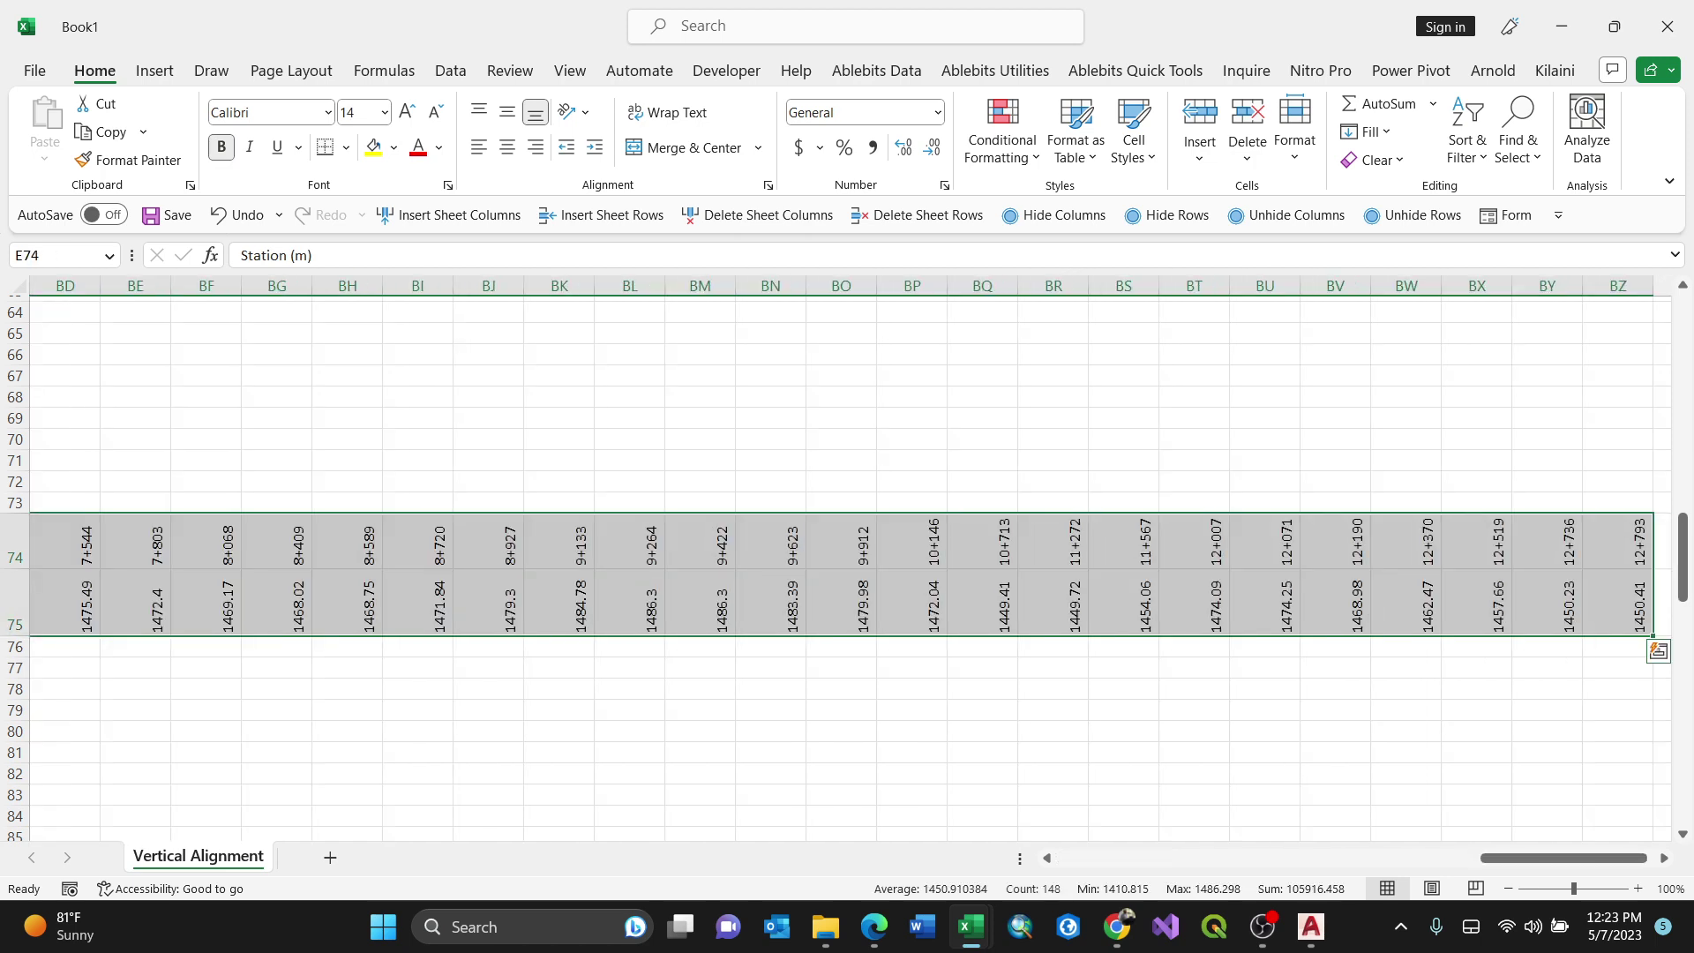
left_click_drag(1563, 858, 1139, 858)
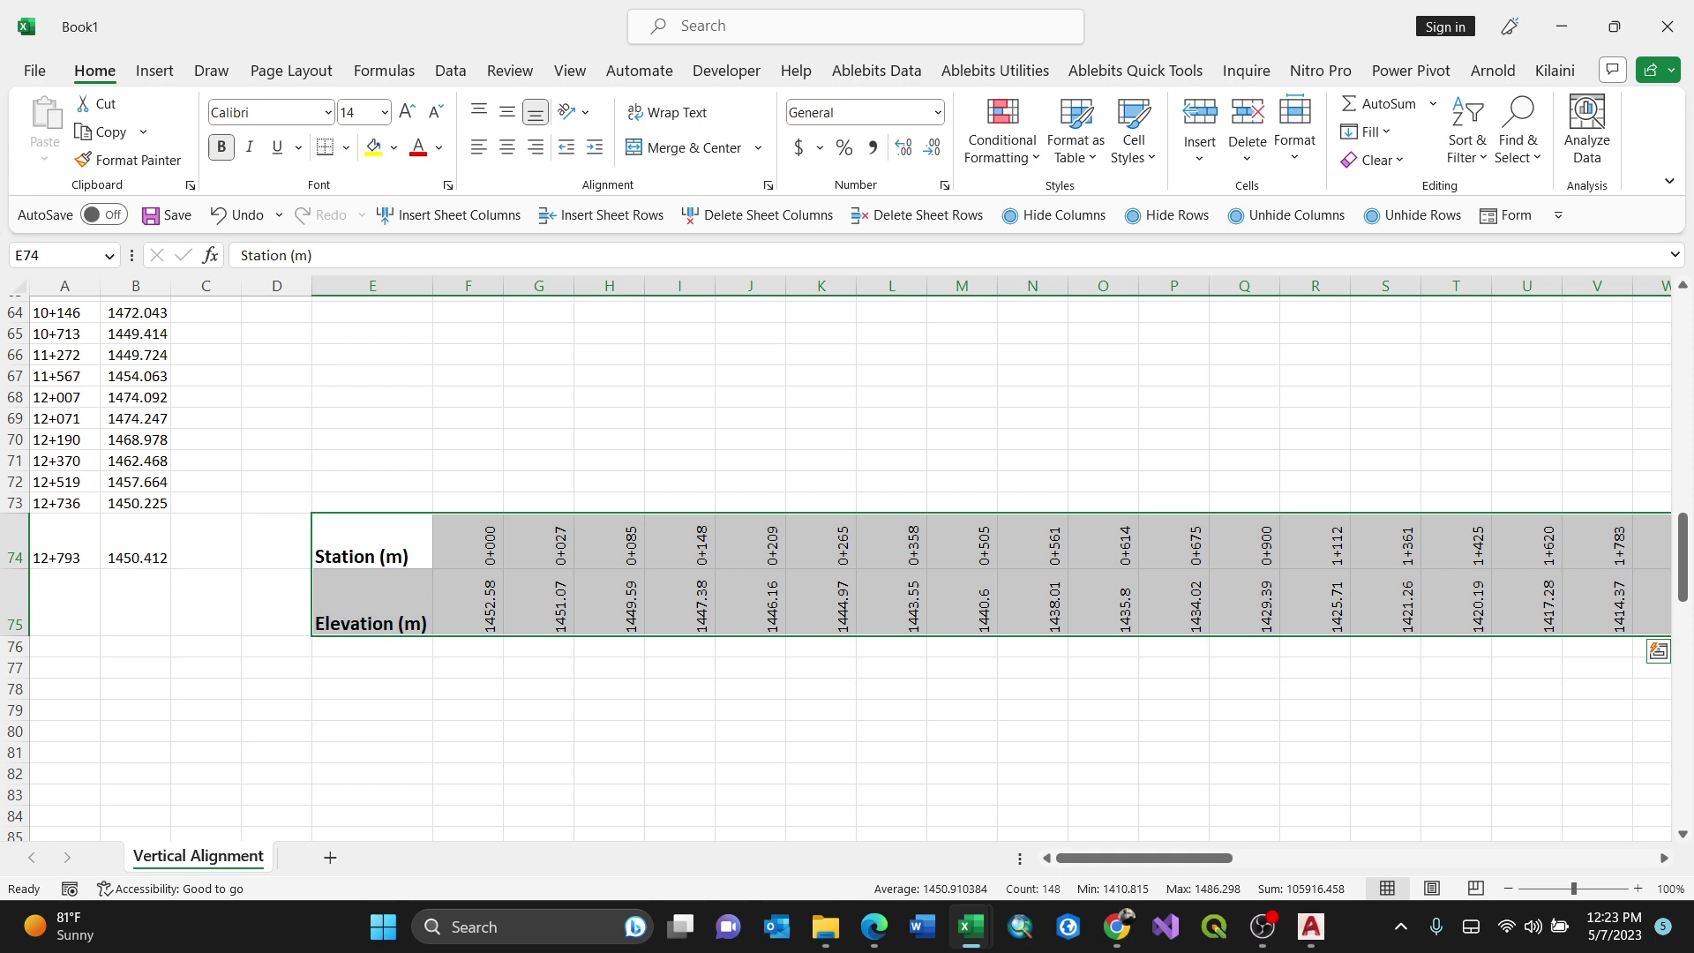
left_click(155, 71)
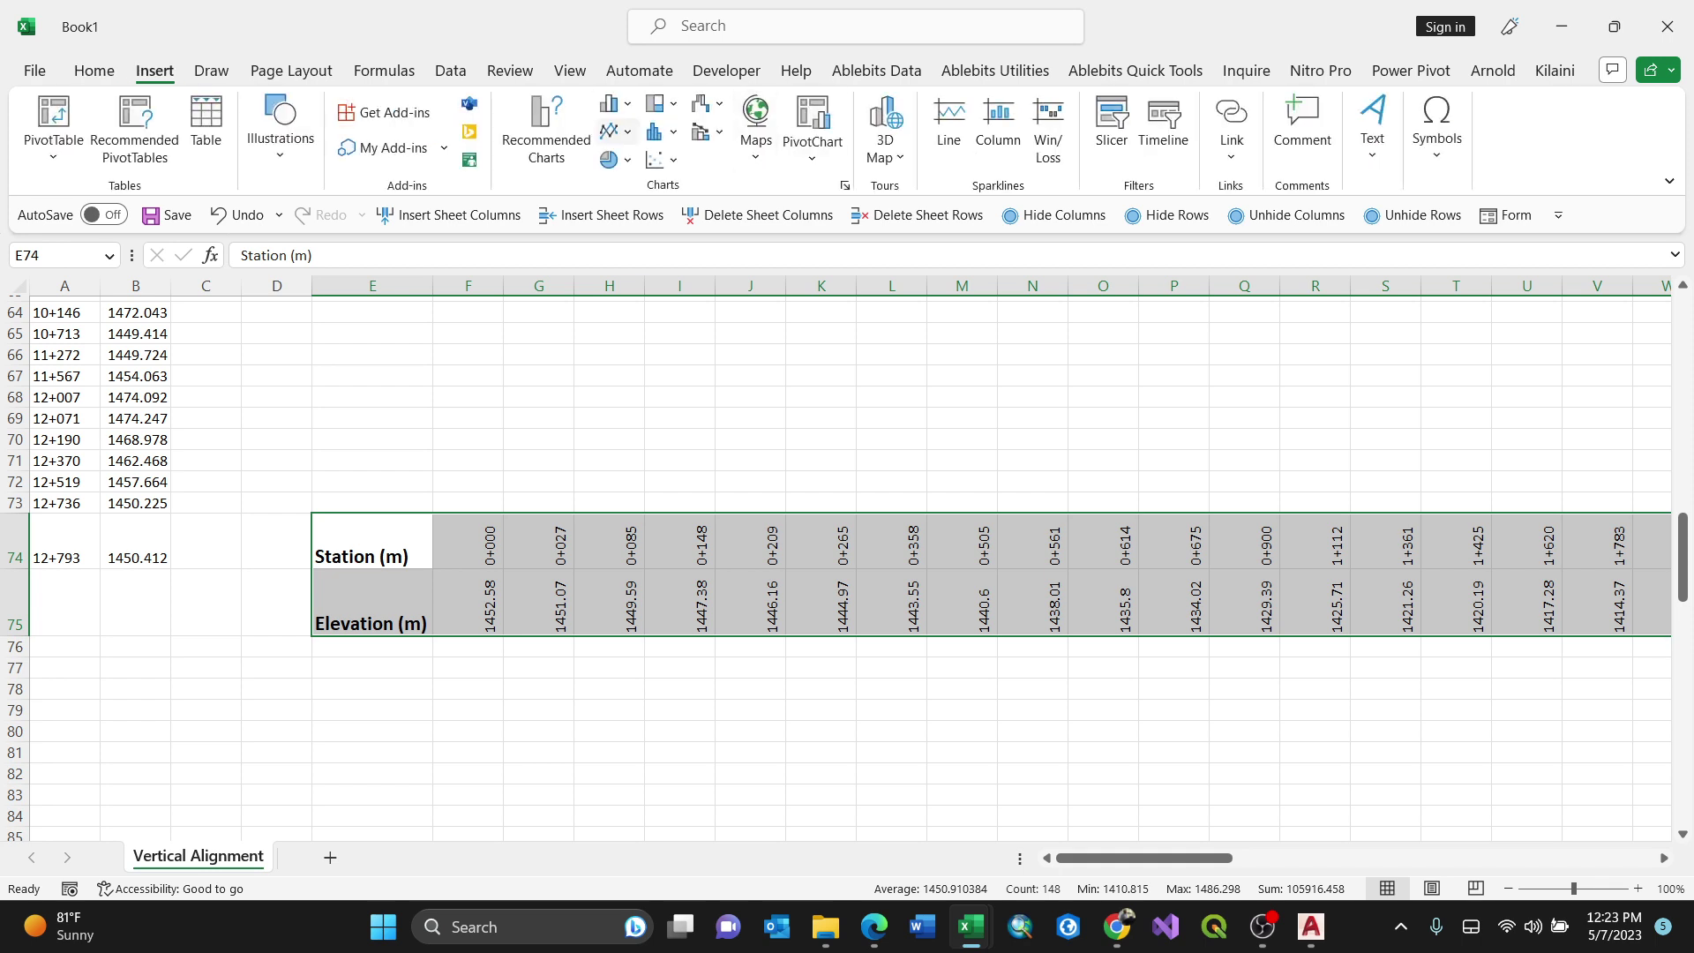
left_click(610, 130)
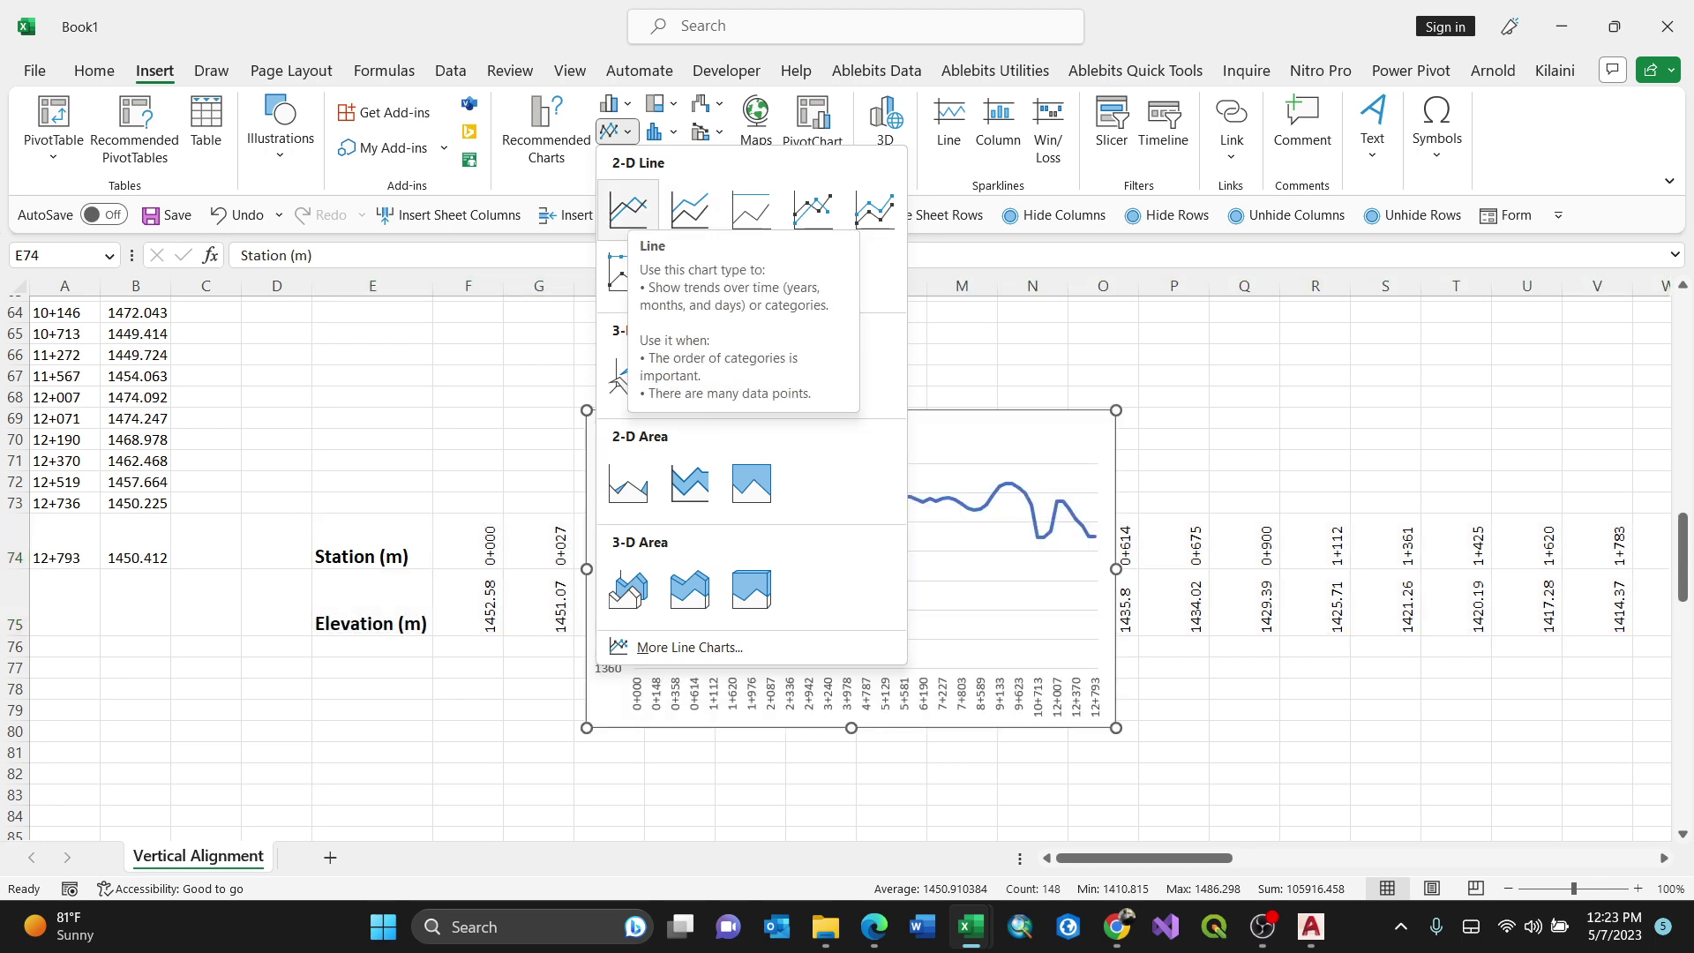
left_click(628, 208)
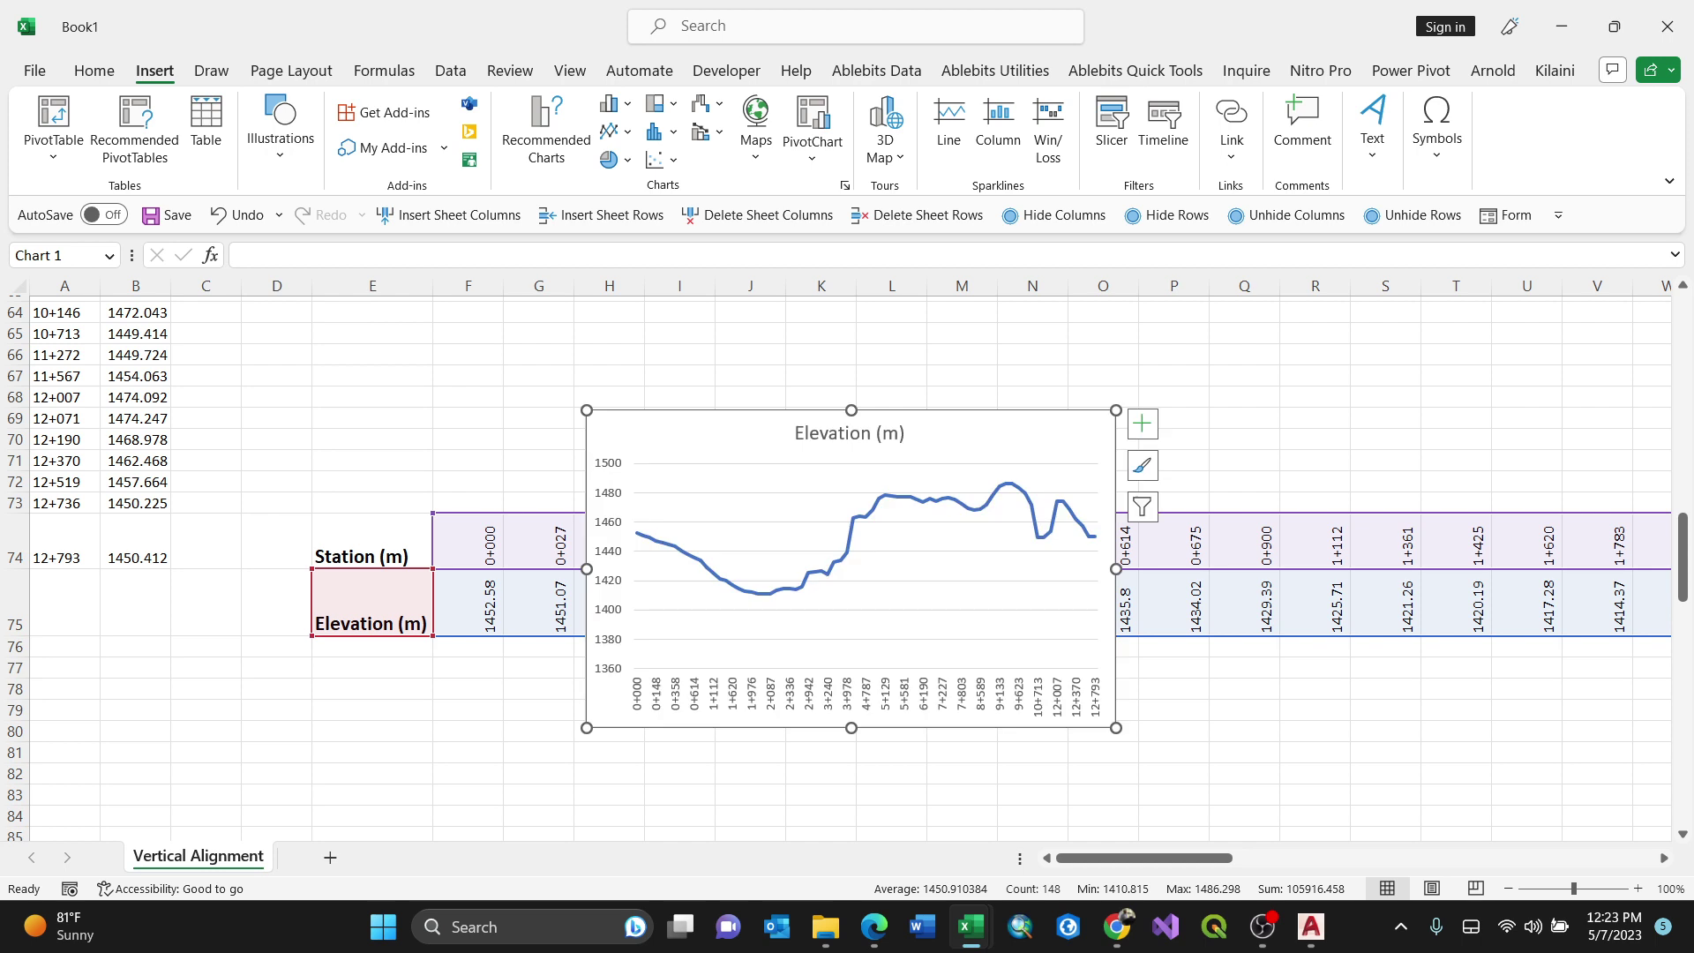
Step: Move the elevation chart directly above the transposed table, with its starting edge aligned to column F
scroll(849, 564, "up", 2)
left_click_drag(980, 561, 837, 312)
left_click_drag(711, 332, 701, 522)
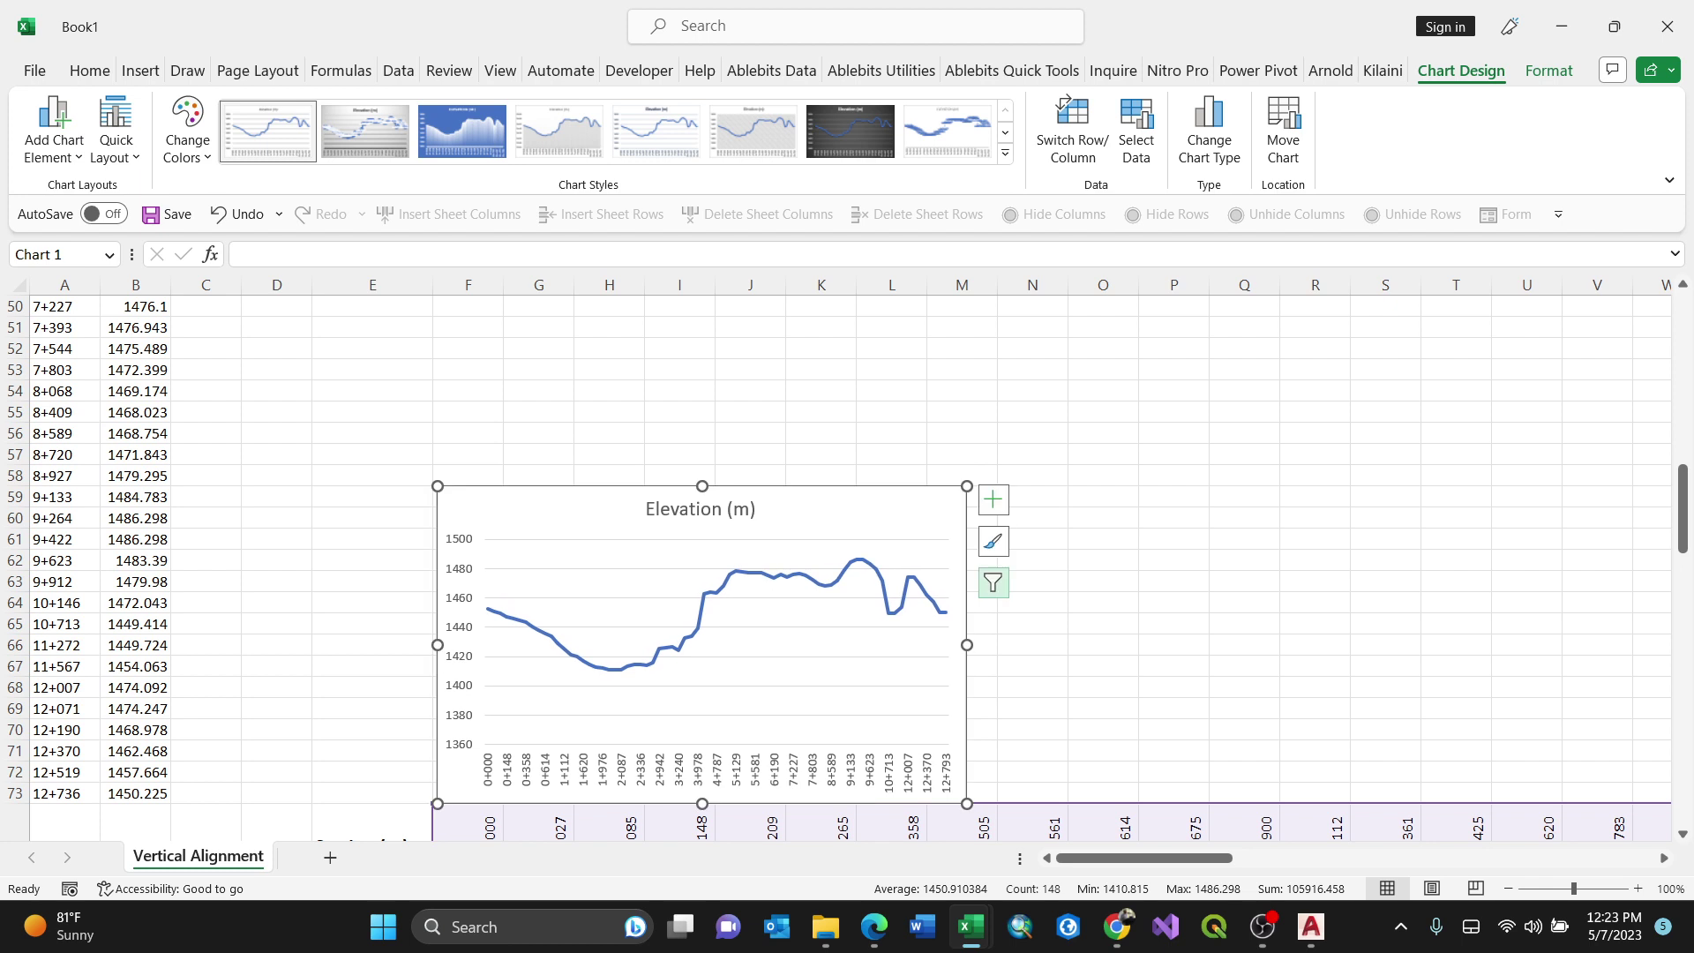
Step: Widen the elevation chart to column AV and raise its upper edge to row 57
left_click_drag(967, 645, 1674, 645)
mouse_move(1675, 487)
left_mouse_down()
mouse_move(1635, 499)
mouse_move(1674, 519)
left_mouse_up()
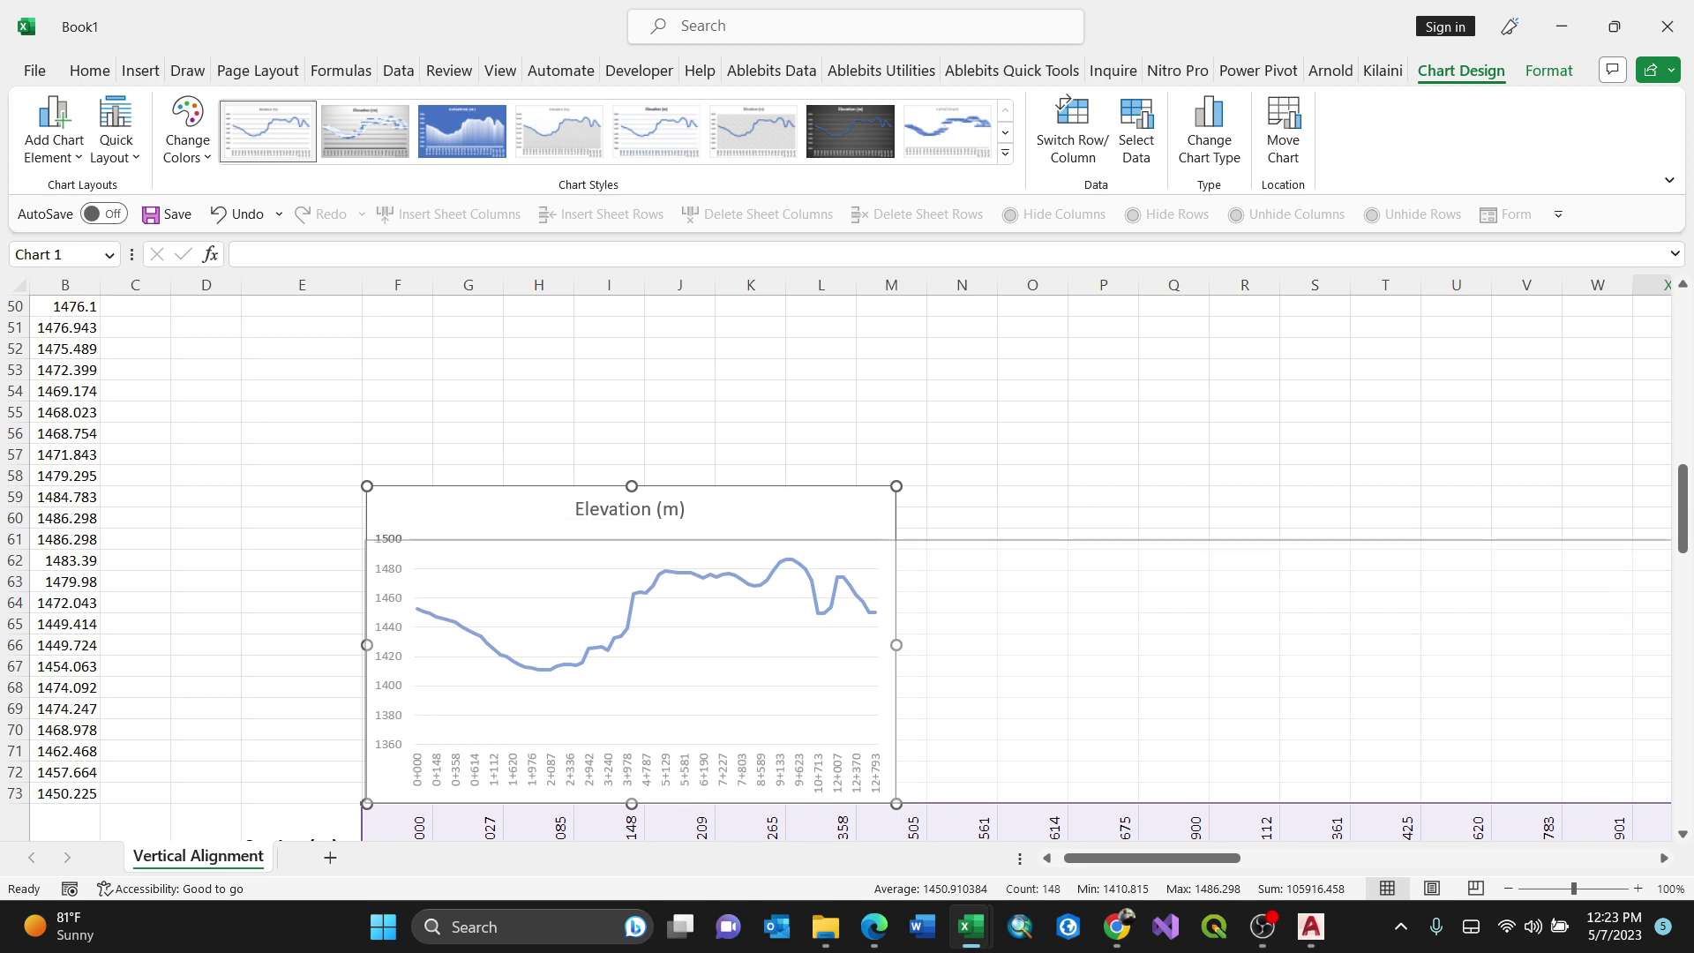
scroll(847, 565, "right", 1)
scroll(847, 565, "right", 12)
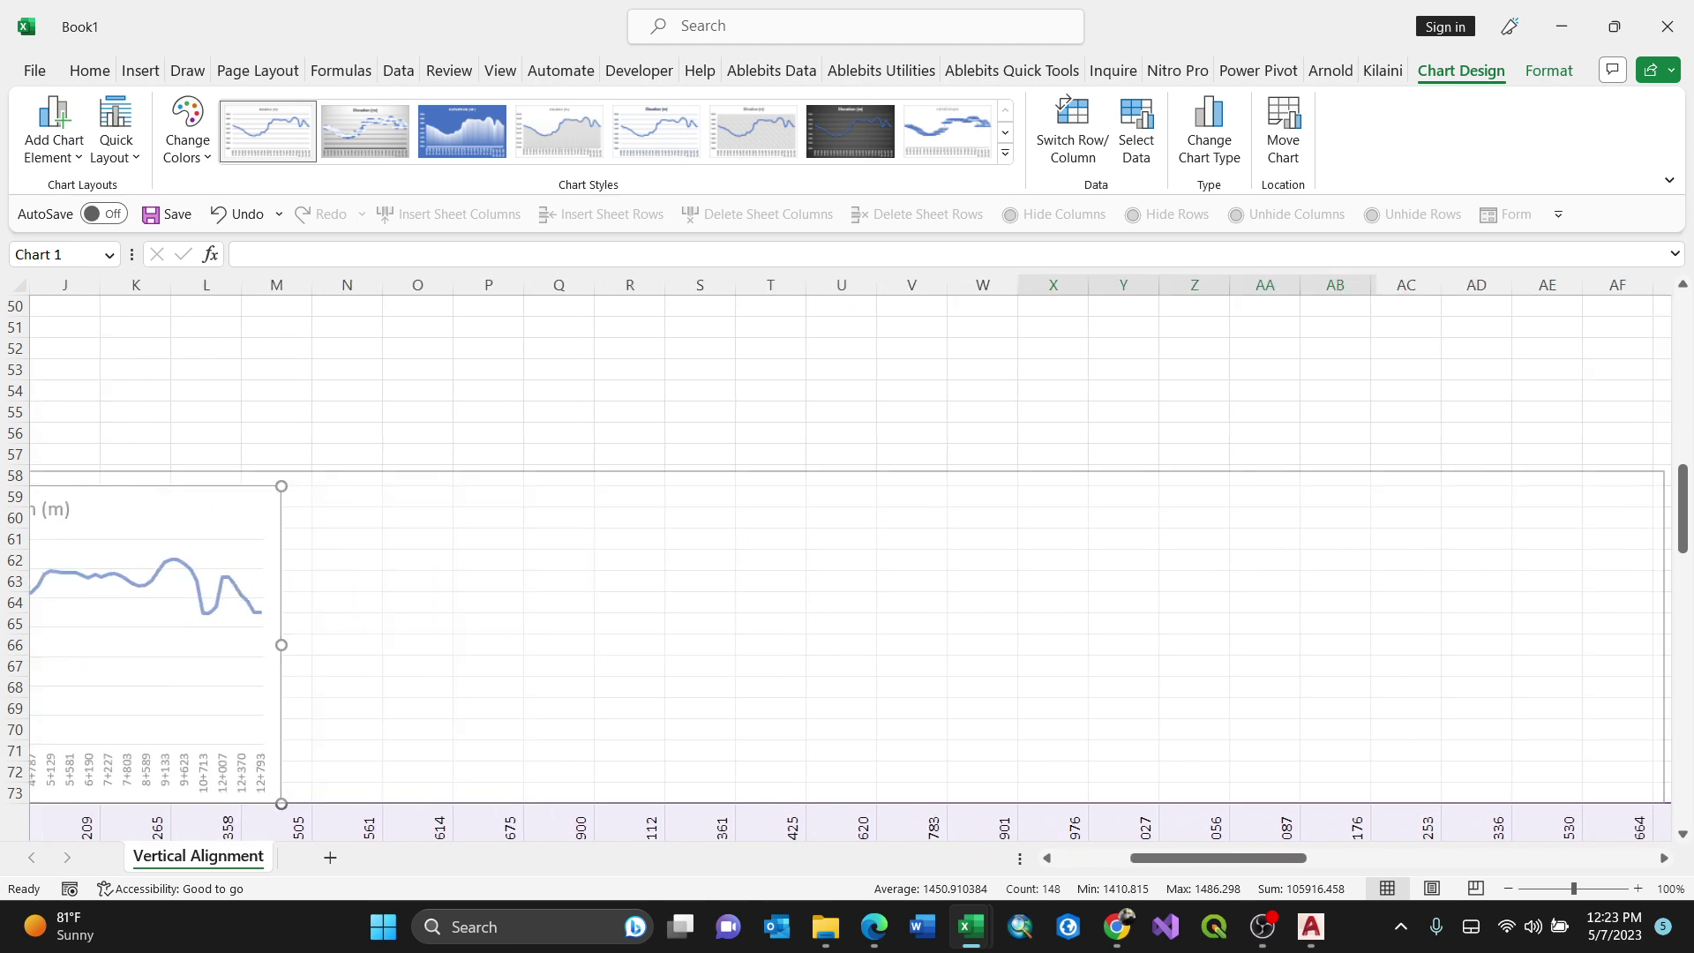
scroll(847, 565, "right", 7)
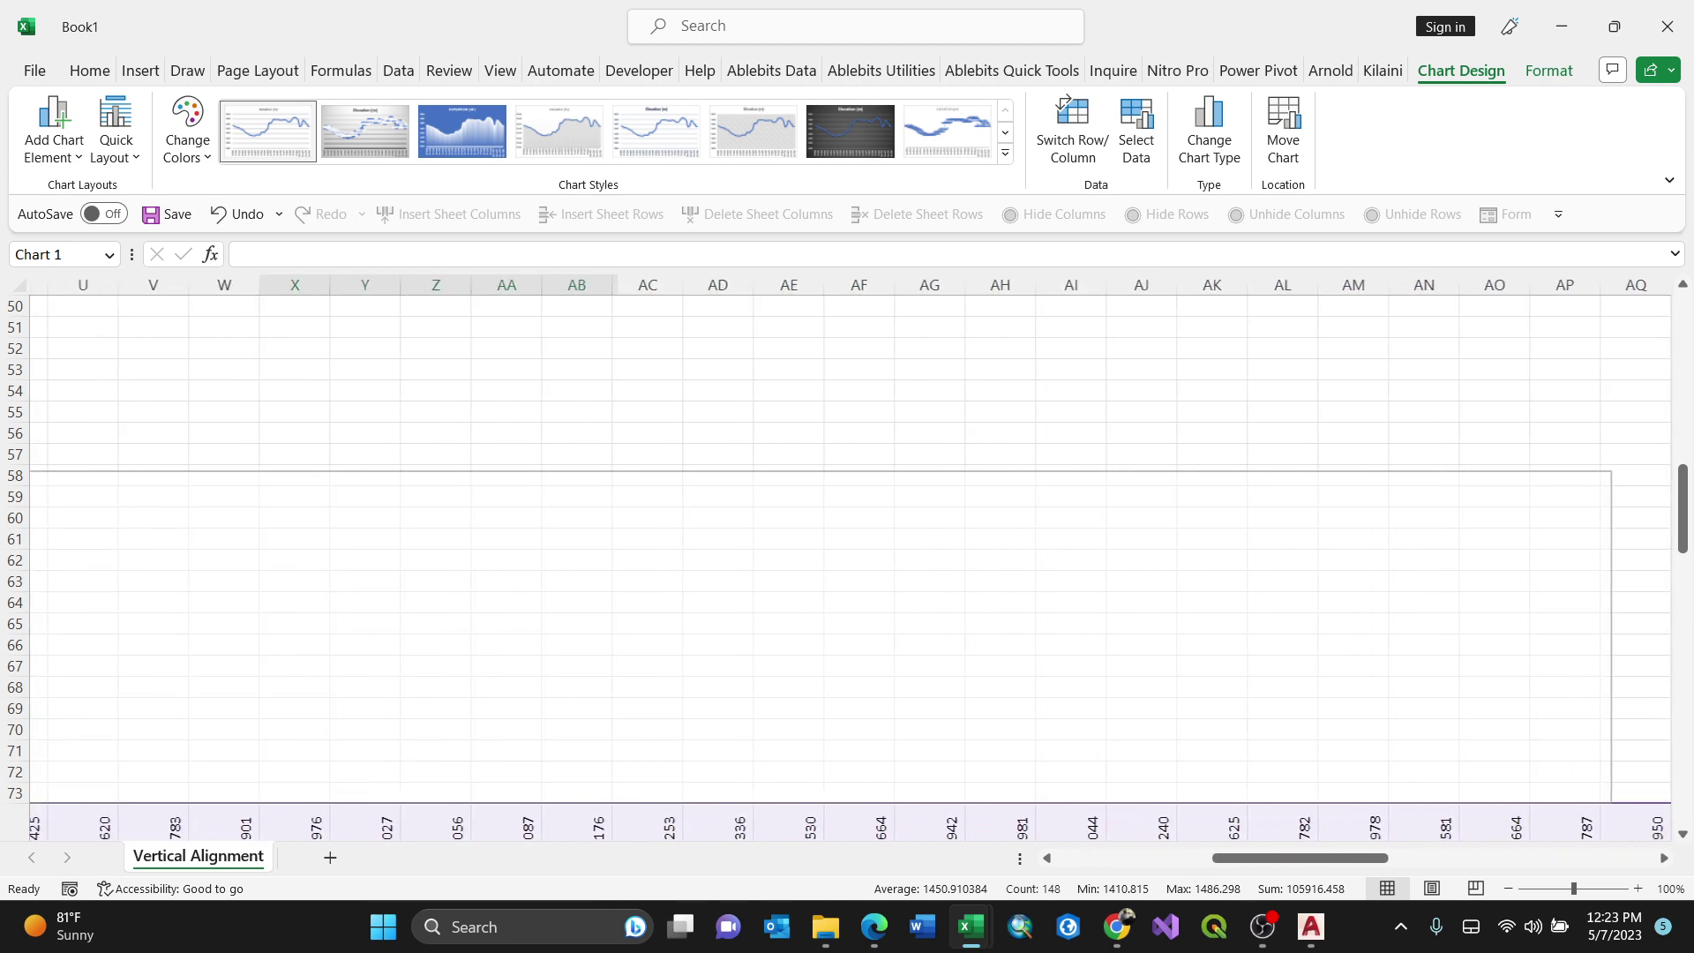
left_click_drag(1671, 474, 1671, 457)
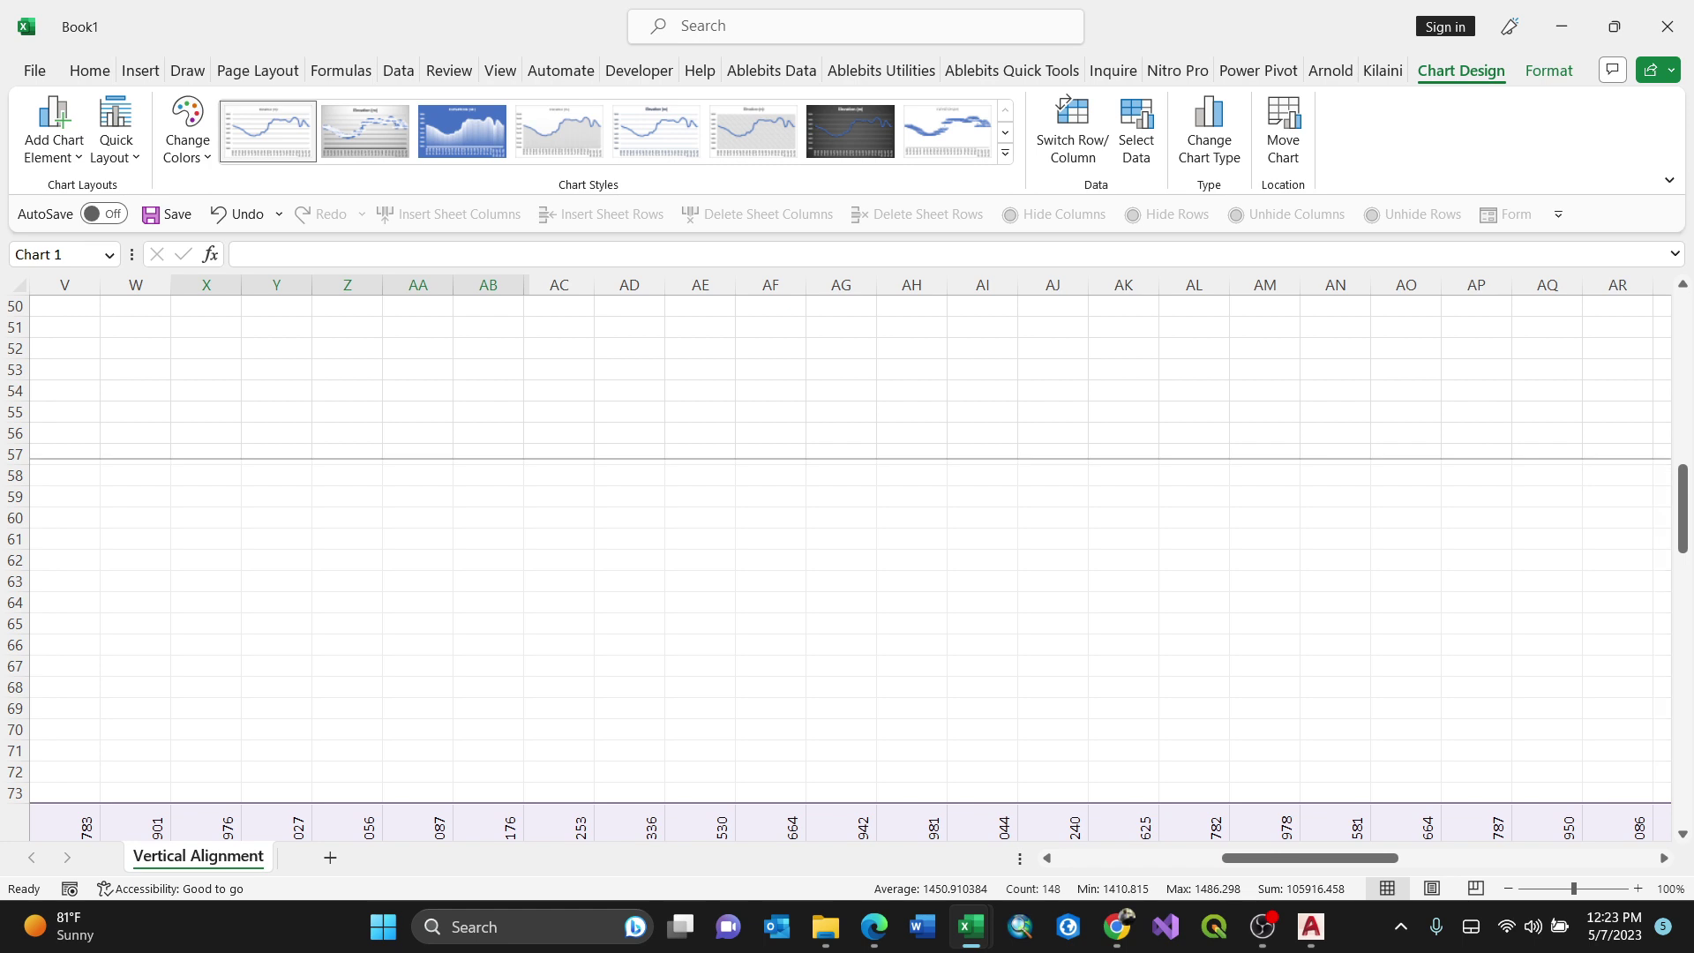
scroll(847, 565, "right", 2)
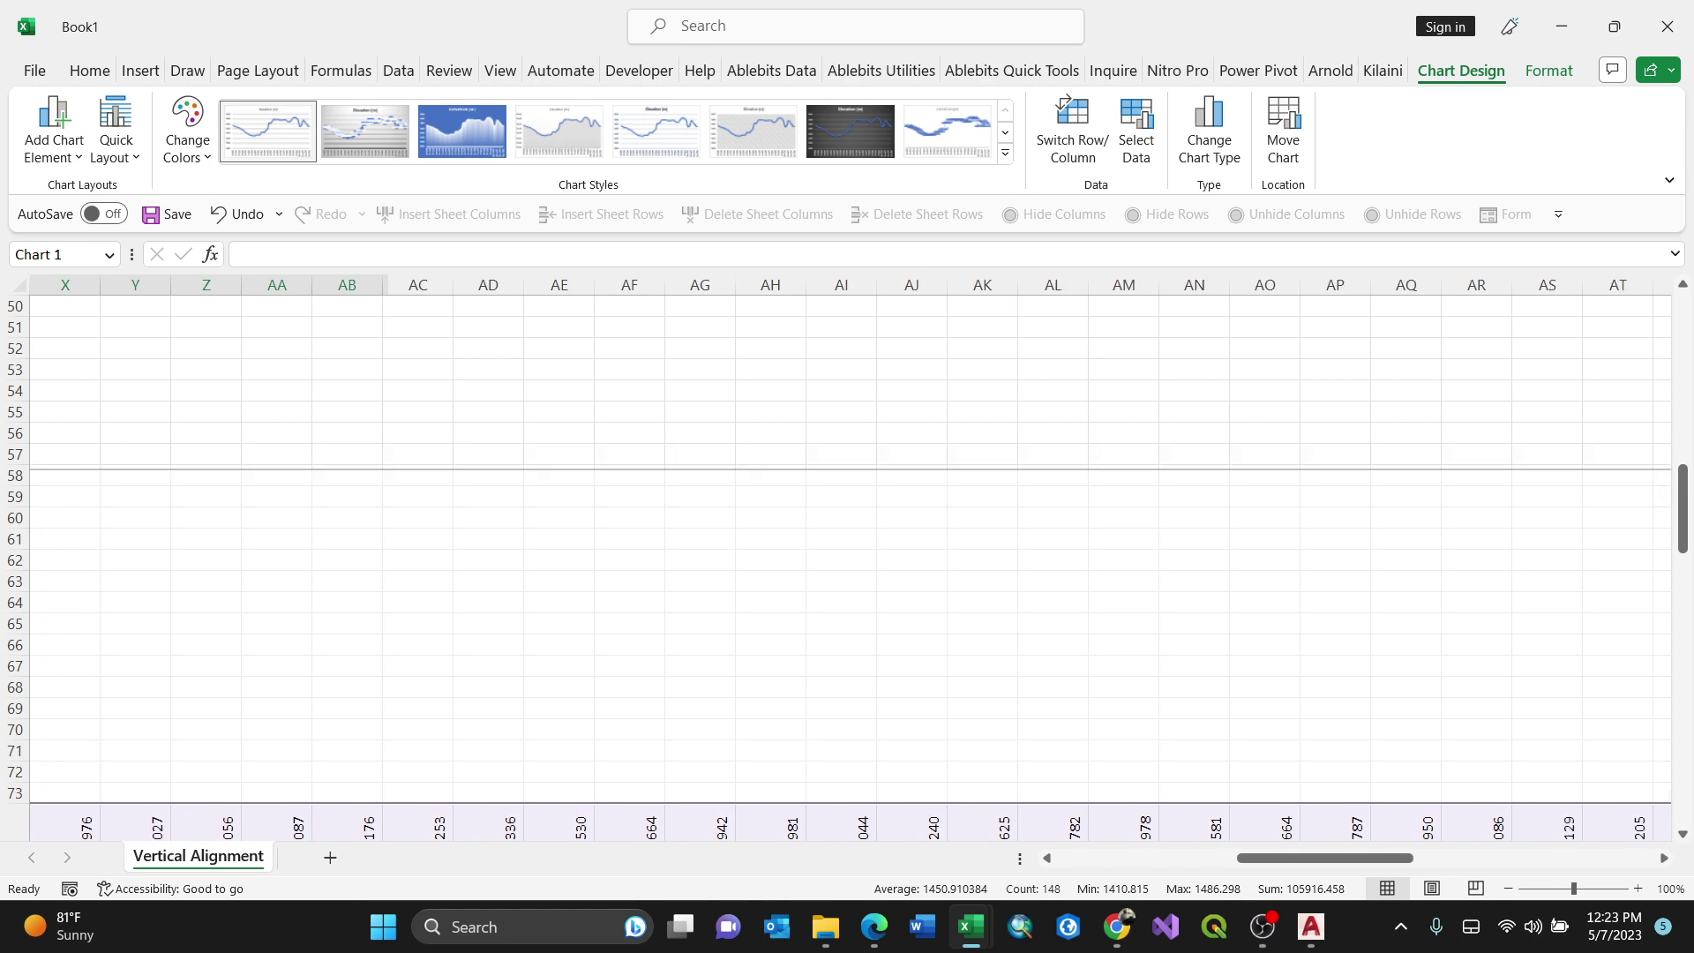
scroll(847, 565, "right", 1)
scroll(847, 565, "down", 2)
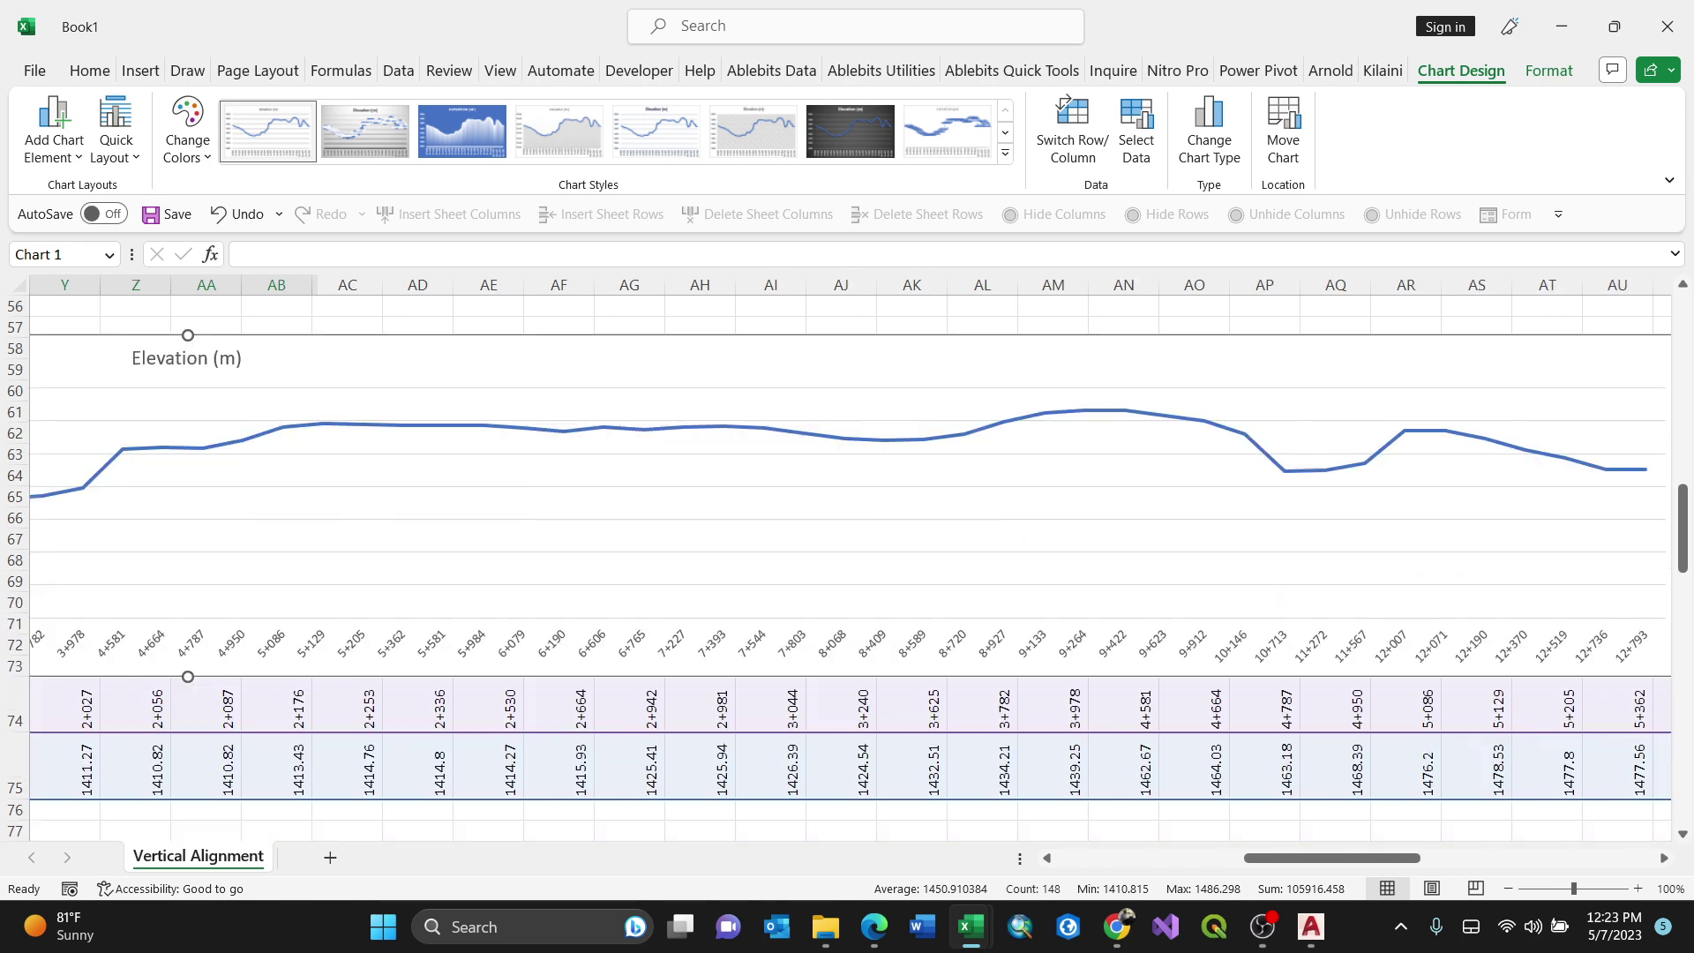
Step: Extend the elevation chart to the end of column BZ and lower its upper edge to row 63
left_click_drag(1332, 858, 1495, 857)
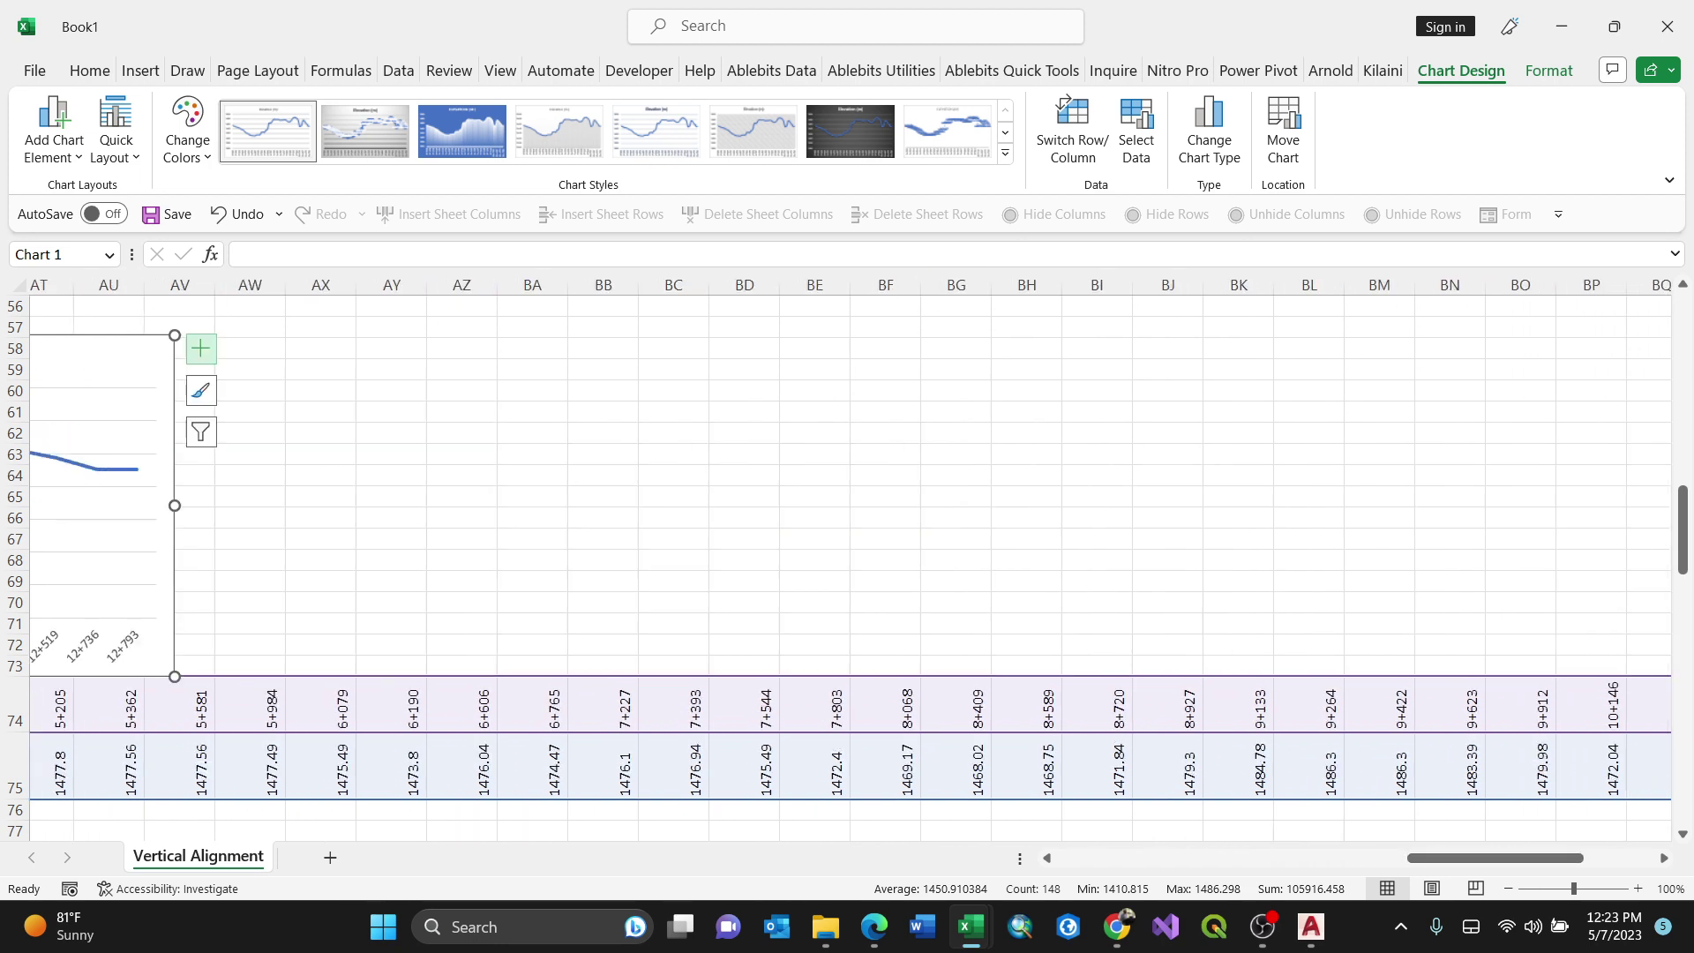
left_click_drag(175, 335, 1642, 400)
left_click_drag(1522, 858, 1563, 858)
left_click_drag(1287, 402, 1546, 453)
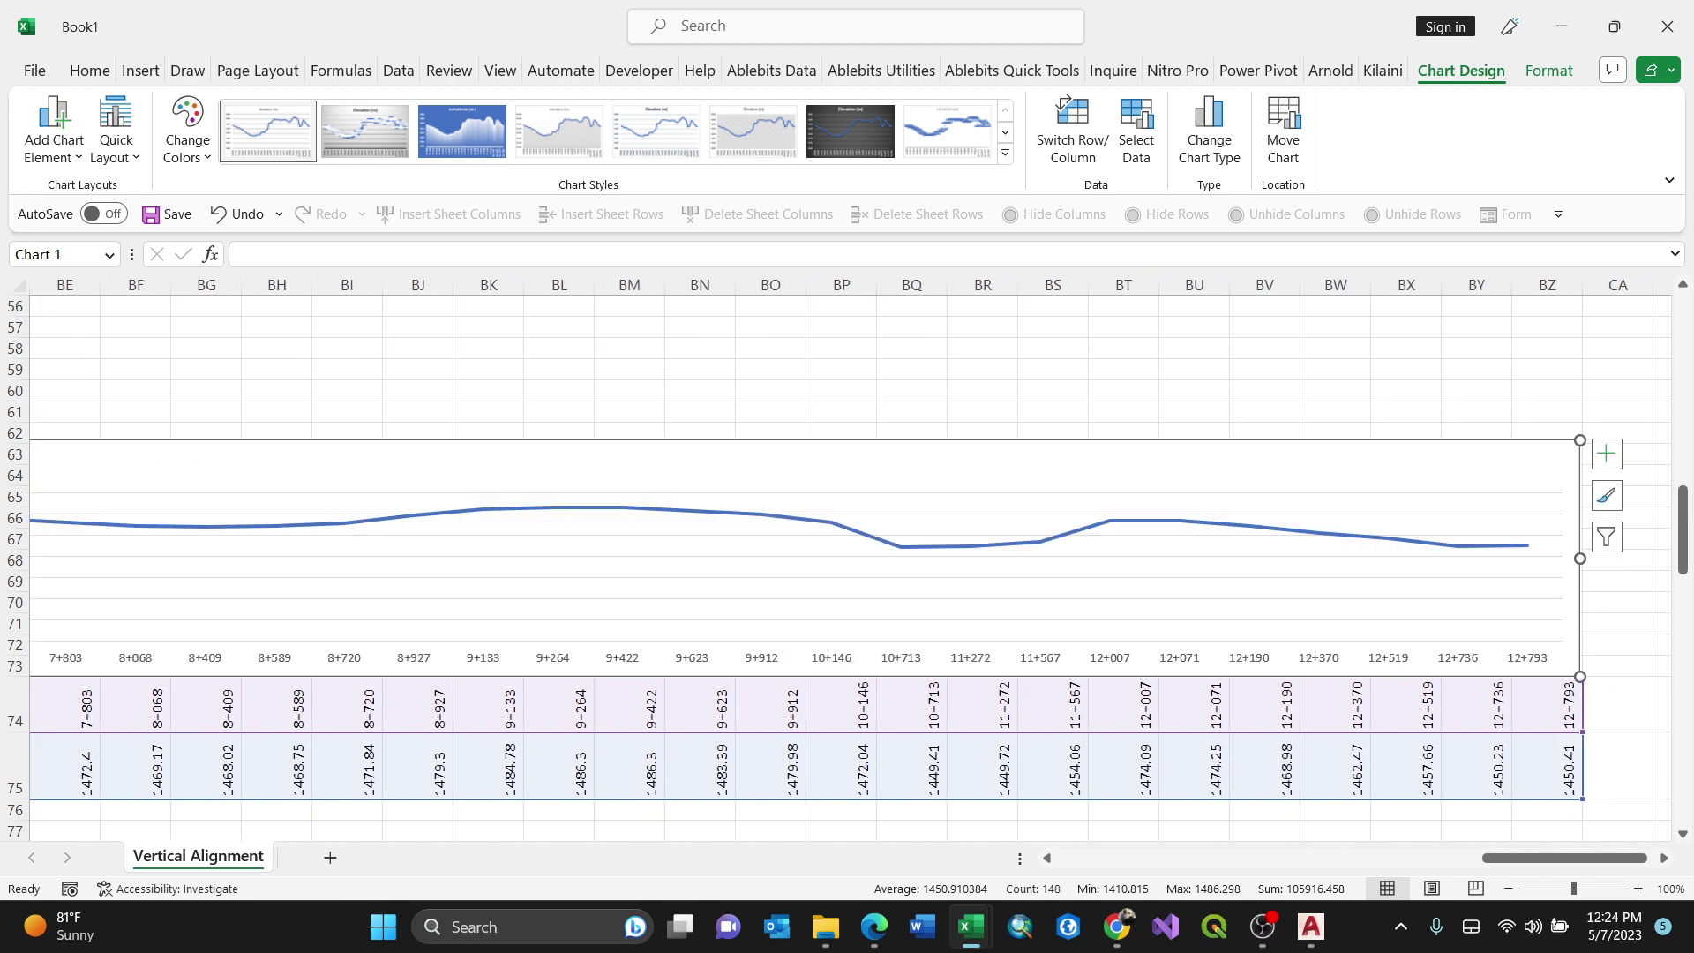
Step: Add primary major vertical gridlines to the elevation chart
left_click_drag(1564, 857, 1136, 857)
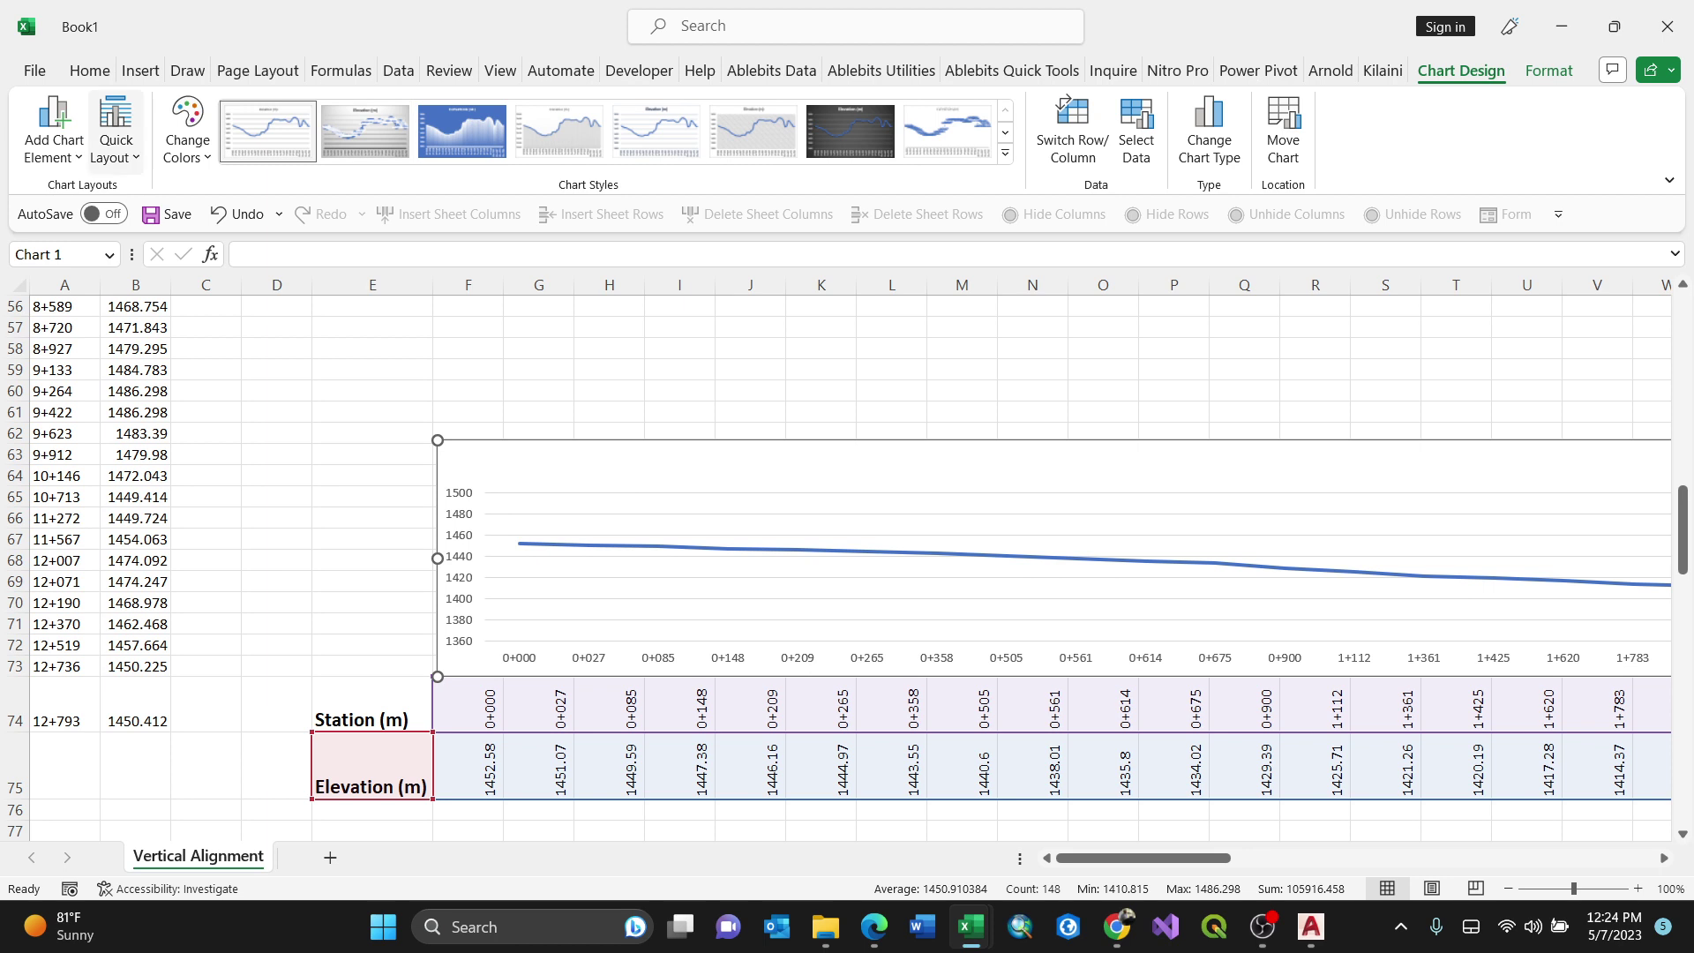
left_click(54, 132)
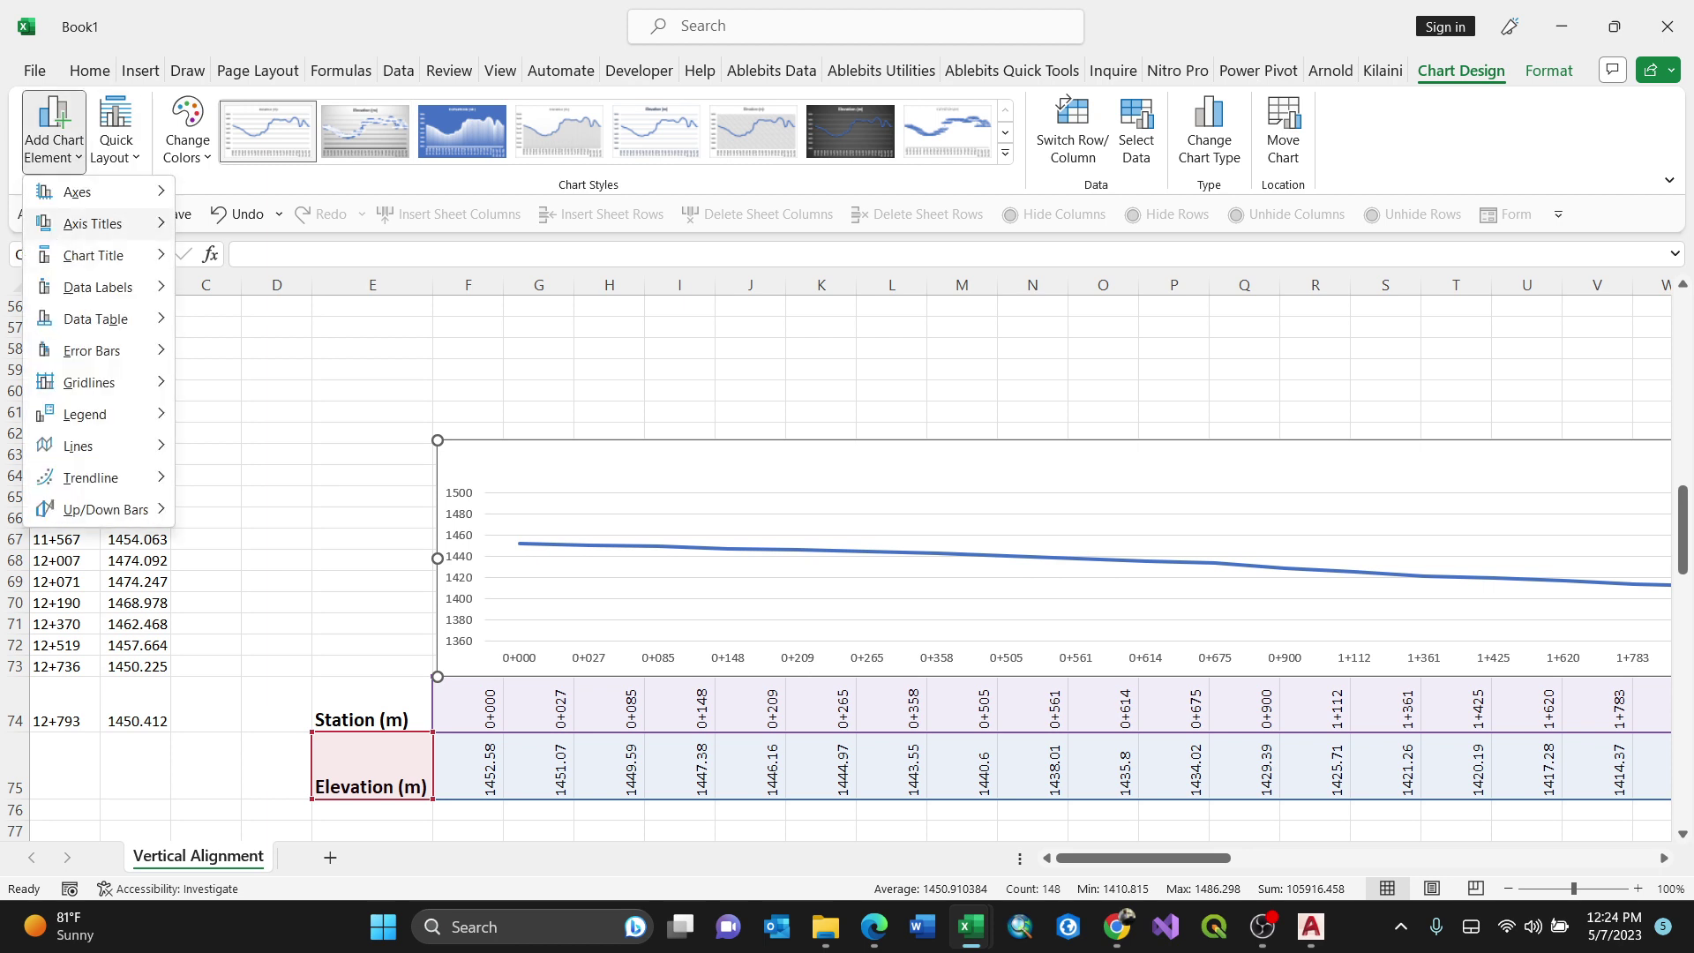
mouse_move(88, 382)
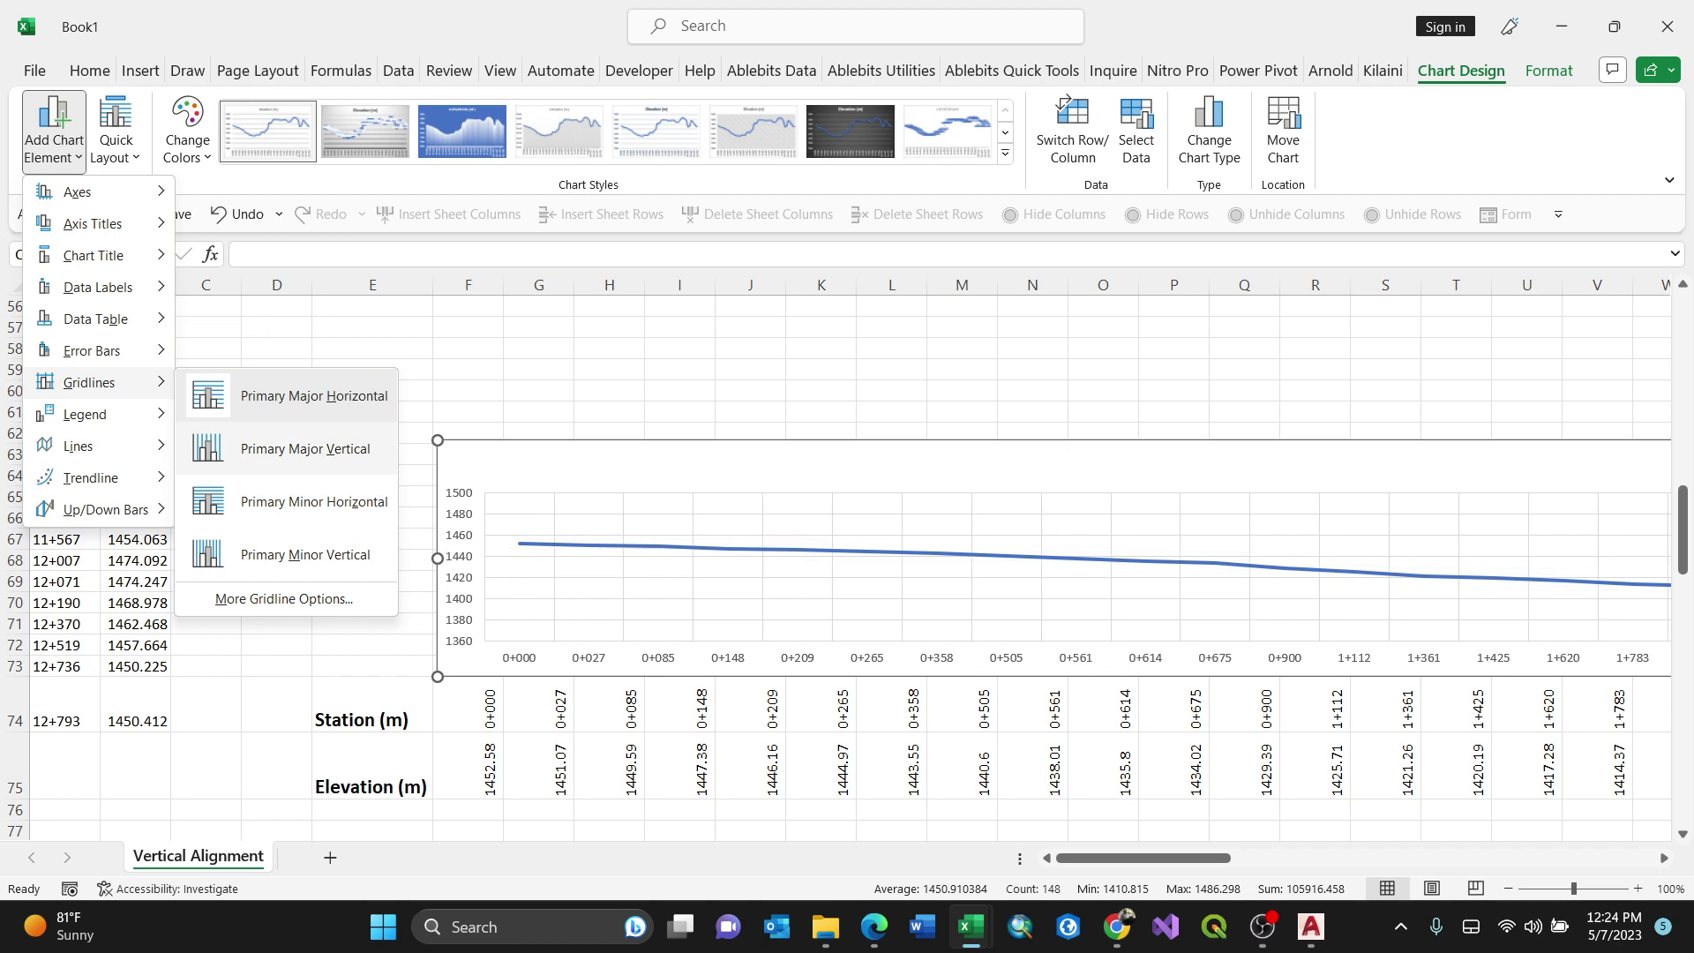
left_click(305, 448)
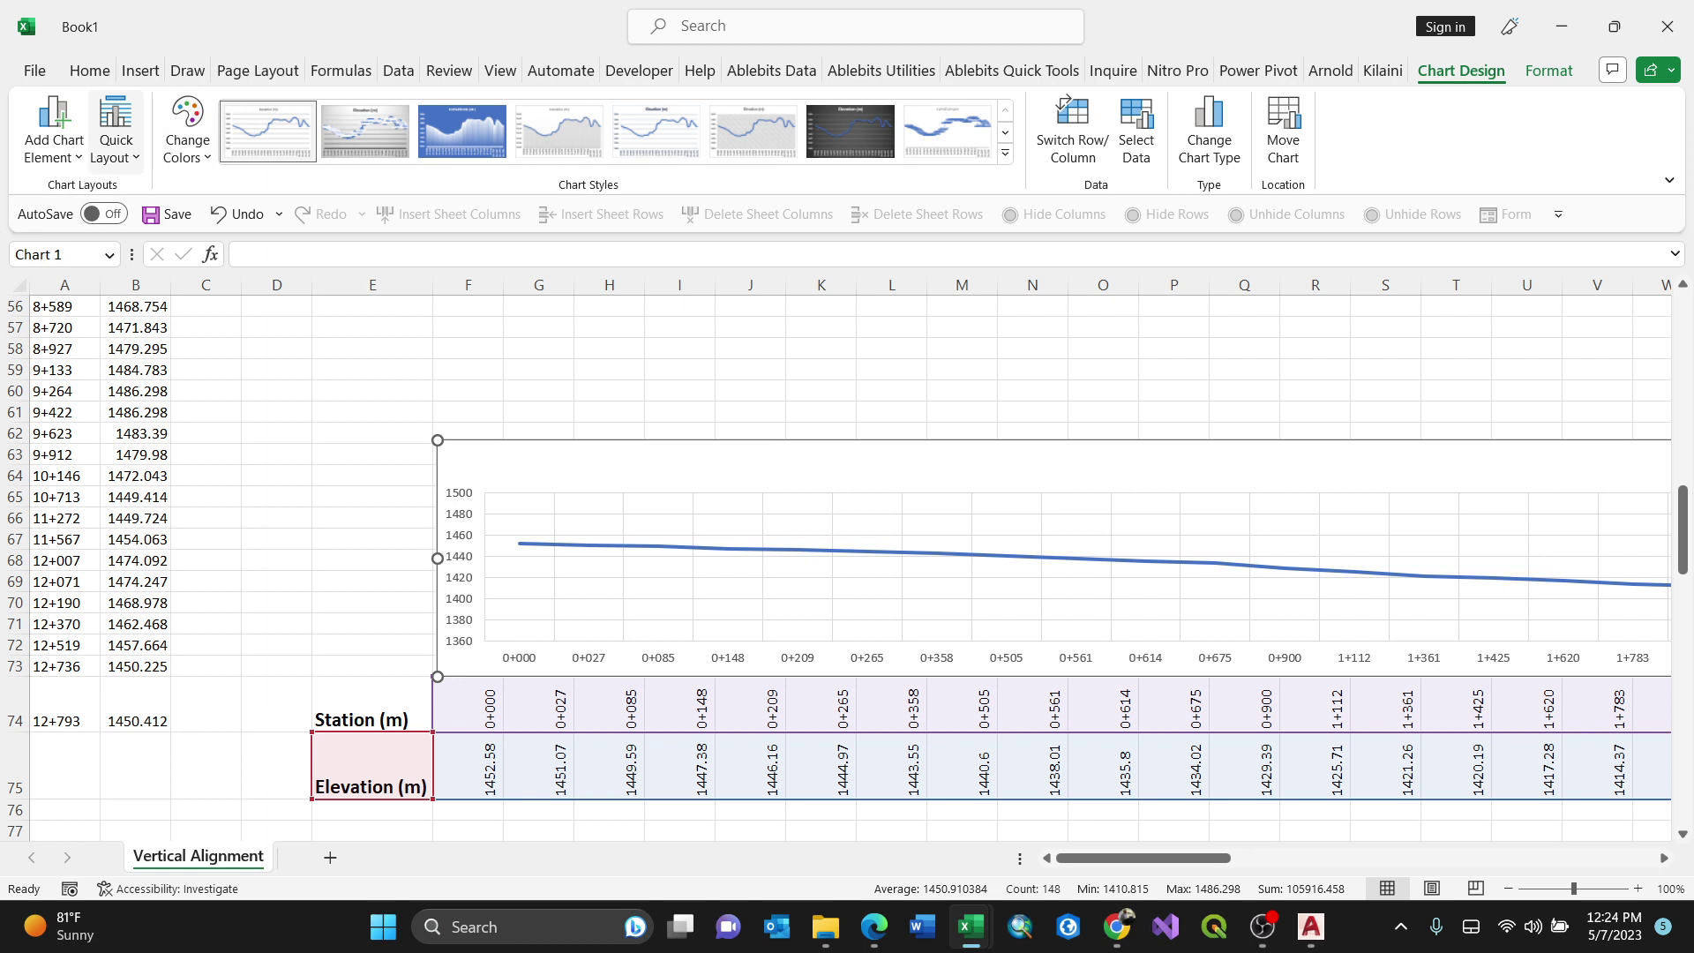
Step: Place a title above the elevation chart and set its text to "Vertical Alignment from Civil 3d to Excel"
left_click(54, 128)
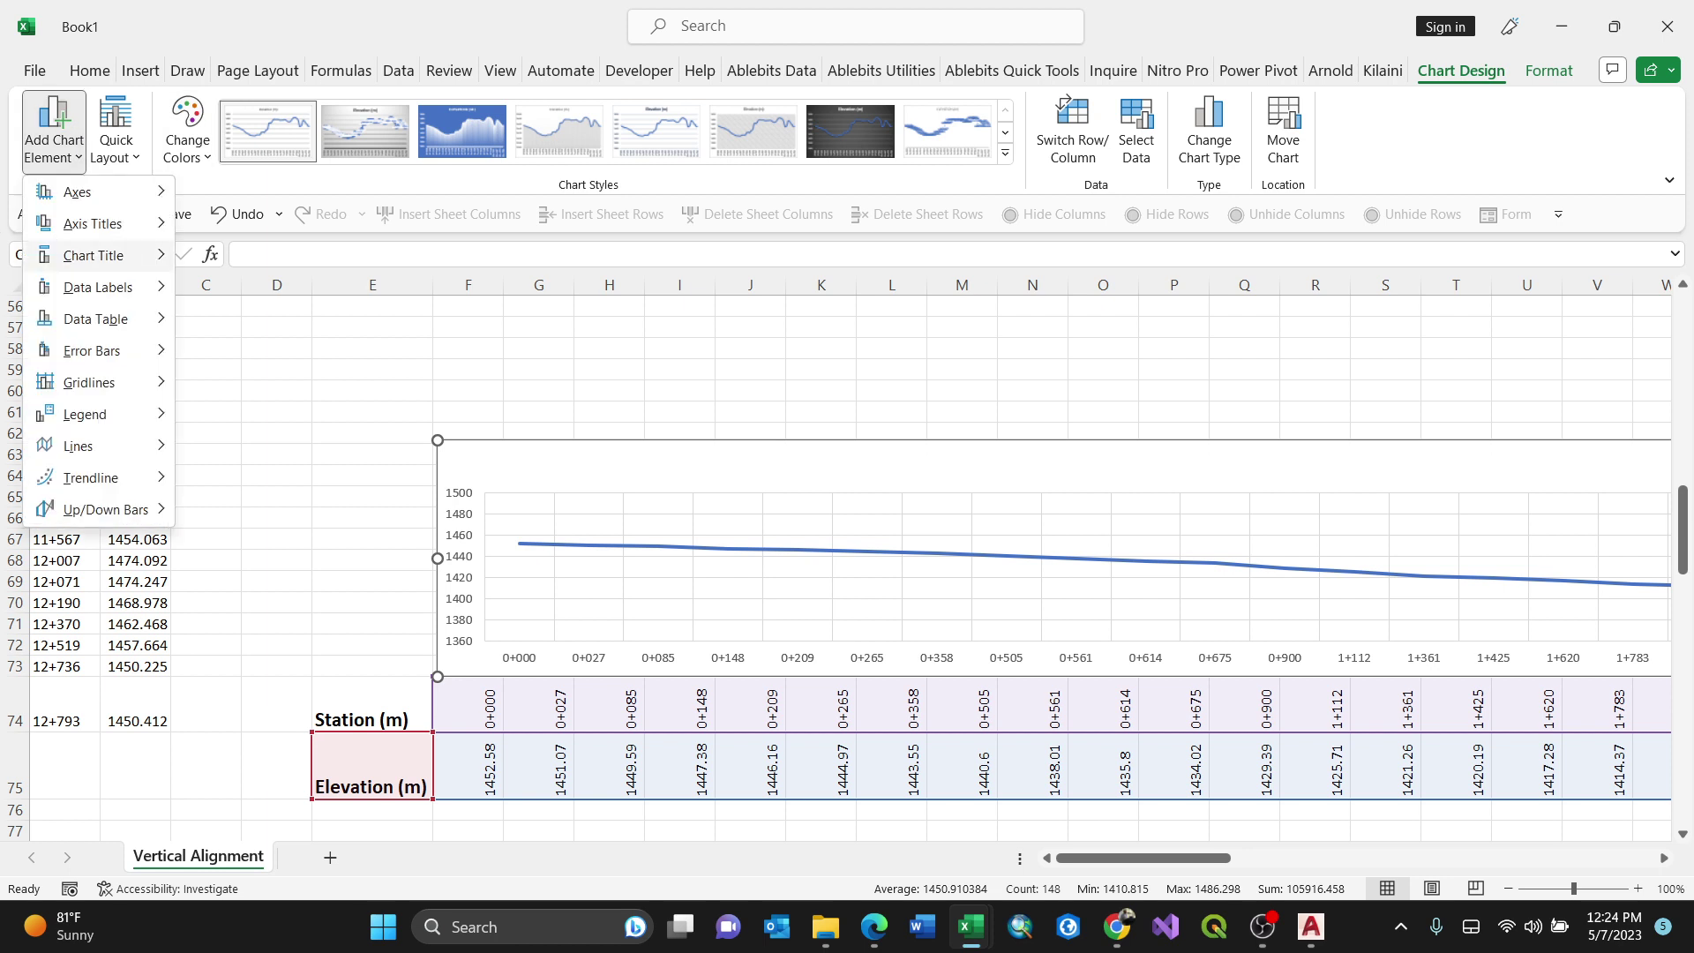
mouse_move(93, 256)
left_click(281, 322)
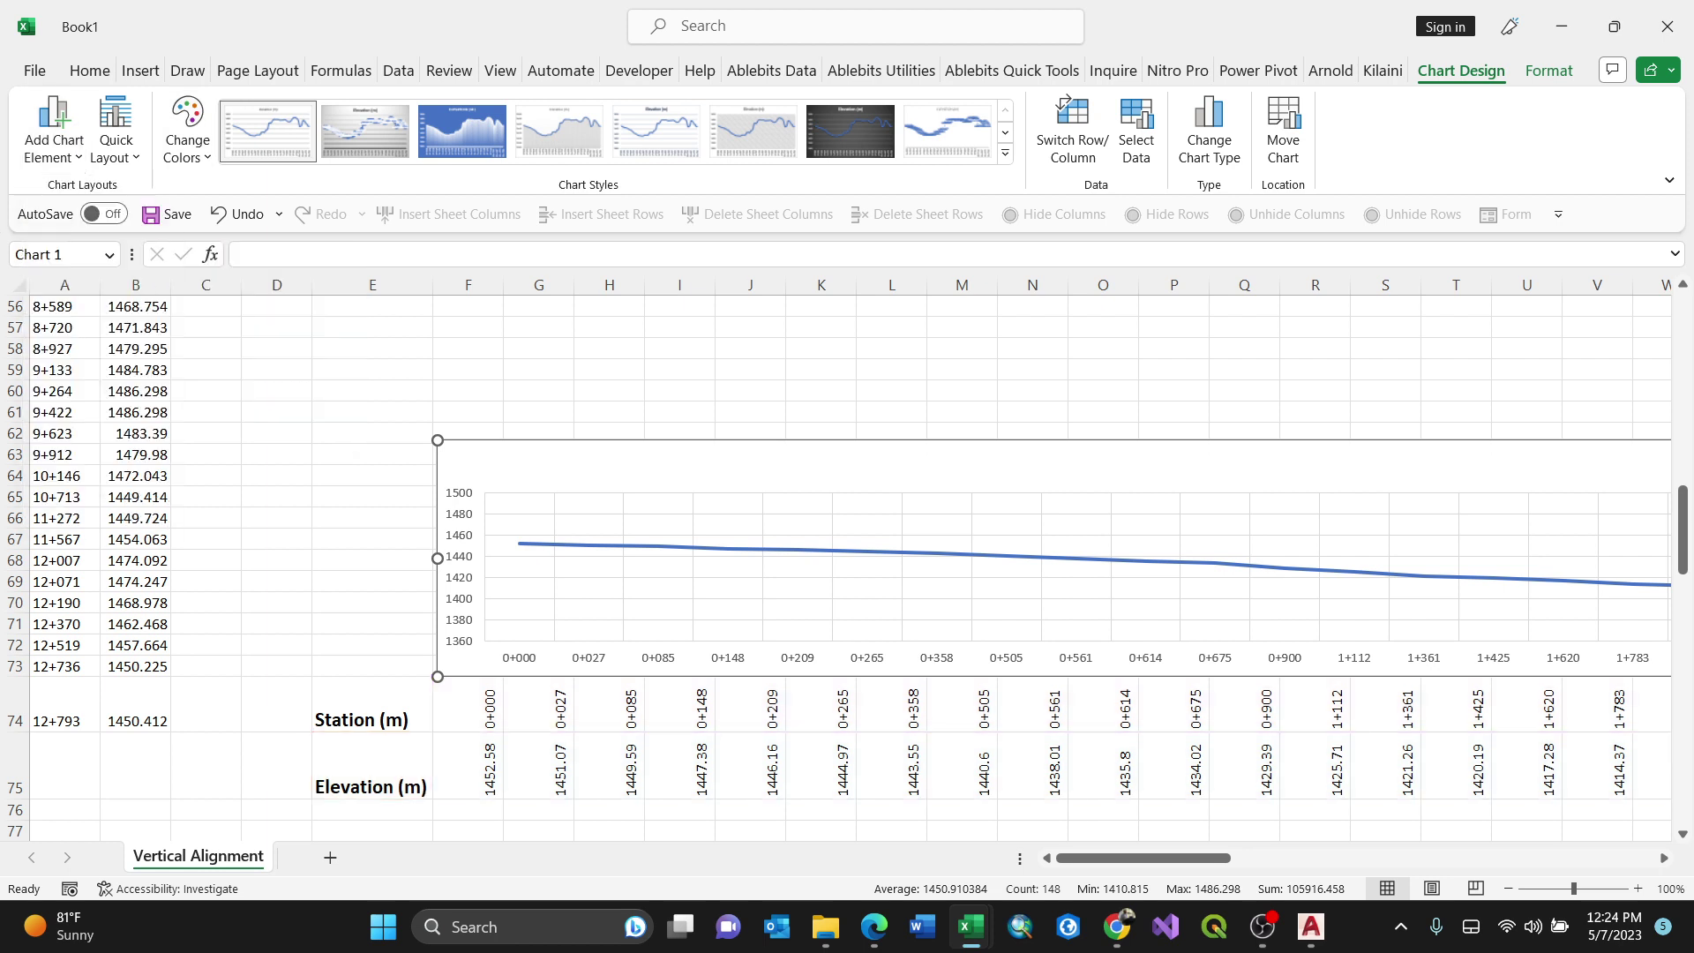
left_click_drag(1144, 858, 1333, 858)
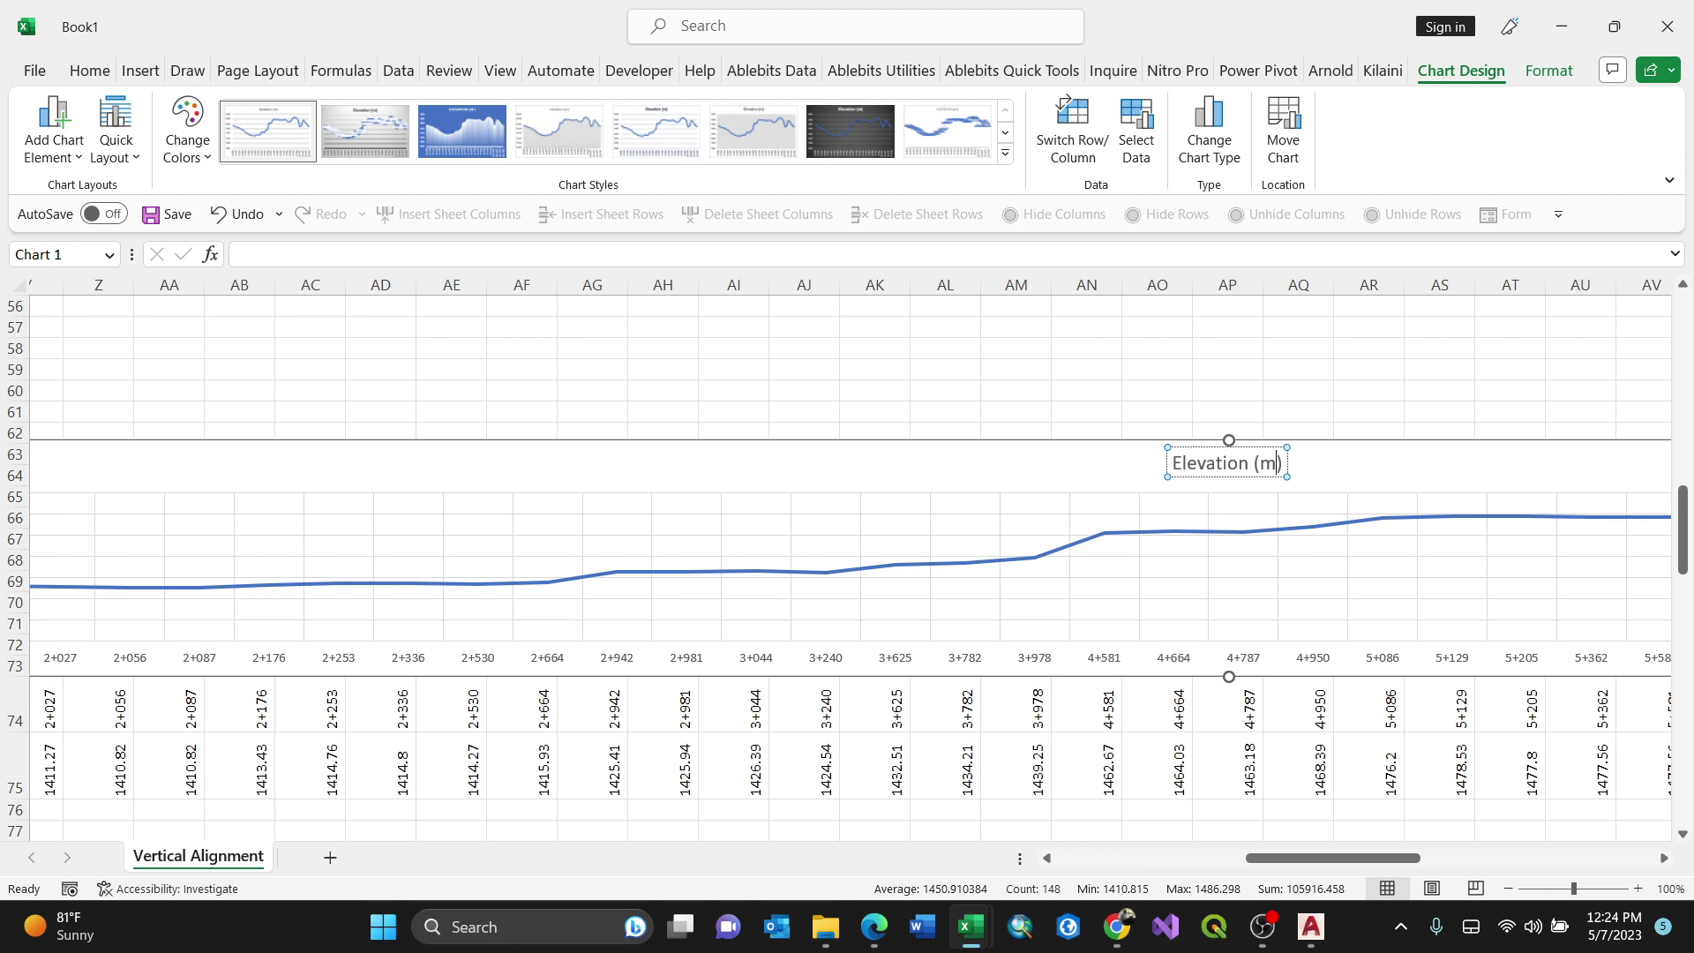
left_click_drag(1282, 462, 1172, 462)
key("BackSpace")
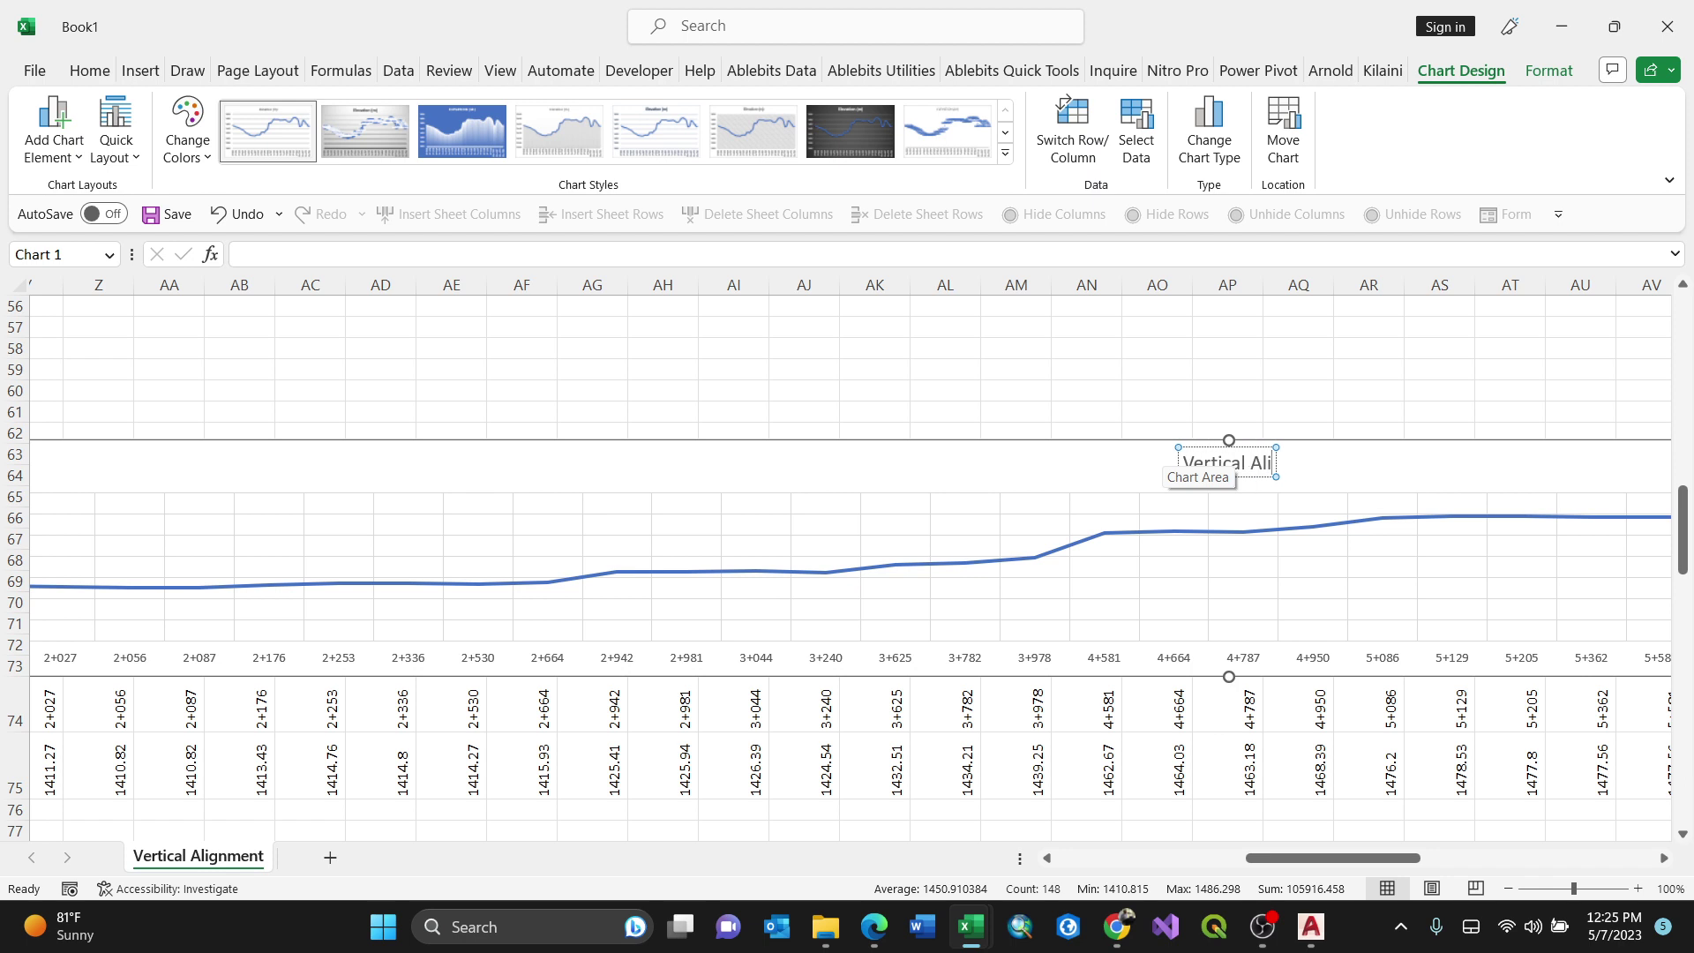
type("ment")
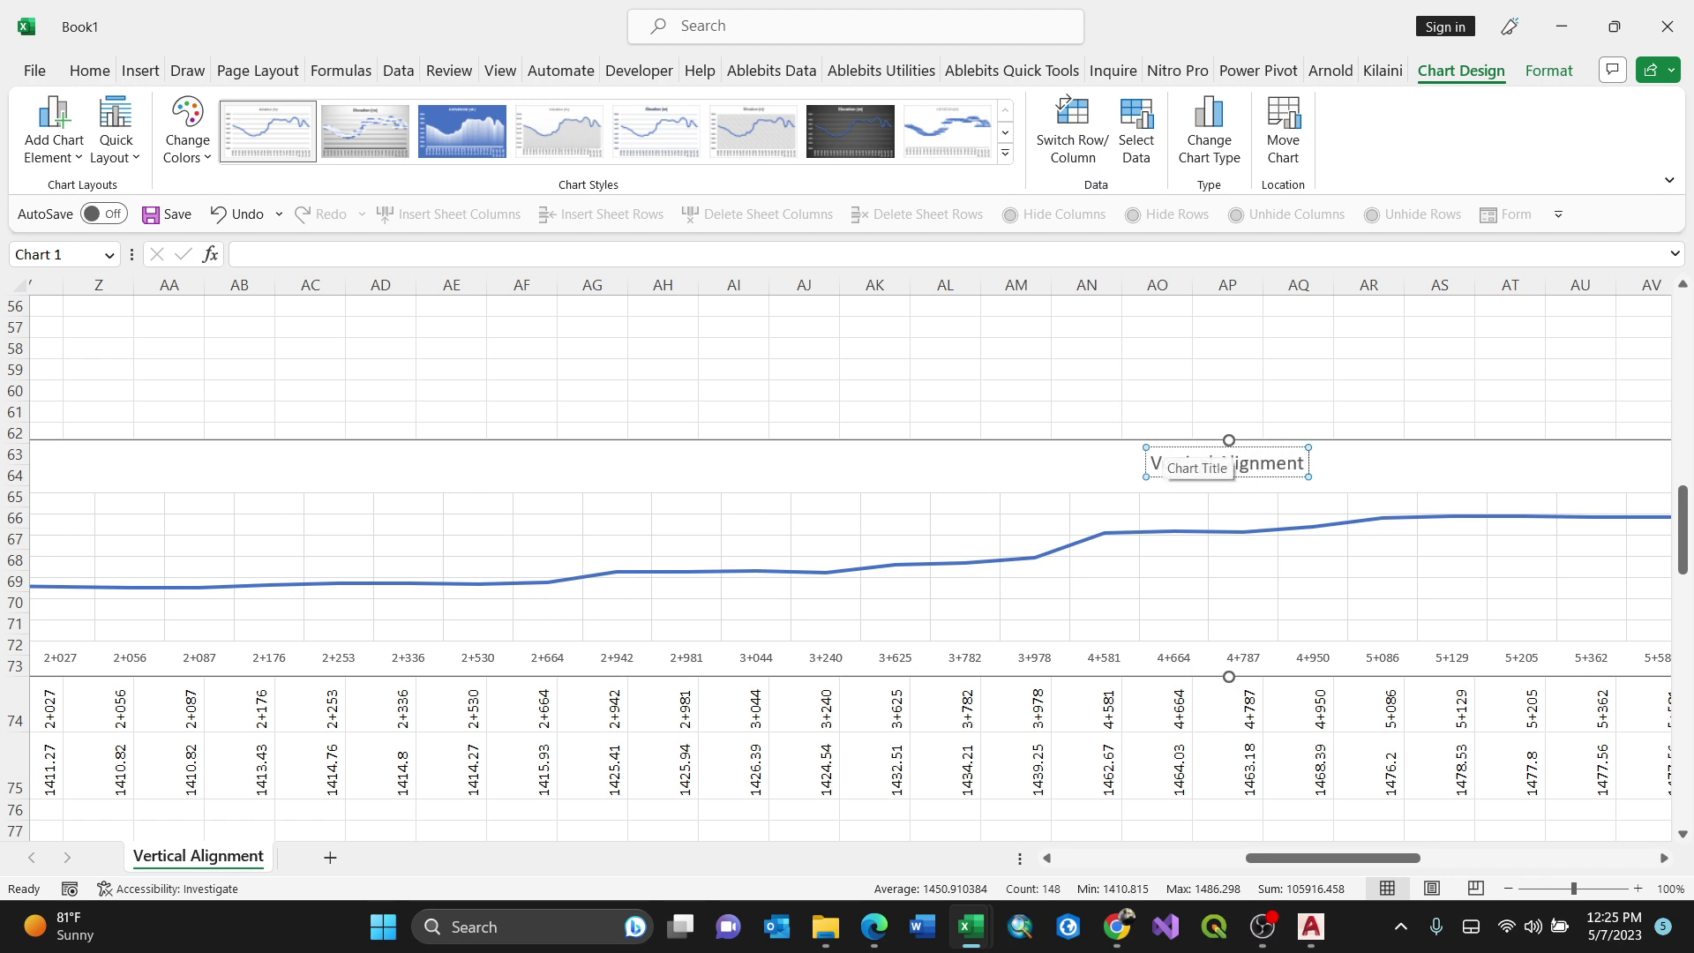
type(" from V")
key("BackSpace")
type("Civil")
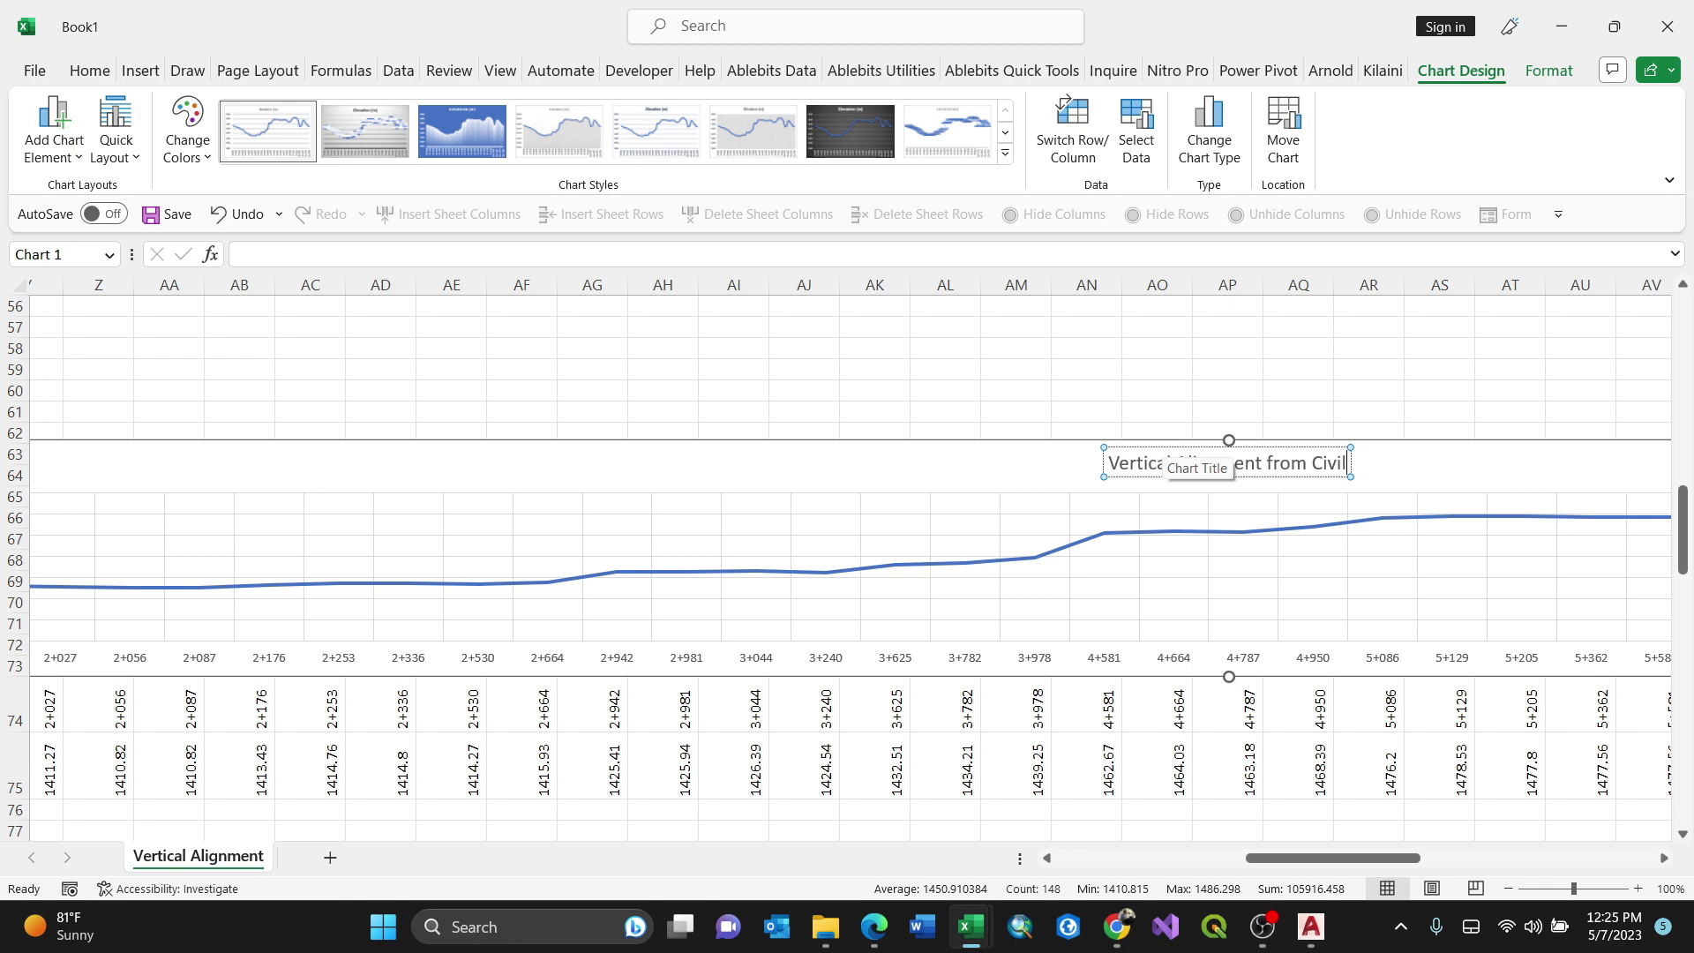
type(" 3d to")
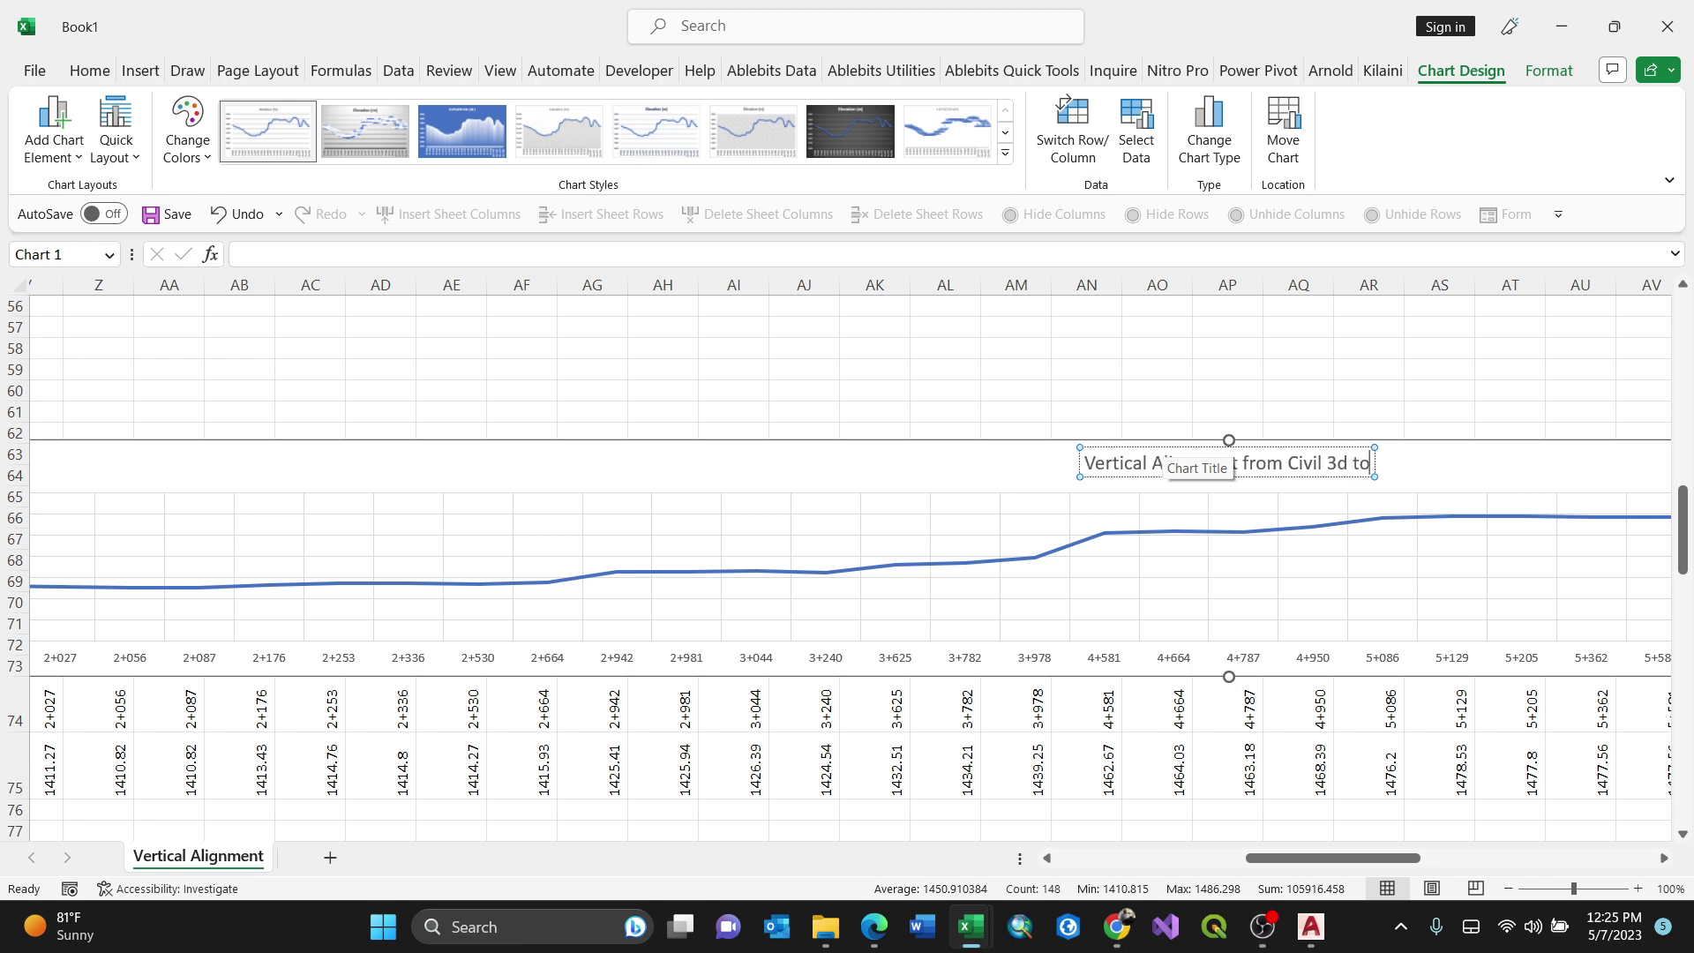
type(" Excel")
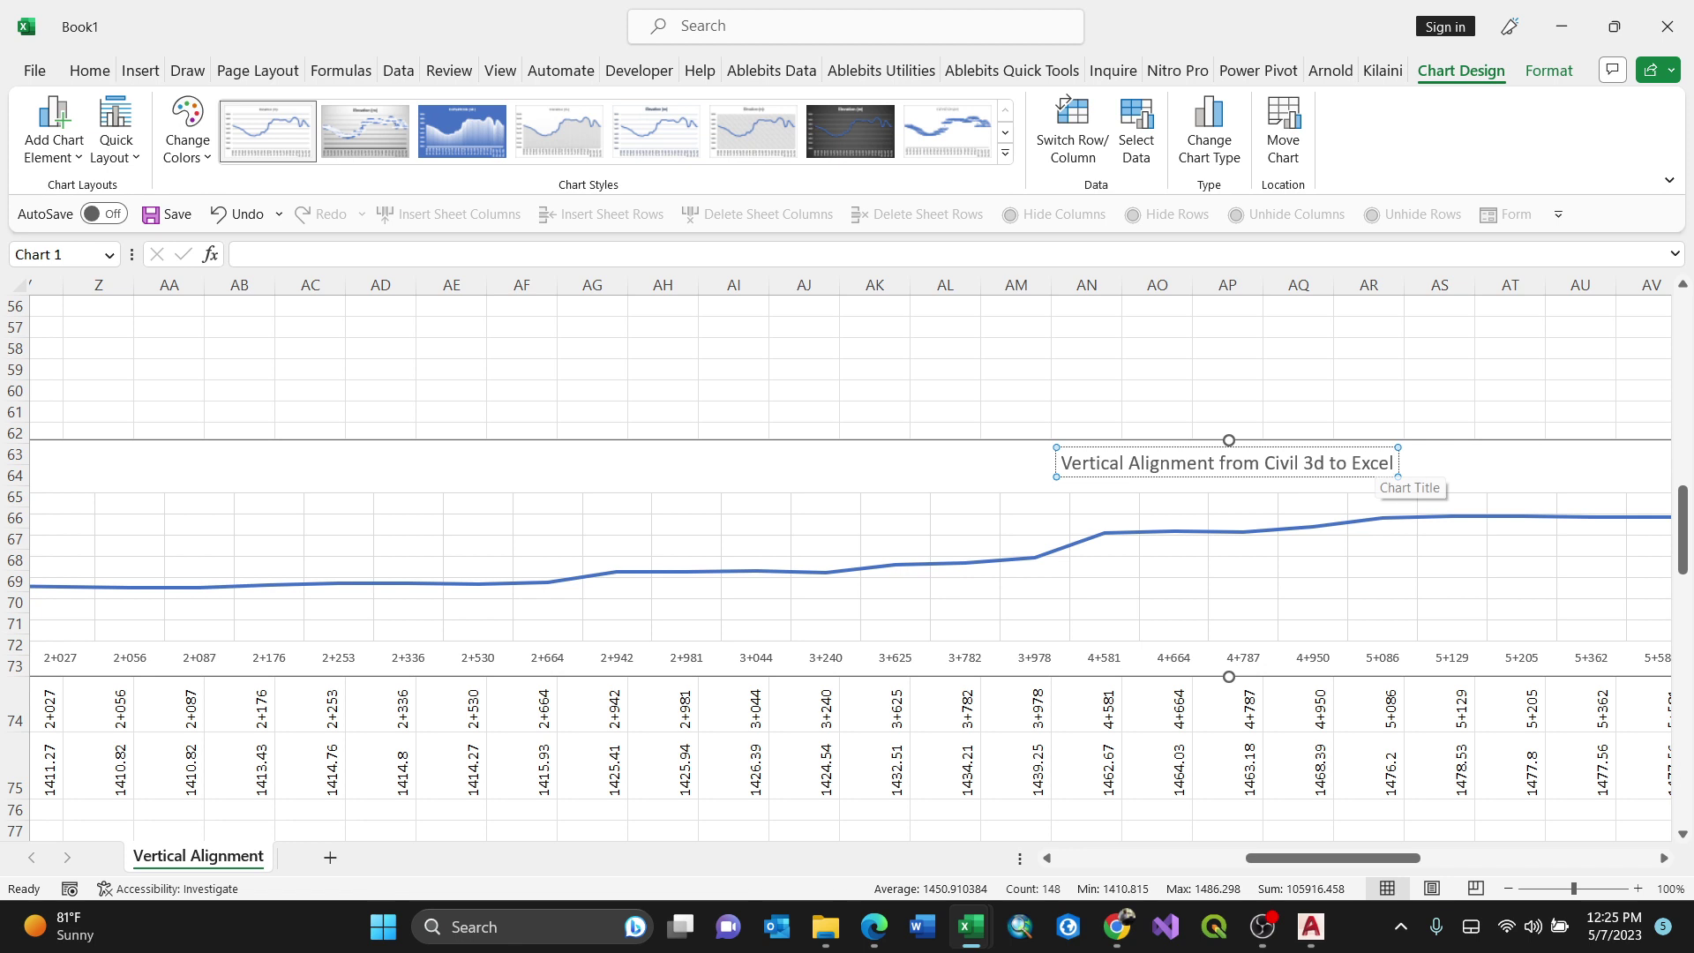
Step: Format the whole chart title as bold and underlined
key("ctrl+a")
key("ctrl+b")
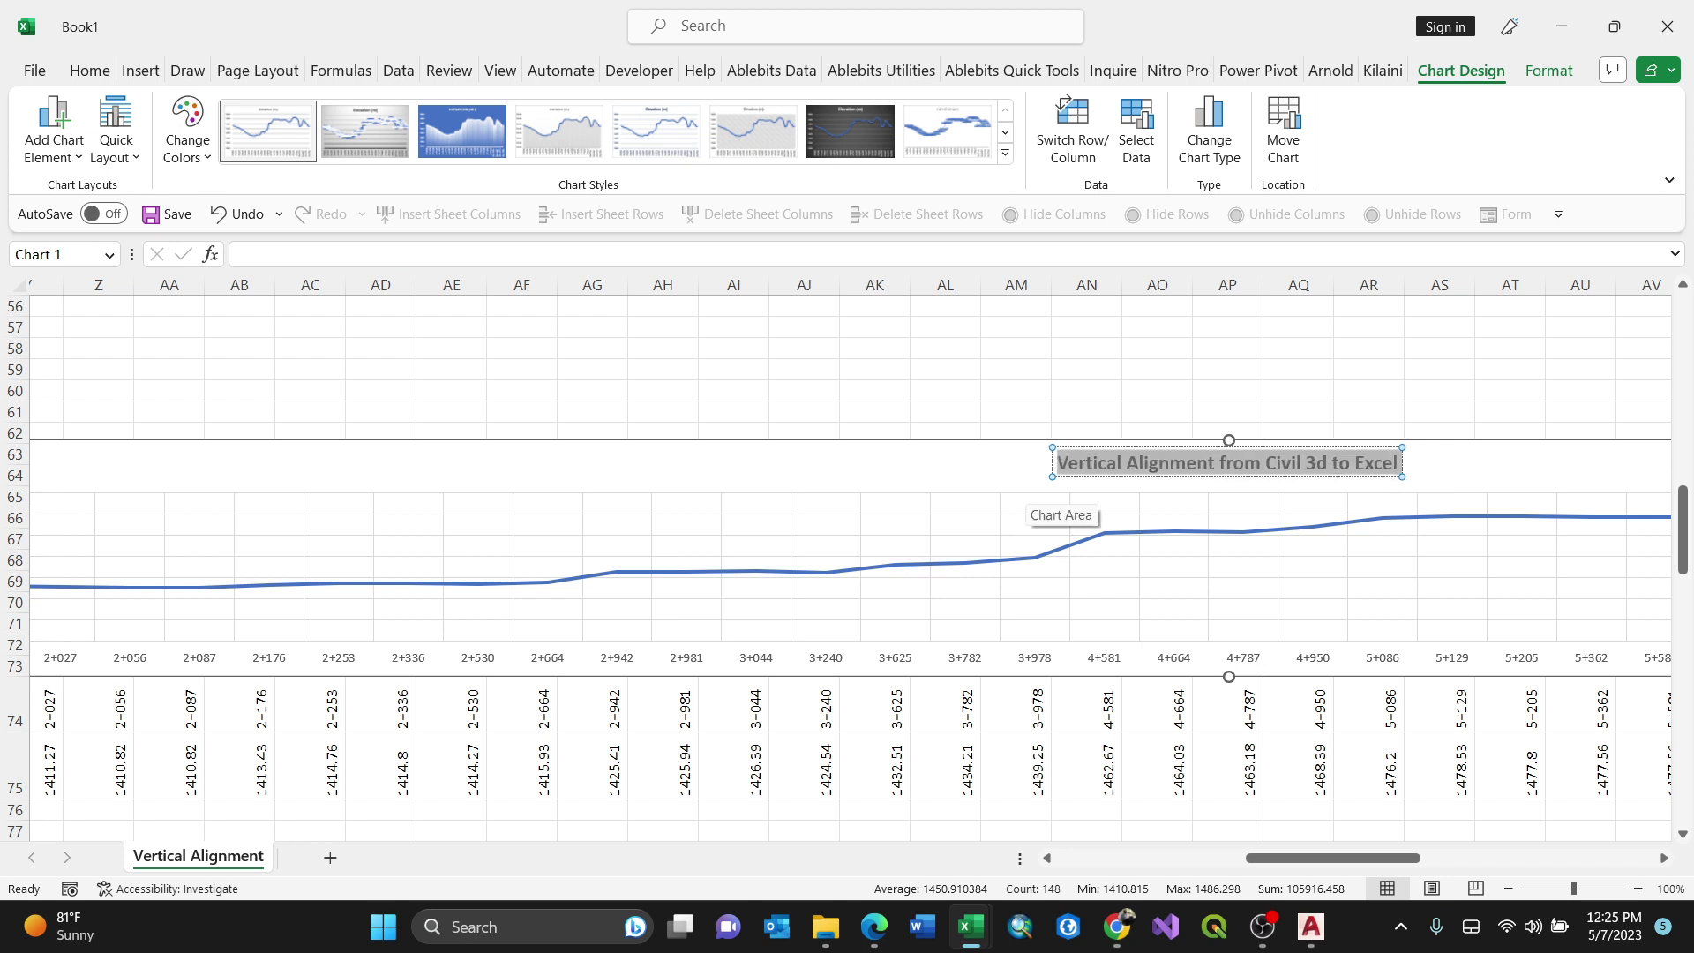
key("Escape")
Step: Narrow the vertical alignment chart so that its far edge sits at the end of column AP
scroll(847, 565, "down", 2)
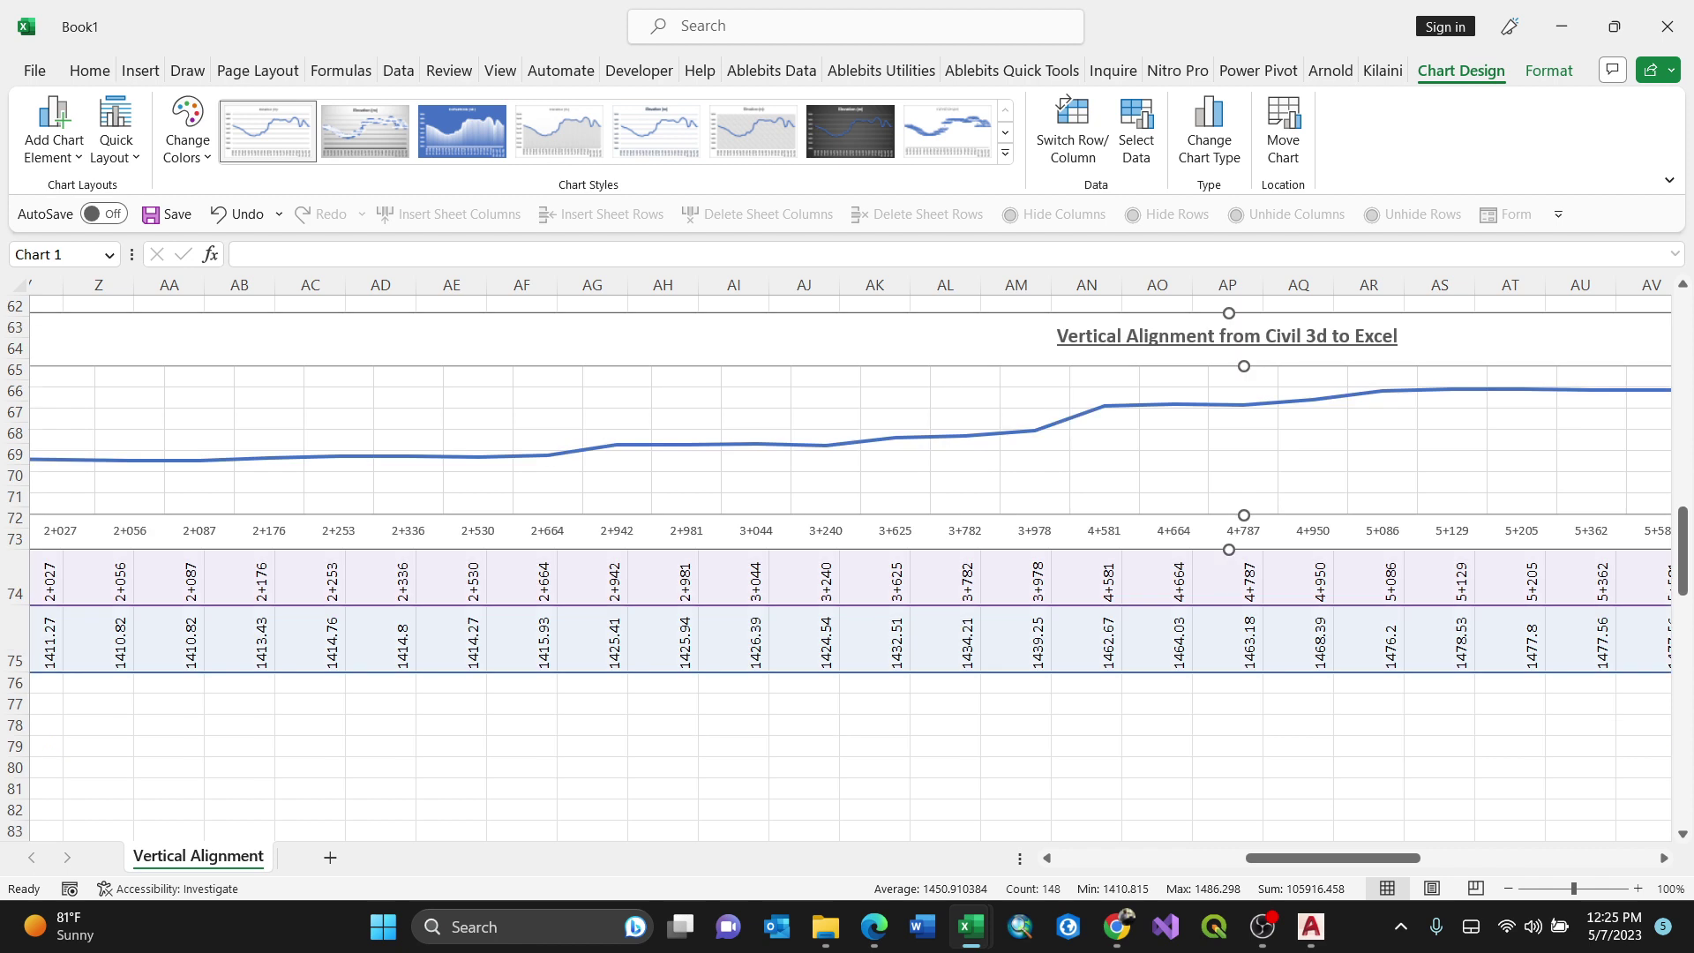
left_click_drag(1332, 858, 1569, 857)
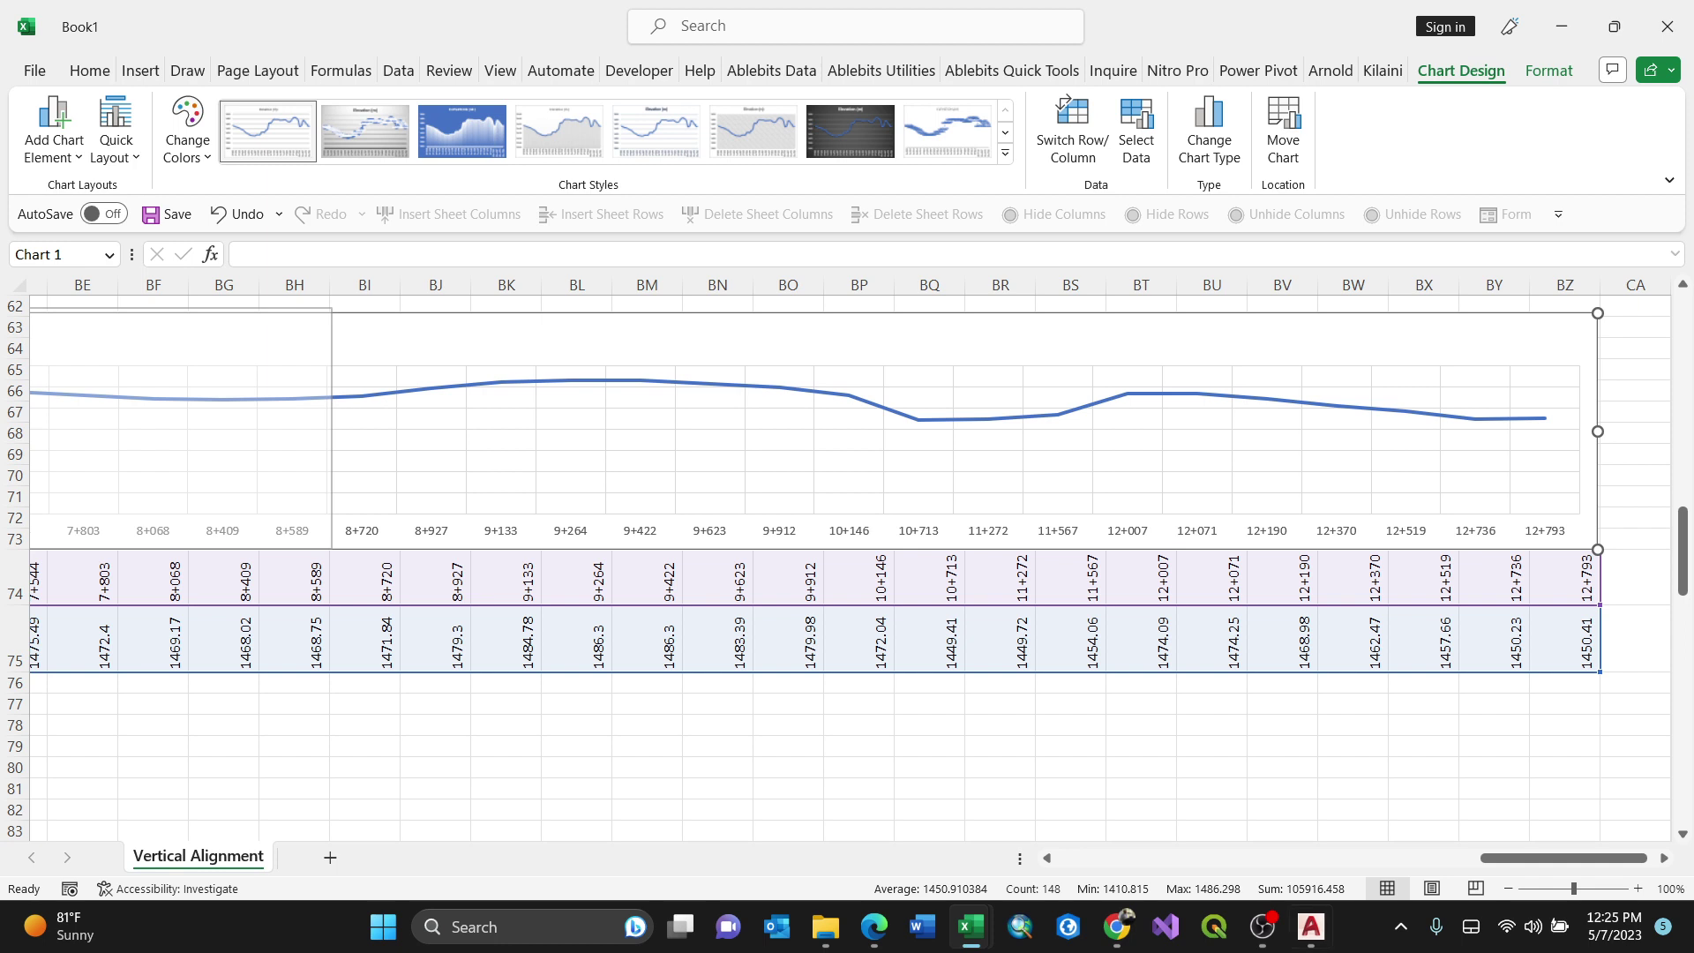
left_click_drag(1564, 858, 1491, 857)
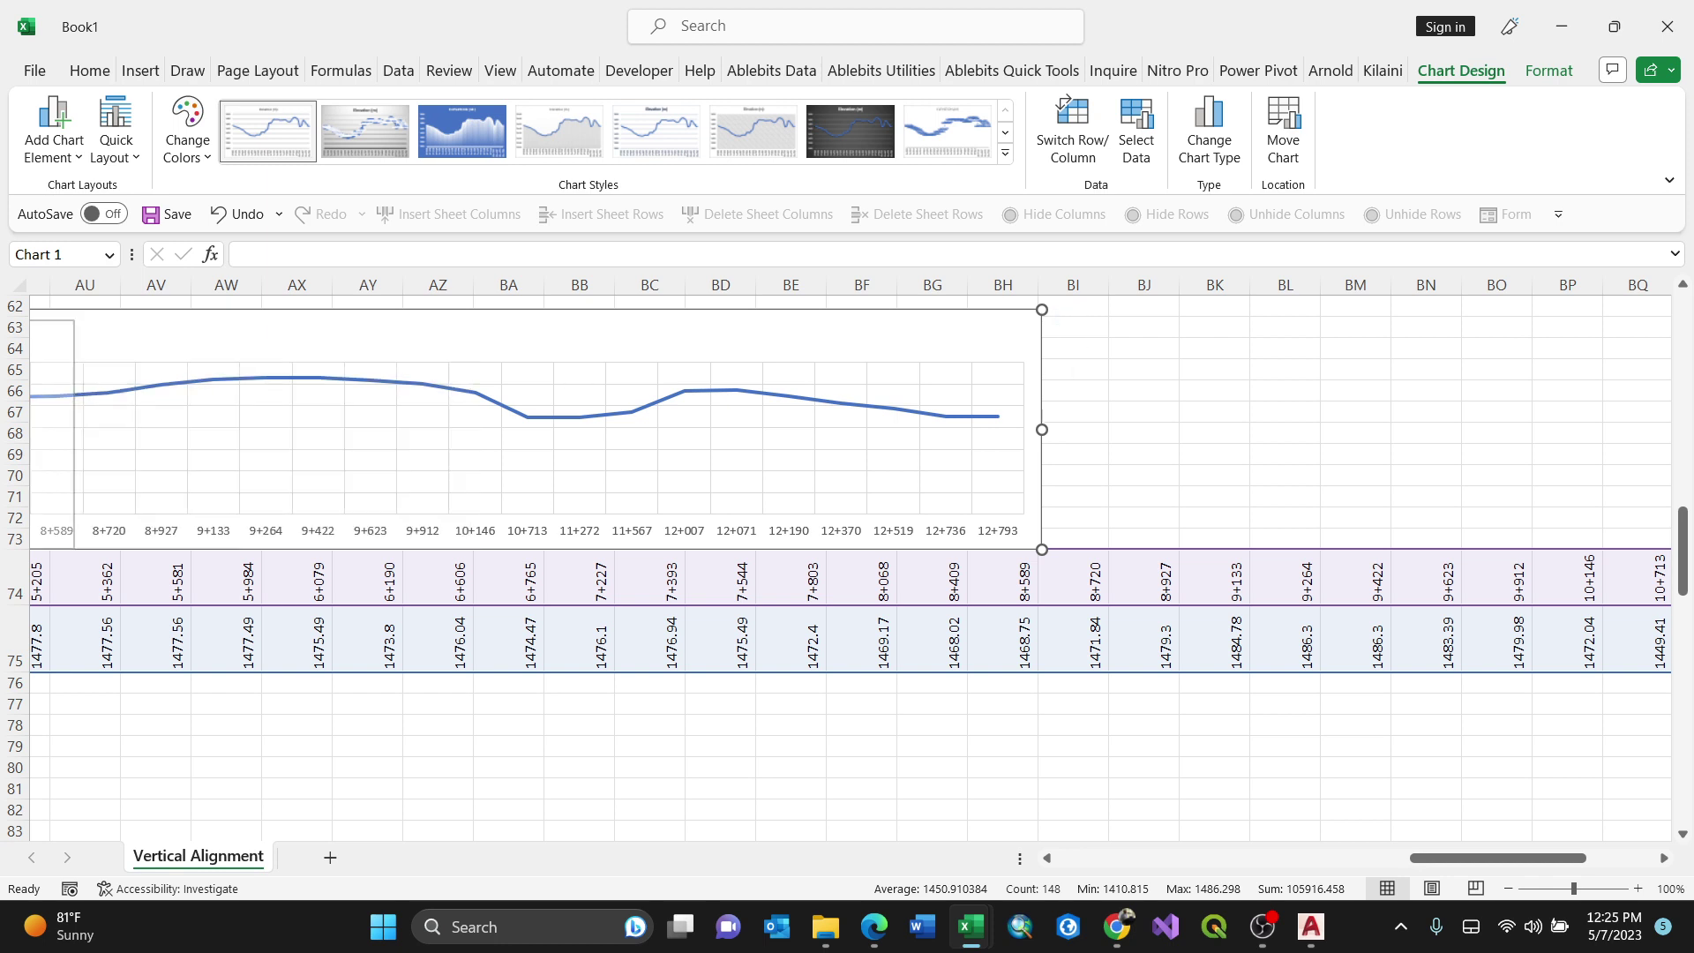
scroll(851, 570, "left", 1)
scroll(852, 570, "left", 2)
scroll(851, 570, "left", 1)
scroll(852, 570, "up", 1)
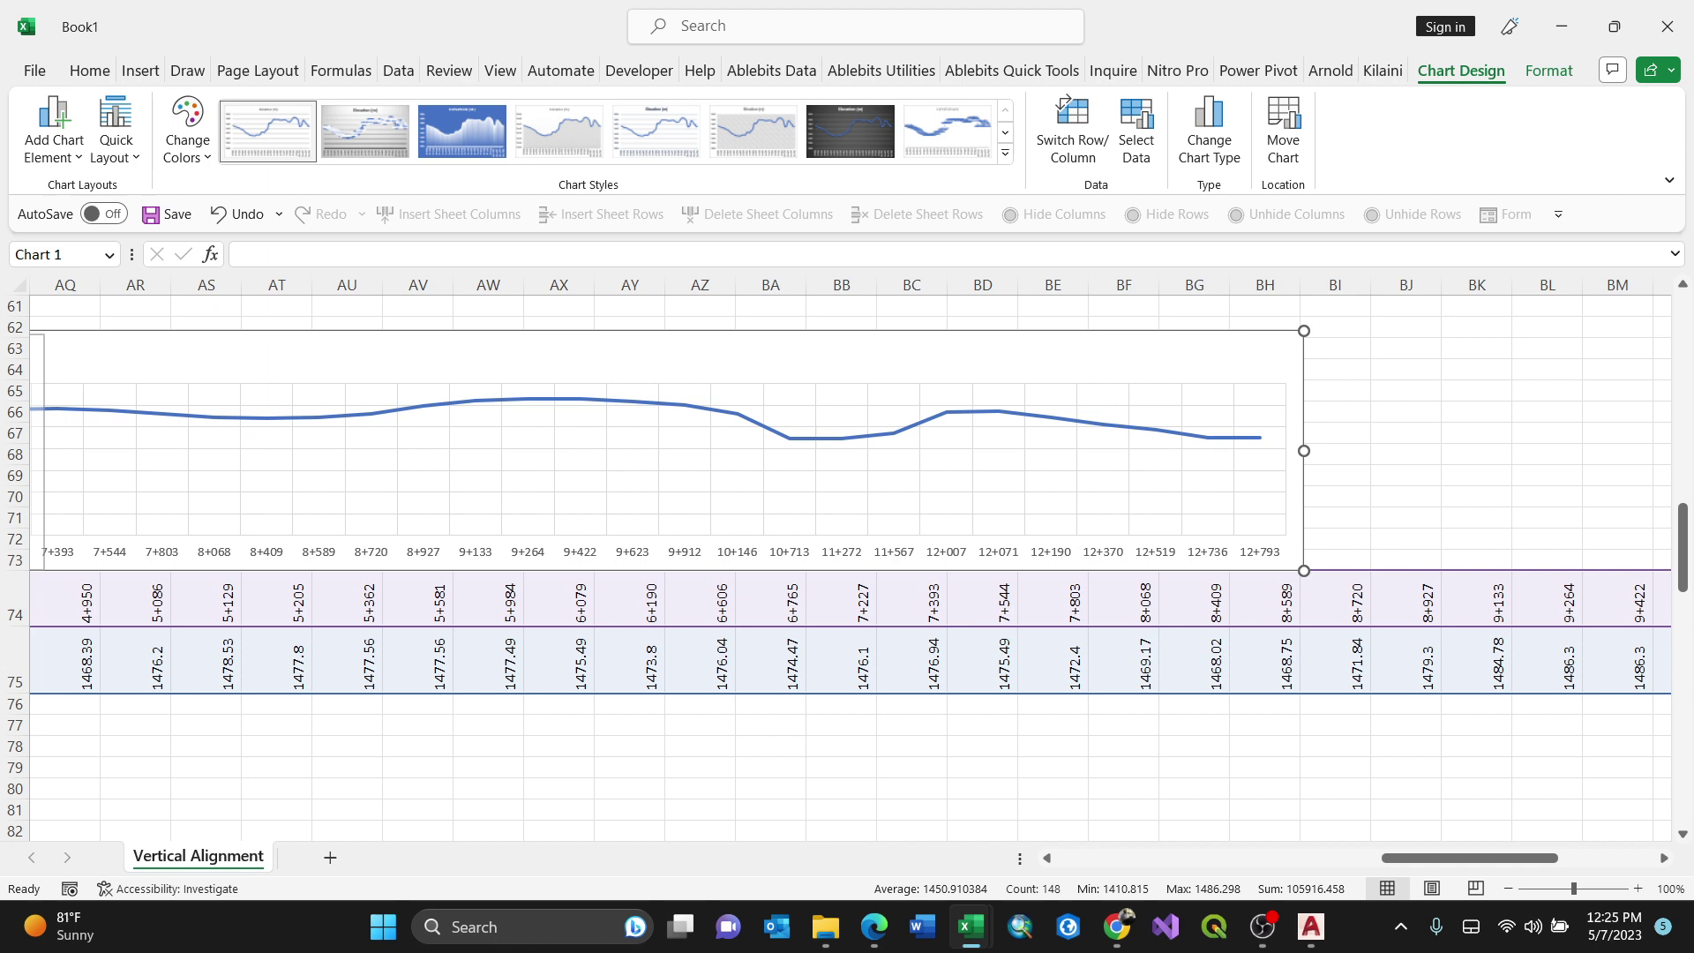
left_click_drag(40, 333, 41, 335)
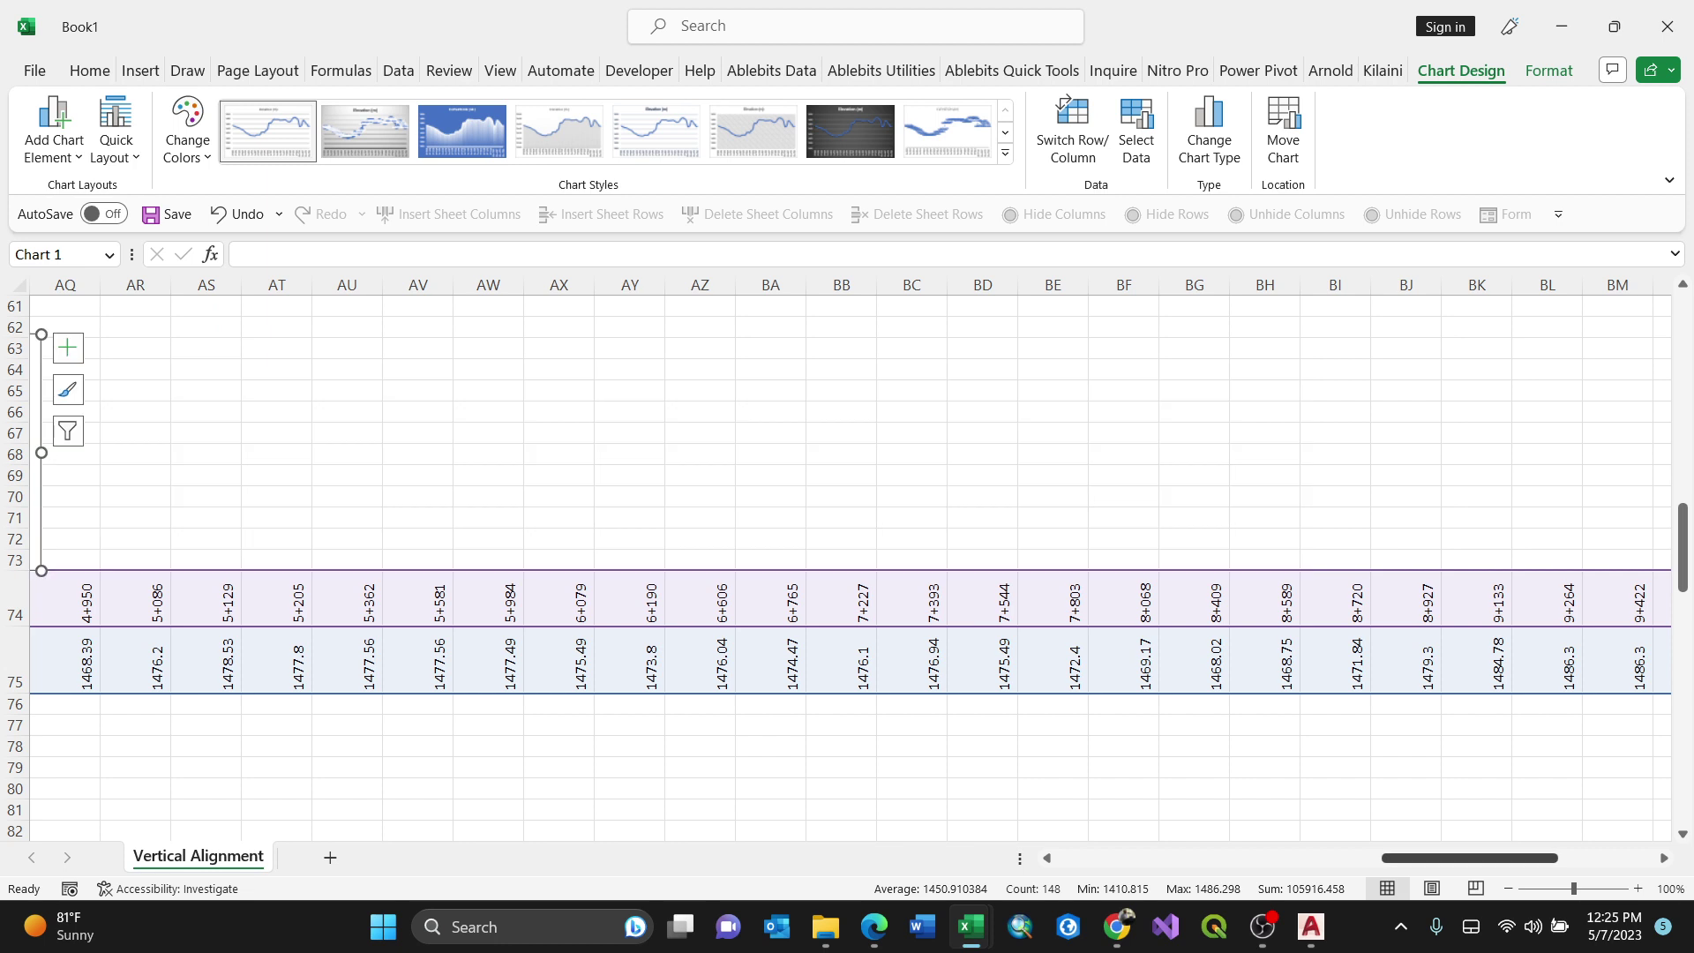
left_click_drag(1434, 857, 1310, 857)
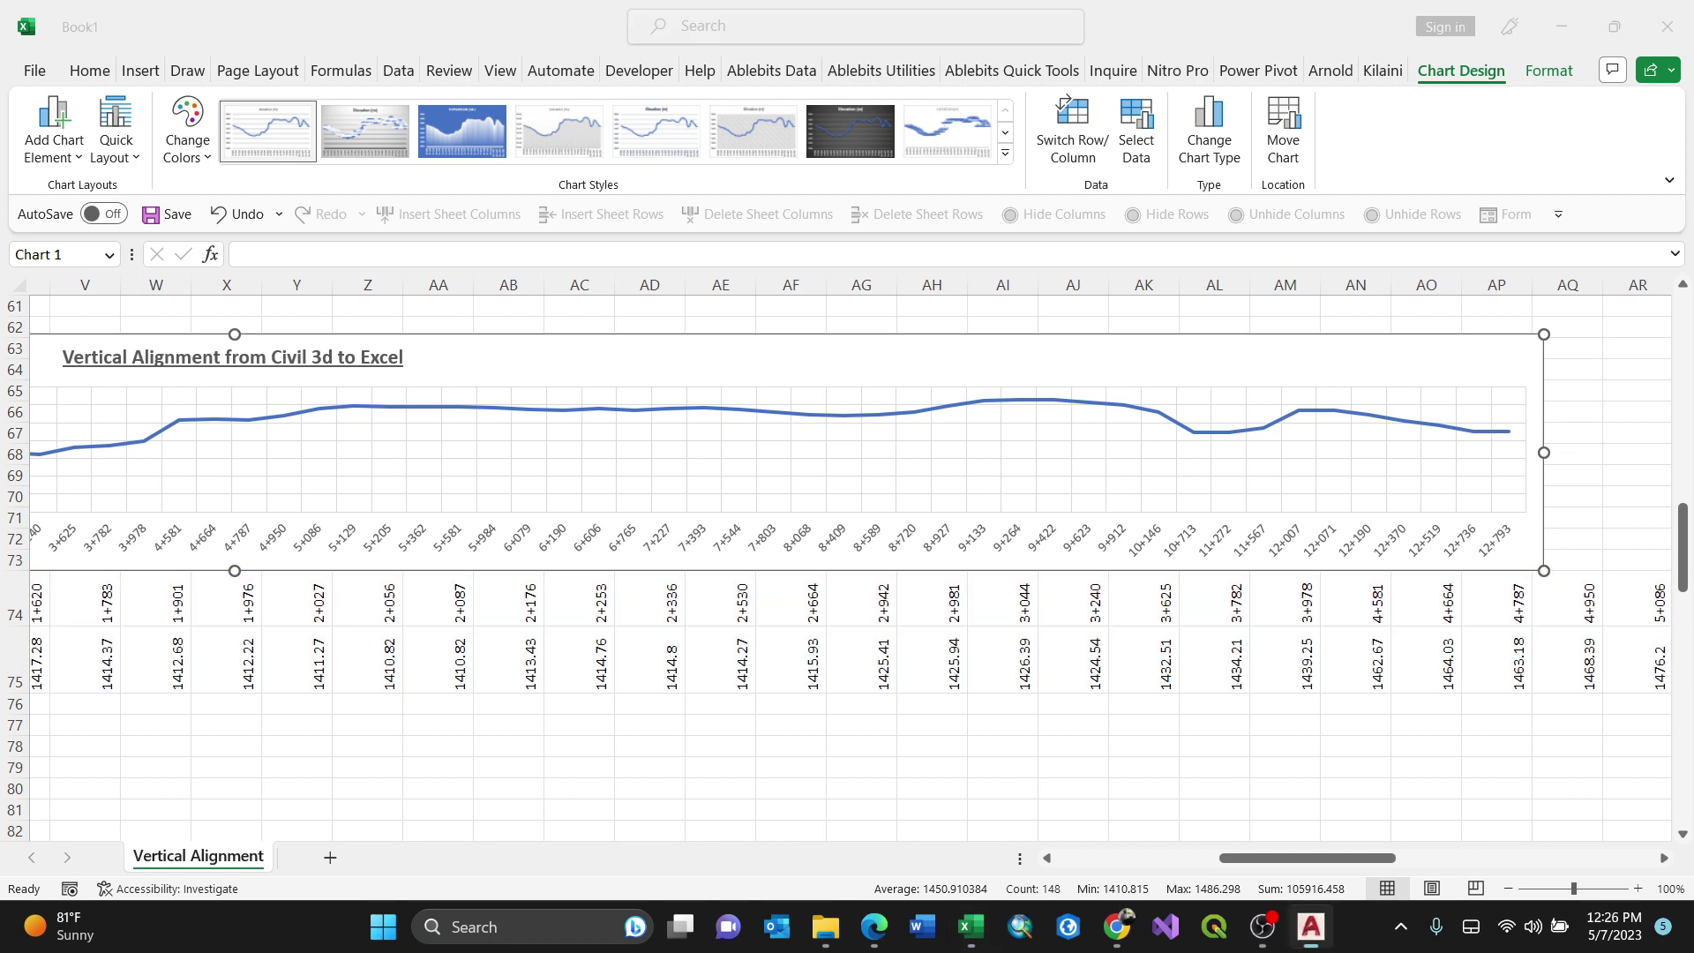
Step: Switch to Civil 3D and examine the design profile view along its length to its far end for comparison with the chart
left_click(1311, 927)
scroll(1008, 521, "down", 5)
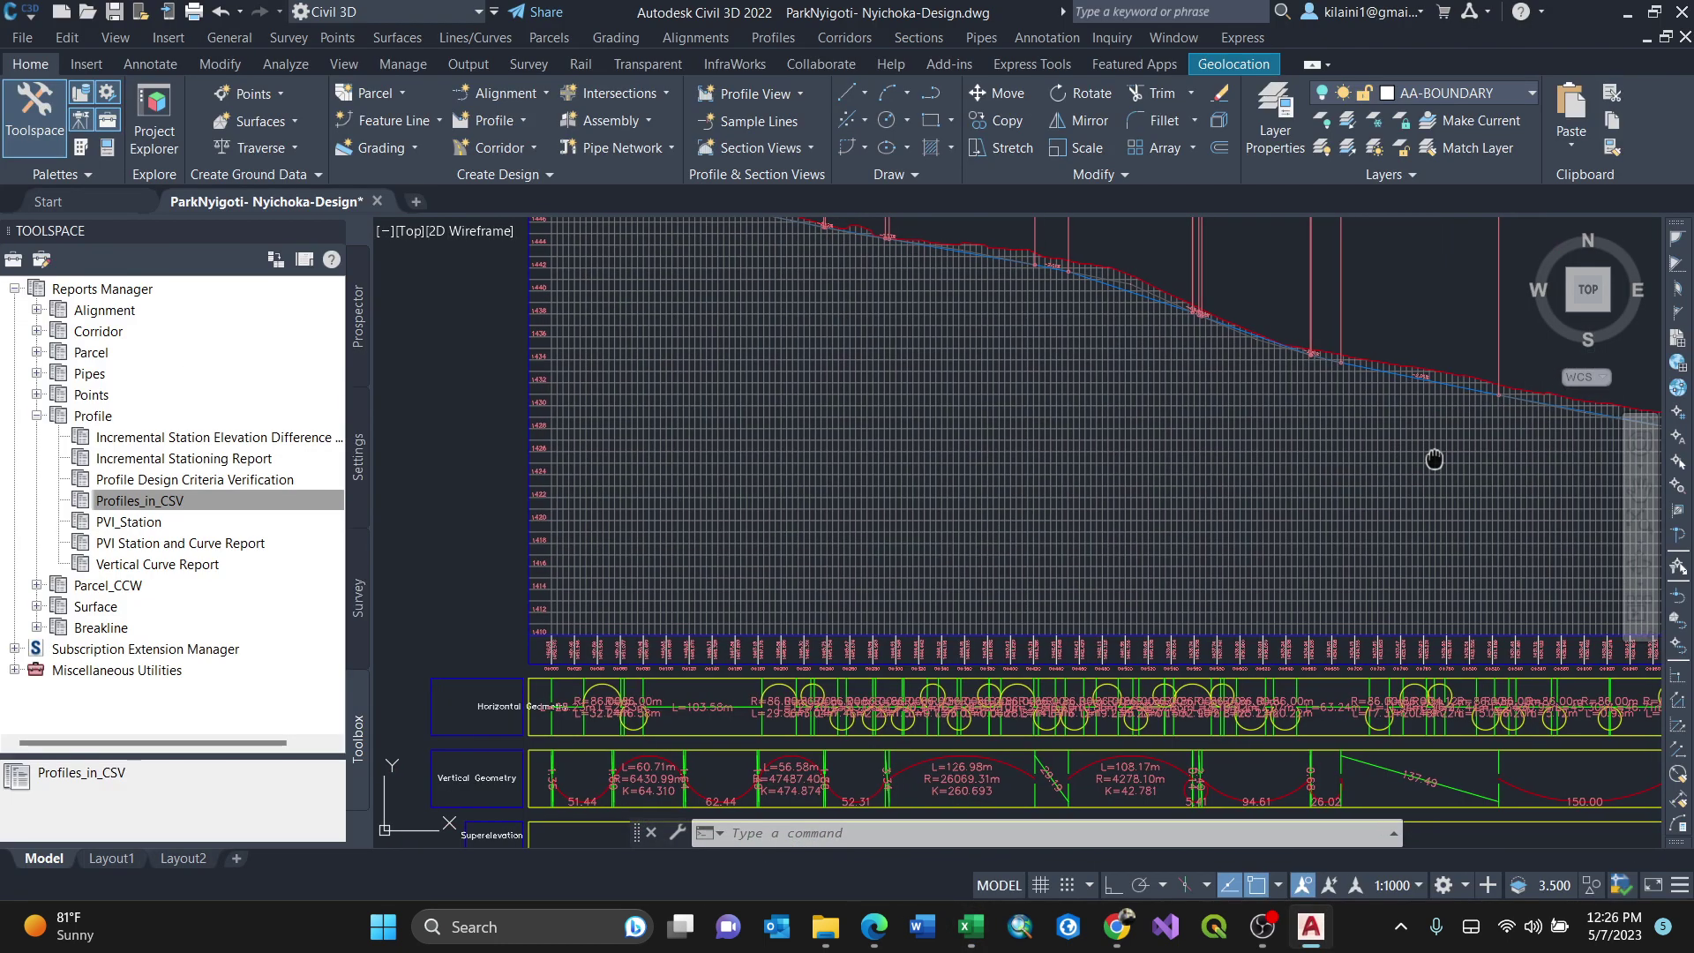
left_click_drag(1388, 535, 906, 559)
scroll(1251, 649, "up", 5)
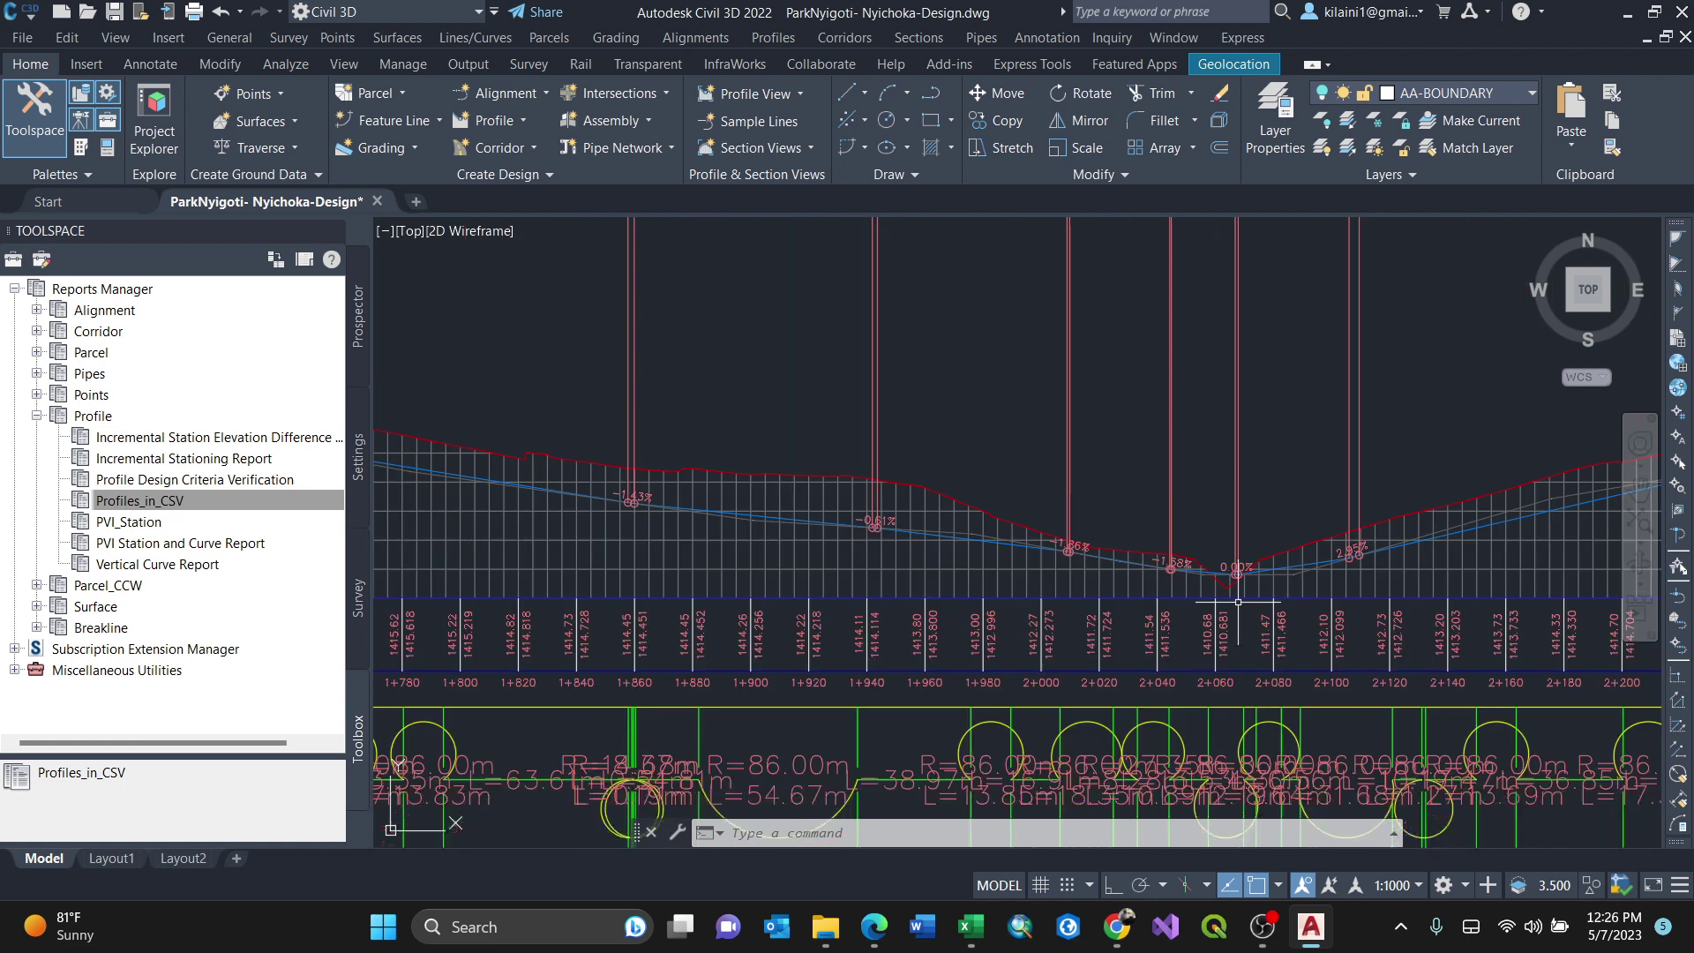
scroll(1153, 684, "down", 4)
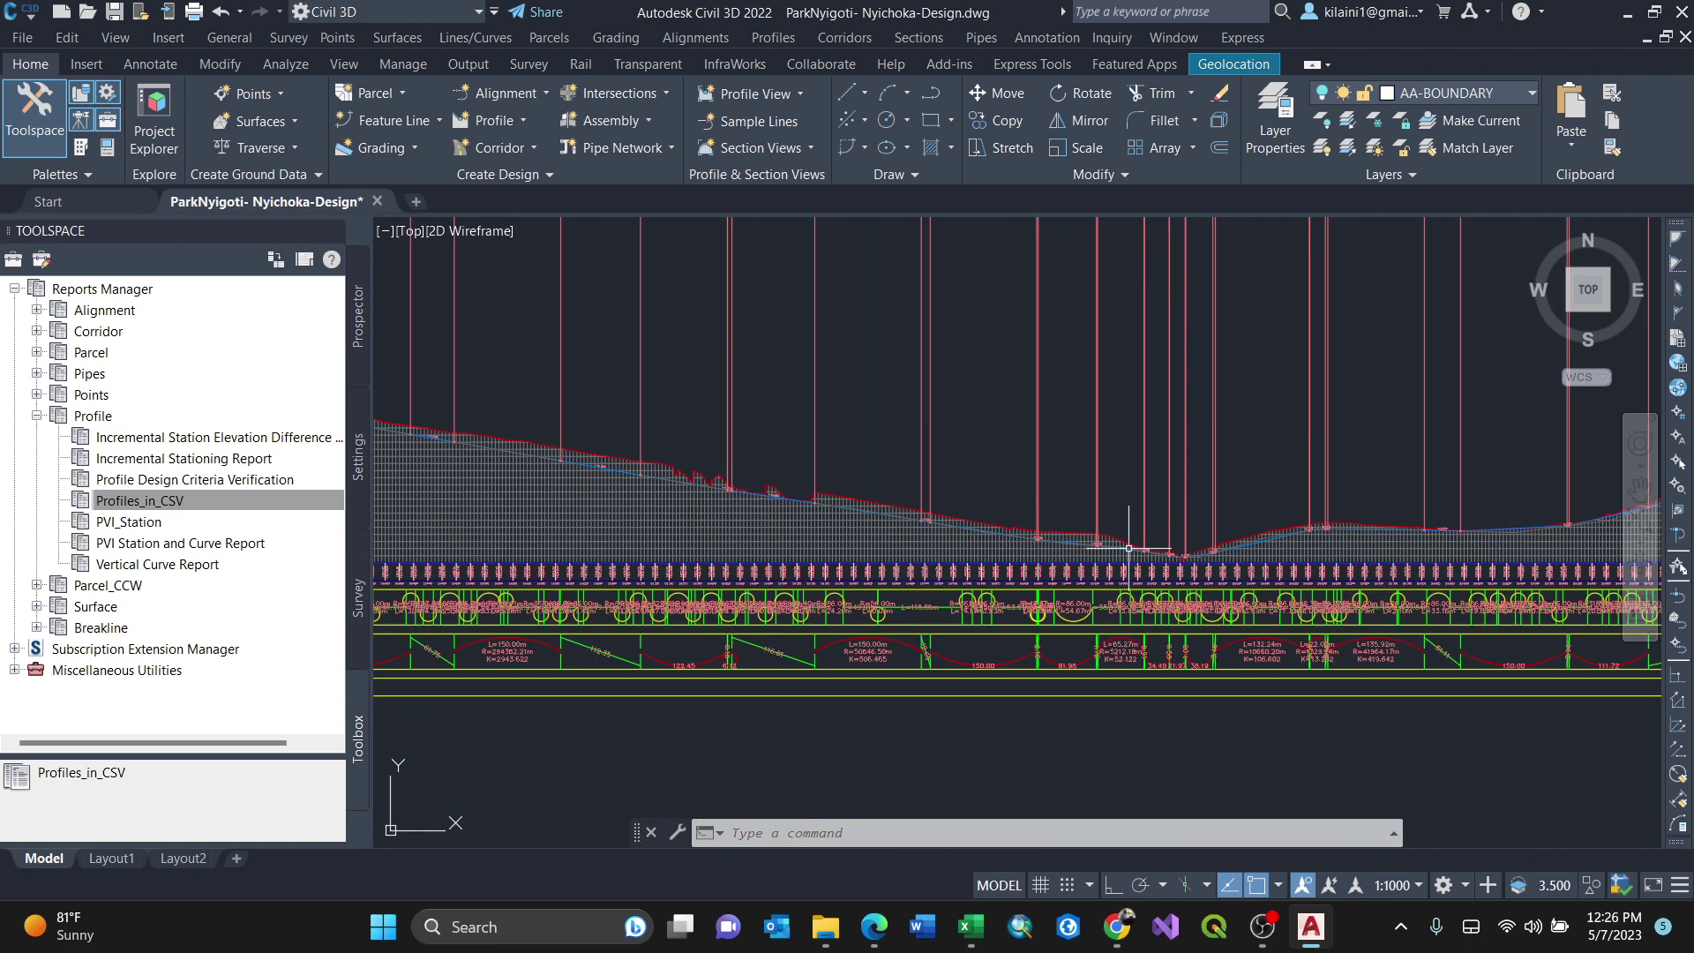
left_click_drag(1395, 484, 703, 606)
scroll(704, 606, "down", 5)
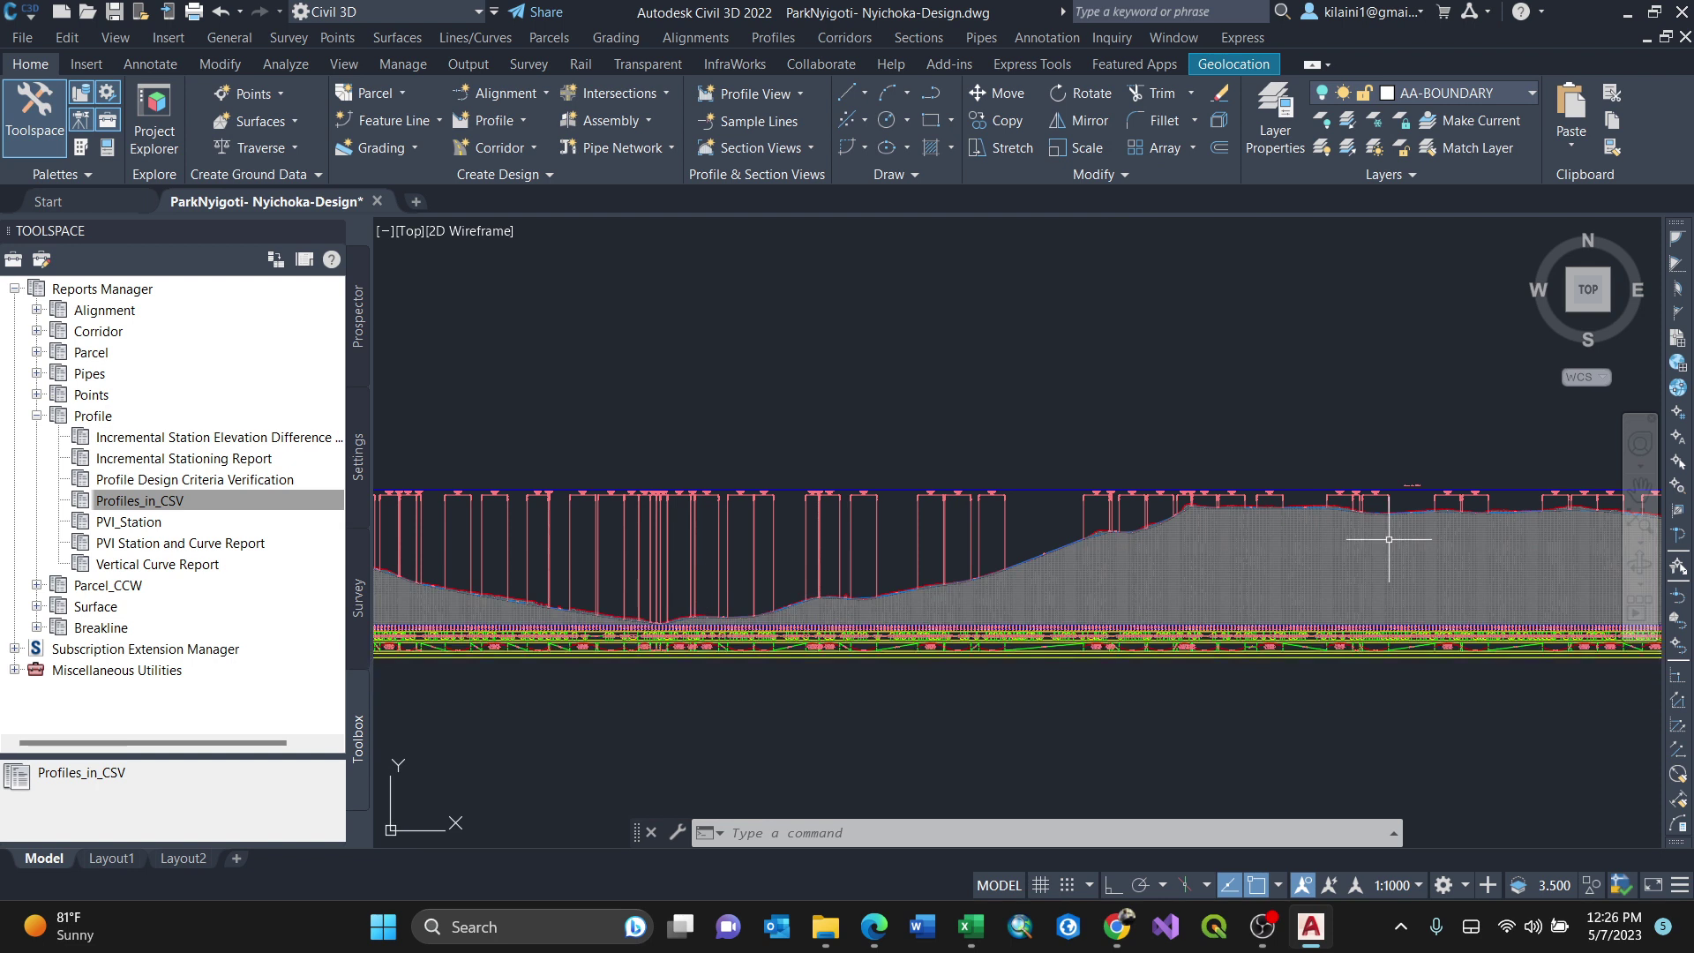
left_click_drag(1361, 539, 654, 549)
mouse_move(1342, 541)
left_mouse_down()
mouse_move(756, 541)
mouse_move(790, 558)
left_mouse_up()
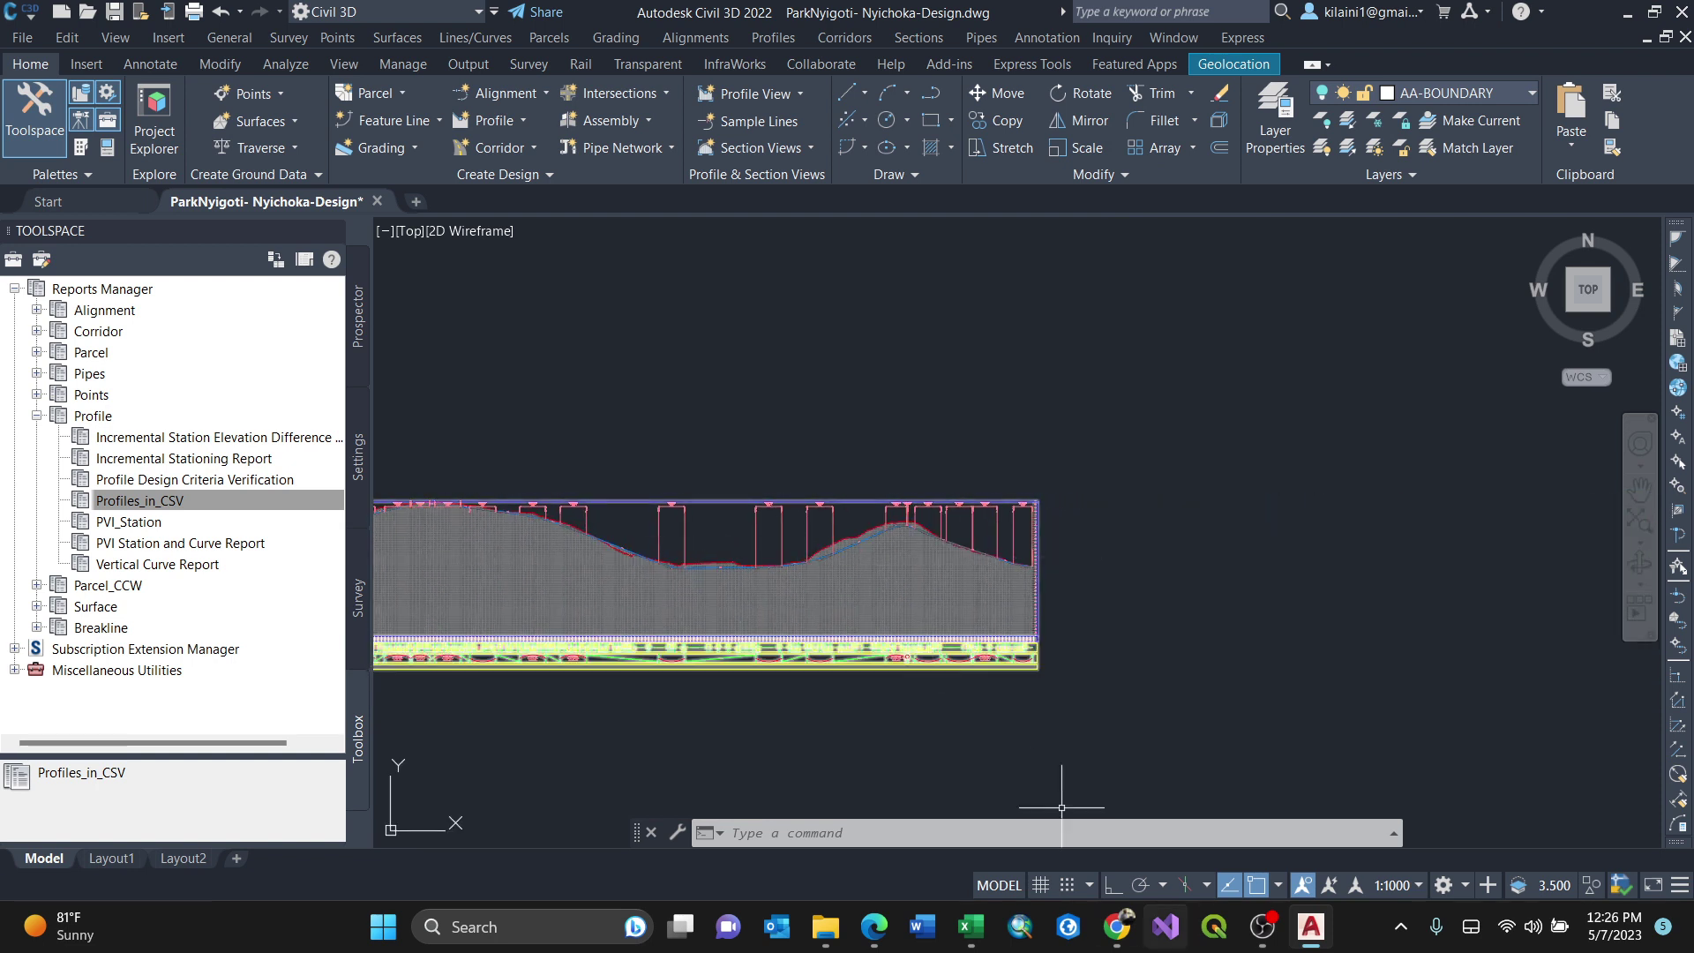
Step: Switch back to the Book1 workbook in Excel, deselect the chart and review it against the station and elevation rows
left_click(971, 927)
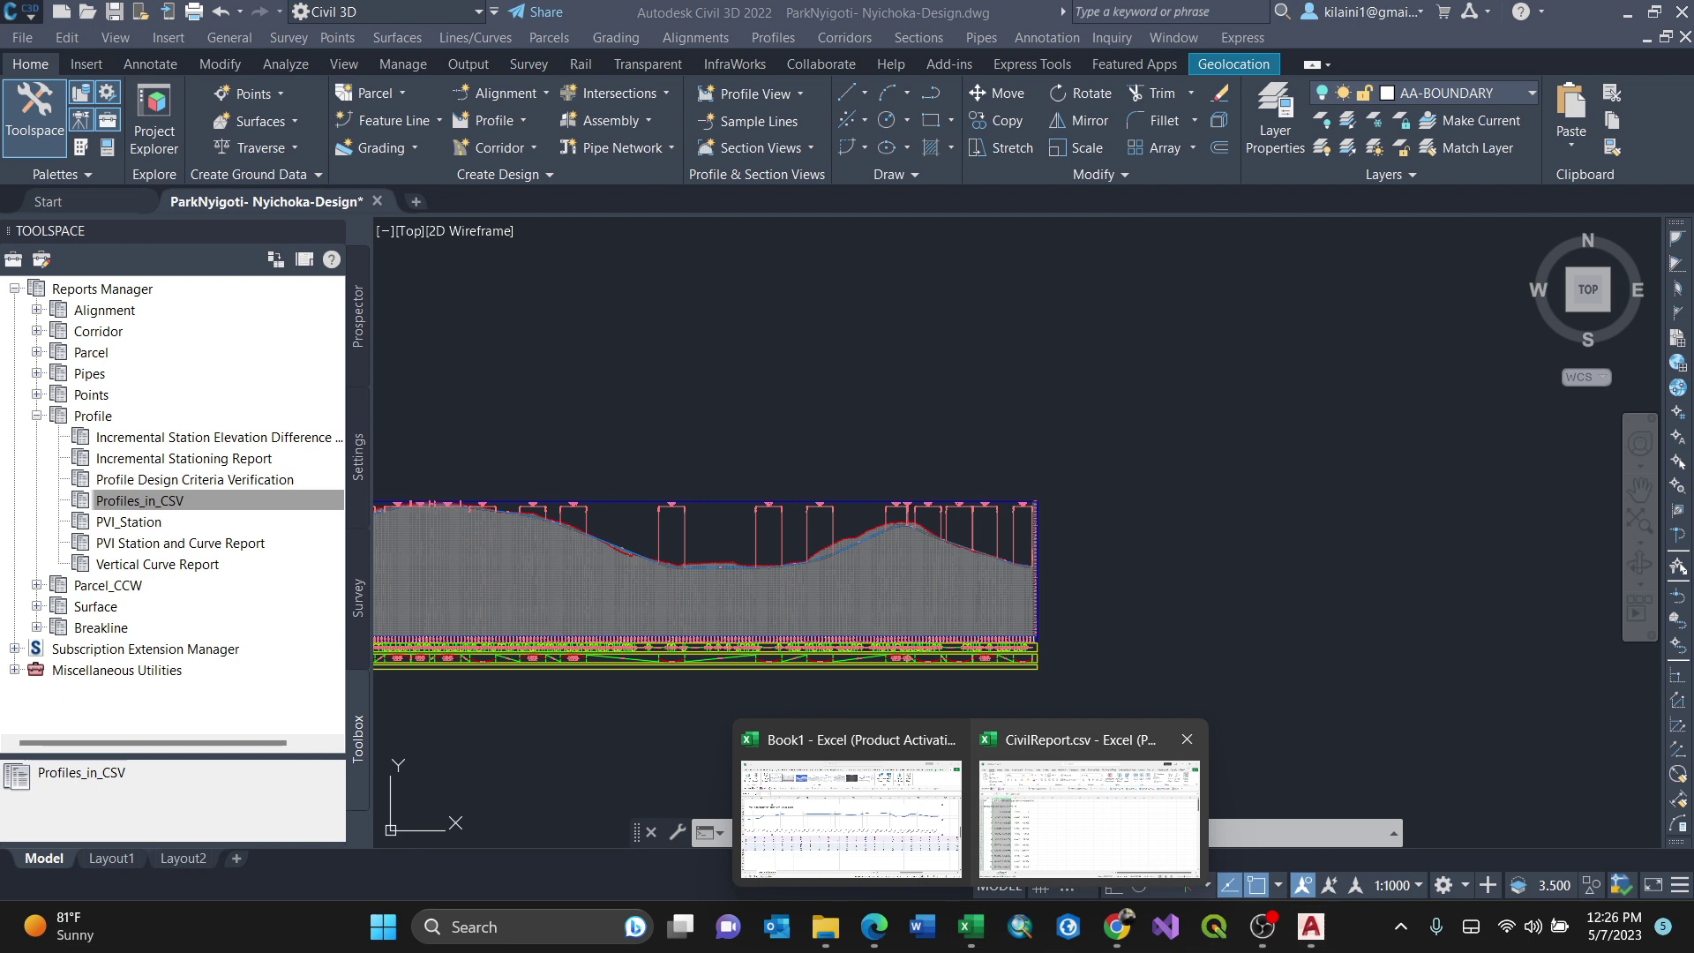
left_click(851, 816)
mouse_move(1275, 858)
left_mouse_down()
mouse_move(1120, 857)
mouse_move(1322, 858)
mouse_move(1280, 858)
left_mouse_up()
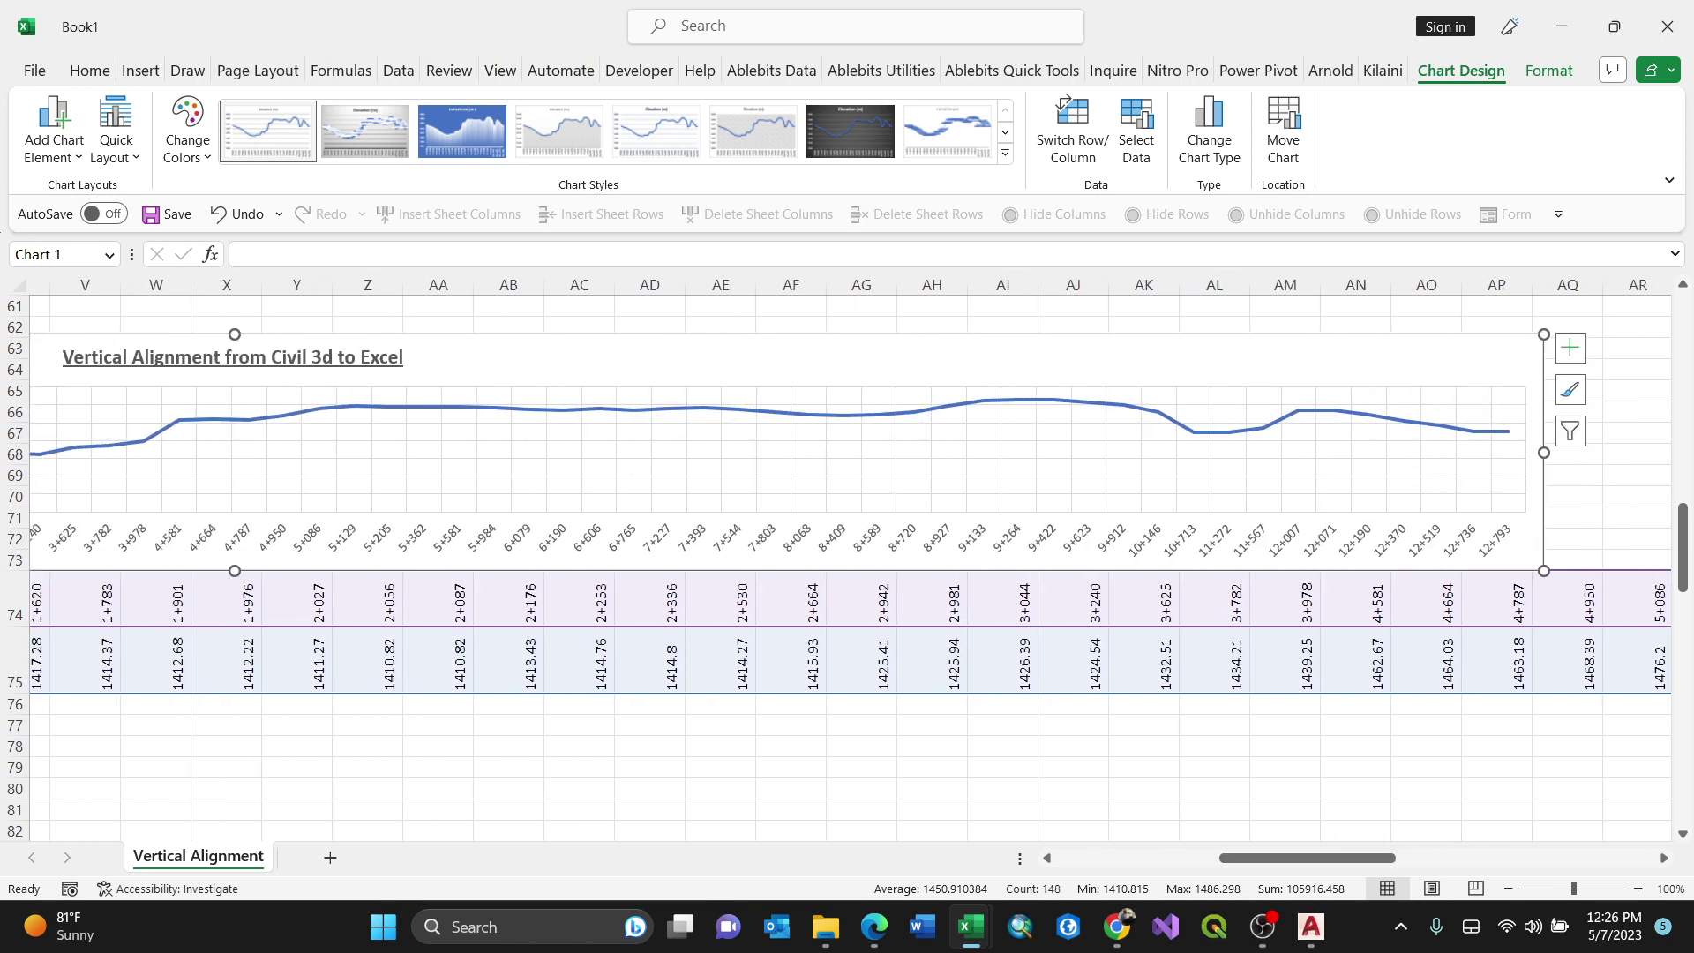
left_click(367, 600)
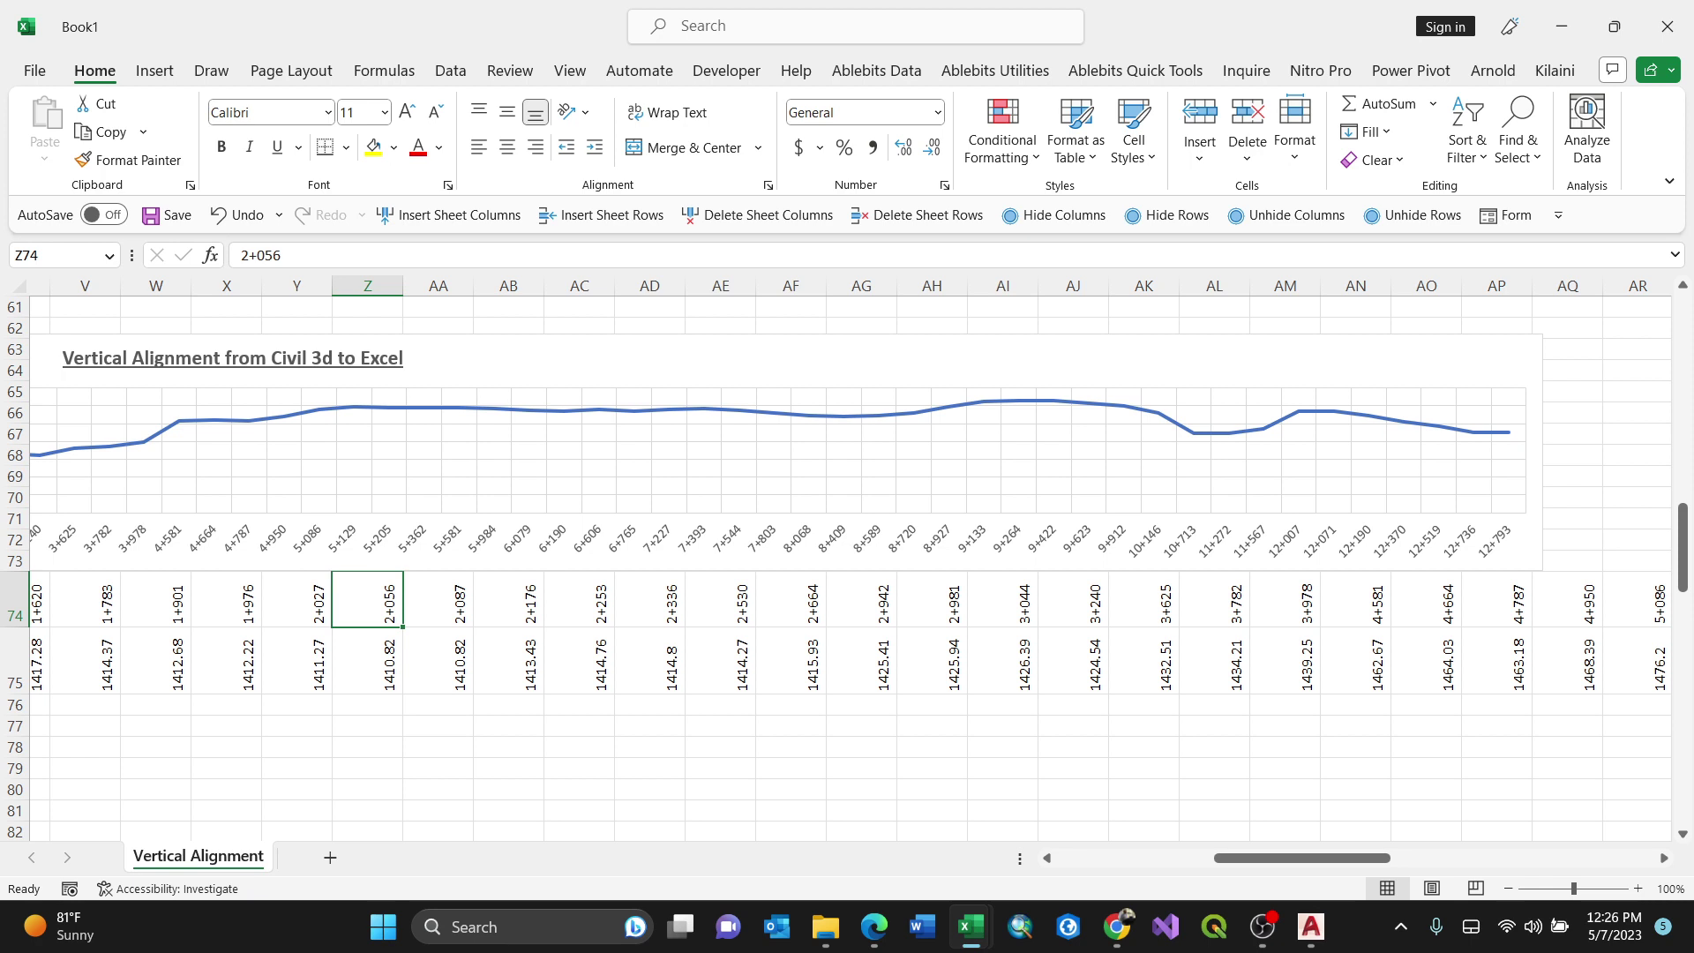
mouse_move(1263, 926)
scroll(844, 535, "down", 1)
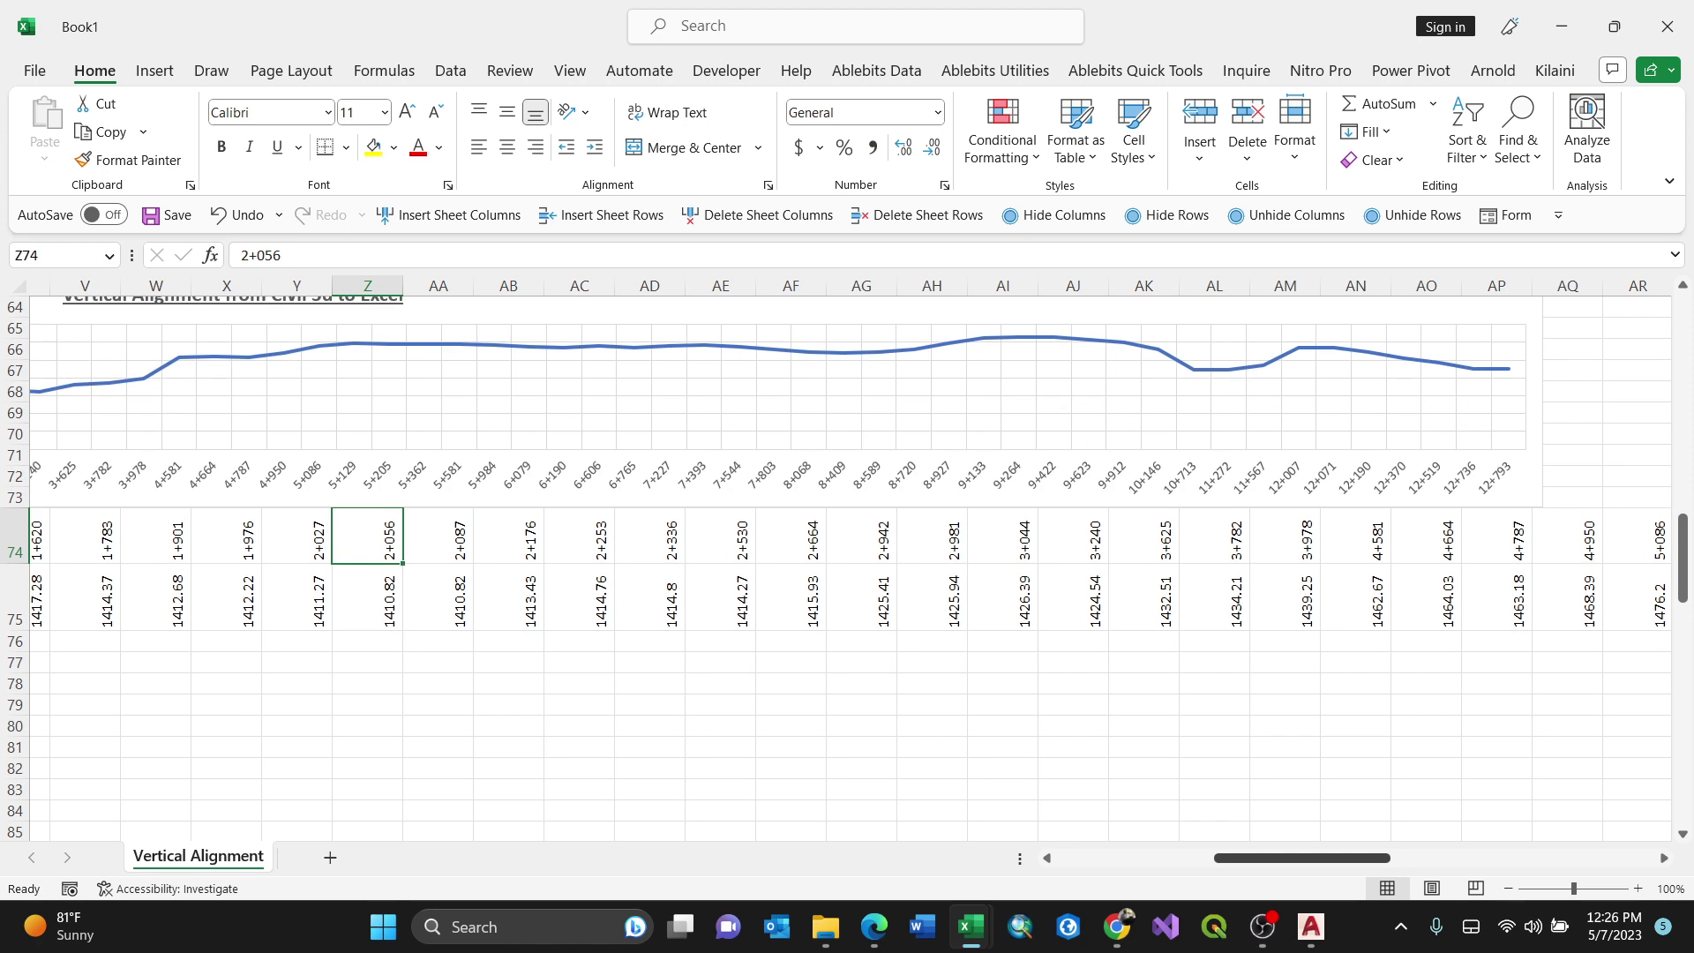
left_click_drag(1303, 858, 1199, 857)
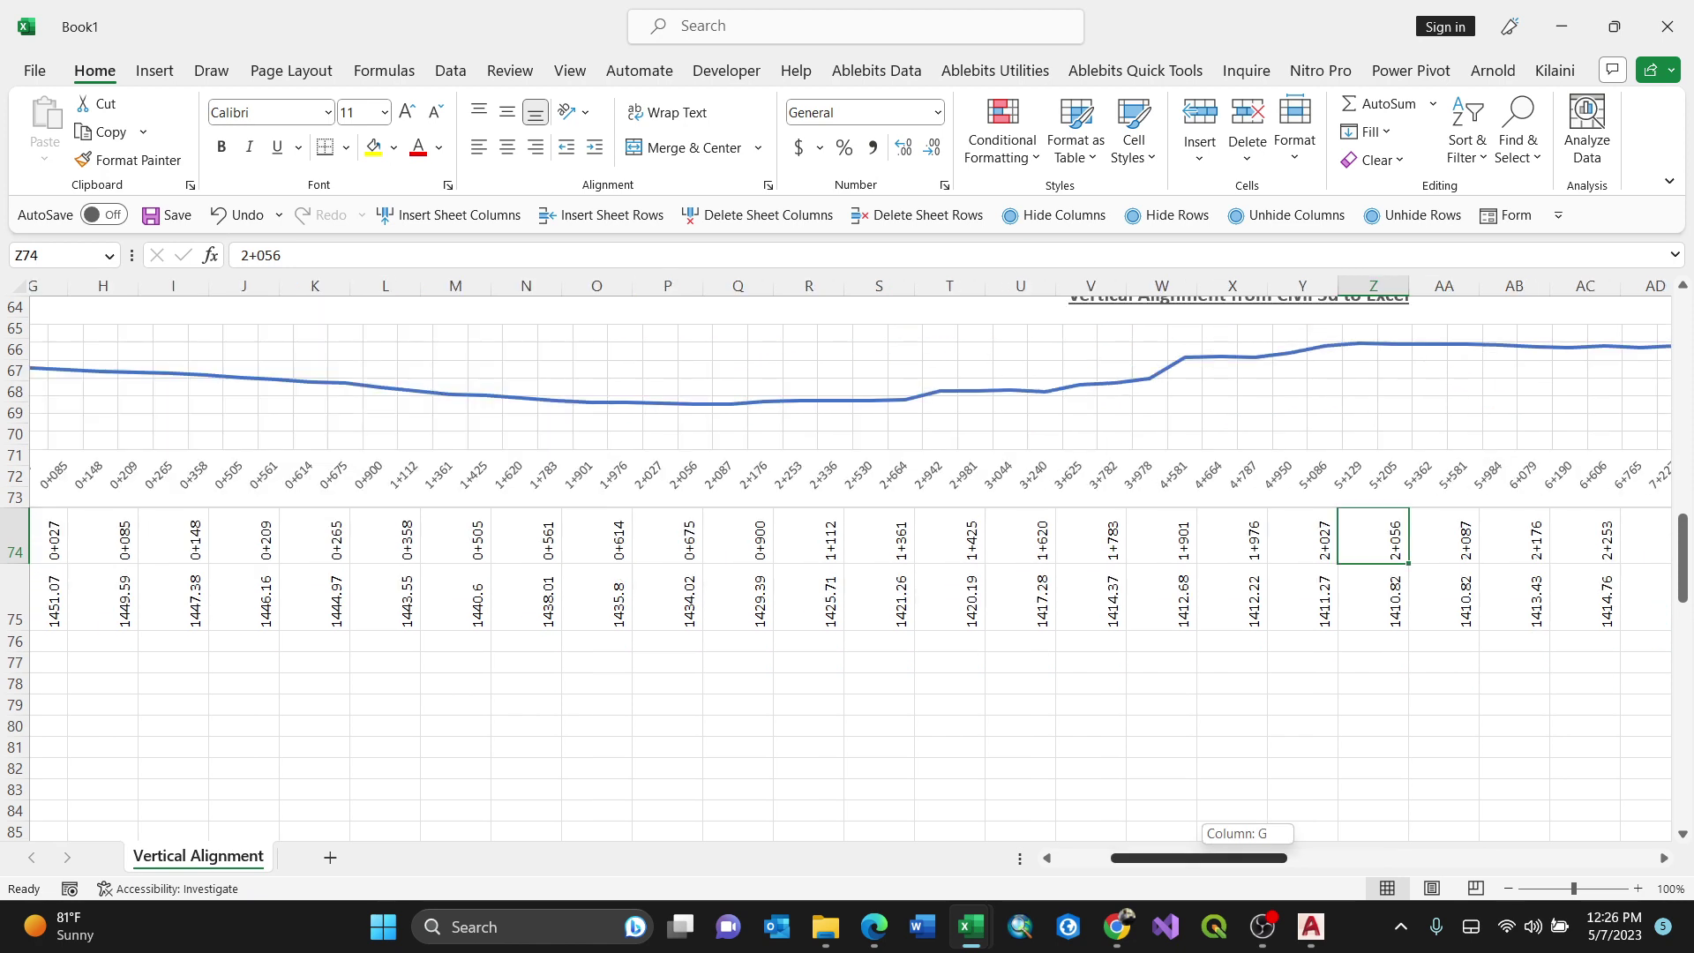